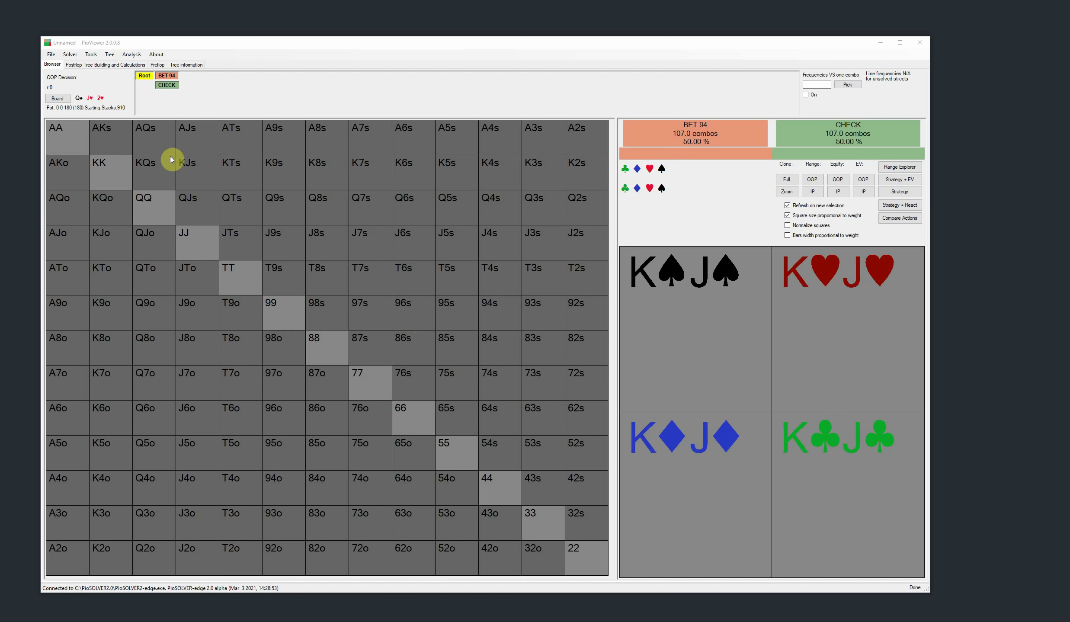
click(82, 66)
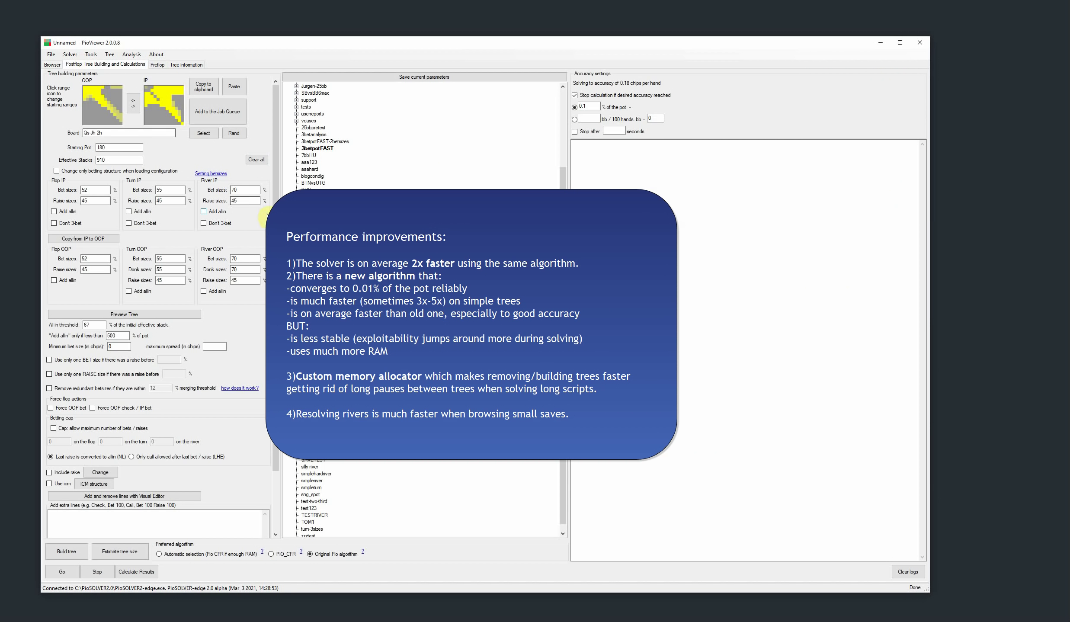
click(53, 65)
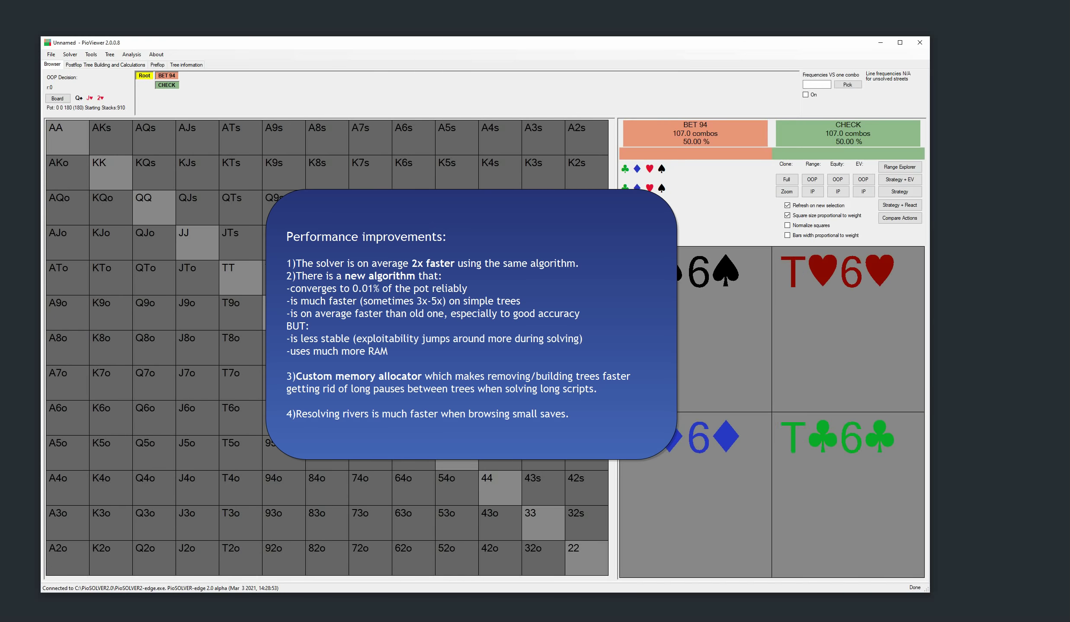
click(115, 67)
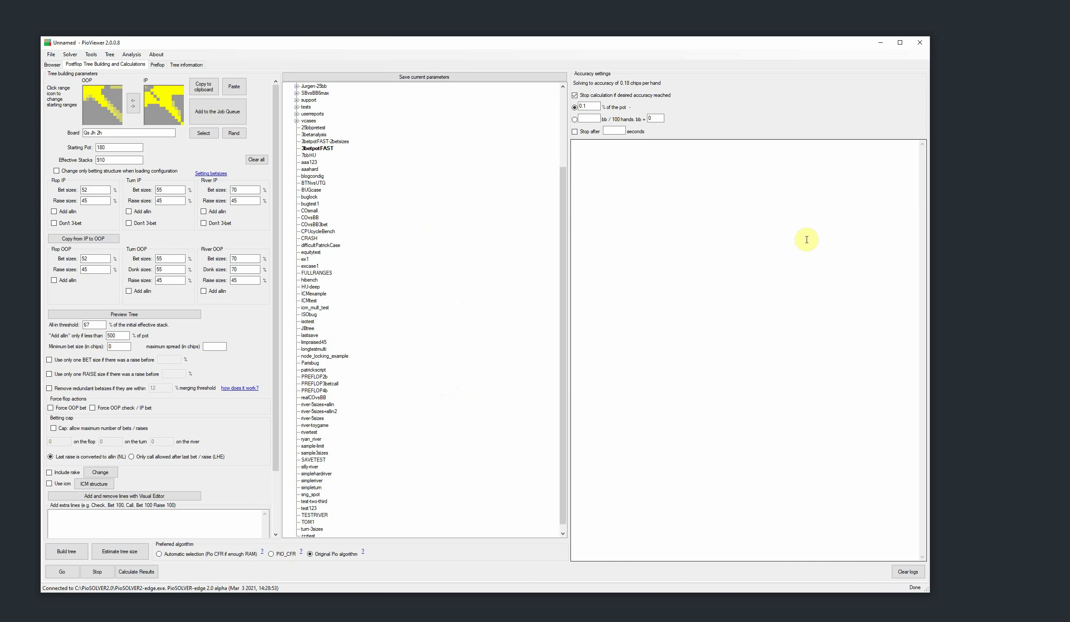
Step: Switch to the PioViewer 1.10.25.1 window and load the saved 3betpotFAST tree configuration
mouse_move(1068, 290)
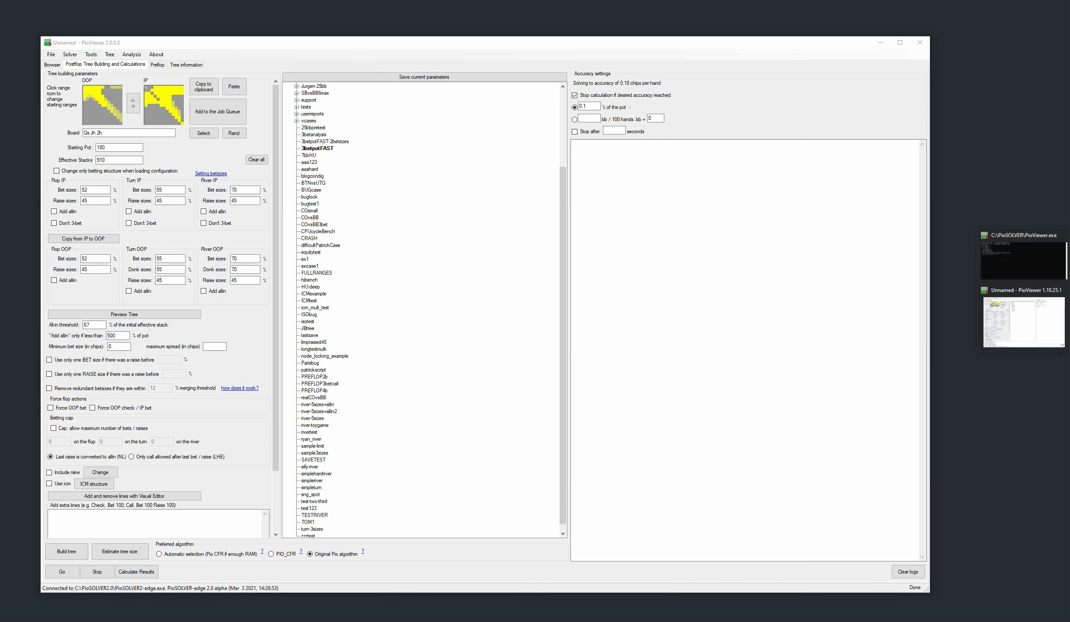
click(1035, 313)
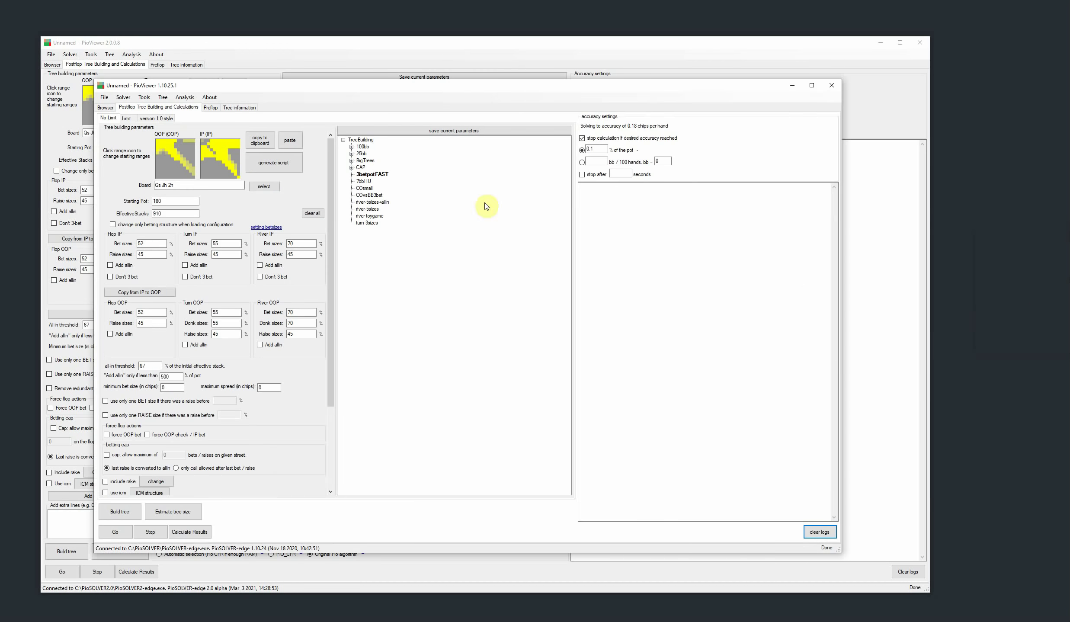
mouse_move(438, 93)
mouse_down()
mouse_move(449, 104)
mouse_move(443, 86)
mouse_up()
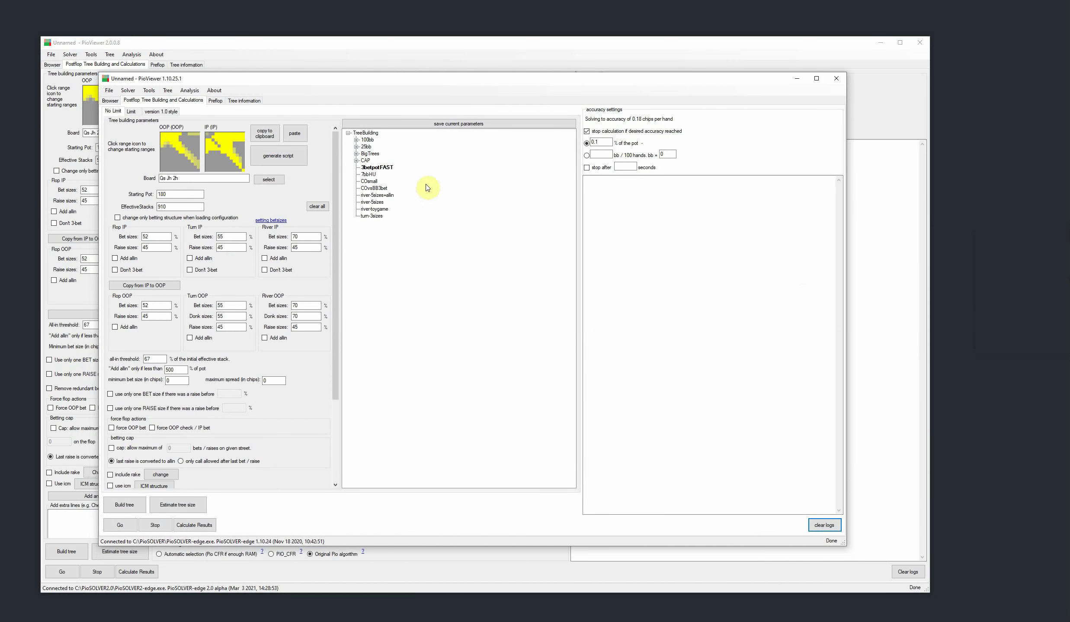
click(376, 195)
click(374, 168)
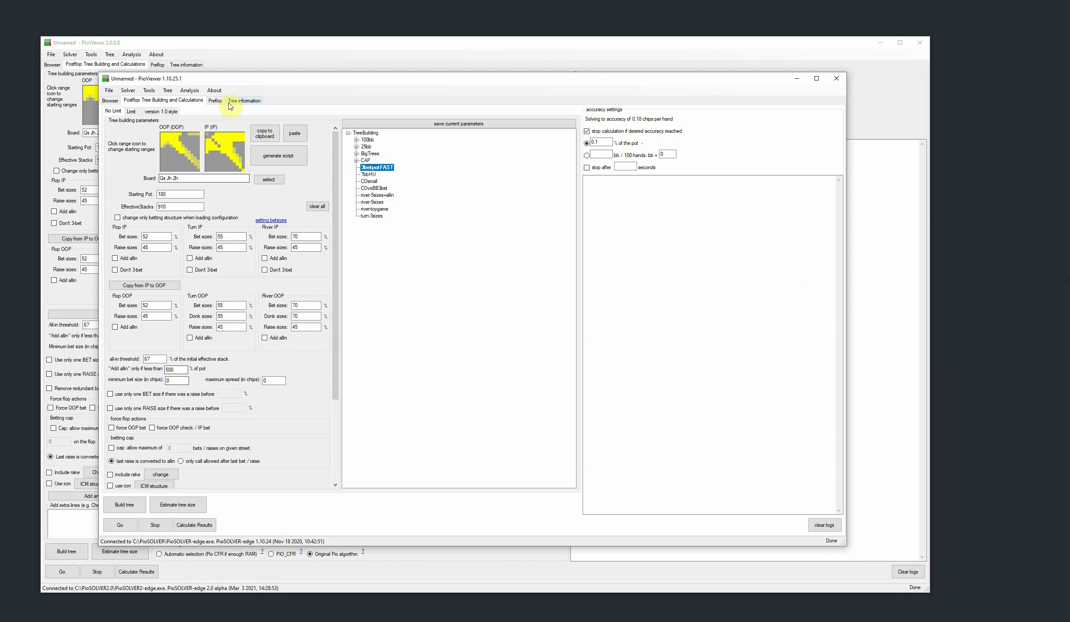
Step: Build the 3betpotFAST tree in version 1.10.25.1 and start solving it to 0.1% of the pot
drag(197, 77, 188, 82)
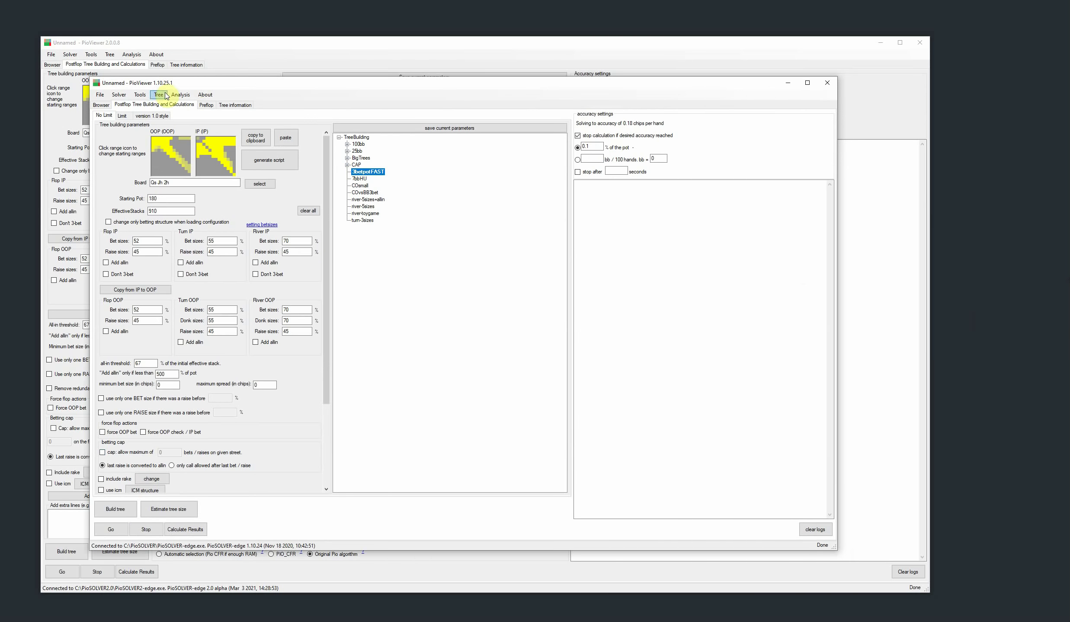
click(122, 509)
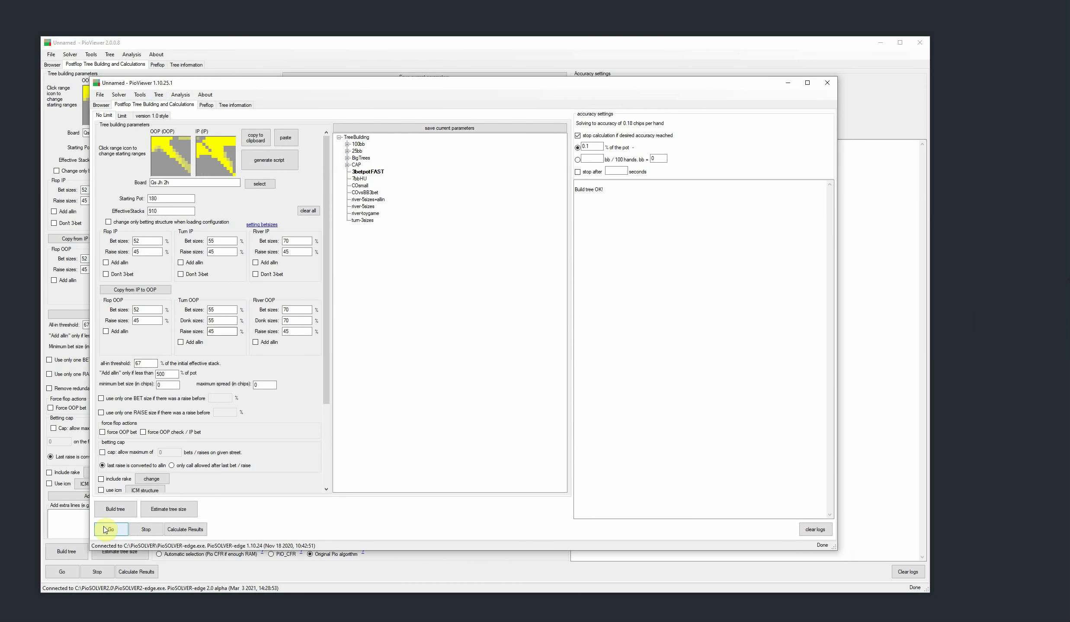
click(105, 529)
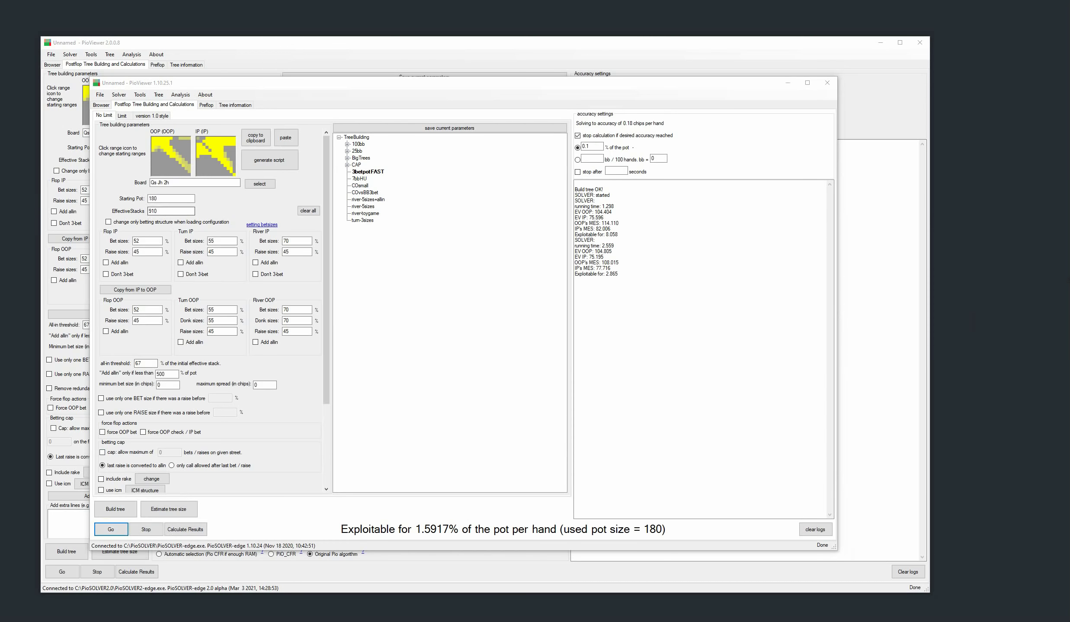
Step: Check the per-core CPU load in Task Manager while the solver runs, and close it
key(ctrl+shift+Escape)
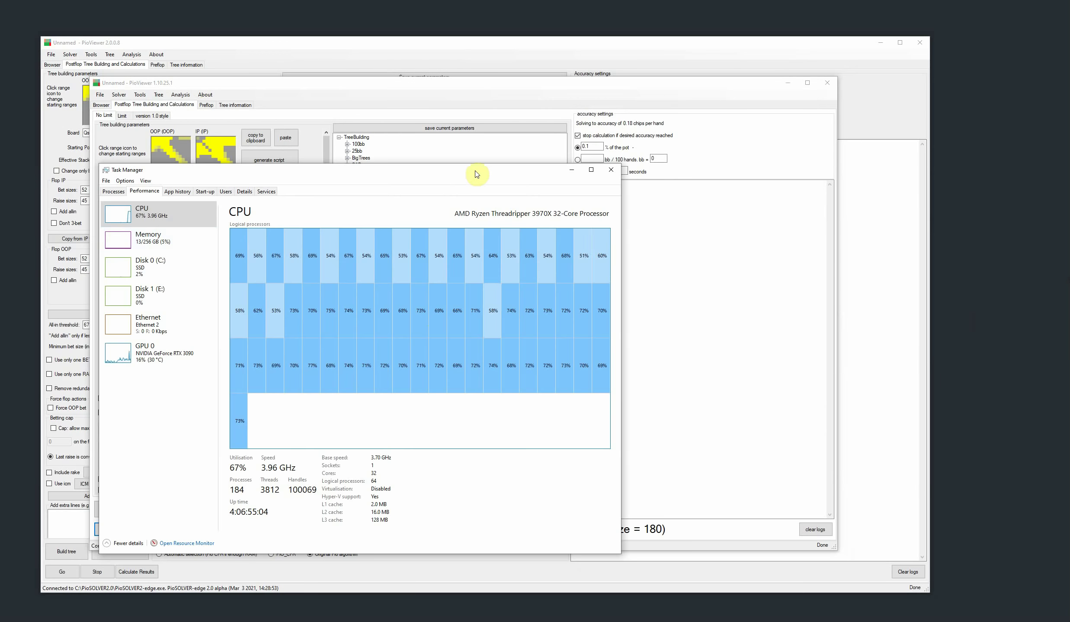
drag(476, 173, 289, 206)
click(425, 202)
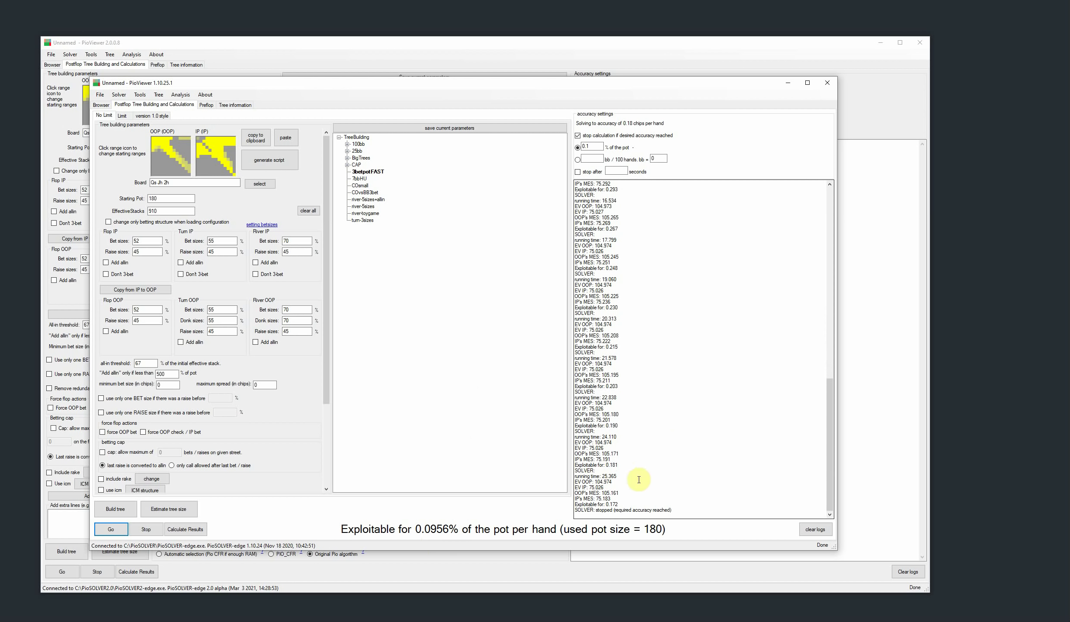
Step: Highlight the final running time in the solver log and view Strategy + EV for the decision after BET 94
double_click(610, 476)
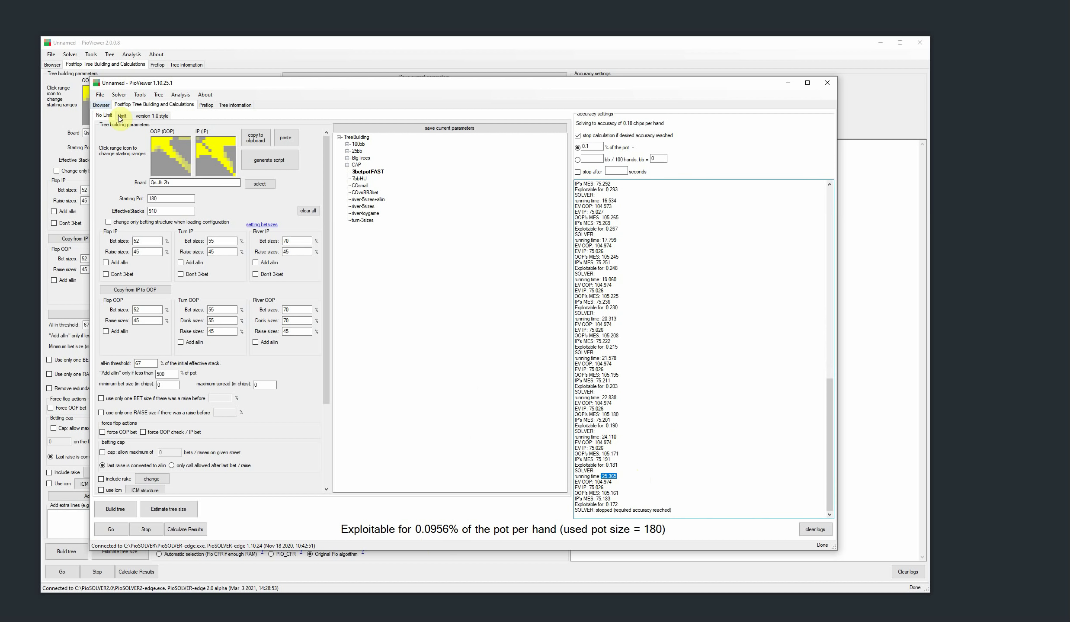
click(101, 104)
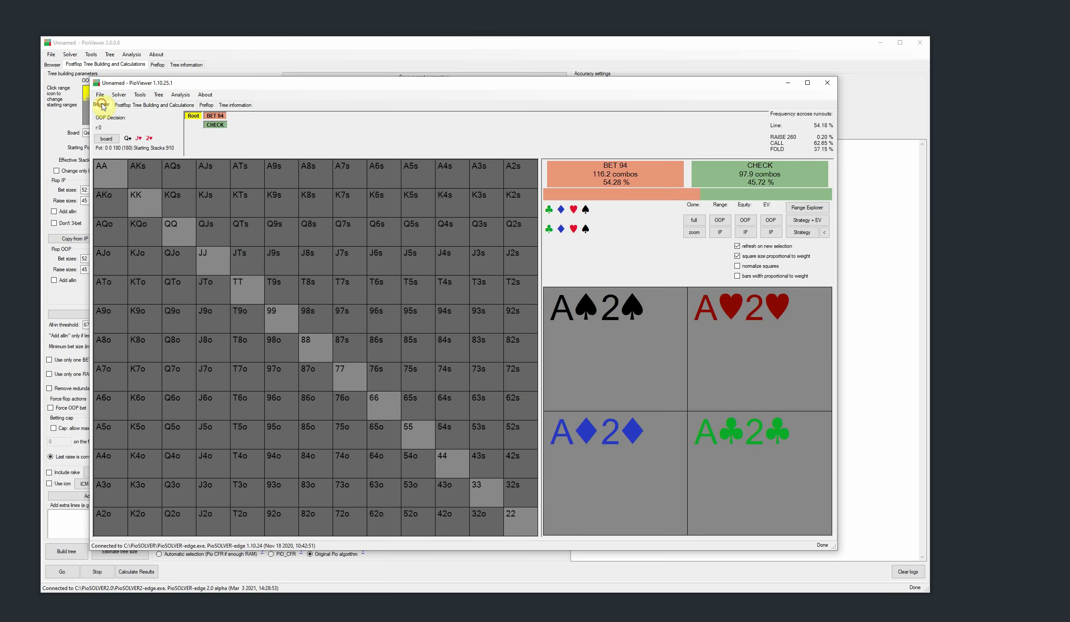
click(806, 219)
click(211, 117)
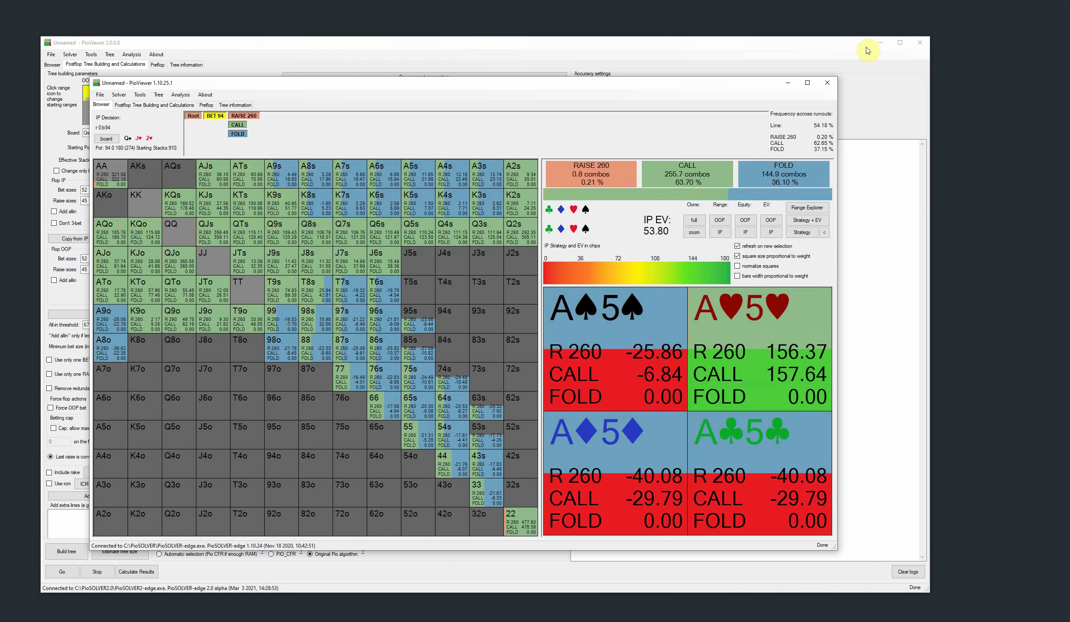
Step: Return to the PioViewer 2.0 window, load 3betpotFAST, and build and solve its tree with the original Pio algorithm
click(790, 84)
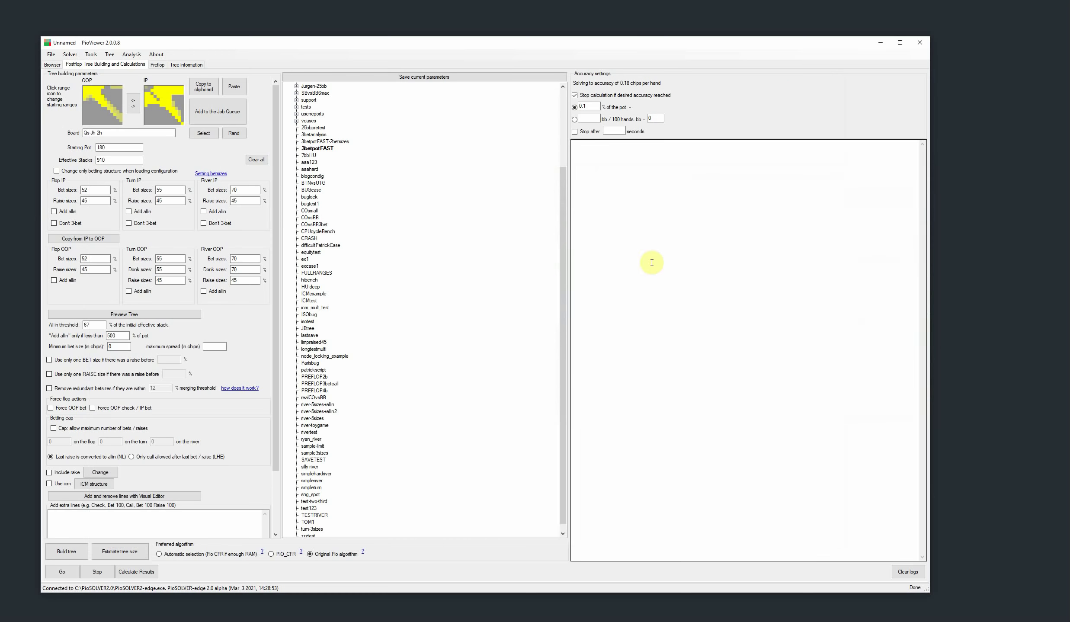
click(316, 148)
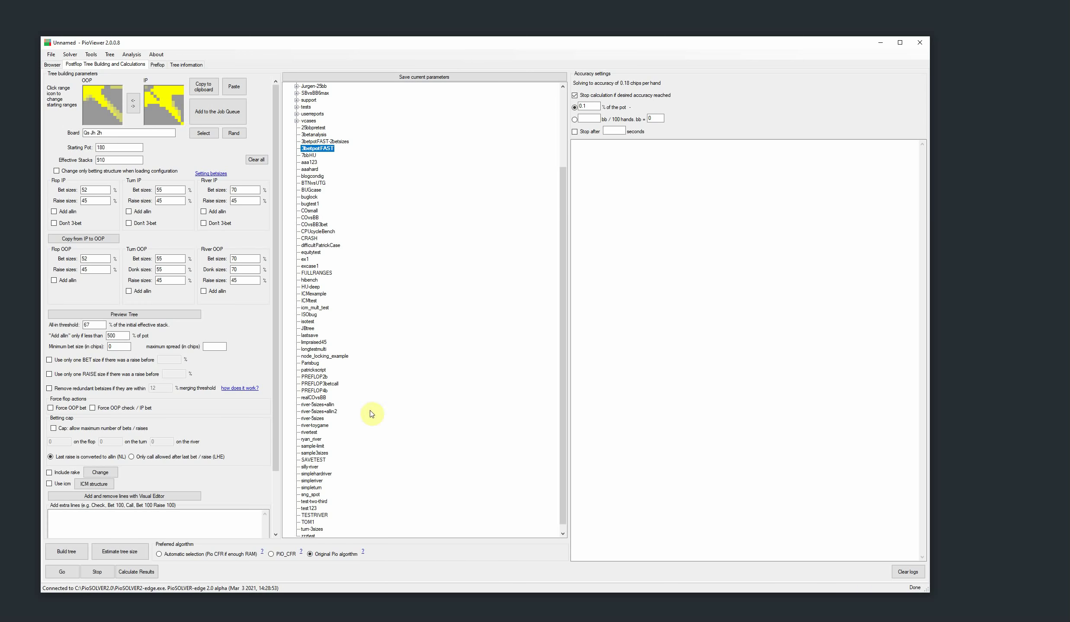
click(67, 554)
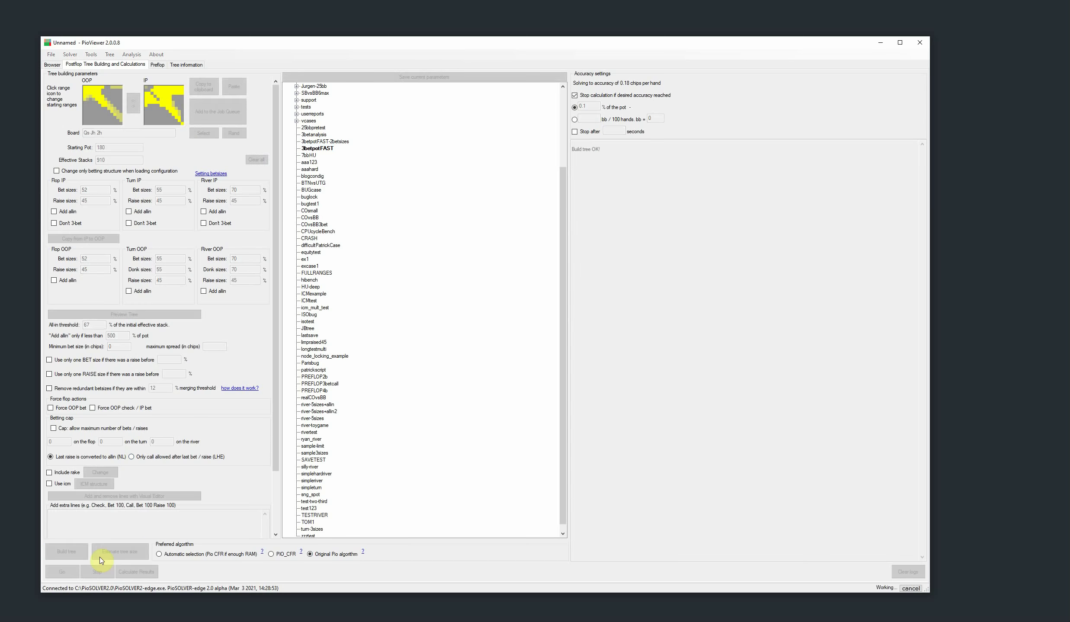
click(62, 571)
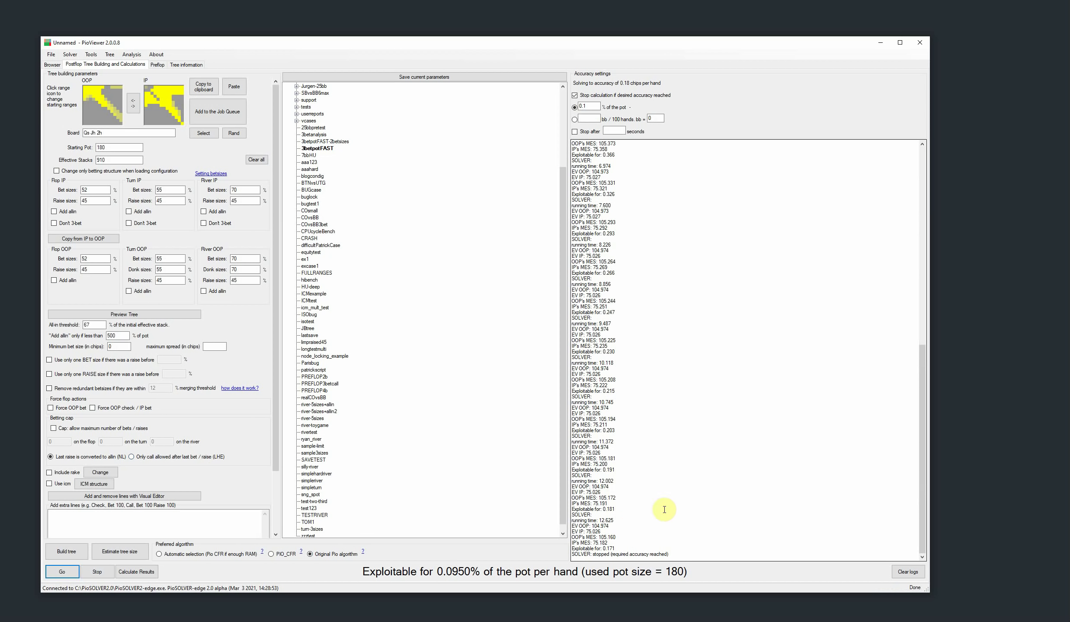
Step: Review the final running time in the PioViewer 1.10.25.1 solver log for comparison, and minimize that window
click(1012, 330)
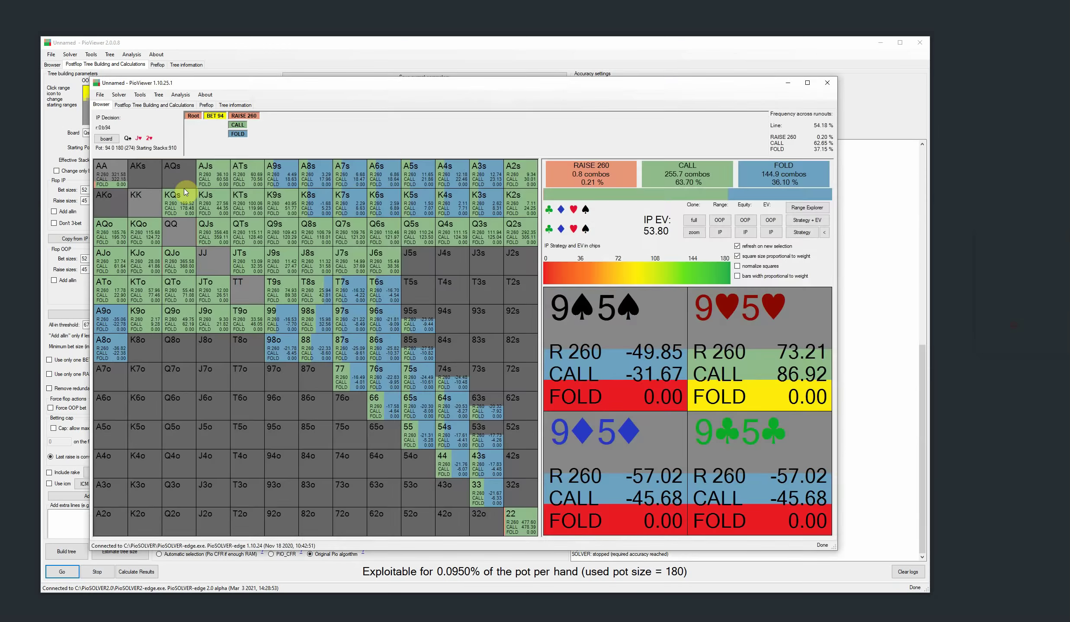
click(124, 104)
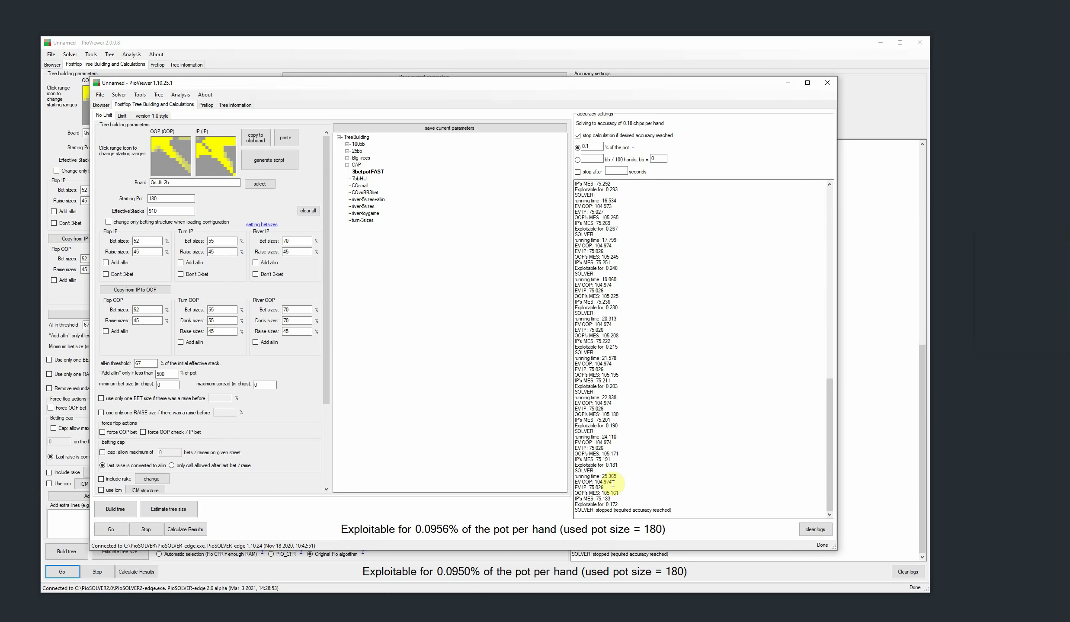
click(784, 83)
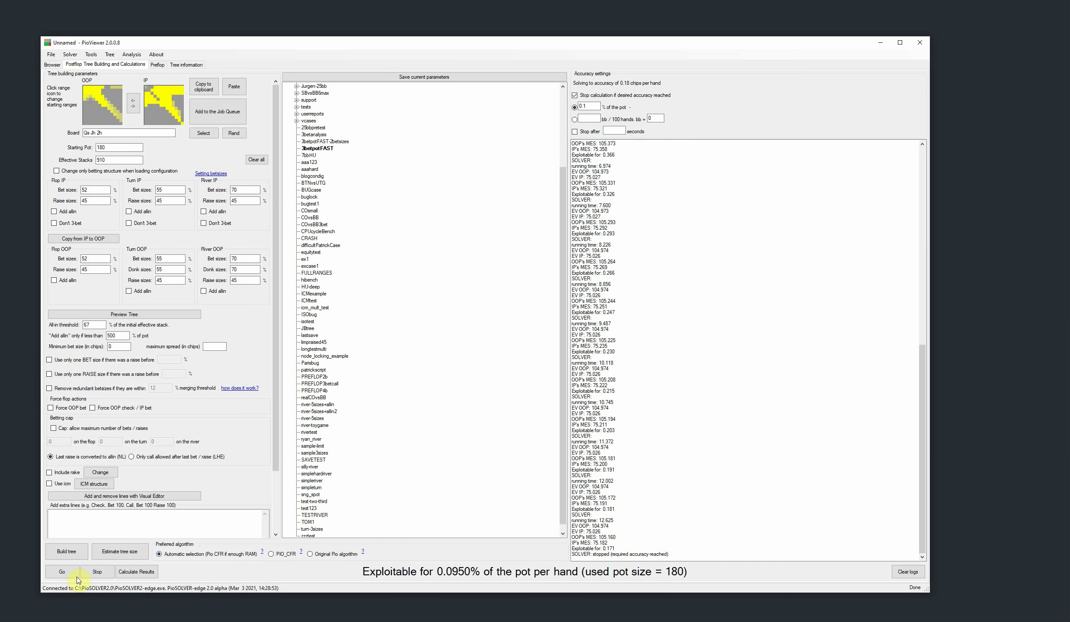
Step: Solve the tree with automatic algorithm selection to 0.1% of the pot, and highlight the final running times of both 2.0 runs
click(63, 574)
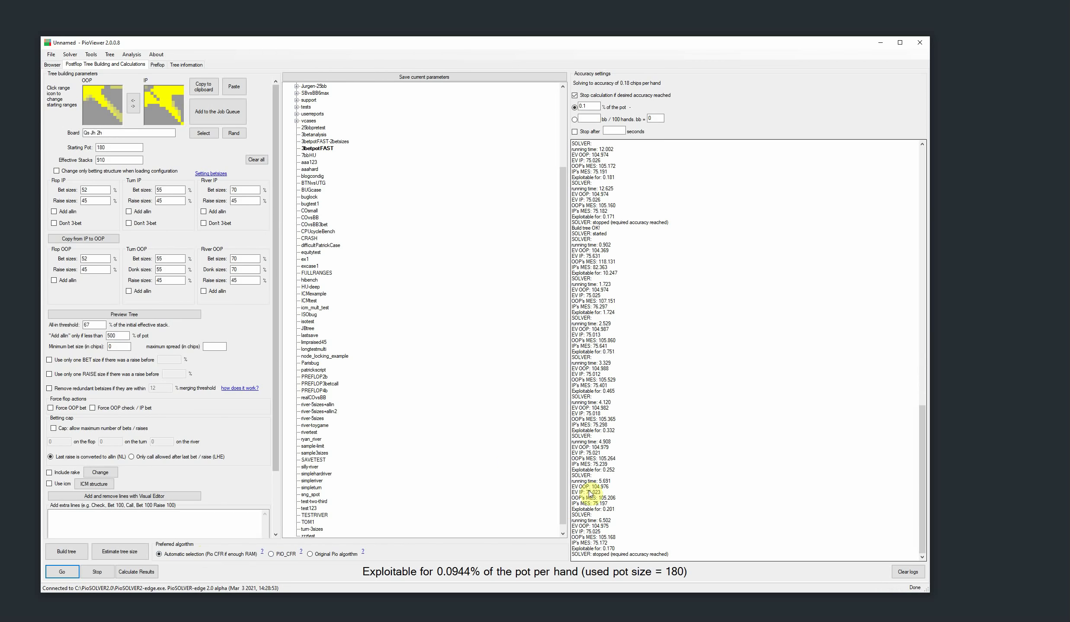
click(629, 520)
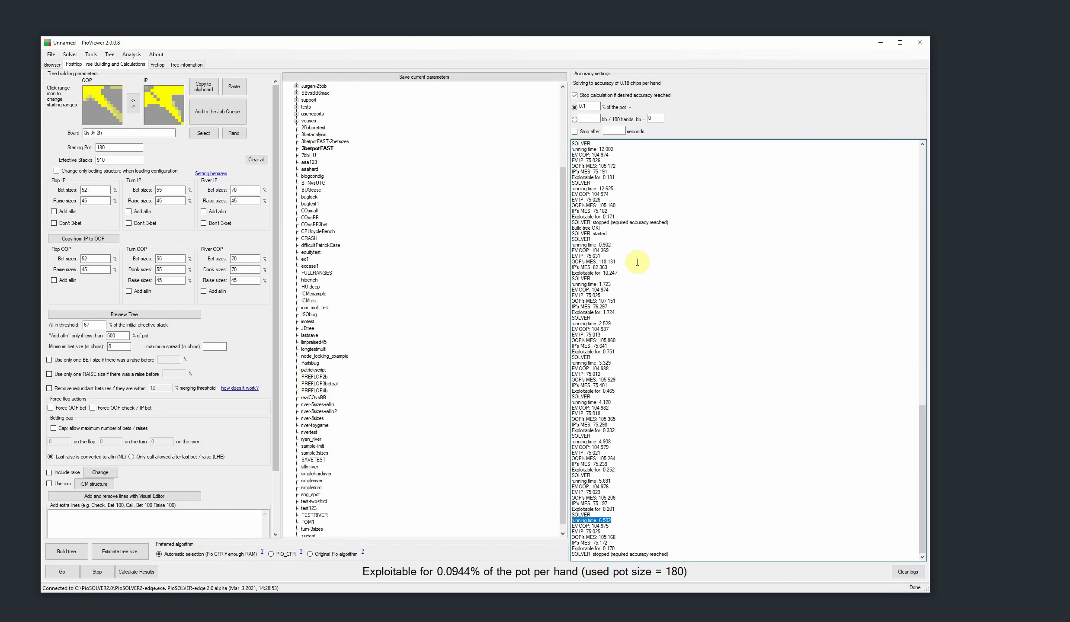
click(624, 189)
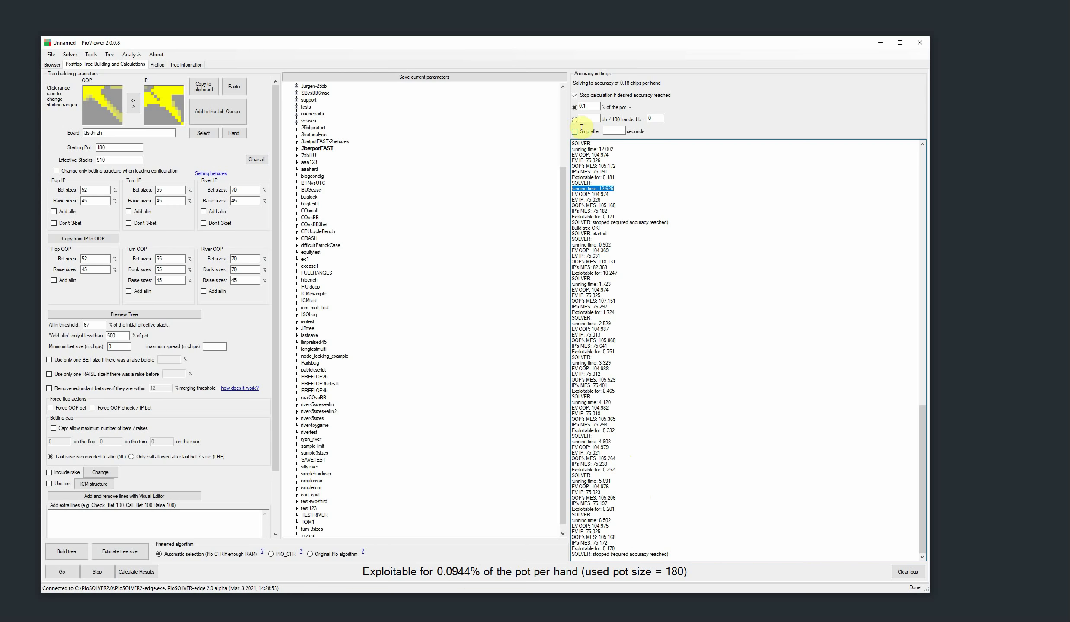
Step: Turn off stopping at the desired accuracy, continue solving the tree, and stop the solver manually
click(575, 96)
click(61, 572)
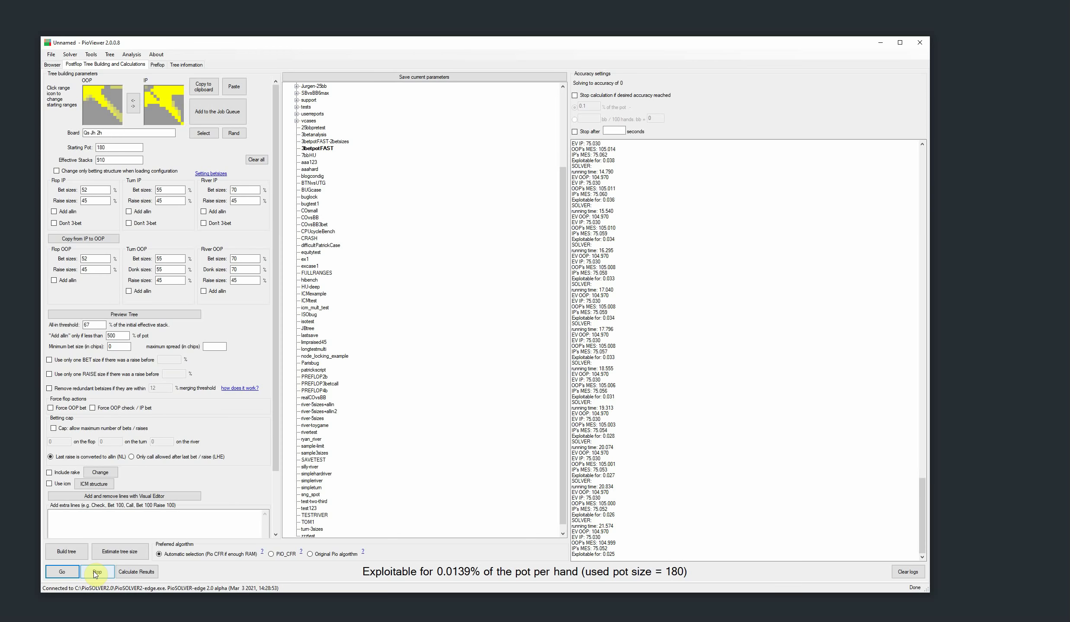
click(97, 572)
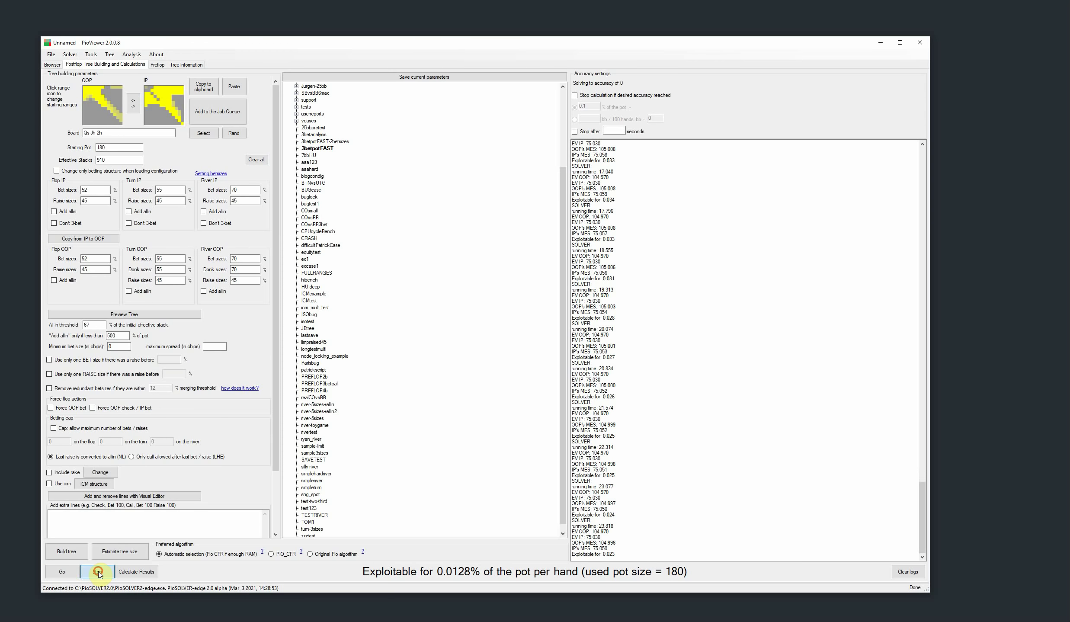
click(136, 572)
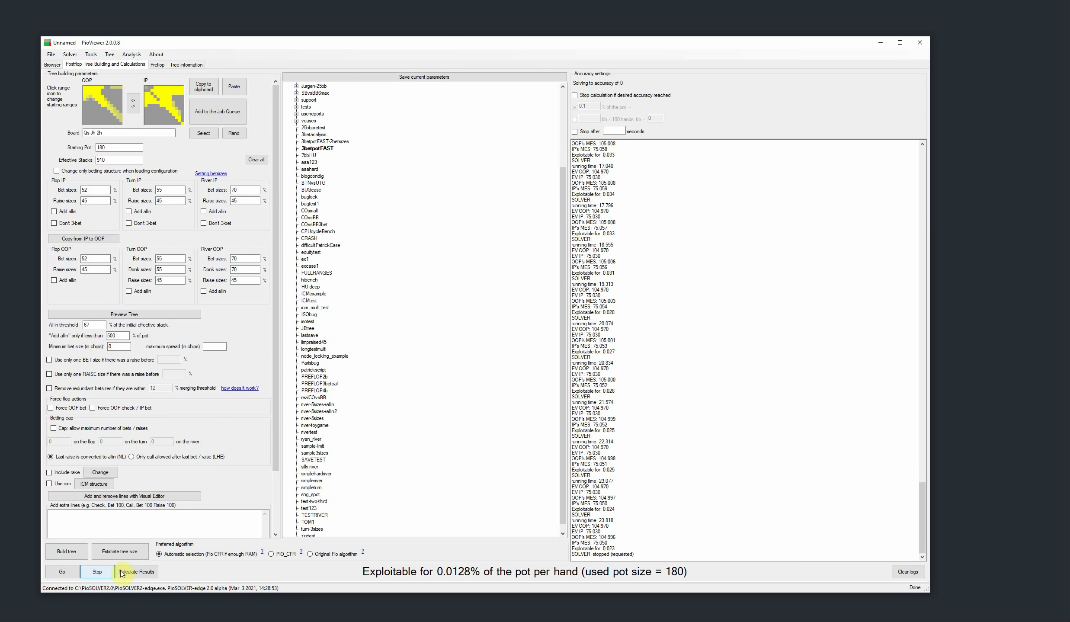
Step: Show the root strategy in the PioViewer 2.0 browser and the same root strategy in the 1.10.25.1 browser
click(51, 66)
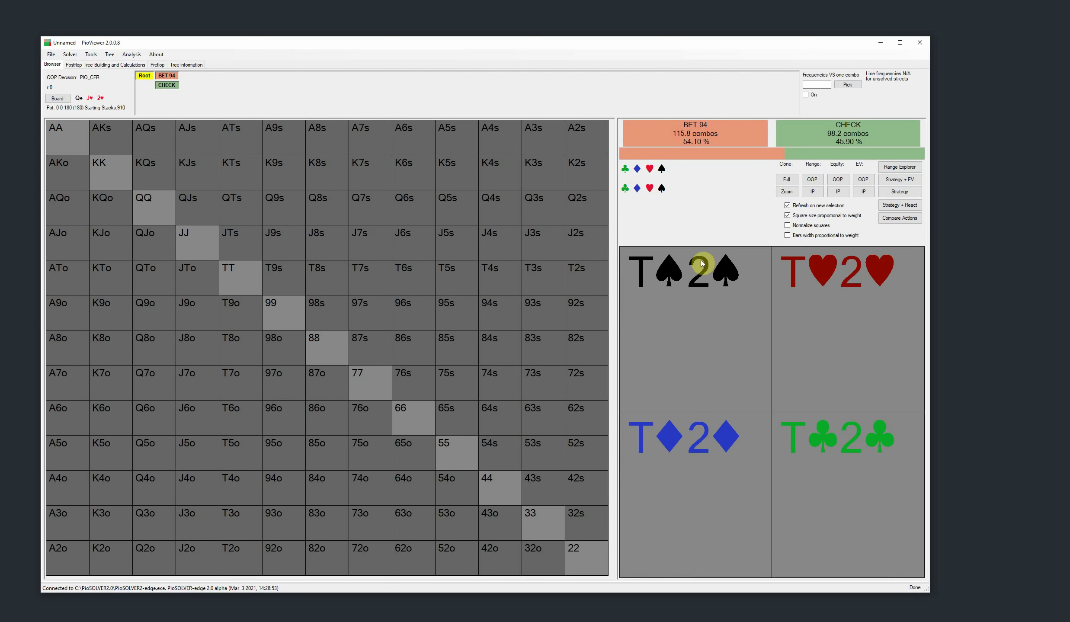
click(897, 191)
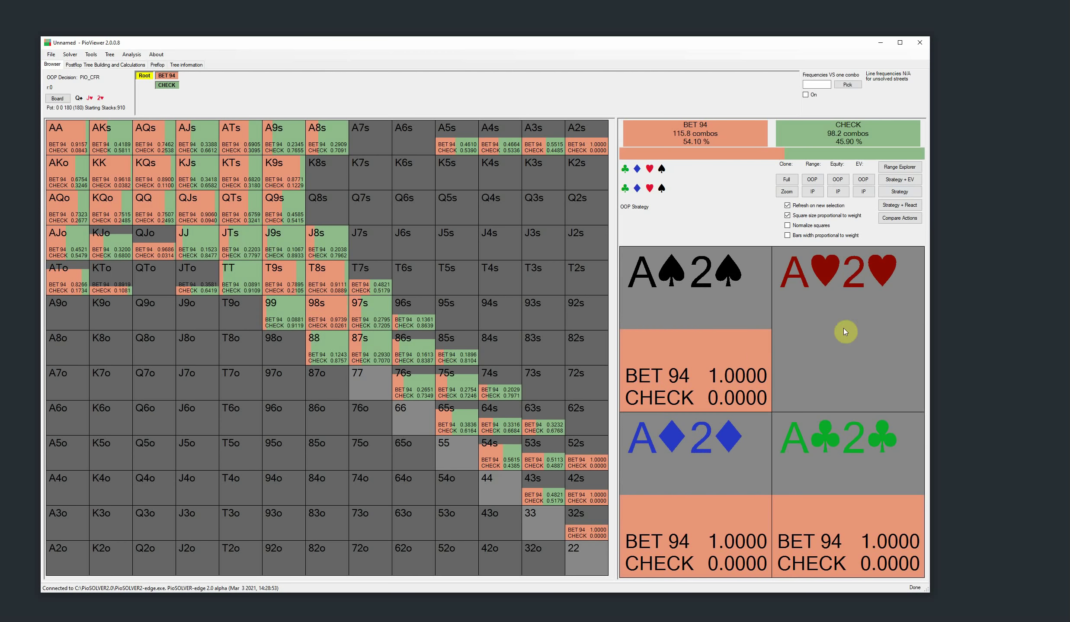
mouse_move(1068, 290)
click(1023, 319)
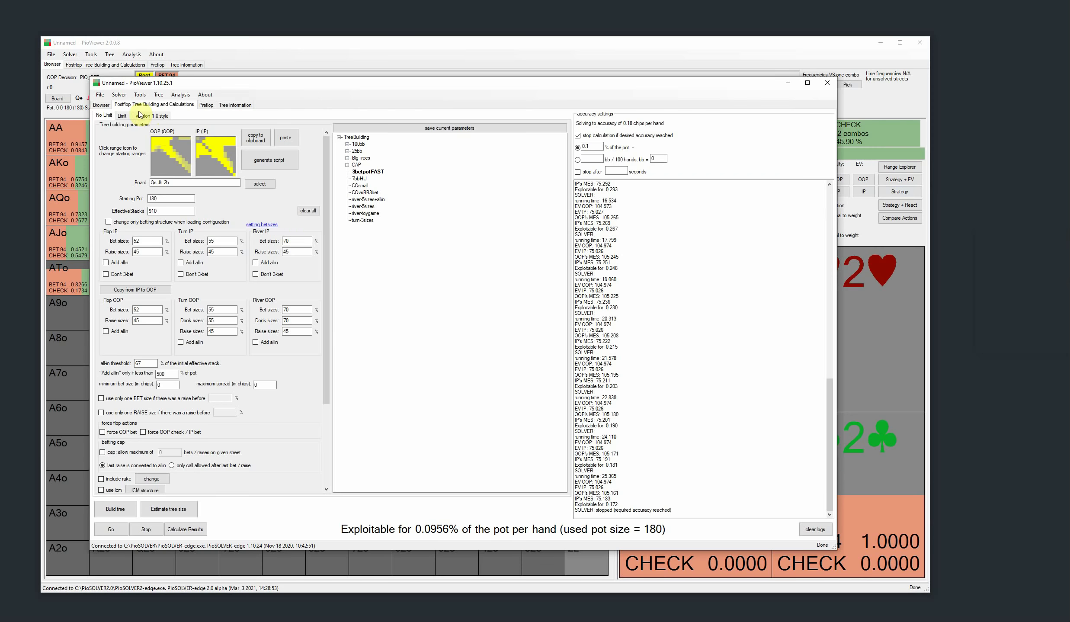
click(101, 105)
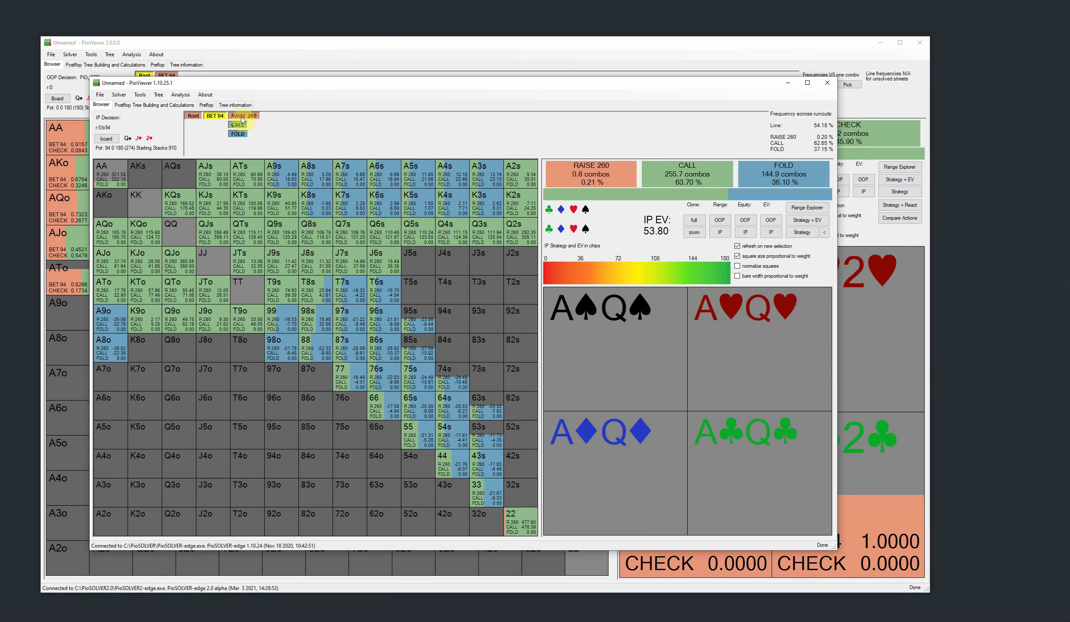
click(814, 233)
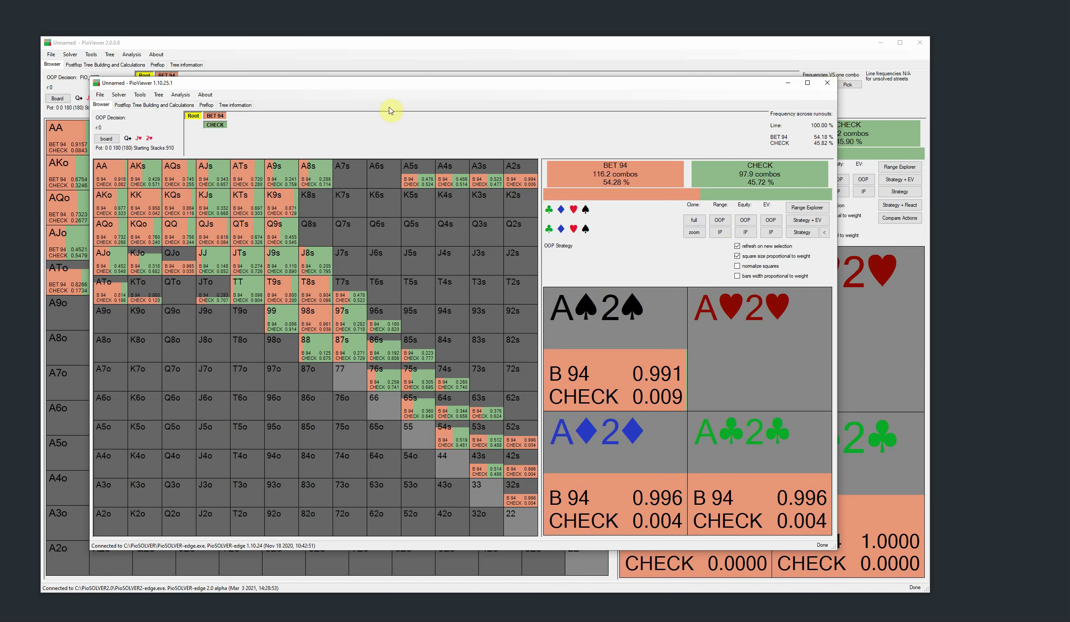
Step: View the in-position strategy after BET 94 in version 1.10.25.1, and the same decision in the PioViewer 2.0 window
click(215, 117)
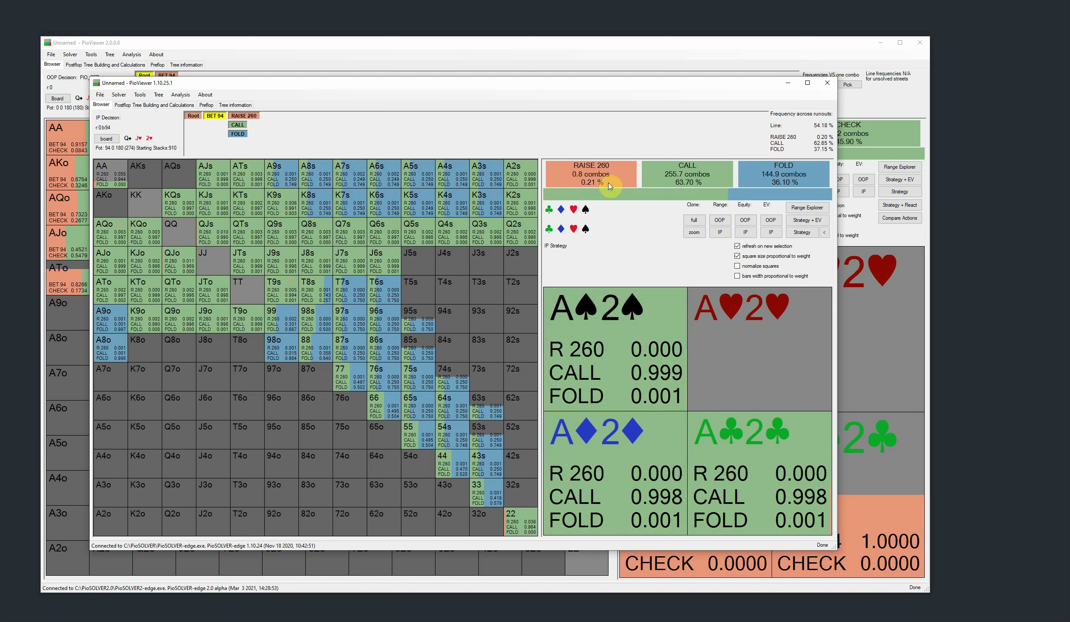
click(786, 85)
click(166, 75)
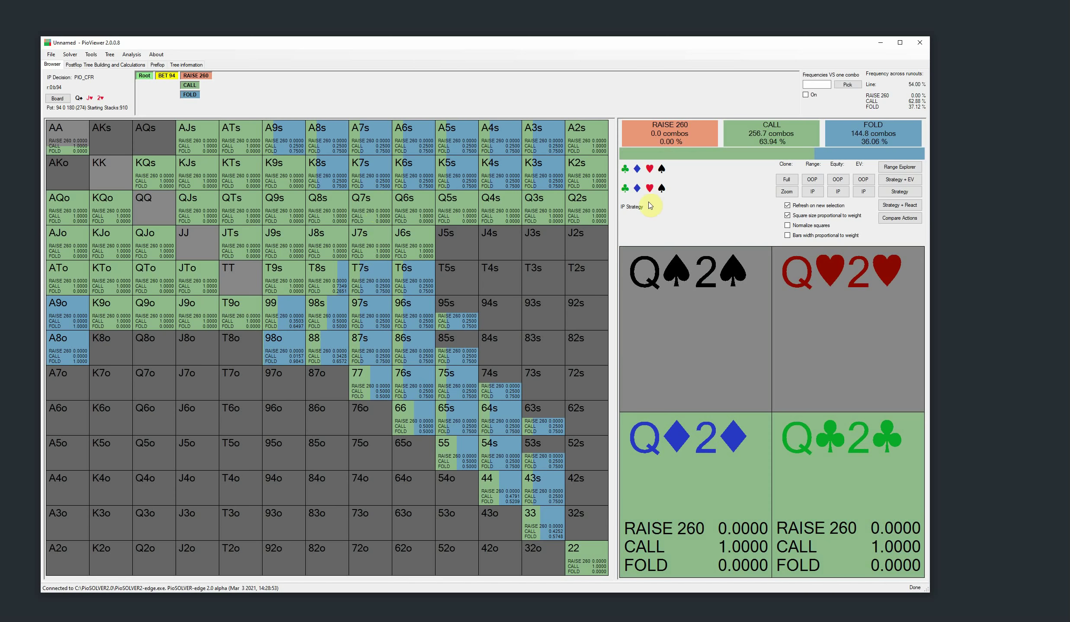
Step: Go back from the decision after BET 94 to the root strategy, and show the postflop tree building and calculations page
click(189, 86)
click(167, 76)
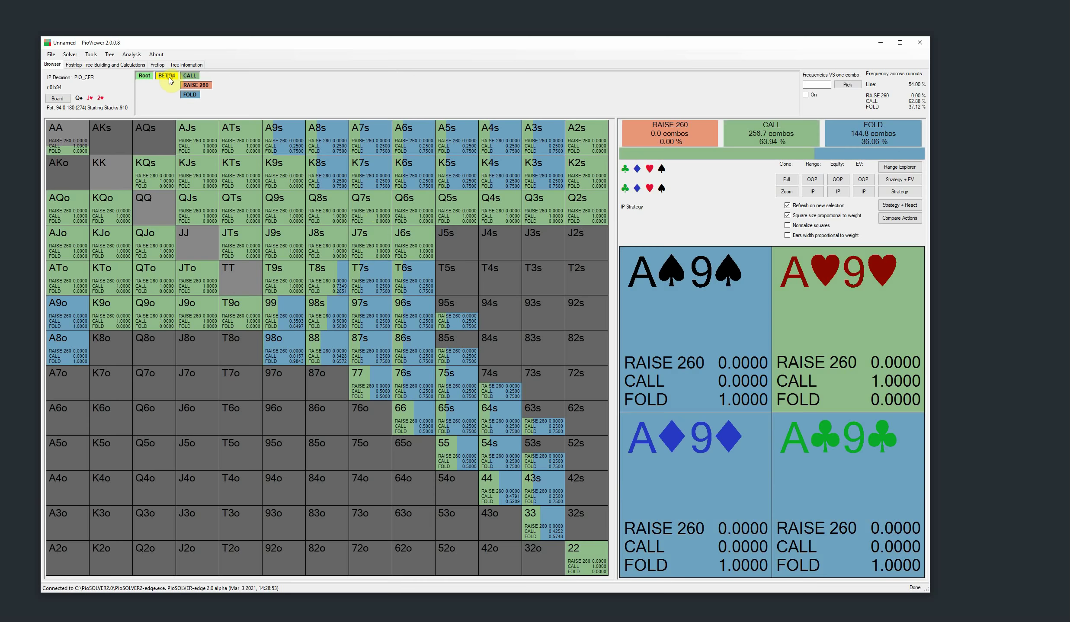
click(145, 76)
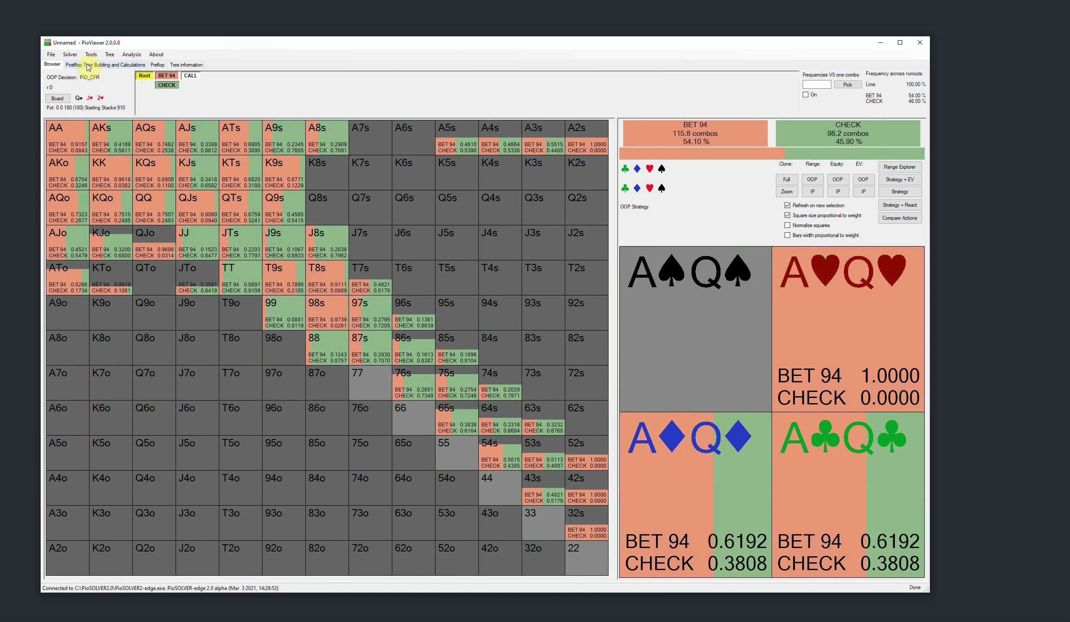
click(89, 65)
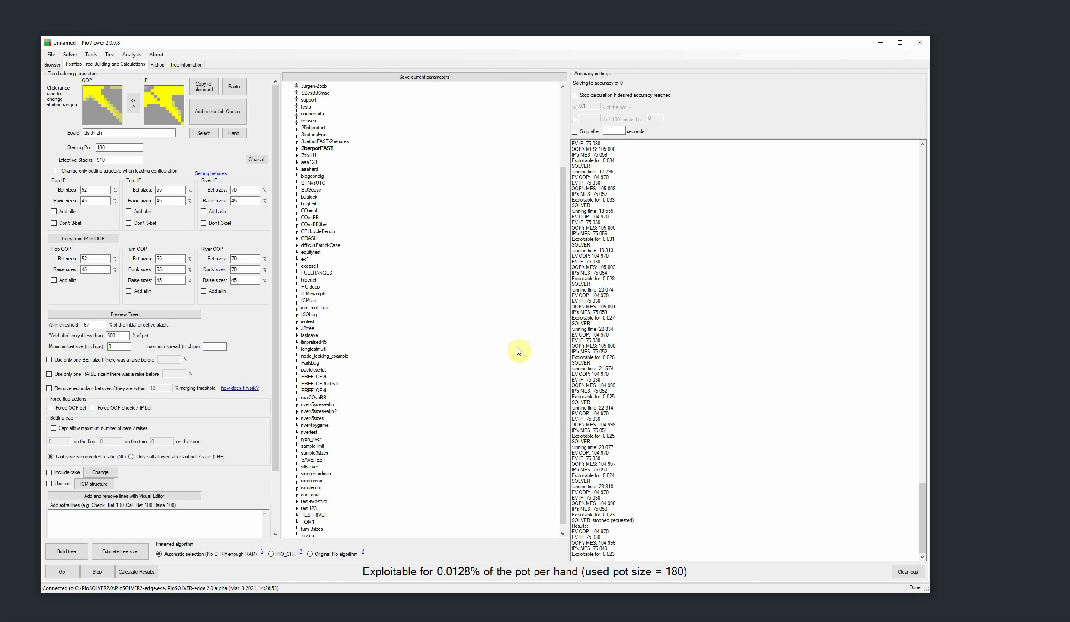
Step: View the root out-of-position strategy in the browser once more and return to the solver's calculation log
click(53, 65)
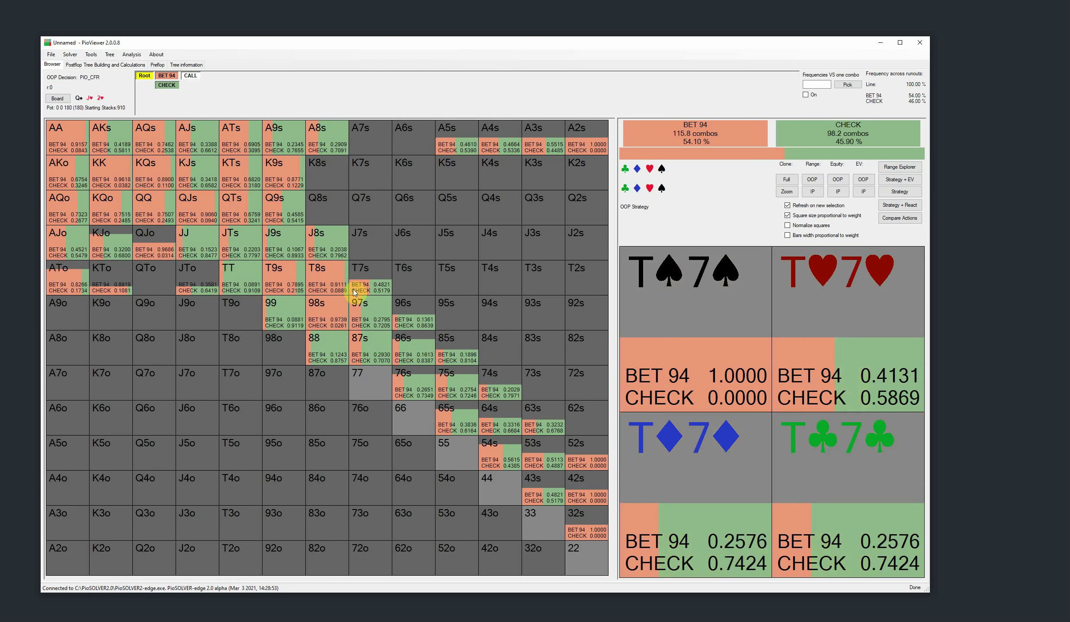
click(161, 76)
click(145, 76)
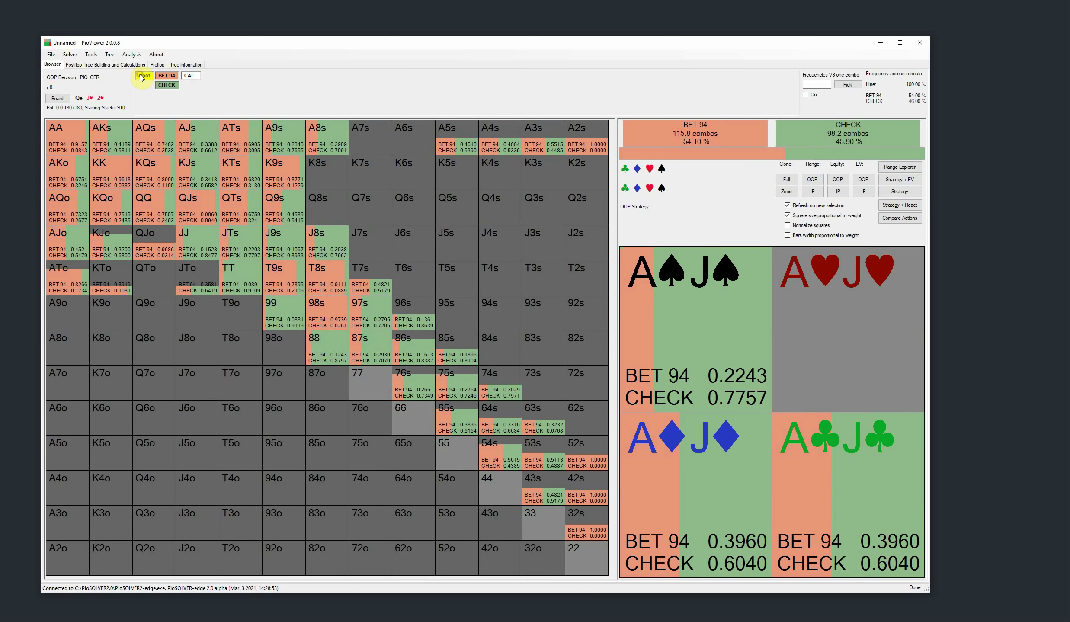
click(112, 64)
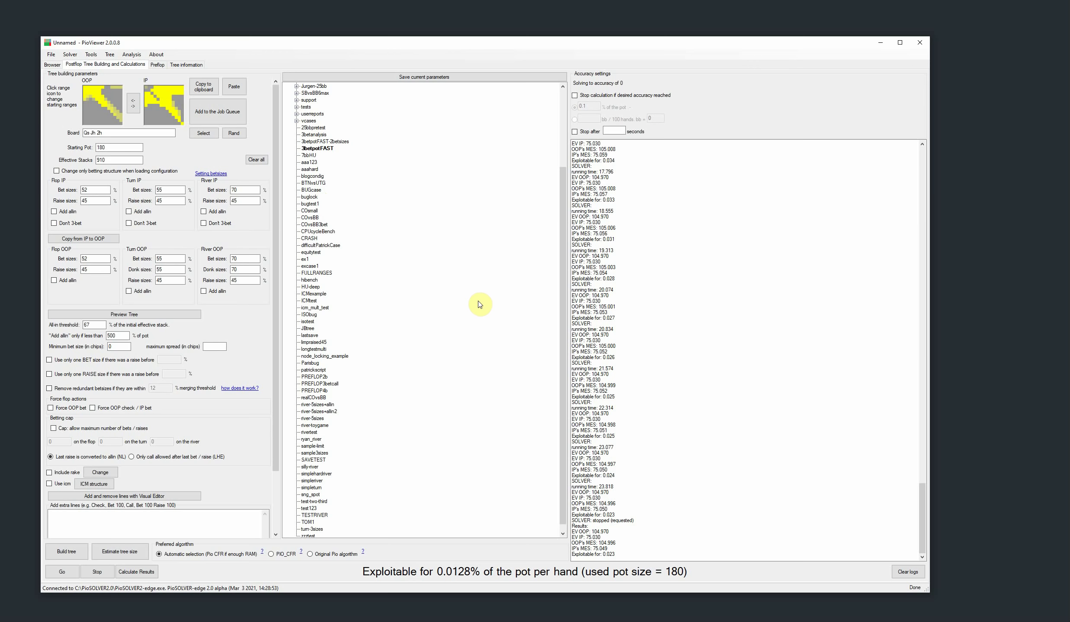
Step: Open the GTOTrainer from PioViewer and position its window over the main window
key(ctrl+t)
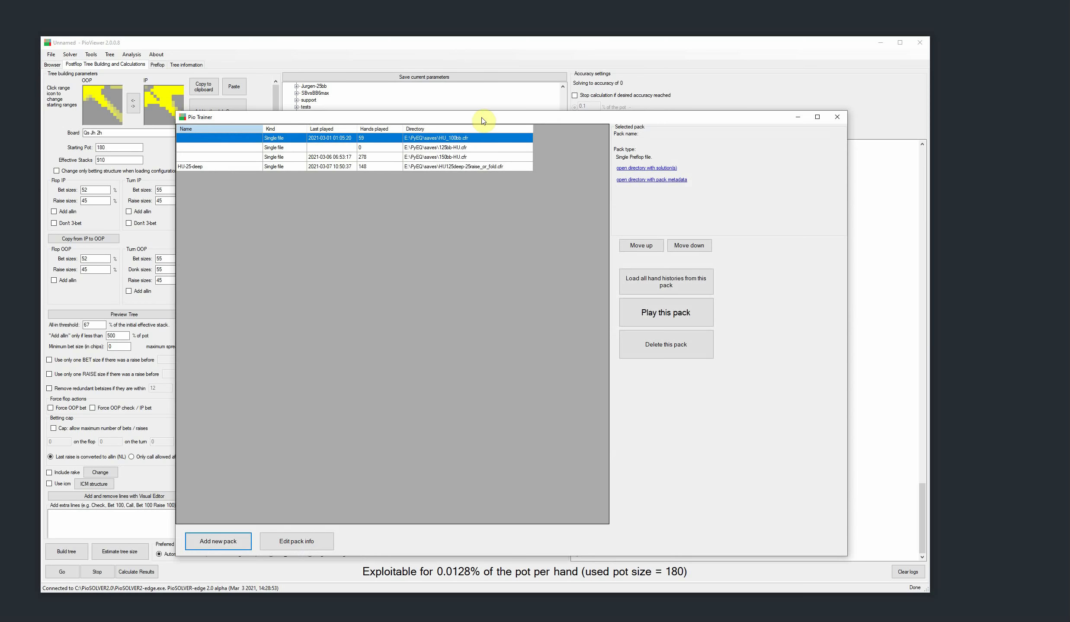
drag(485, 117, 619, 160)
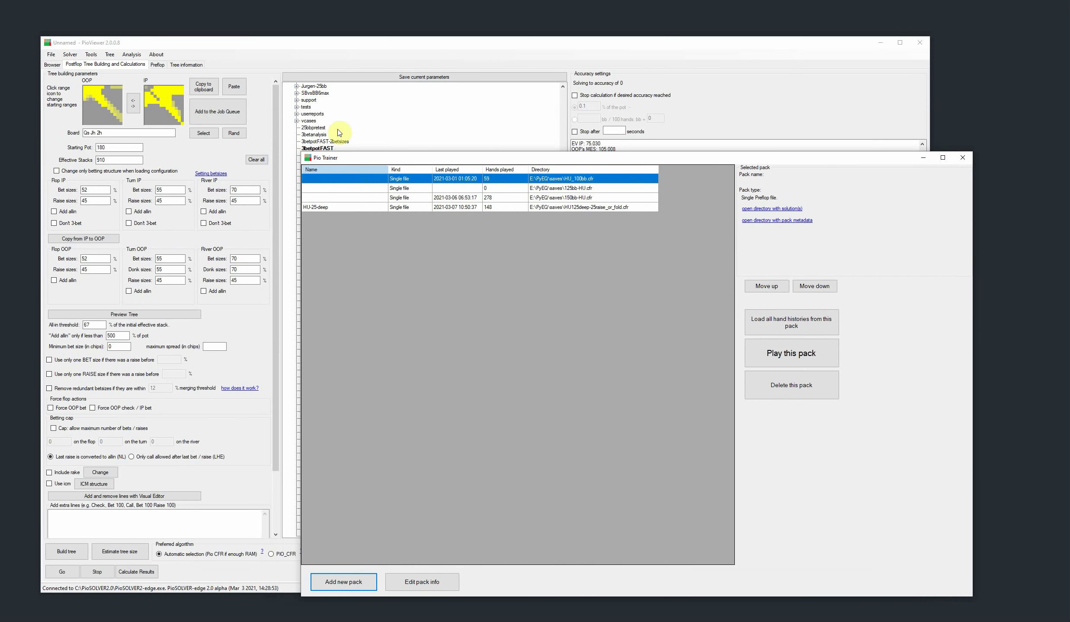
click(189, 51)
click(91, 54)
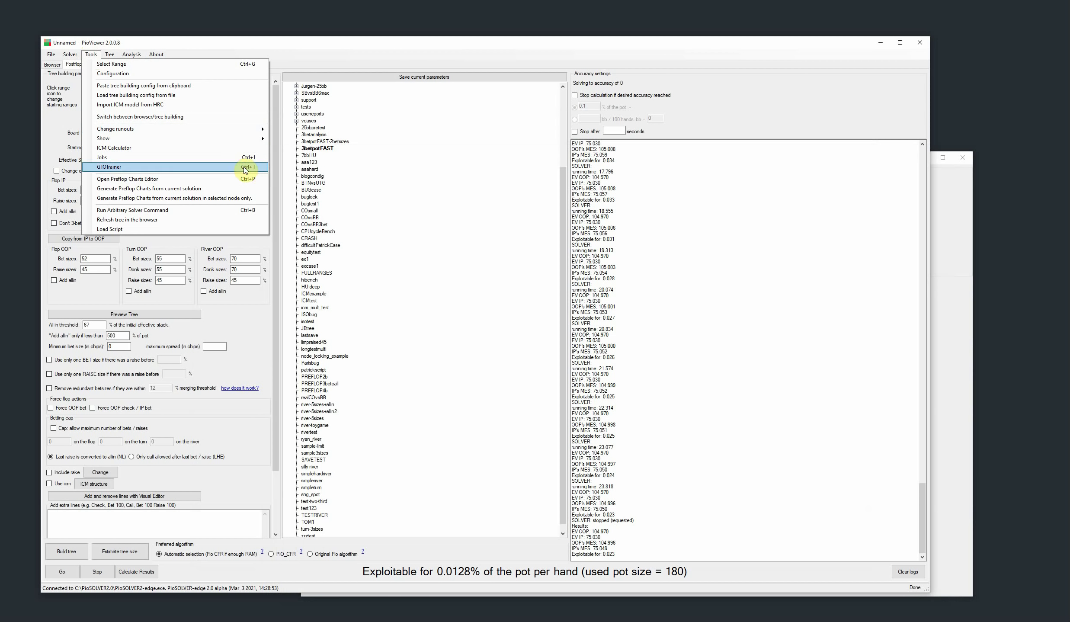
click(259, 169)
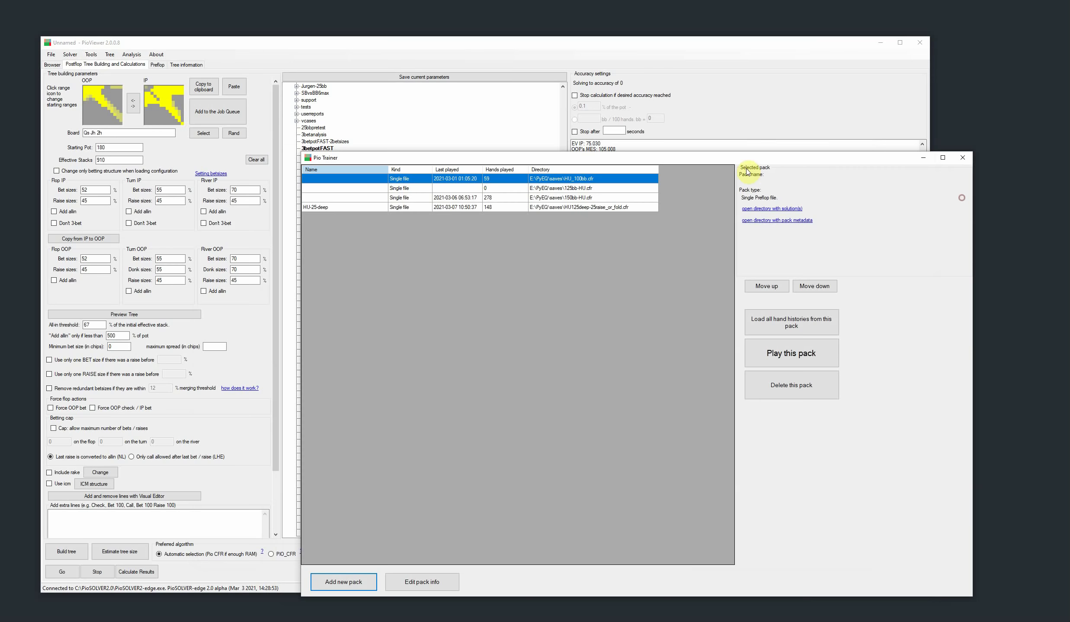
drag(735, 157, 647, 141)
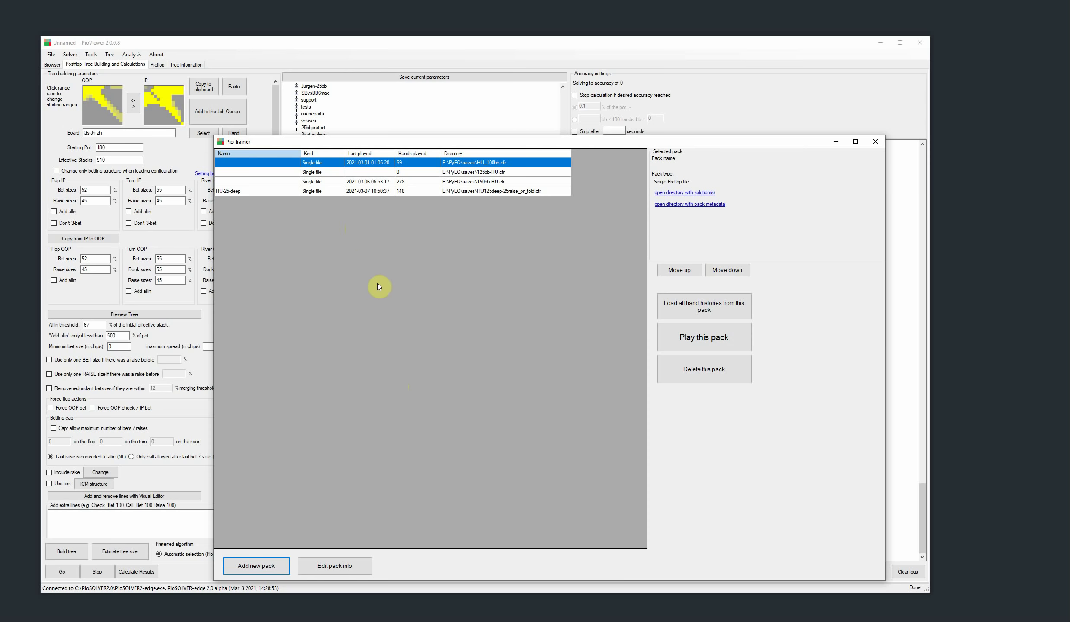
Step: Start training with the HU-25-deep pack on one table, alternating between OOP and IP and playing hands to the end
click(342, 191)
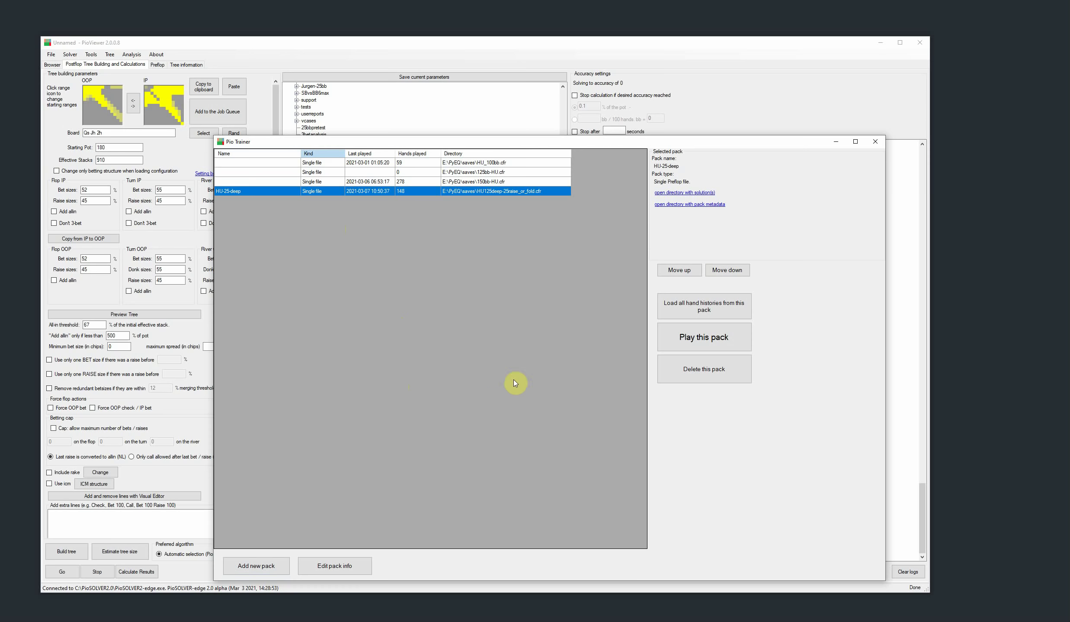
click(694, 339)
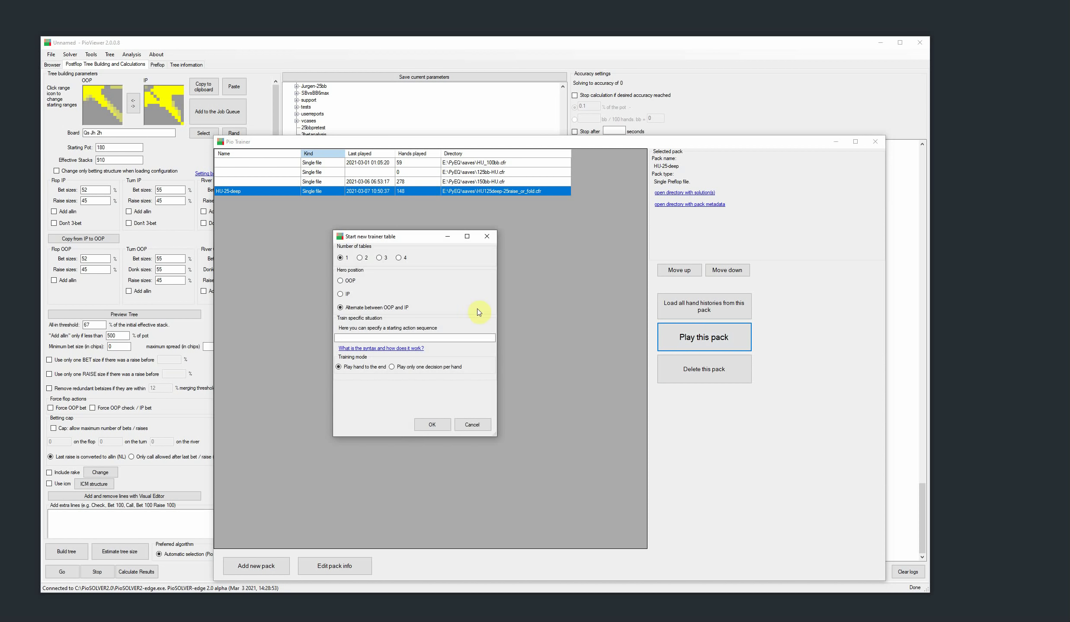
drag(392, 239, 382, 248)
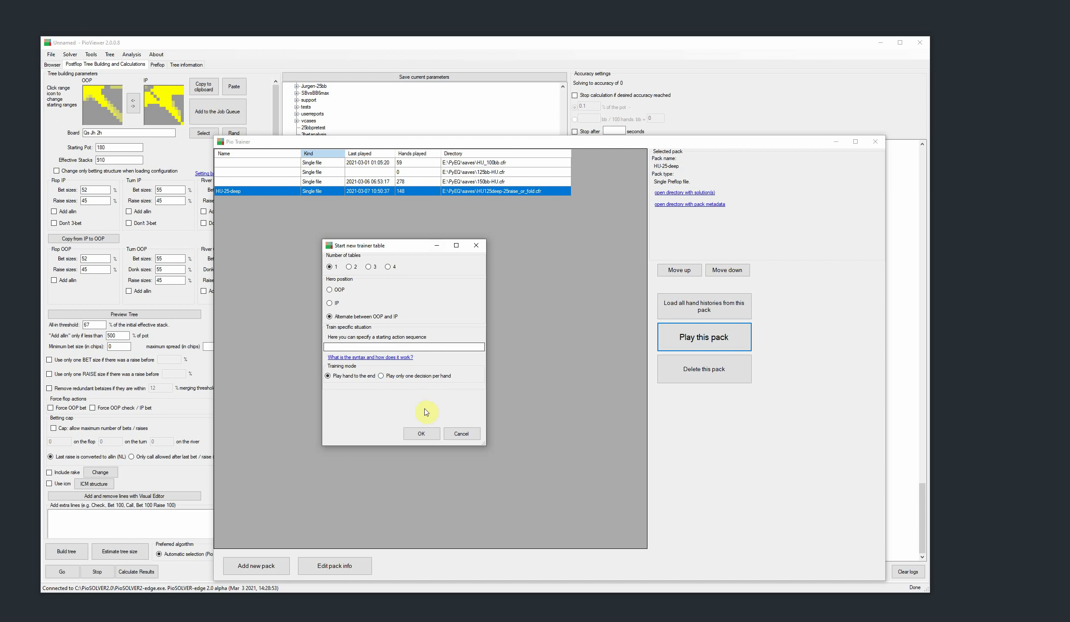
click(413, 434)
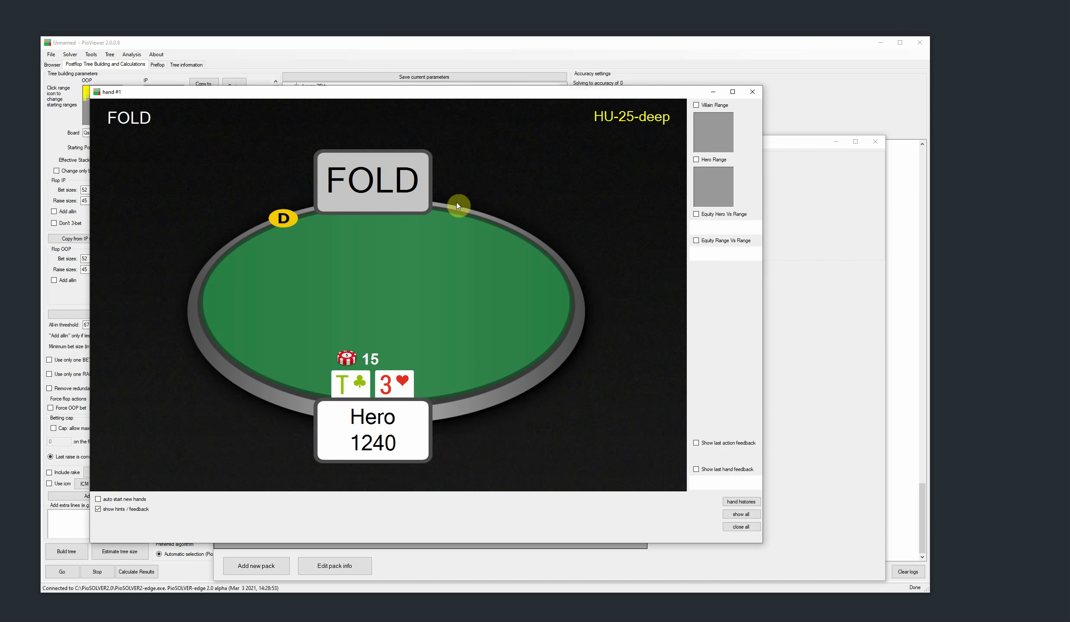
drag(395, 89, 402, 100)
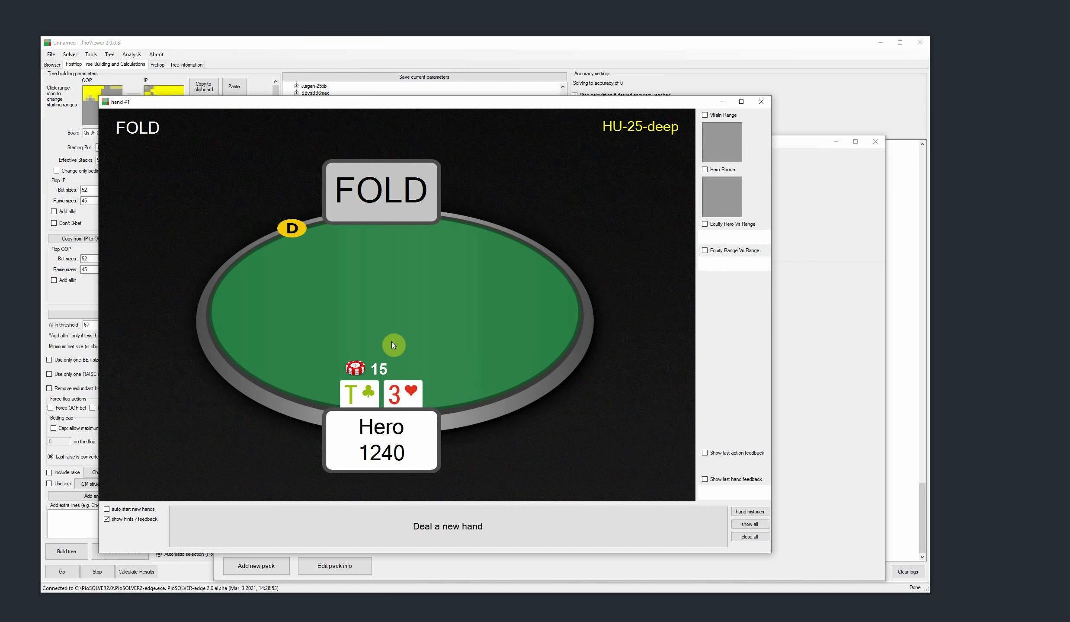
click(371, 198)
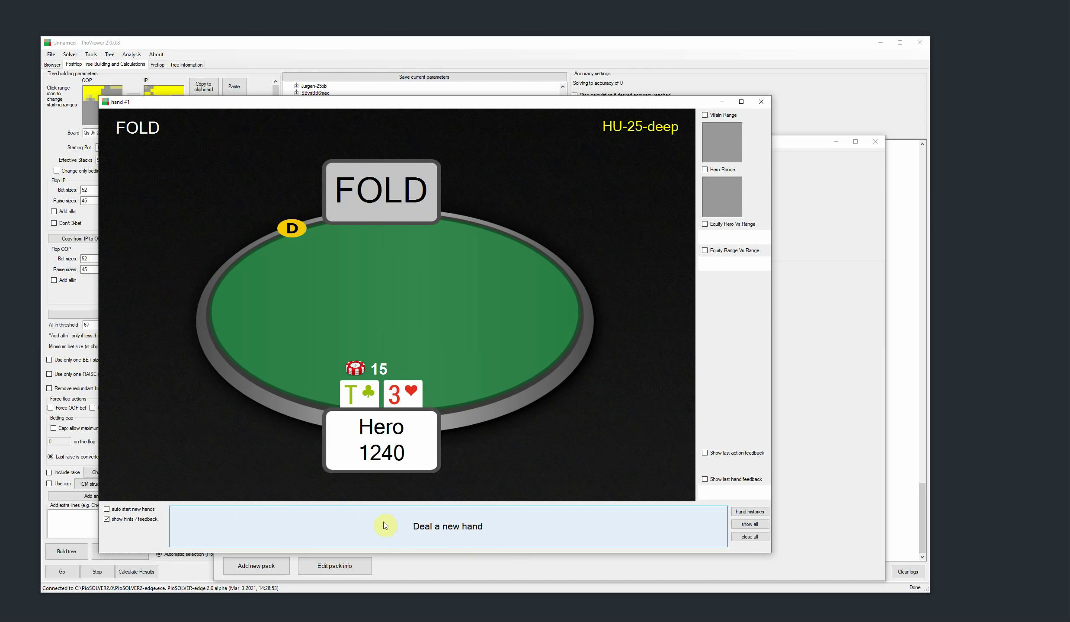
Step: Hide hints and feedback, and play a new hand with RAISE 25 preflop, BET 25 on the flop and BET 65 on the turn
click(116, 520)
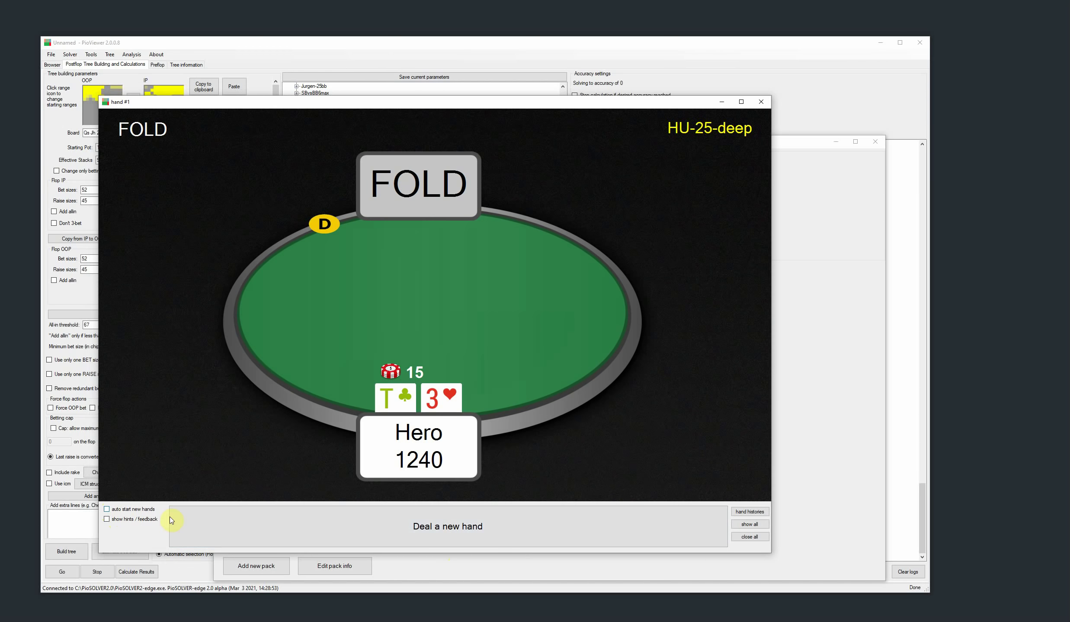
click(397, 527)
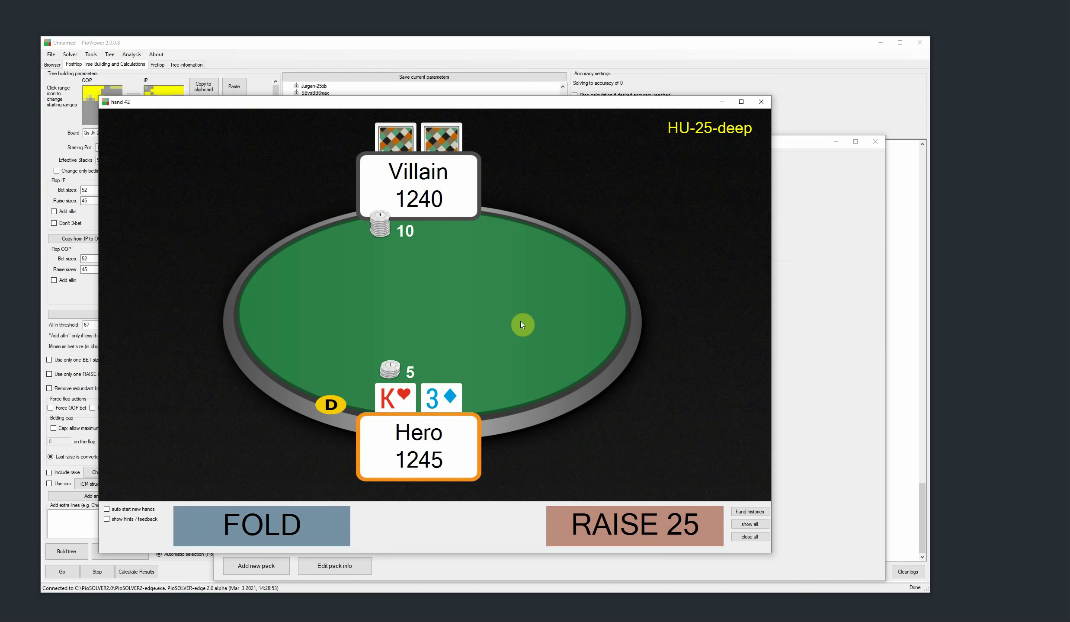
click(603, 510)
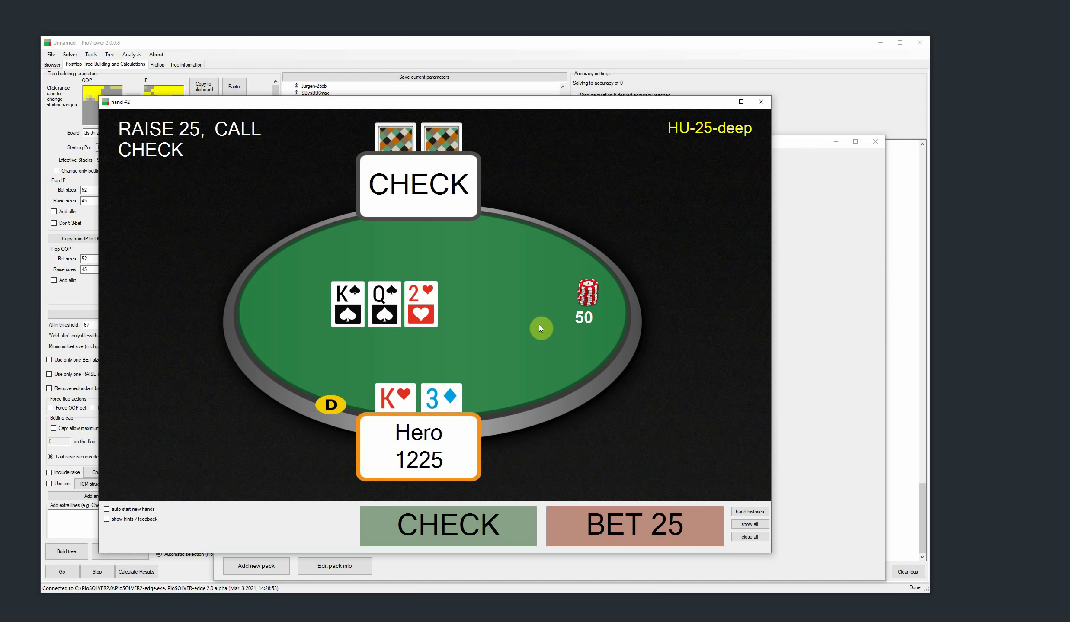
click(598, 512)
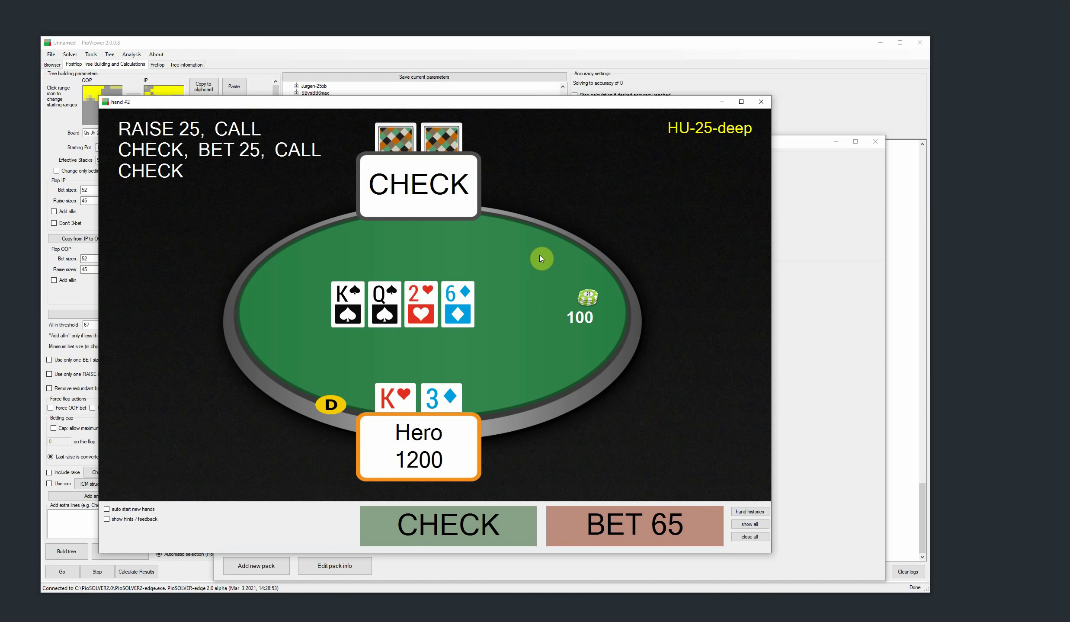
click(636, 525)
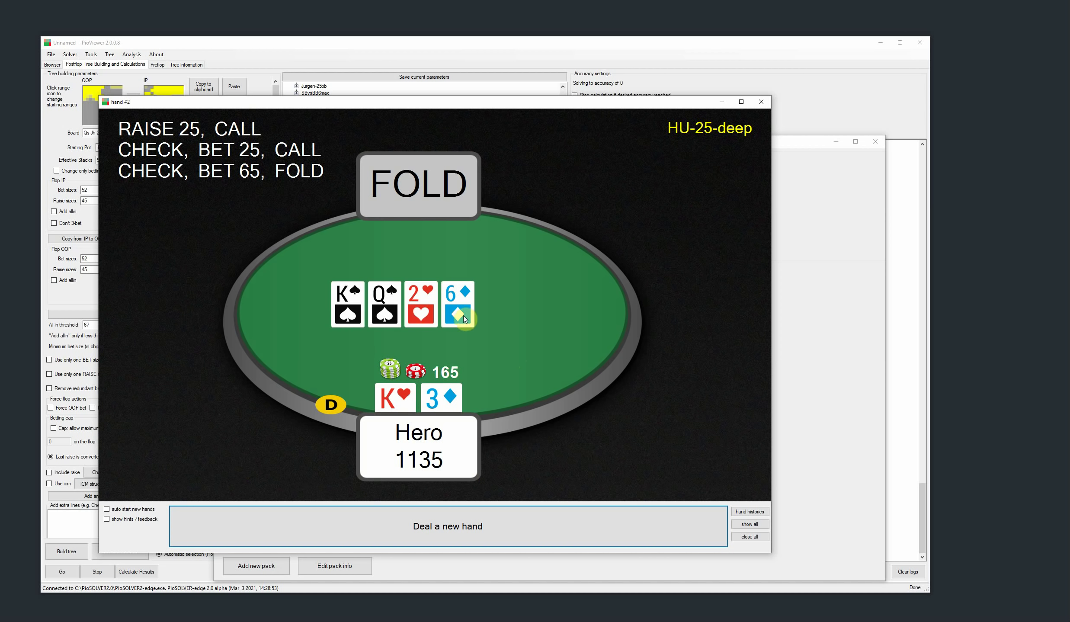
Step: Turn hints and feedback back on and enable the last hand feedback
click(108, 524)
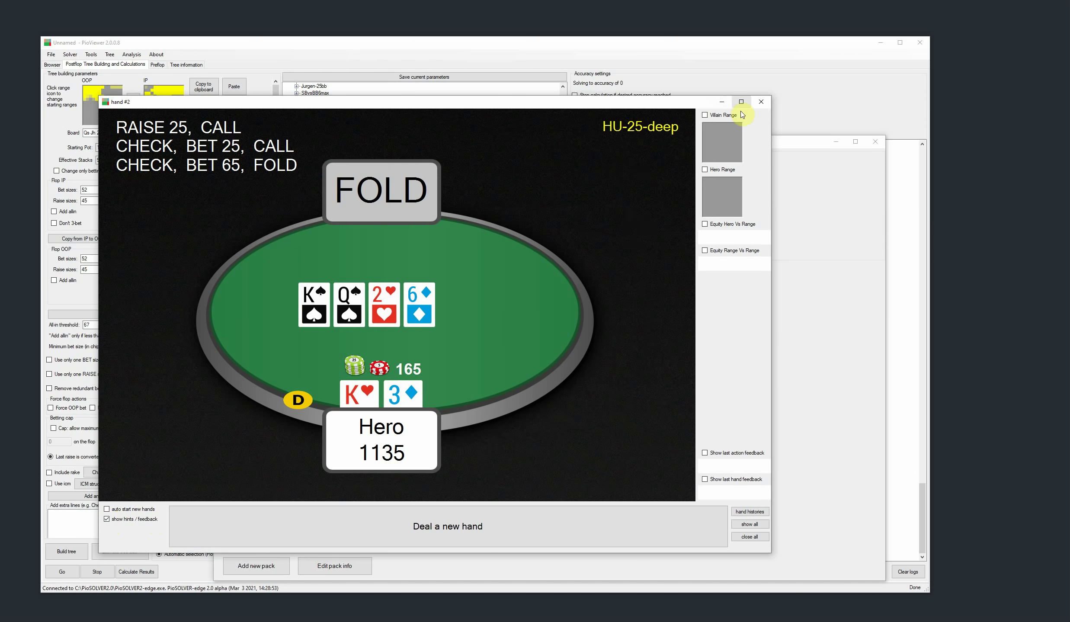
mouse_move(735, 145)
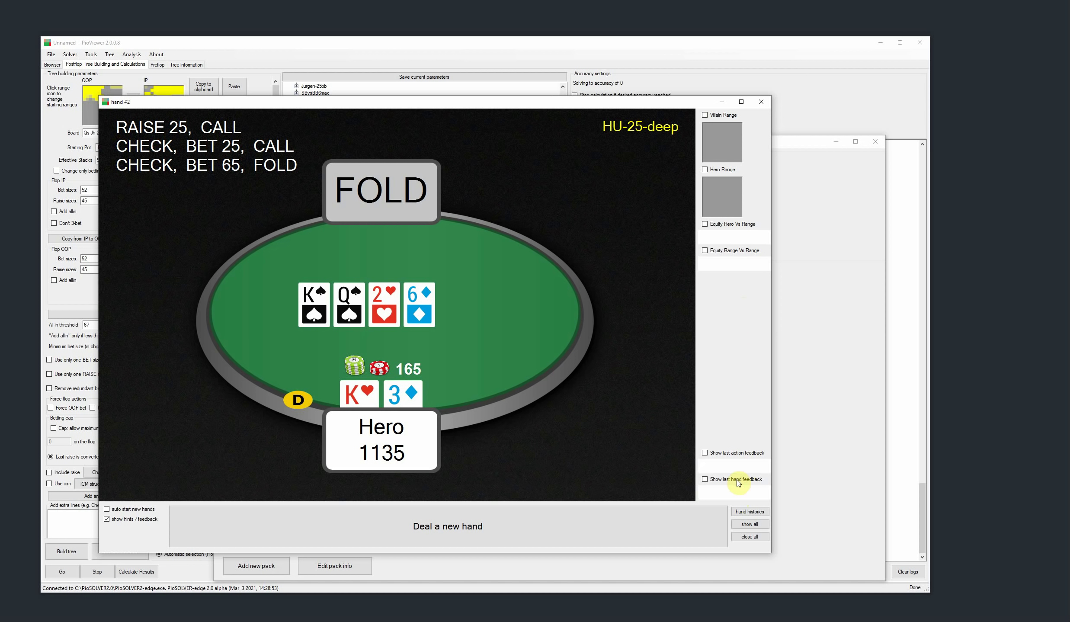
mouse_move(726, 471)
mouse_move(734, 495)
click(705, 480)
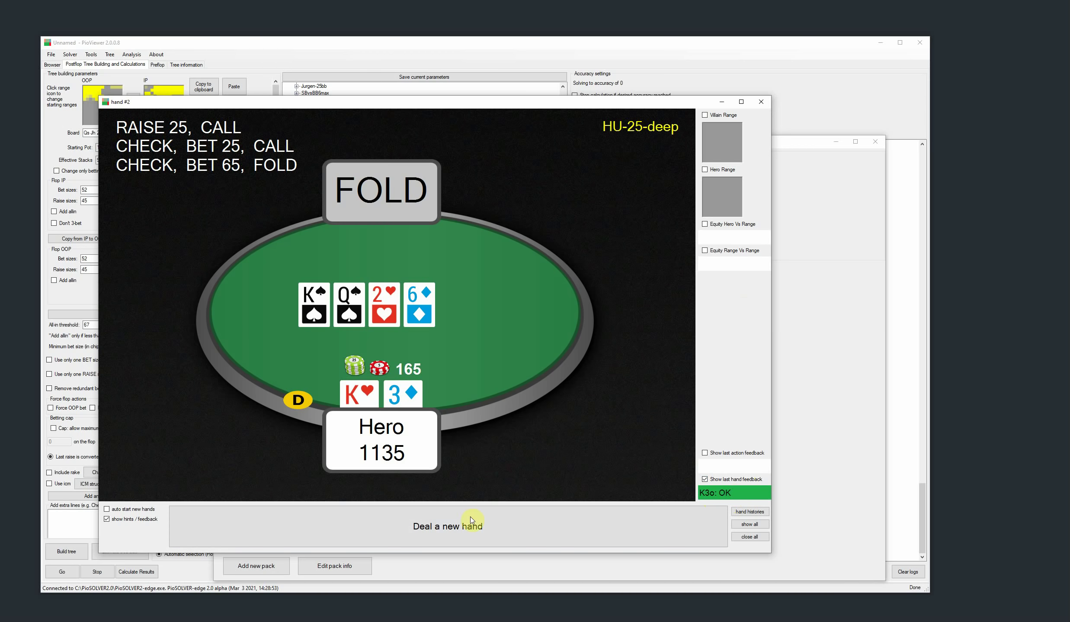
Step: Deal a new hand, check and call the flop with J9o, check the turn and bet 75 on the river
click(446, 528)
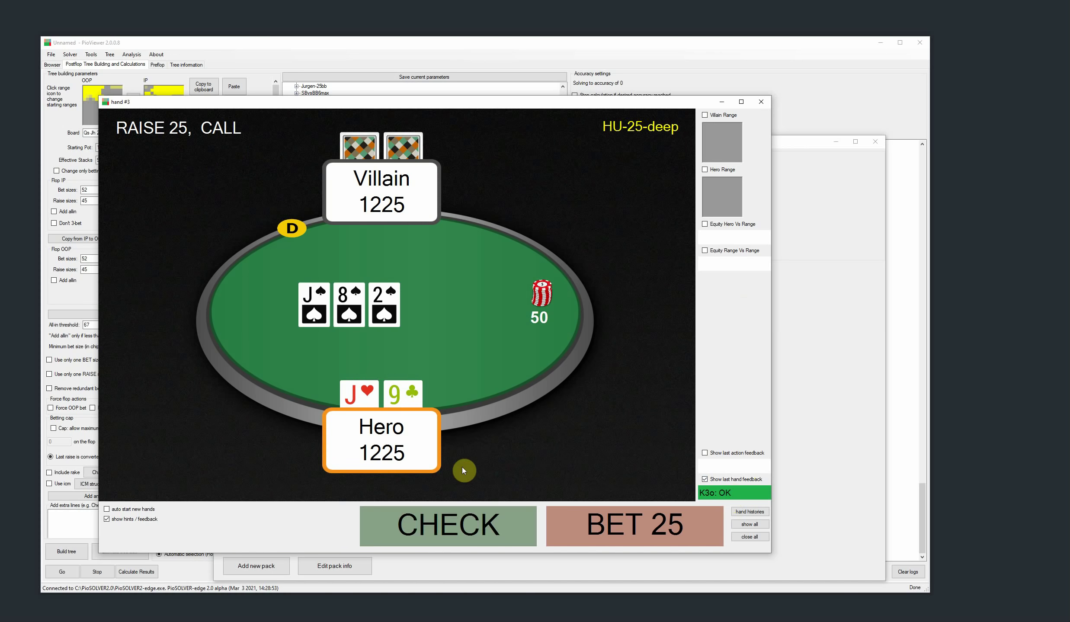
click(457, 519)
click(462, 525)
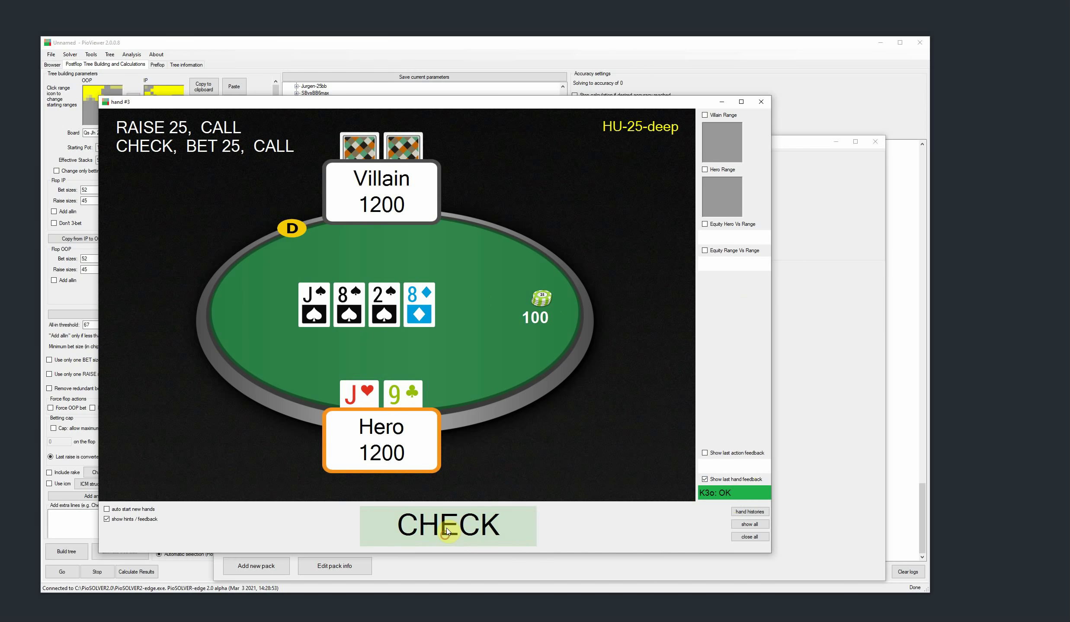
click(449, 523)
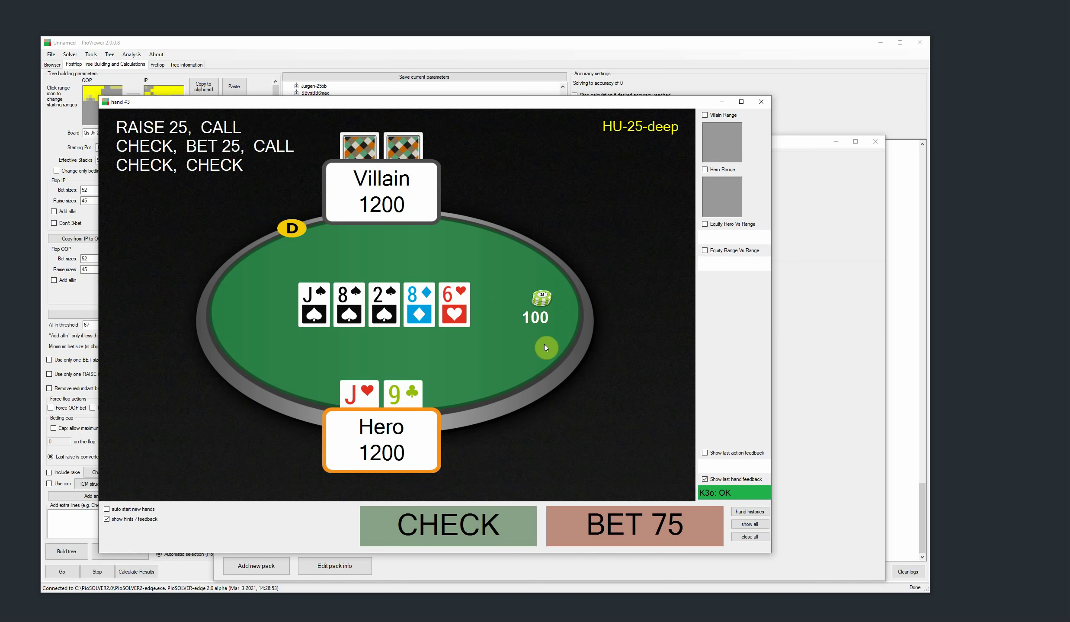
click(616, 531)
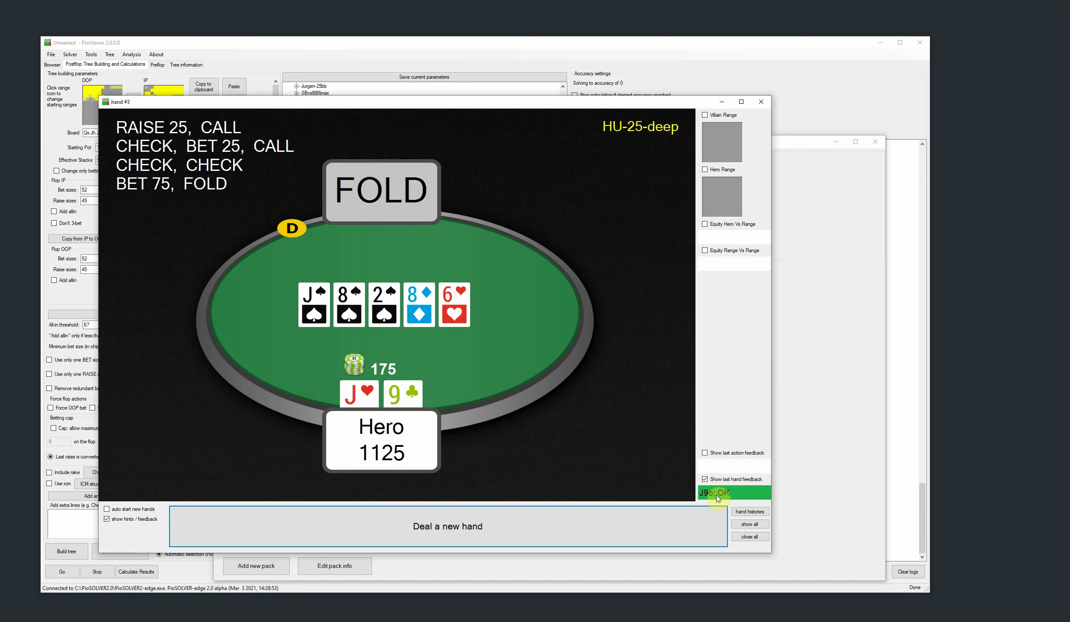
Step: Deal two more hands and fold both T2o and 96o preflop
click(414, 525)
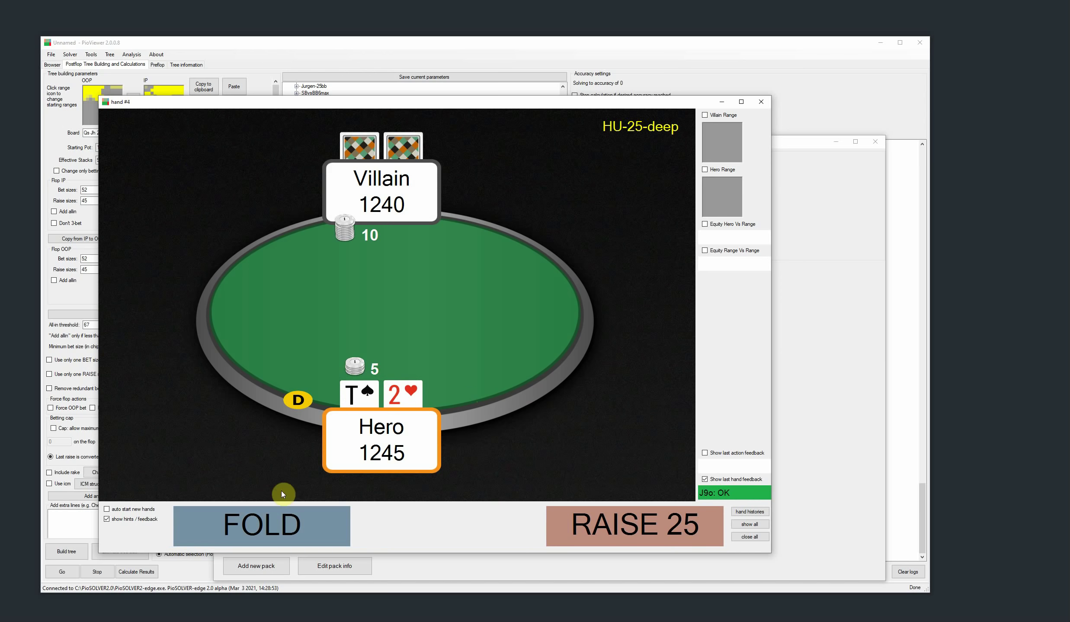
click(259, 517)
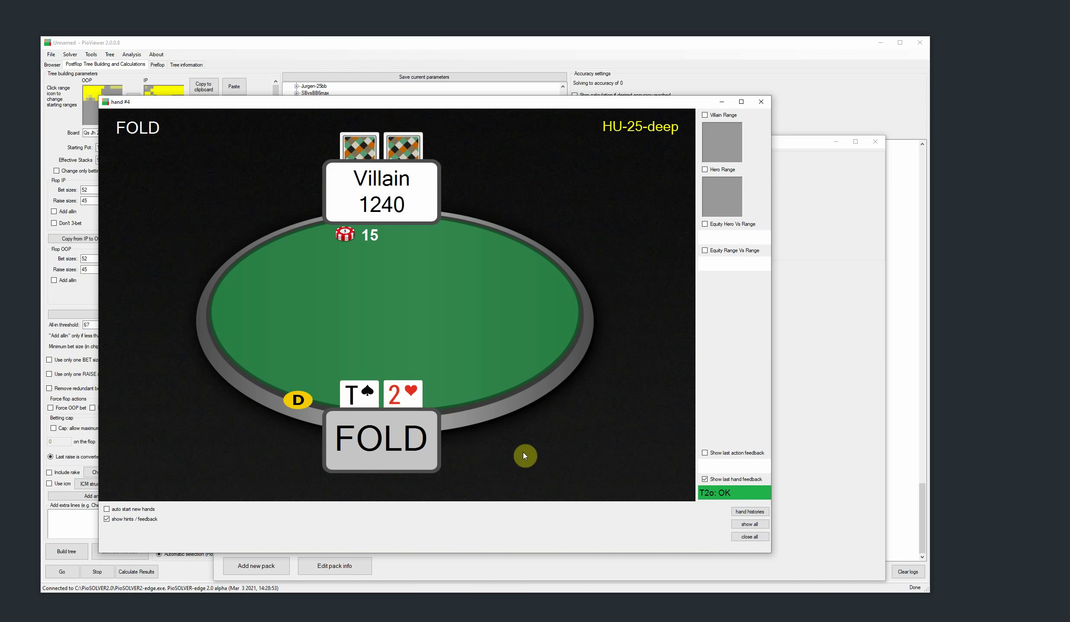
click(471, 528)
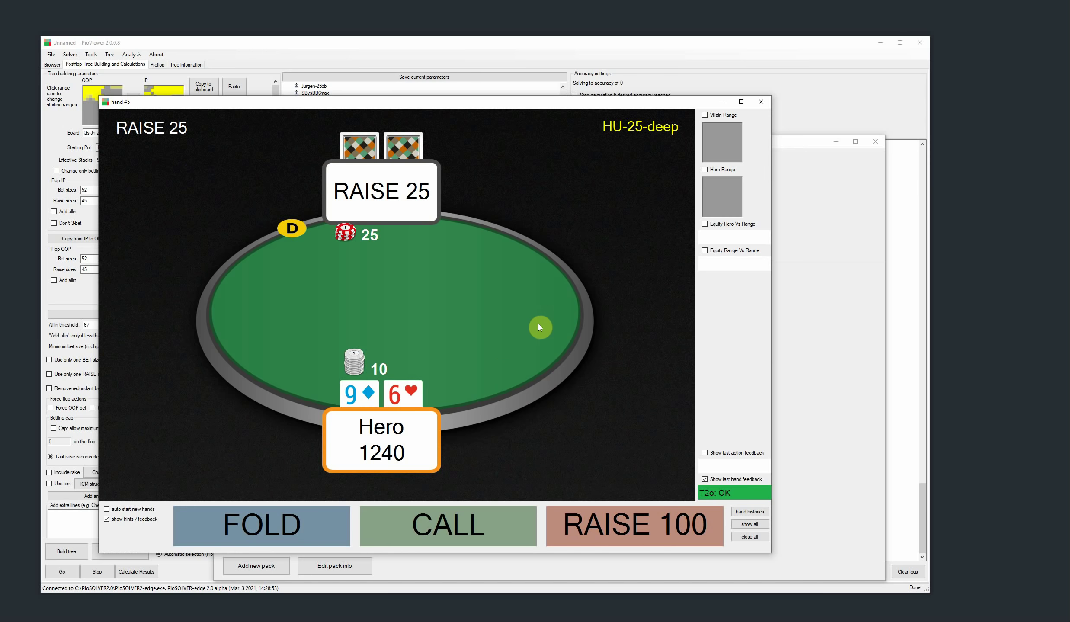
click(282, 519)
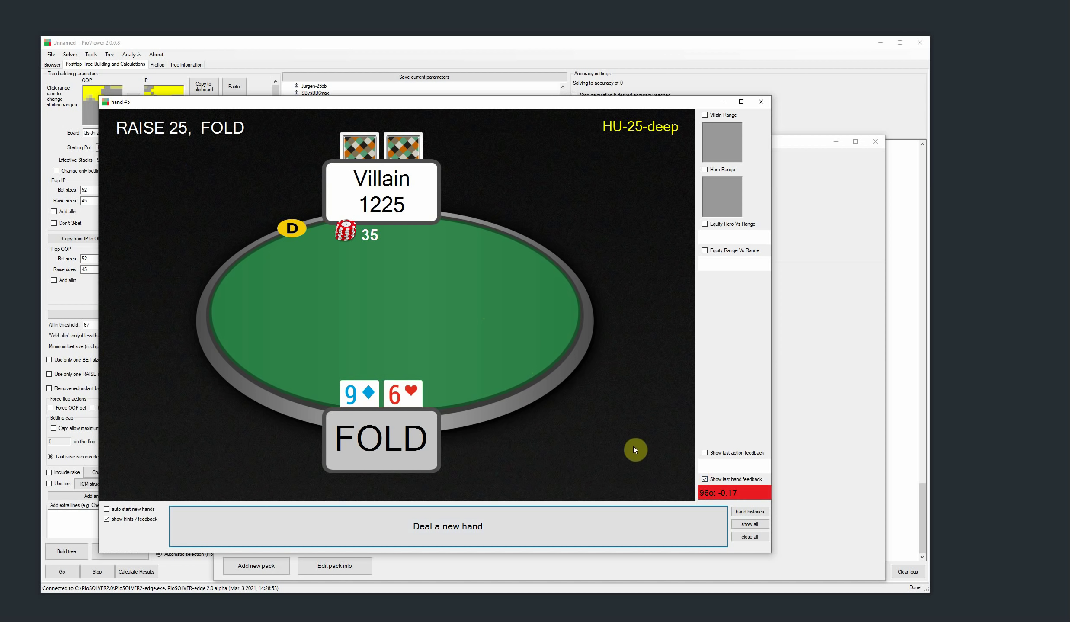
Step: Open the hand histories, move and enlarge their window, and widen the list of played hands to show the Hero cards
click(742, 513)
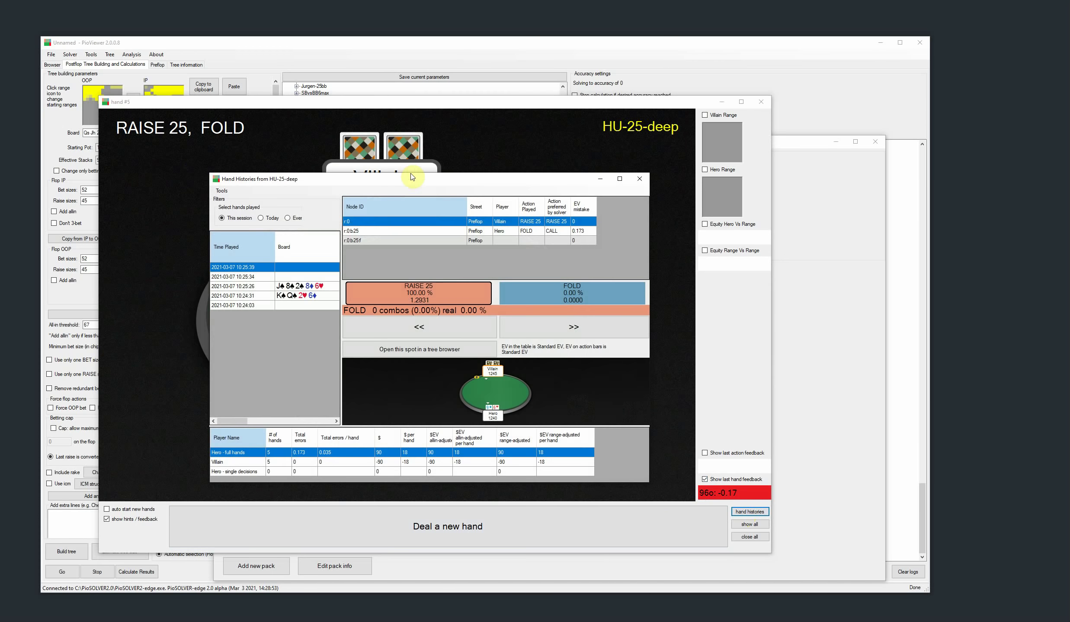
drag(409, 182, 632, 92)
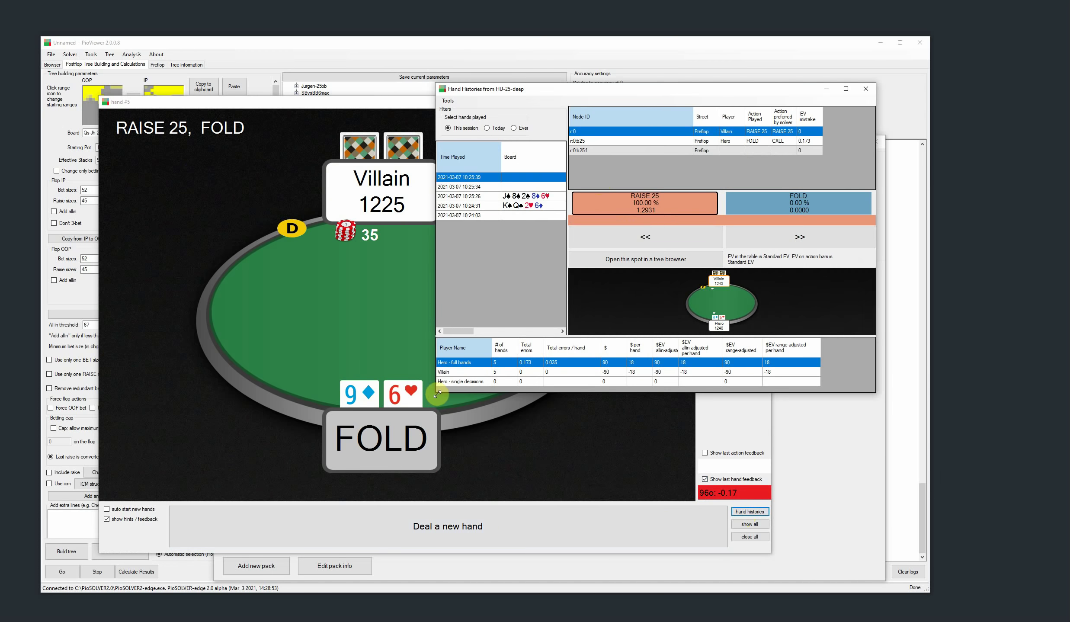
drag(437, 393, 167, 546)
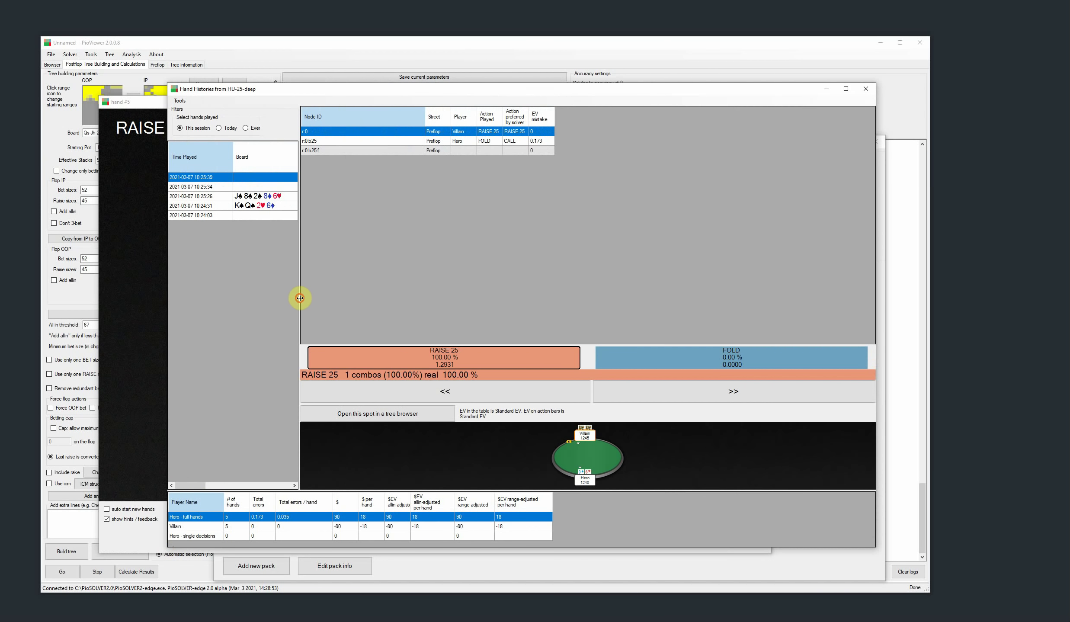
drag(300, 298, 366, 300)
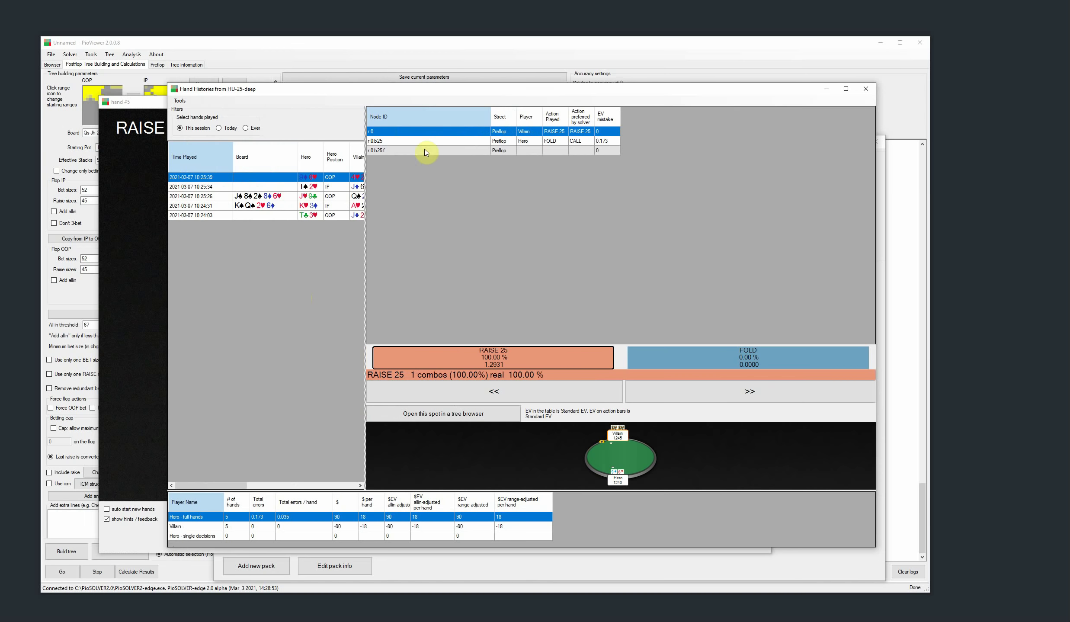
click(357, 220)
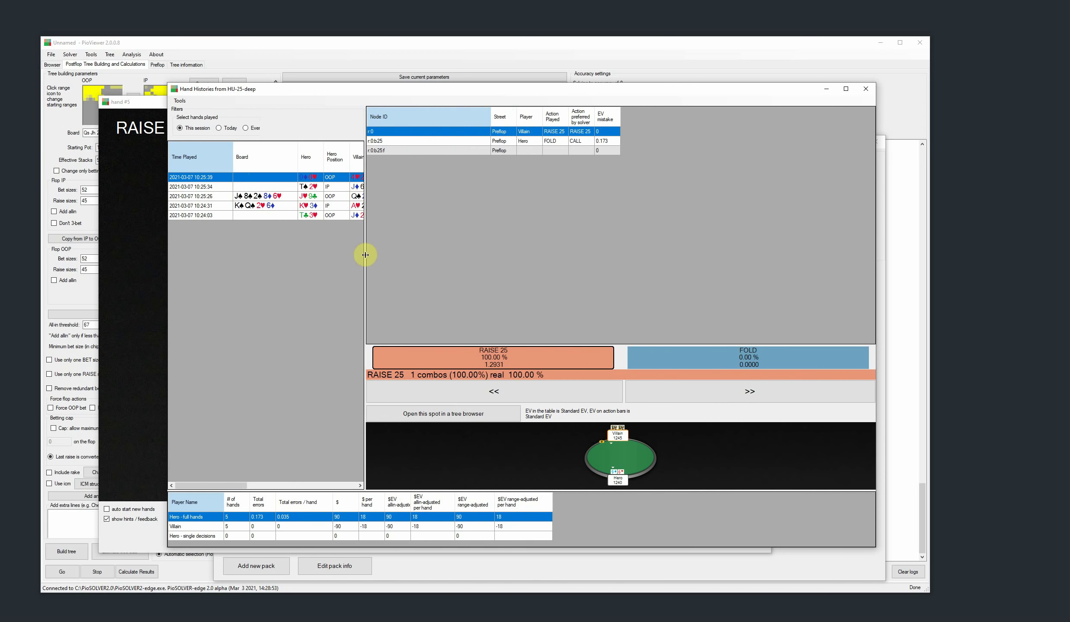
drag(365, 255, 331, 256)
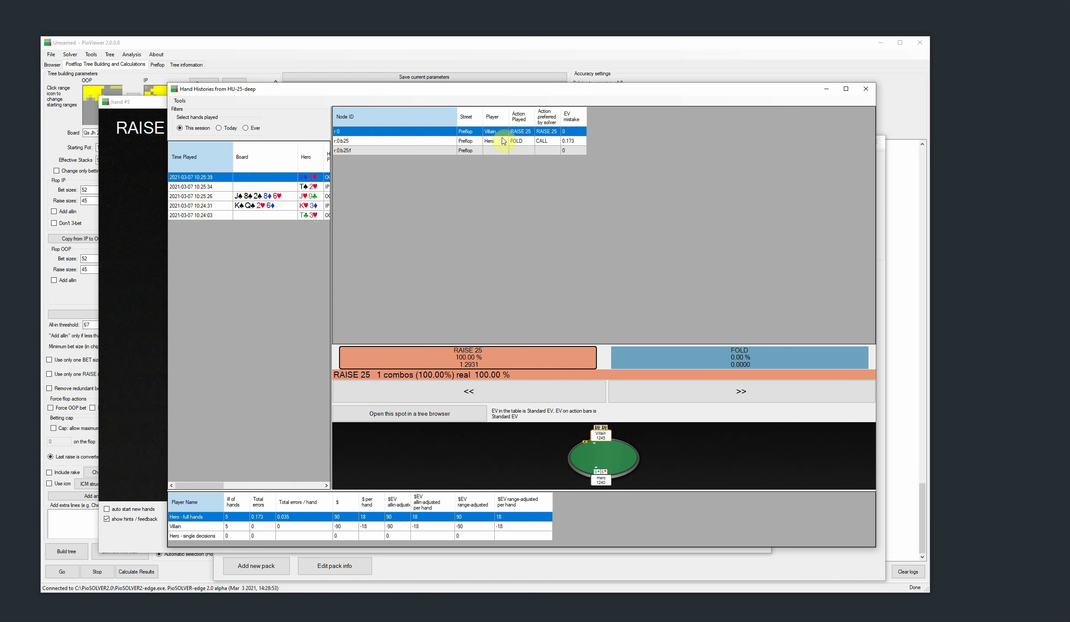
Step: Review Hero's preflop FOLD decision with 96o in the latest hand and enlarge the table view below the action bars
click(350, 150)
click(351, 133)
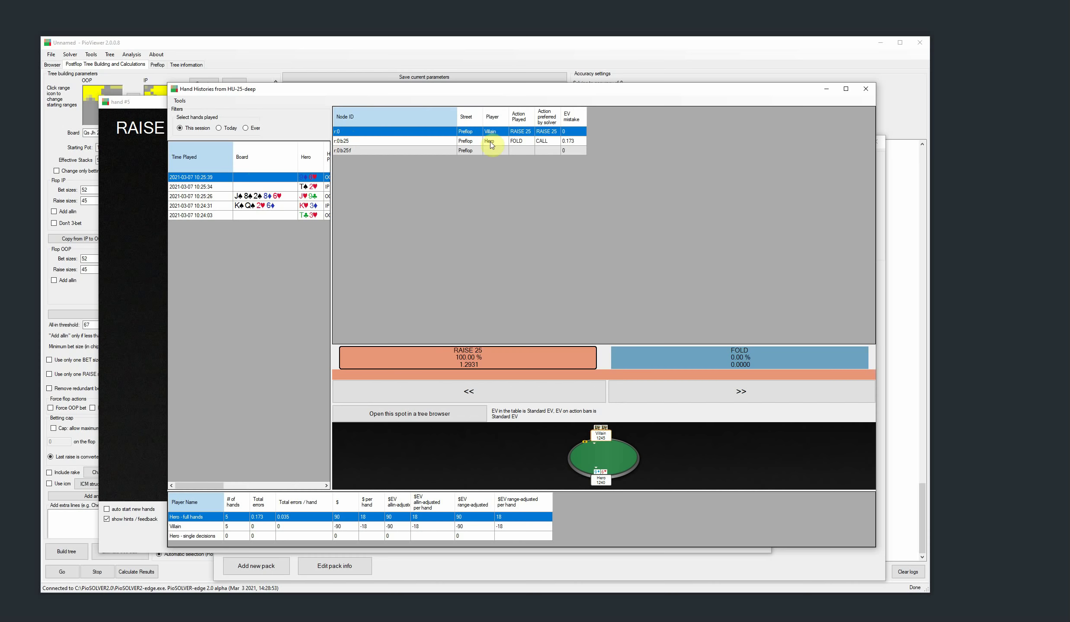
click(419, 142)
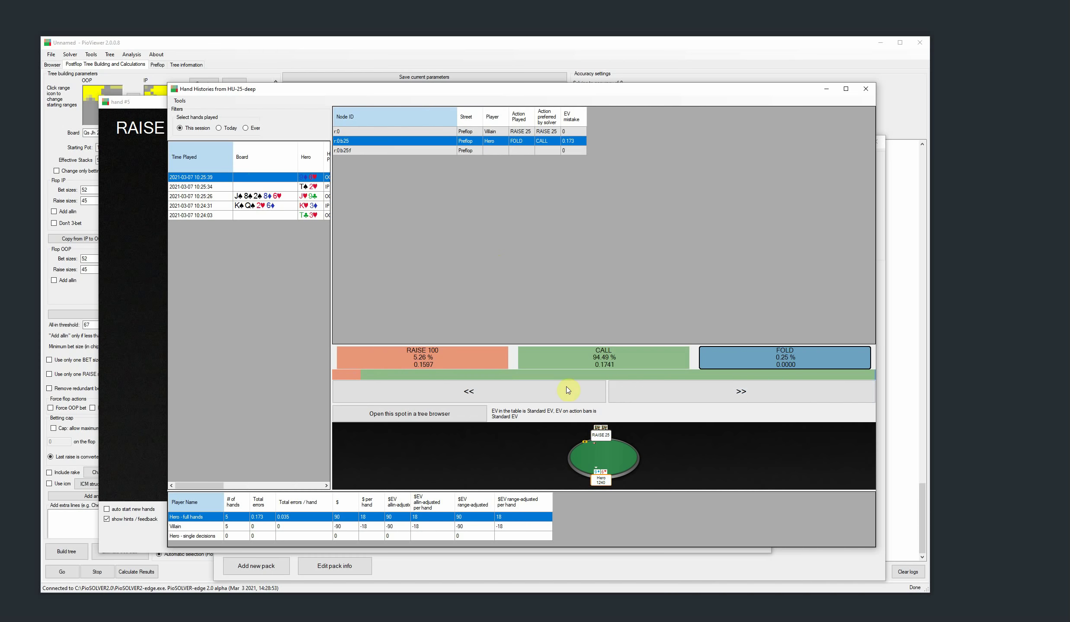
drag(520, 344, 526, 273)
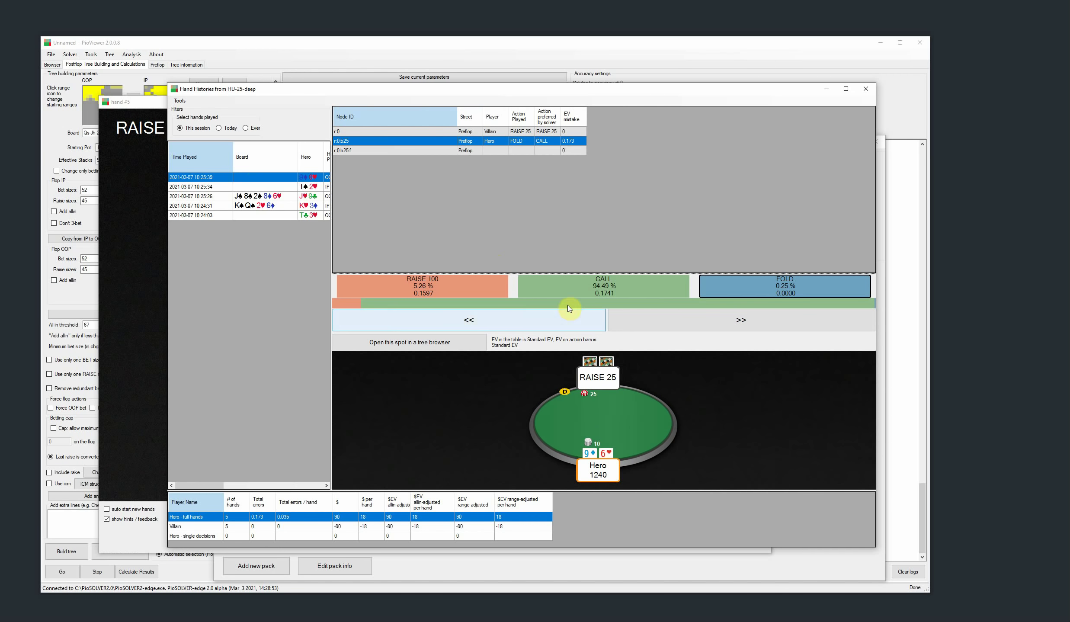
Step: Return to the trainer table, deal a new hand and play RAISE 25 preflop with 97o
click(133, 223)
click(491, 503)
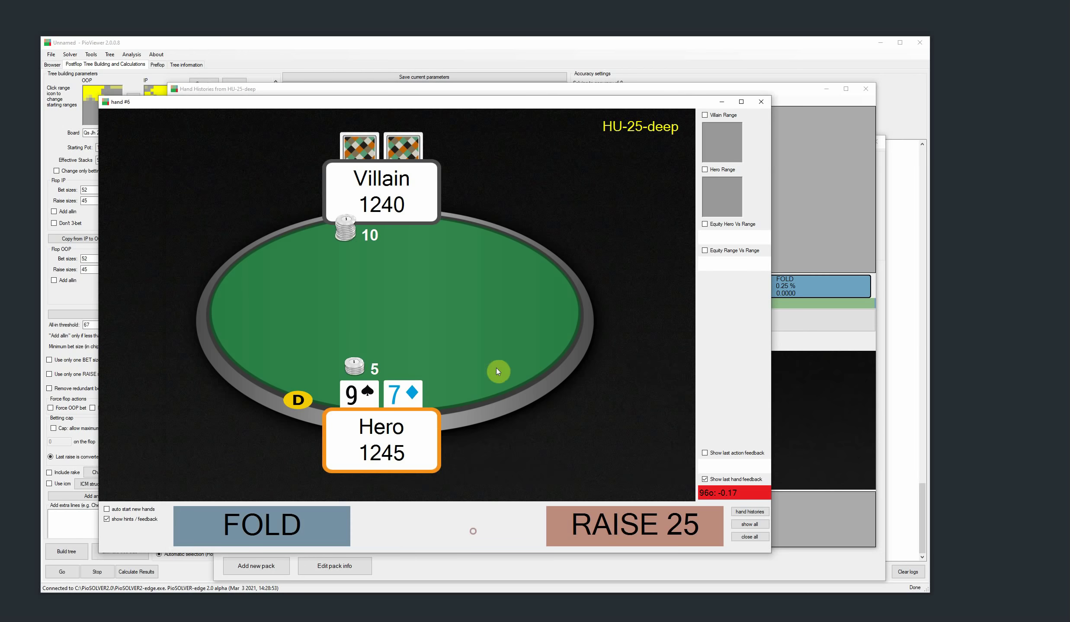
click(619, 529)
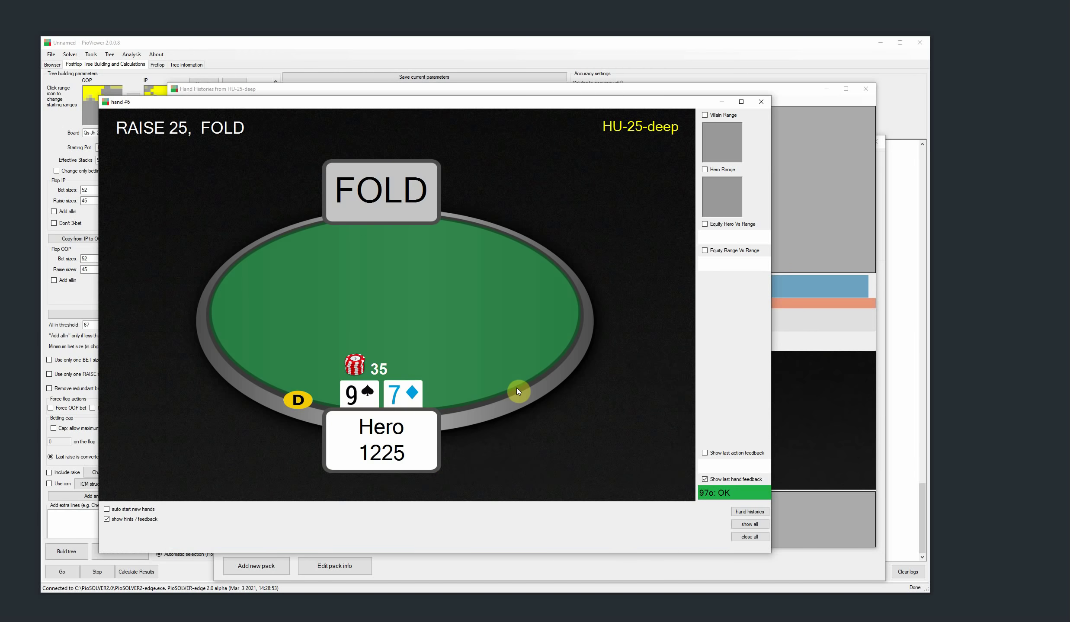
Step: Deal another hand, play RAISE 100 preflop with 87s and BET 80 on the AK2 flop
click(466, 534)
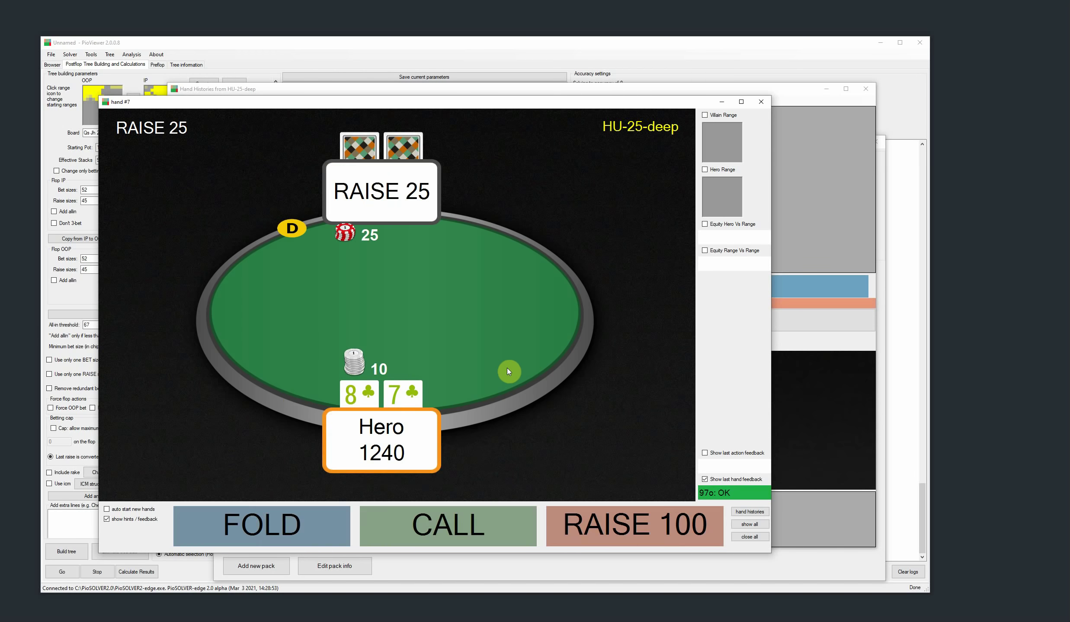
click(606, 524)
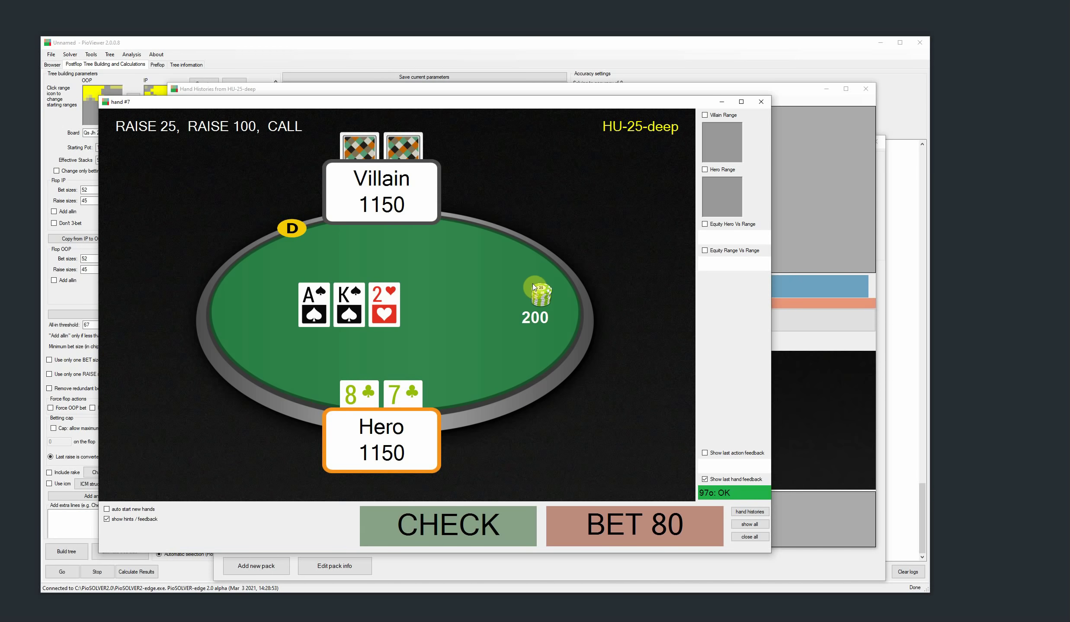
click(600, 512)
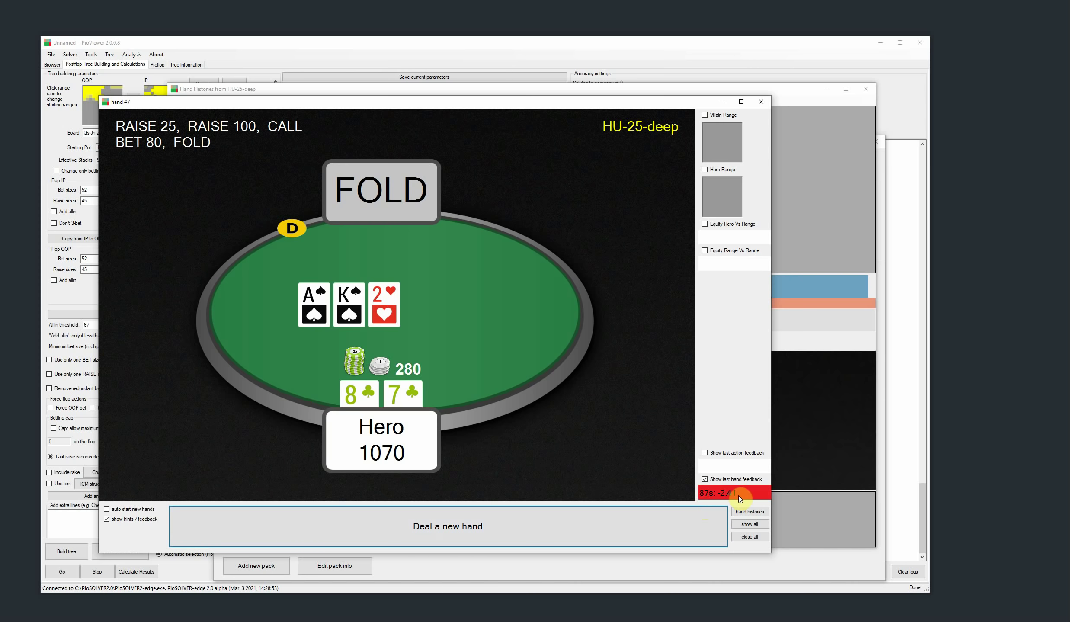
Step: Reopen the hand histories and examine Hero's flop BET 80 decision in the latest hand against the solver's preferred action
click(749, 512)
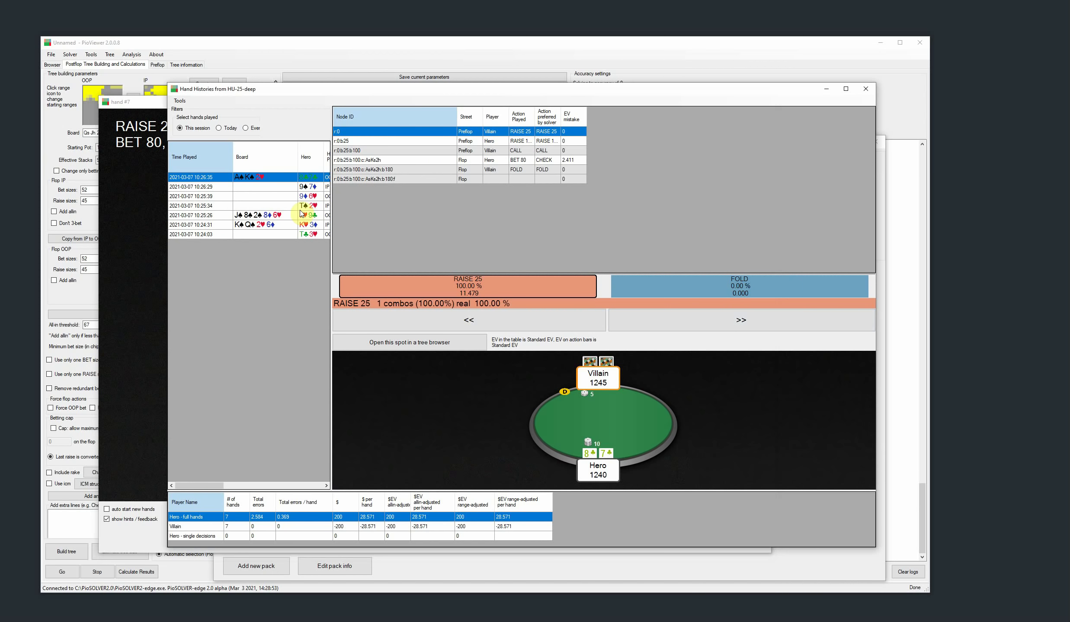
click(274, 175)
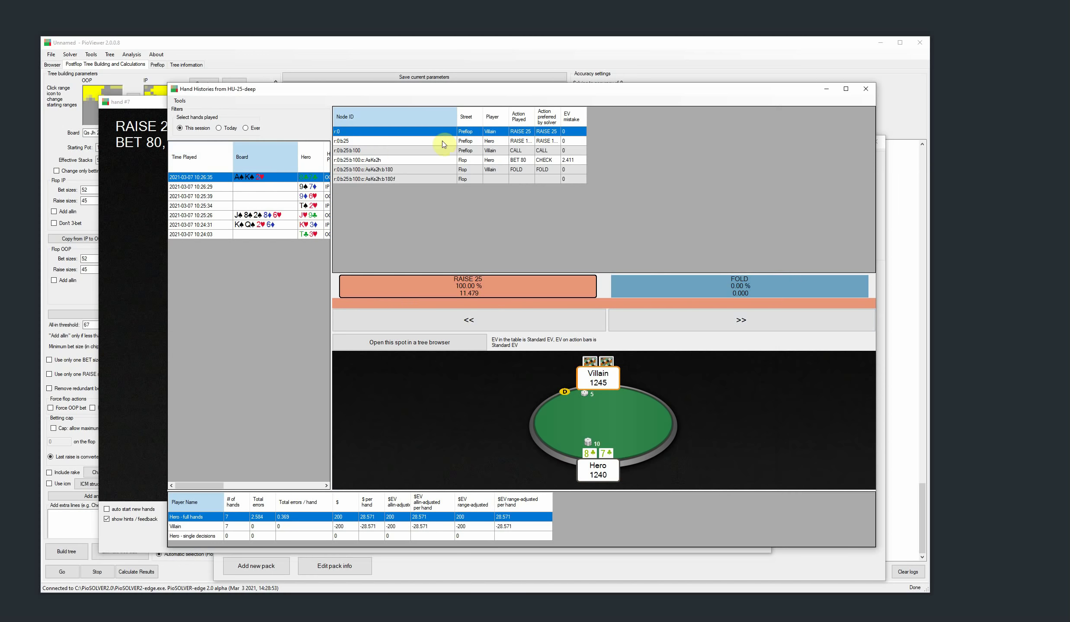
click(470, 161)
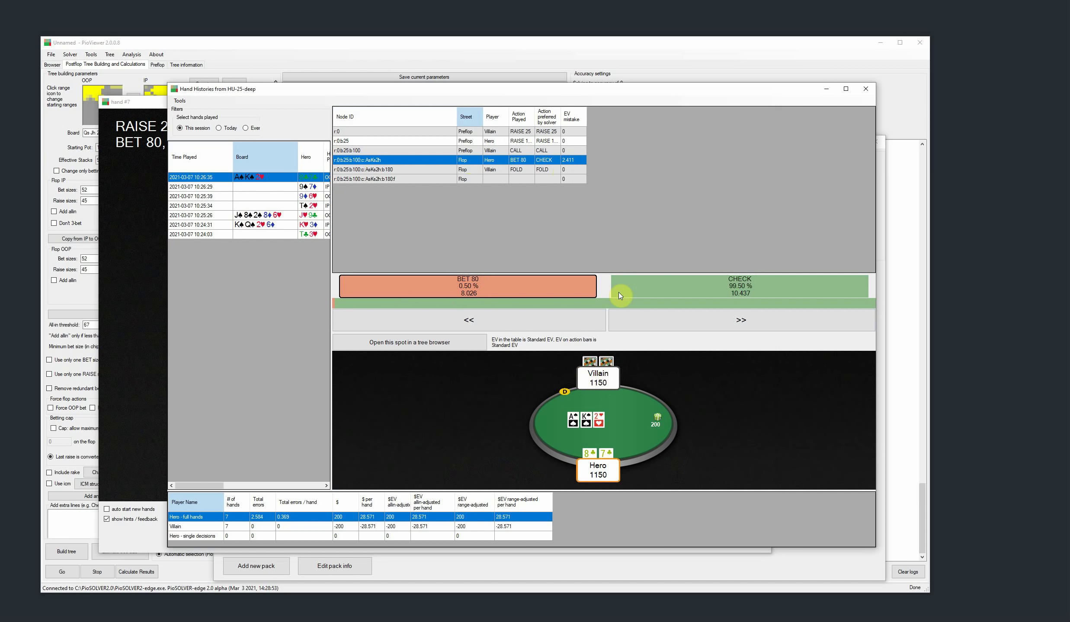
mouse_move(621, 298)
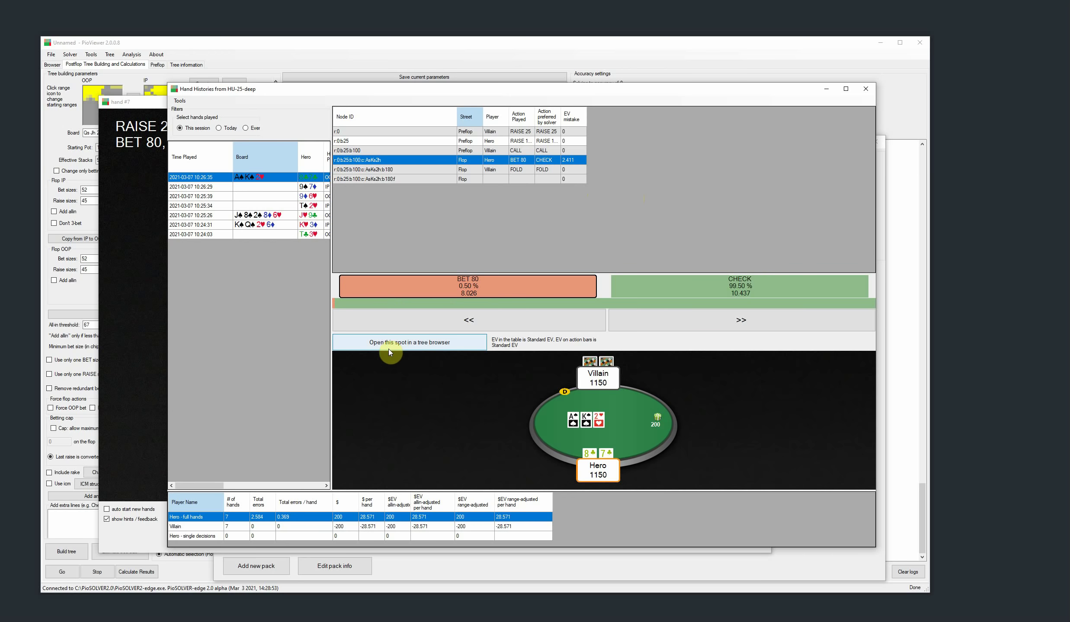
Step: Open this flop spot in the tree browser, examine the 87s strategy and the response to BET 80, and return to the flop decision
click(403, 342)
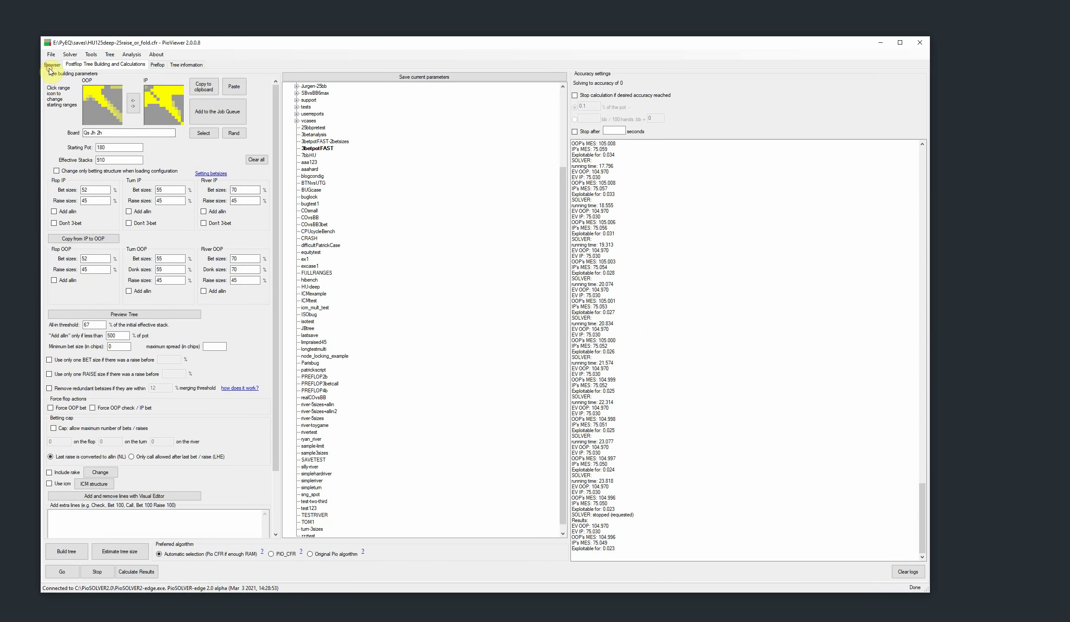
click(52, 64)
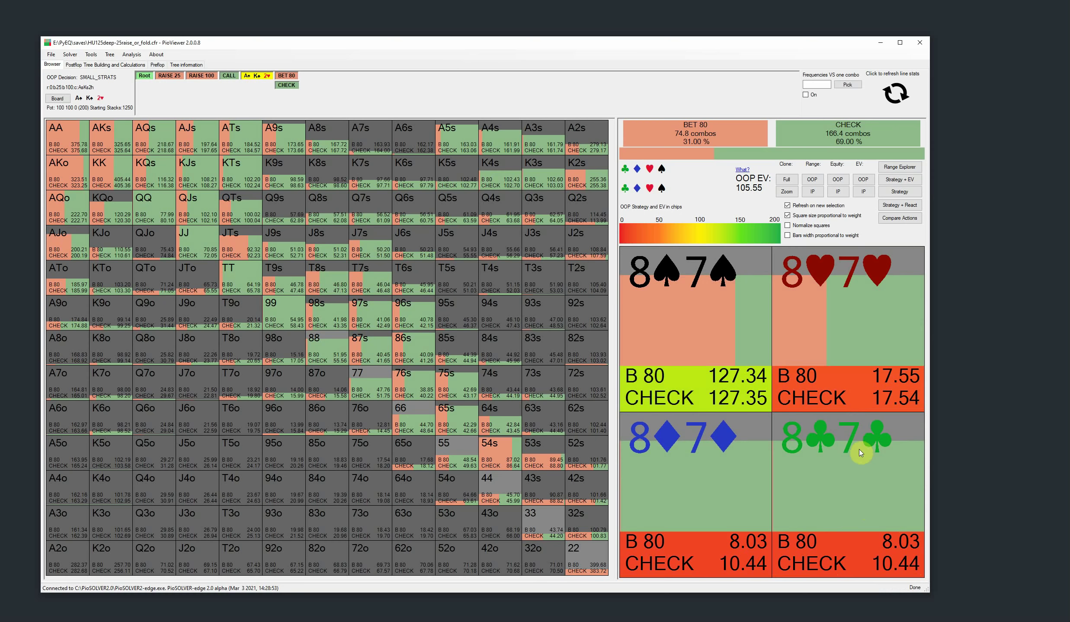
click(287, 76)
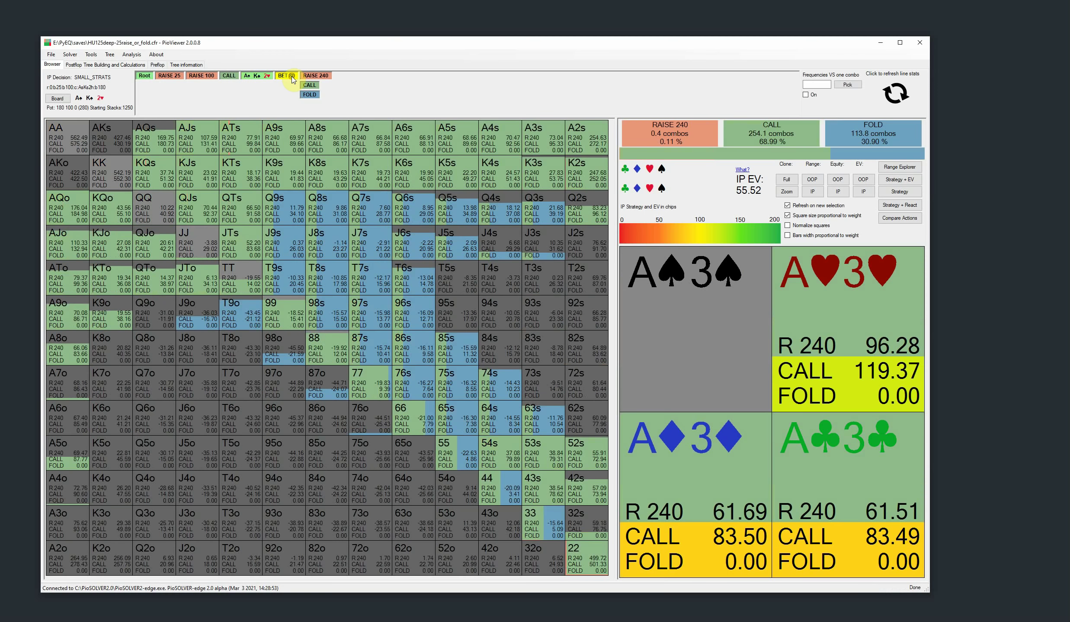
mouse_move(885, 146)
click(260, 77)
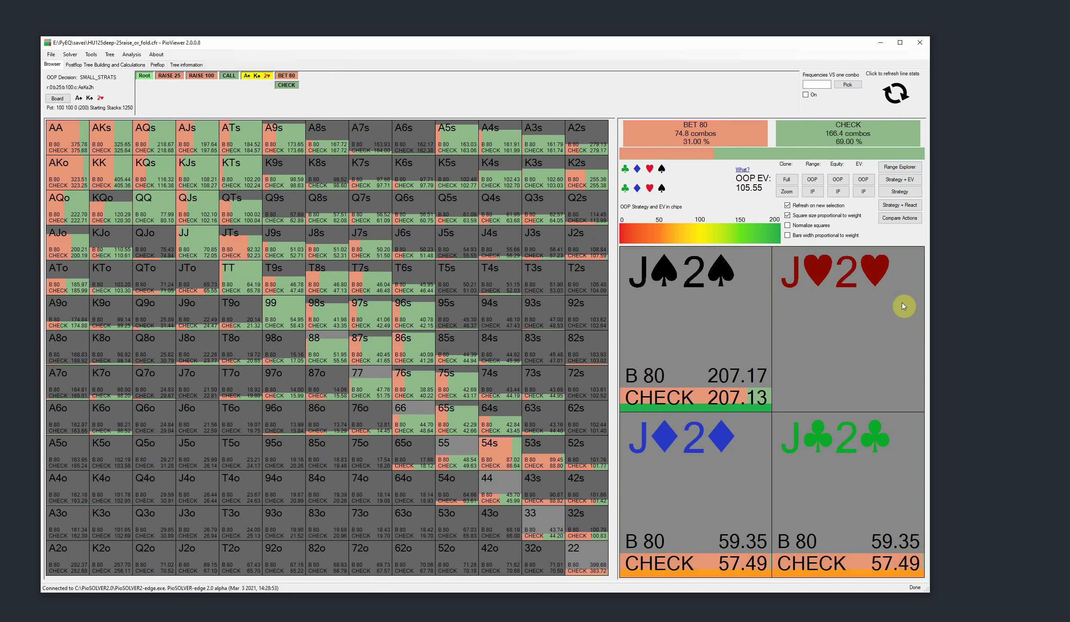
Step: Return to the trainer, deal a hand and play T9o with RAISE 25 preflop, BET 25 on the flop, CHECK on the turn and BET 75 on the river
click(1036, 325)
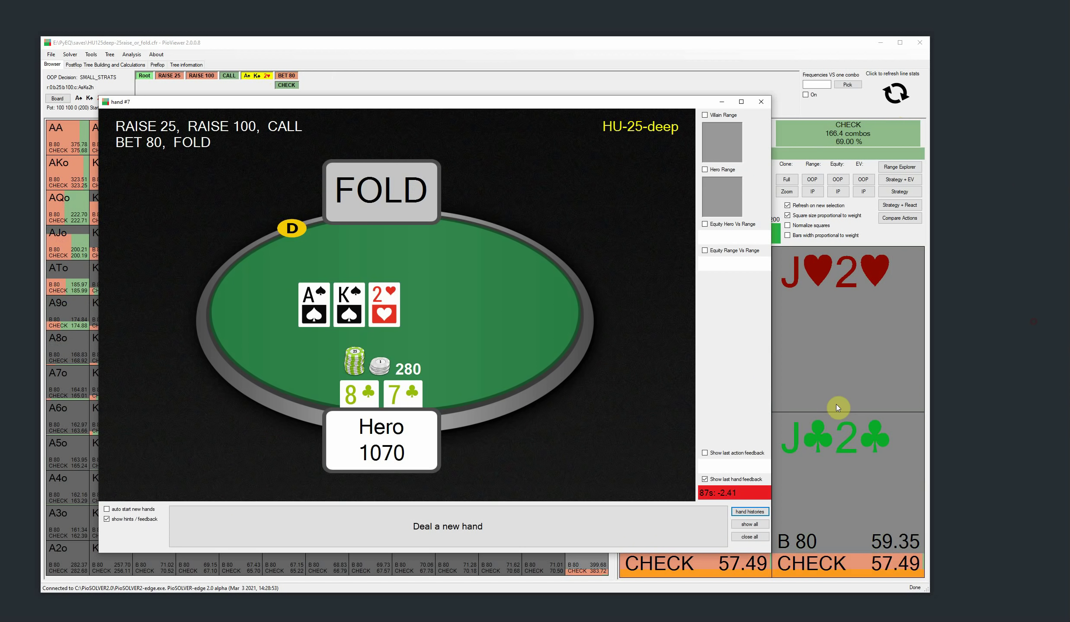
click(409, 514)
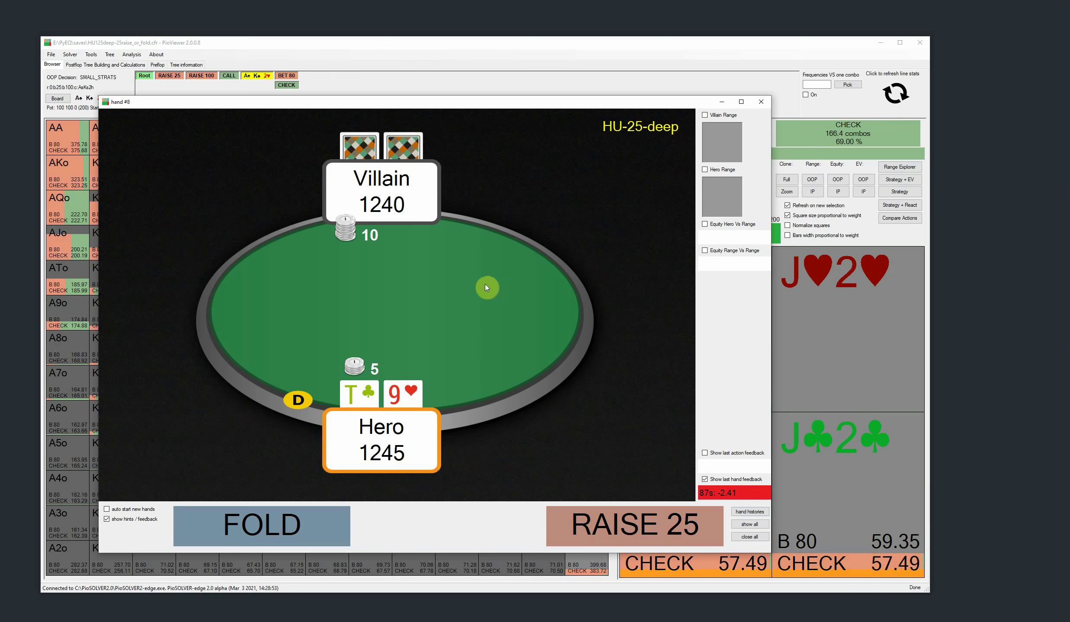
click(632, 533)
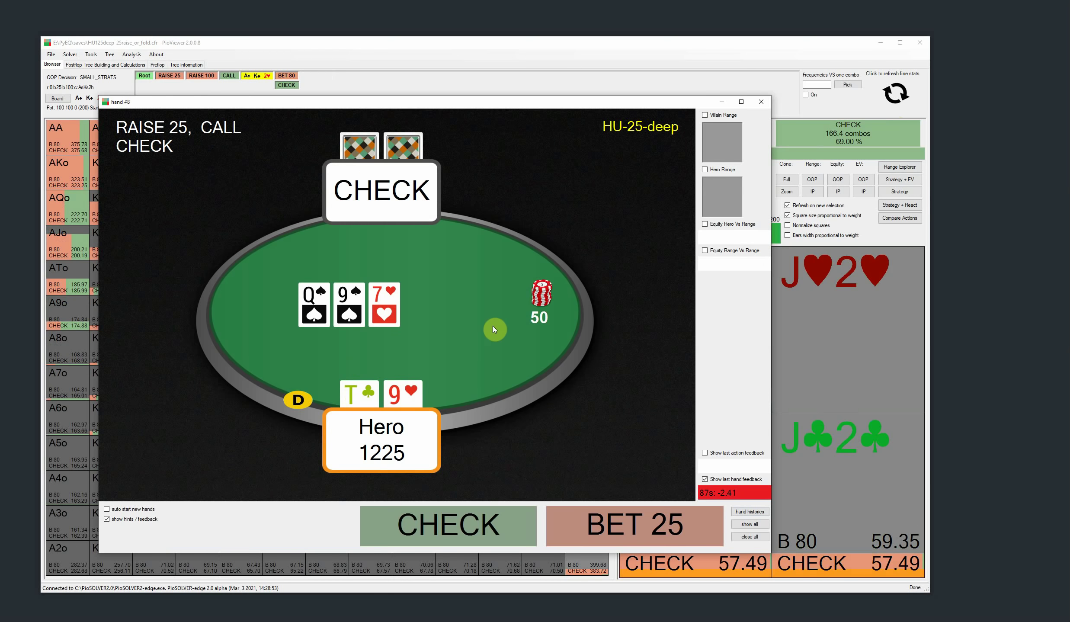
click(605, 522)
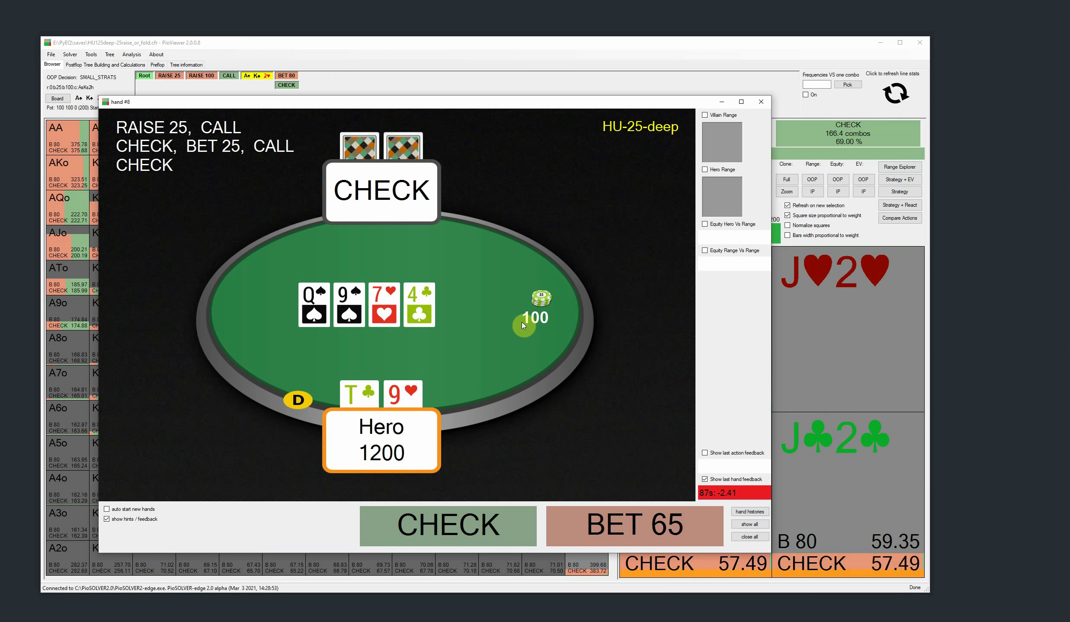
click(462, 510)
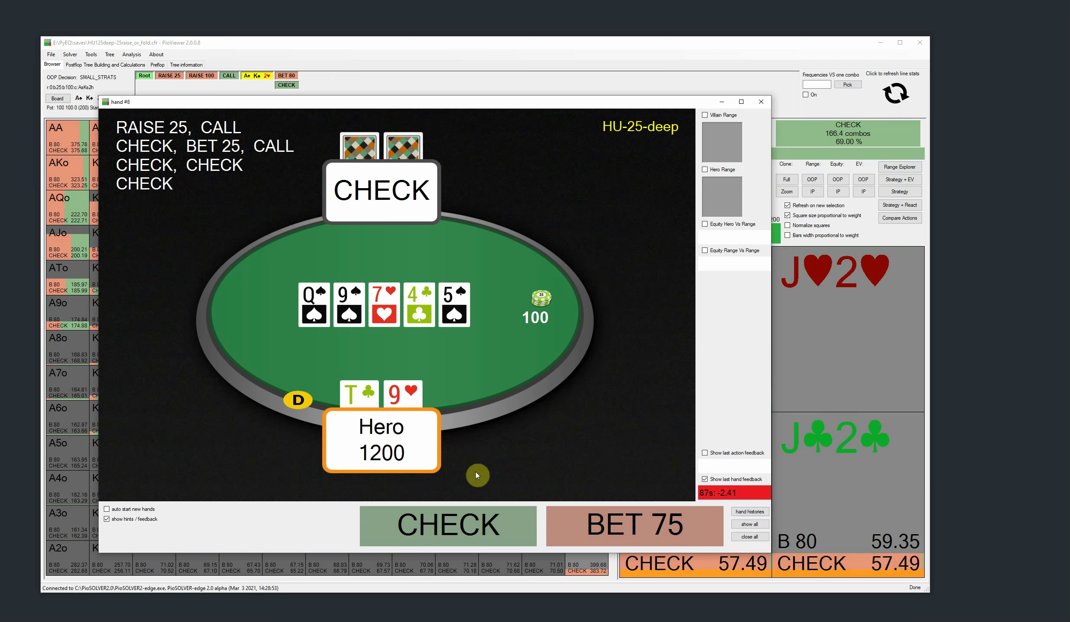
click(618, 529)
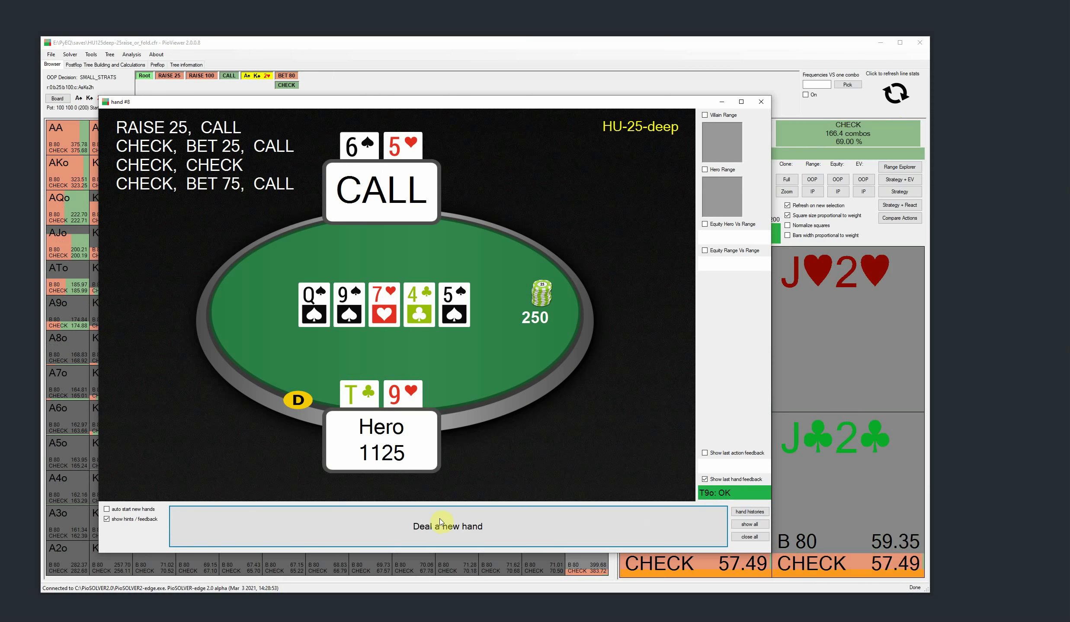
Step: Deal two more hands, playing the J3o hand with RAISE 25 preflop and BET 25 on the 742 flop
click(420, 529)
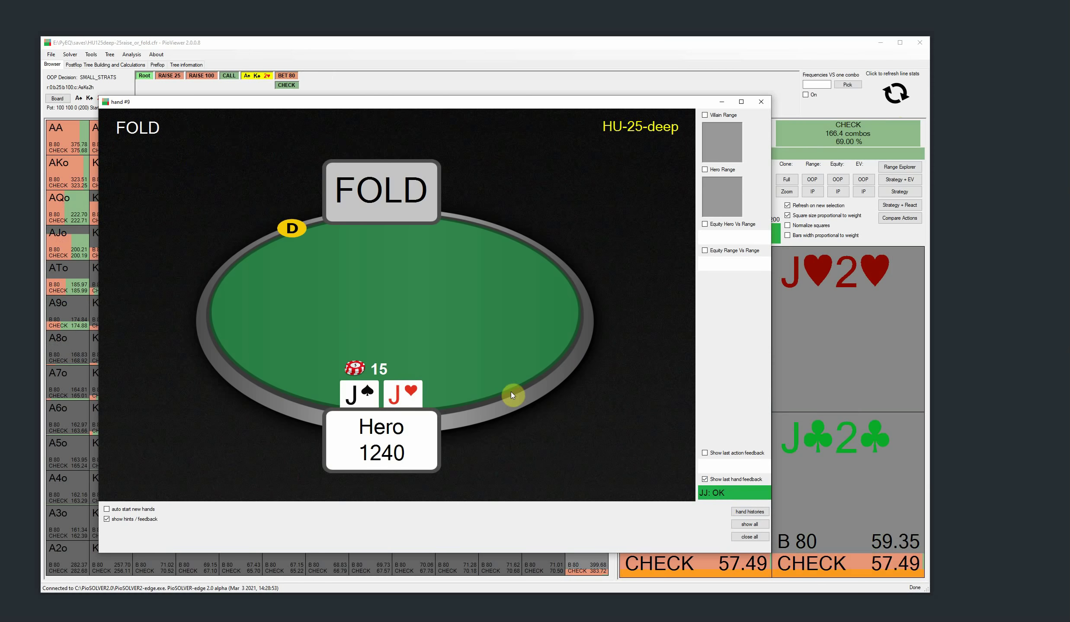
click(446, 526)
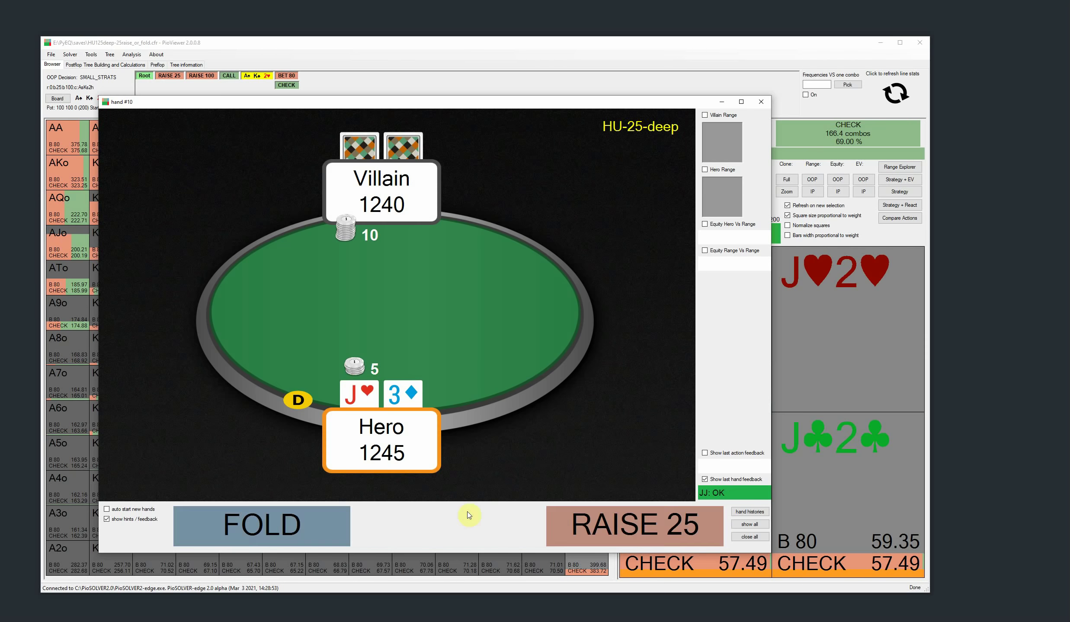
click(600, 530)
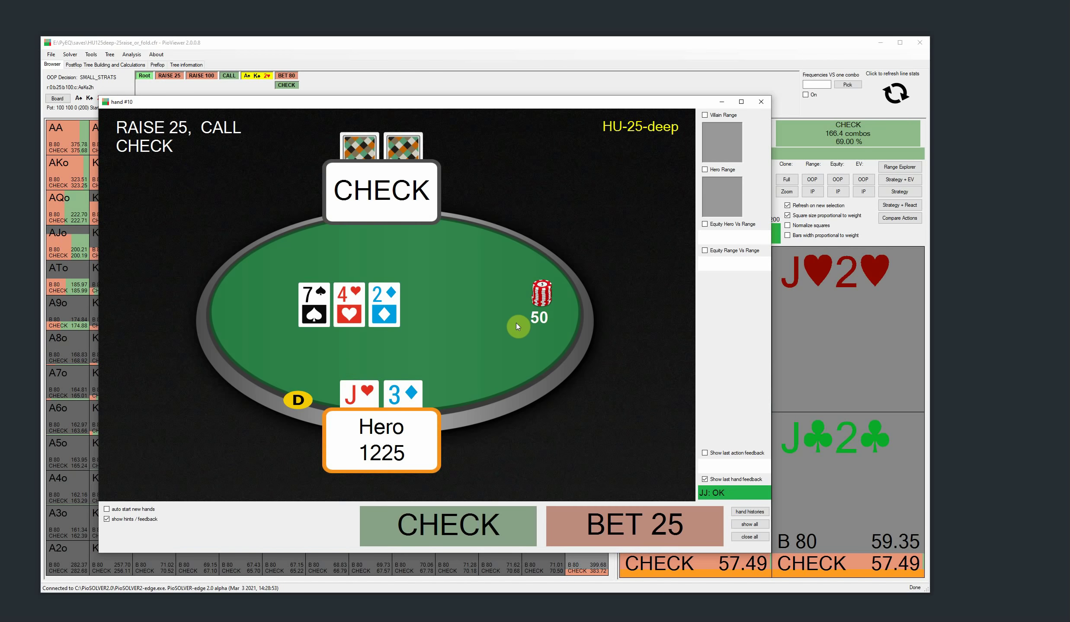
click(609, 522)
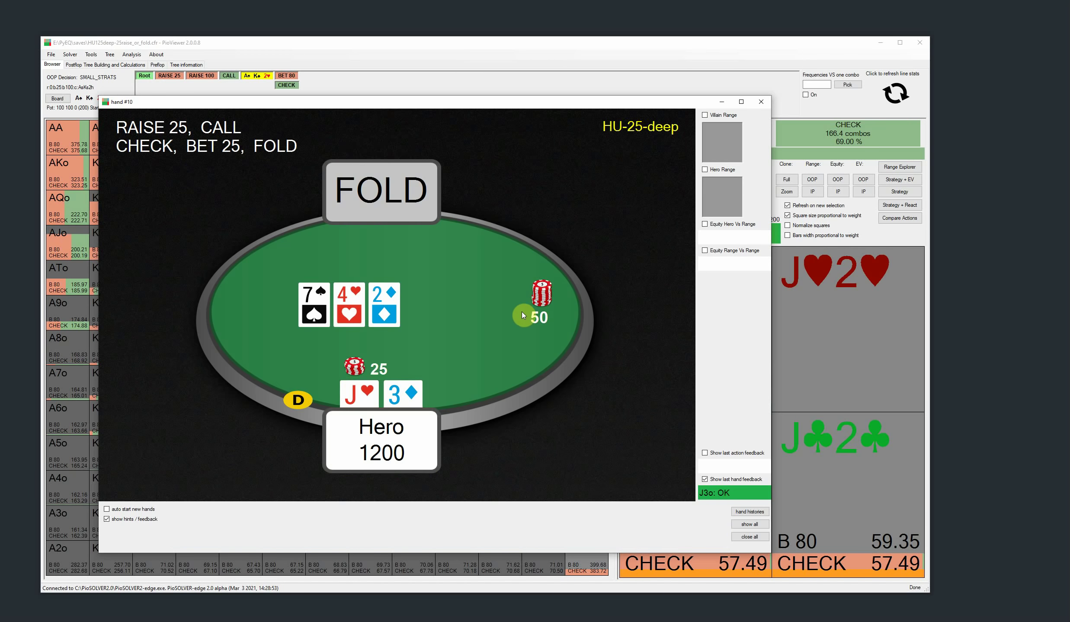
Step: Deal two further hands, playing RAISE 100 preflop with 87s and RAISE 25 preflop with T4s
click(433, 531)
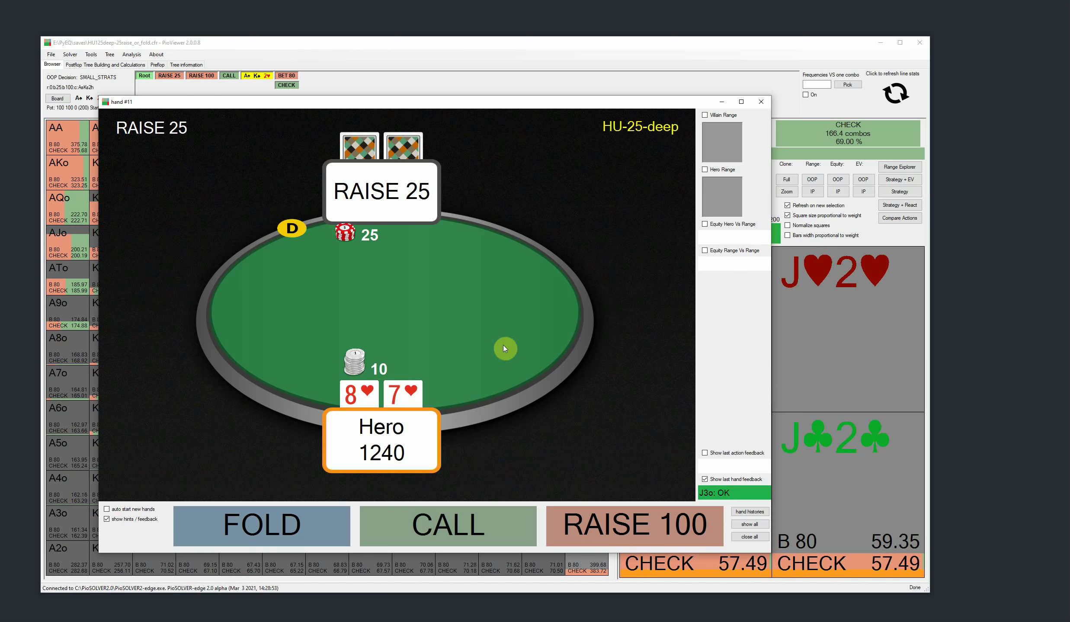
click(601, 526)
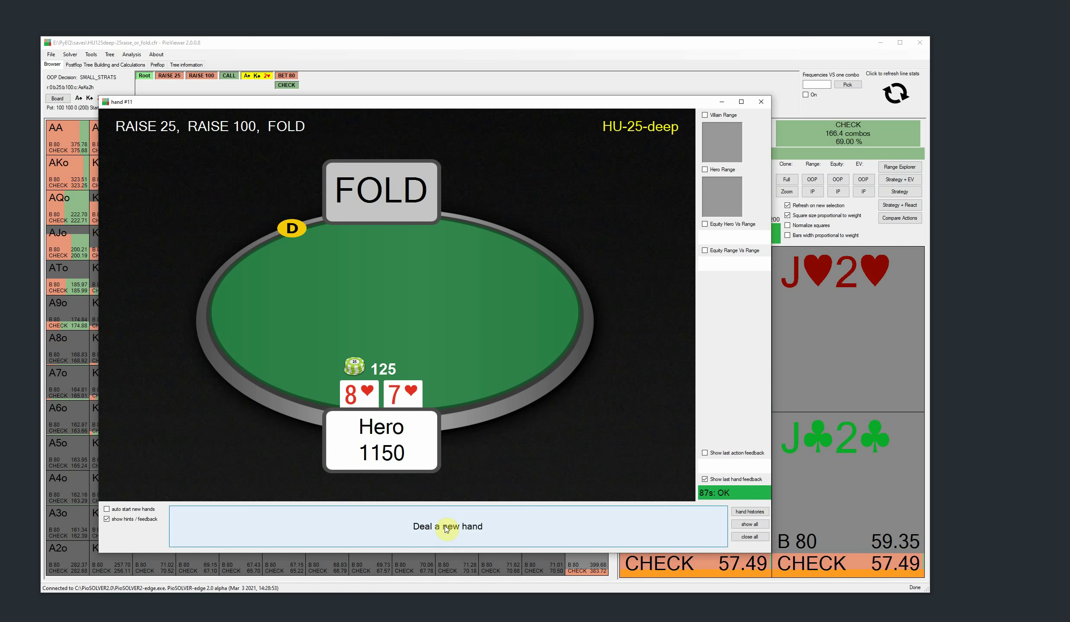
click(443, 528)
click(601, 525)
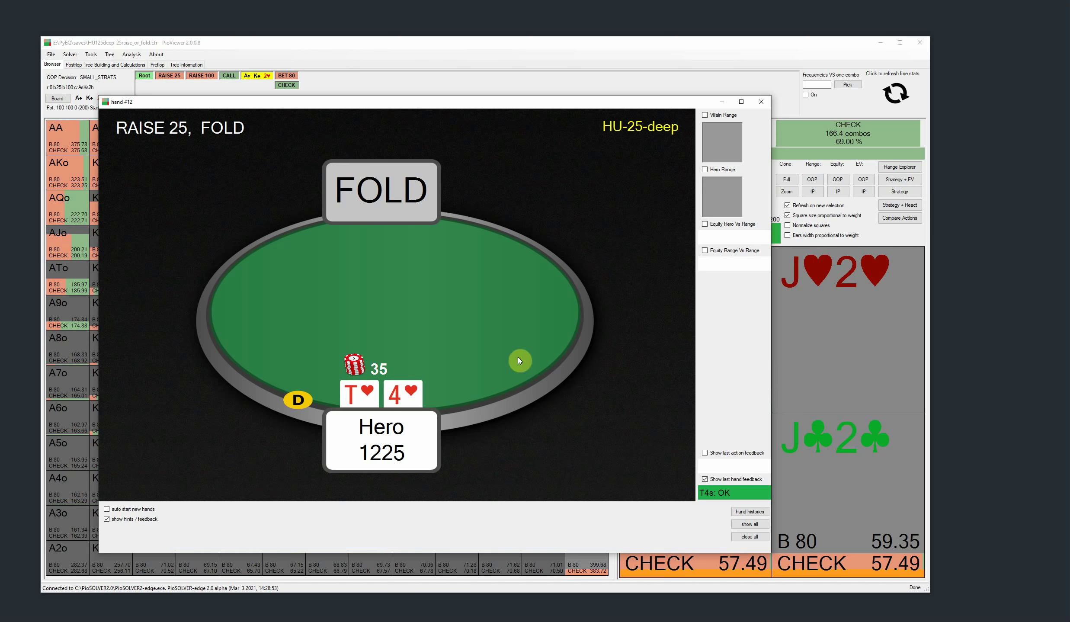
Step: Deal two hands, folding J6o preflop and playing A8o with RAISE 25 preflop, CHECK on the flop and FOLD on the turn
click(447, 528)
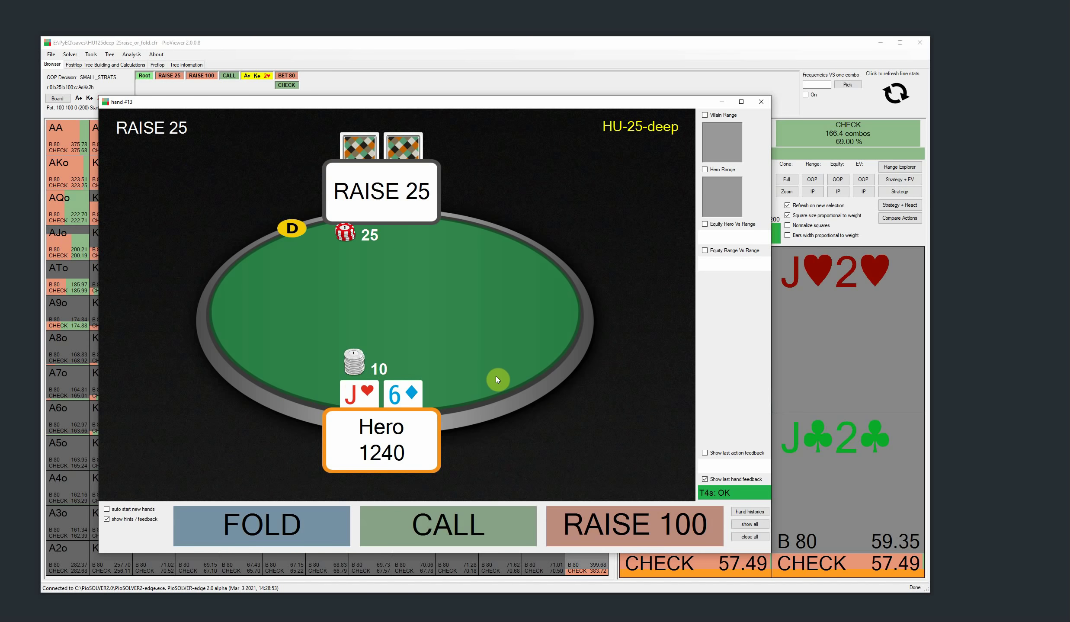
click(281, 532)
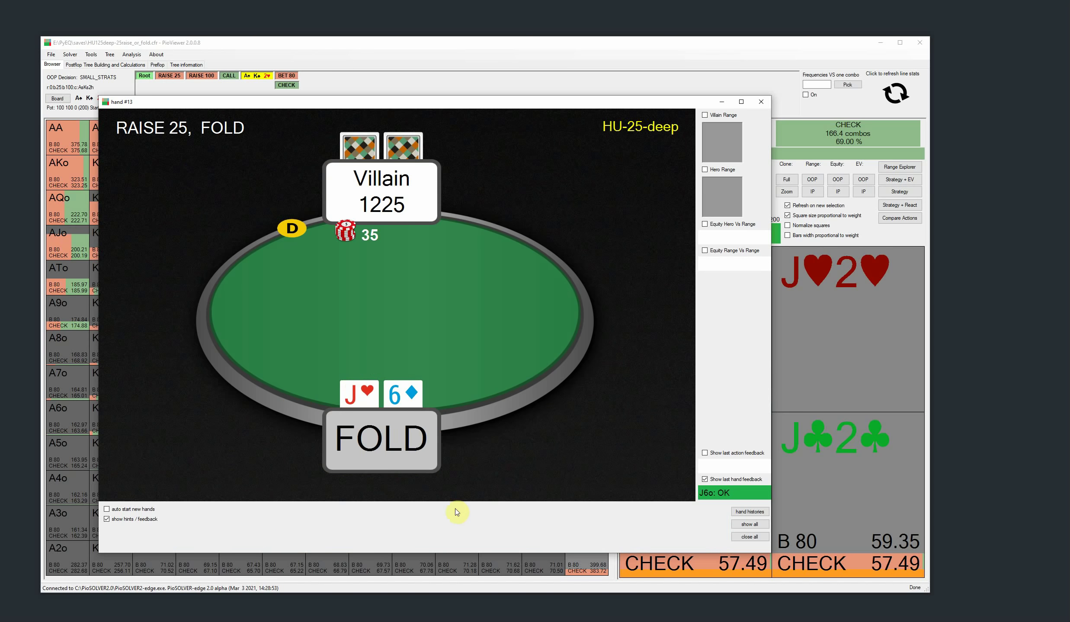
click(434, 533)
click(588, 523)
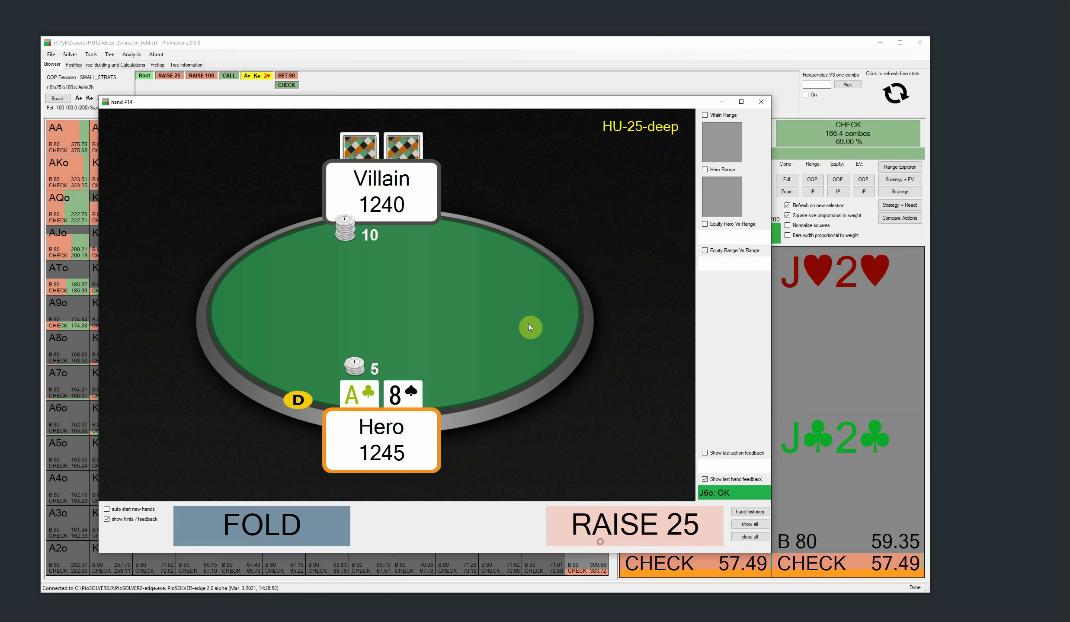
click(497, 512)
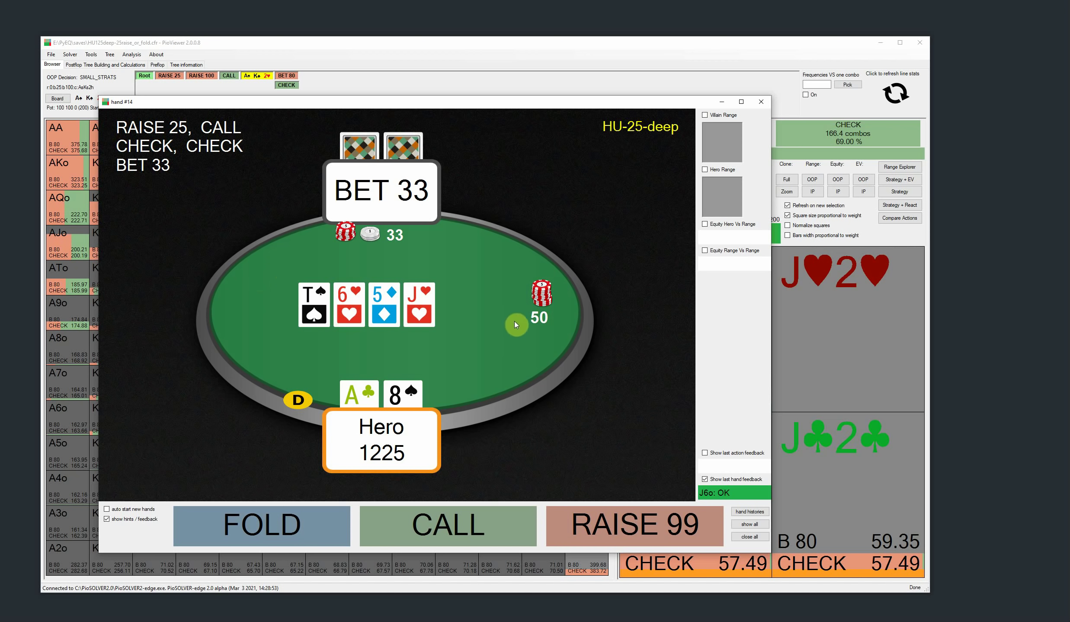
mouse_move(350, 200)
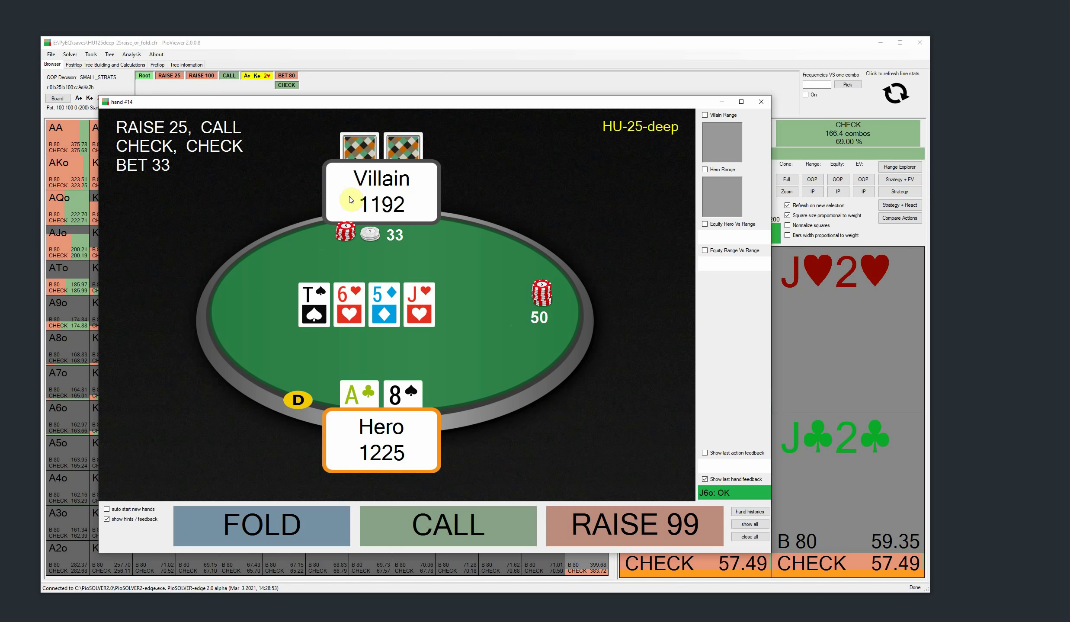
click(240, 526)
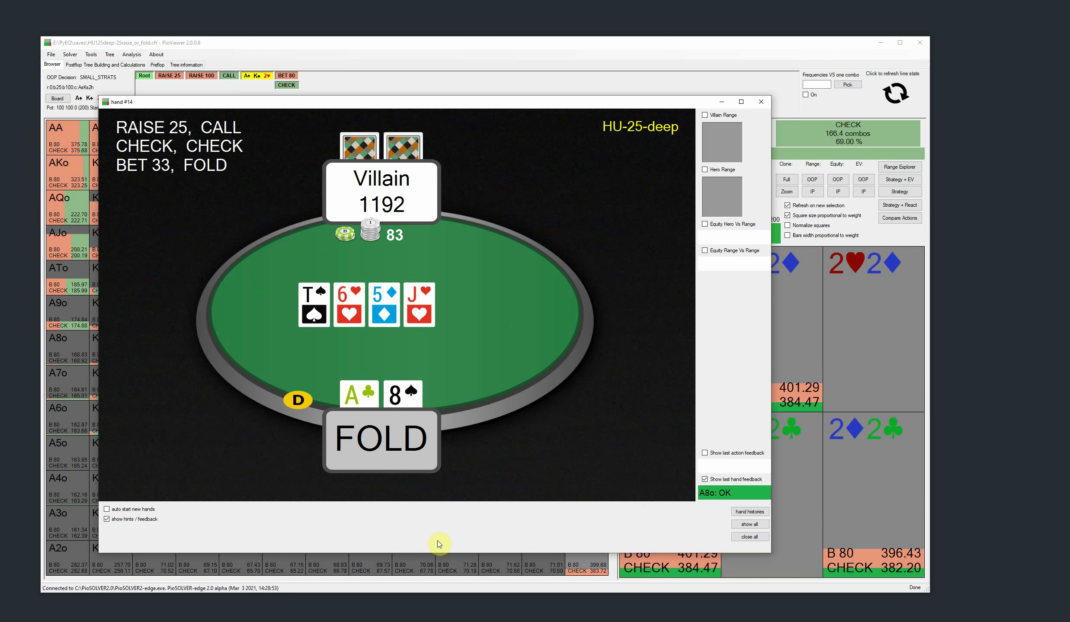
Step: Deal two more hands, playing J8s with RAISE 25 preflop, BET 25 on the K97 flop and BET 65 on the turn
click(410, 528)
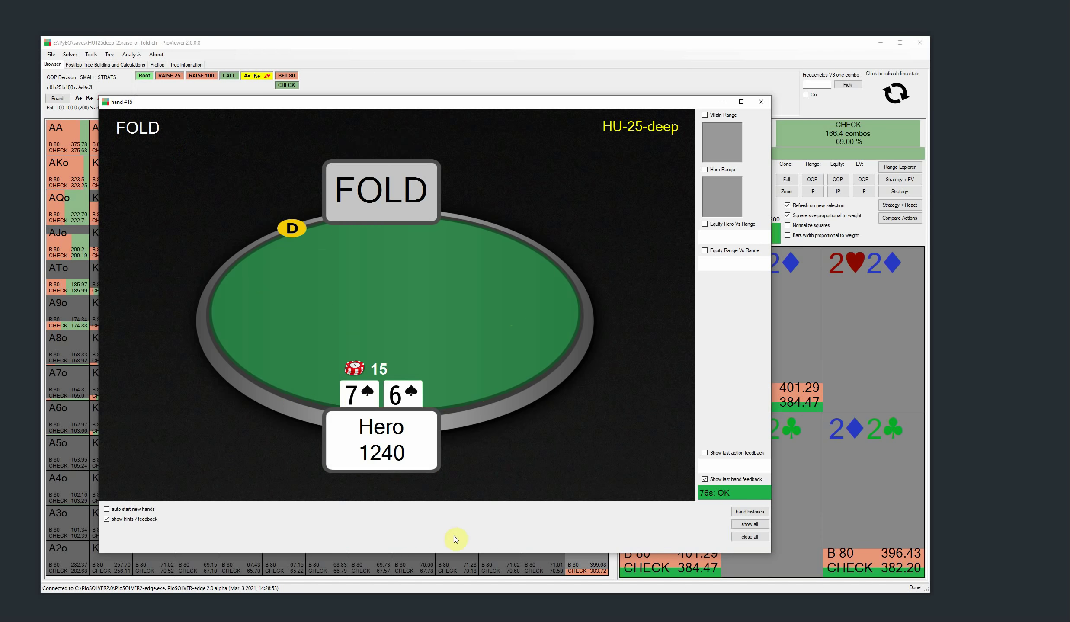
click(422, 531)
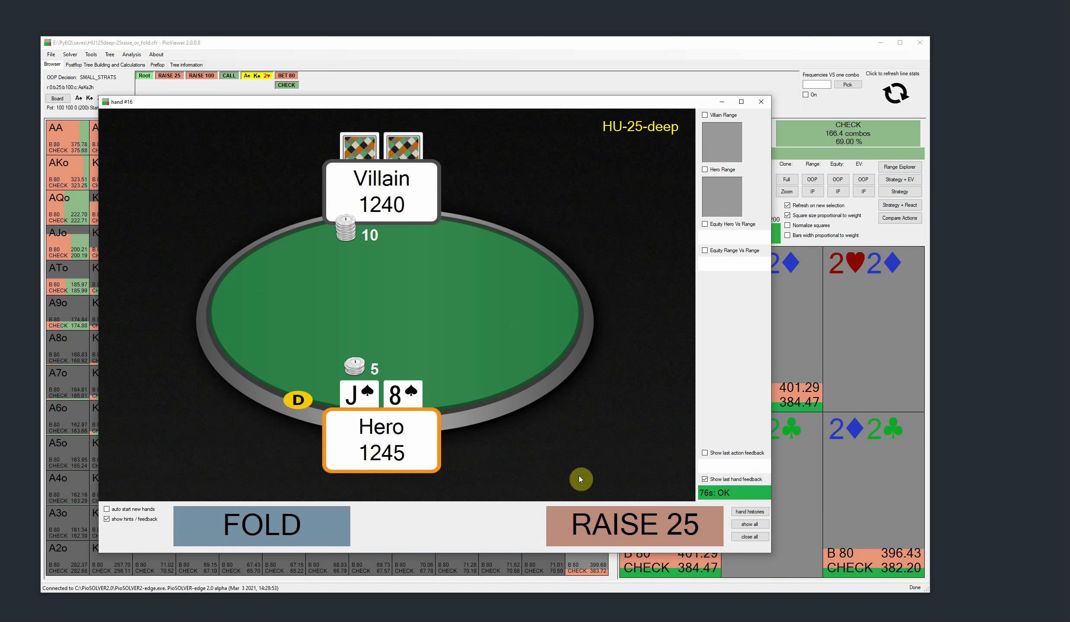
click(581, 528)
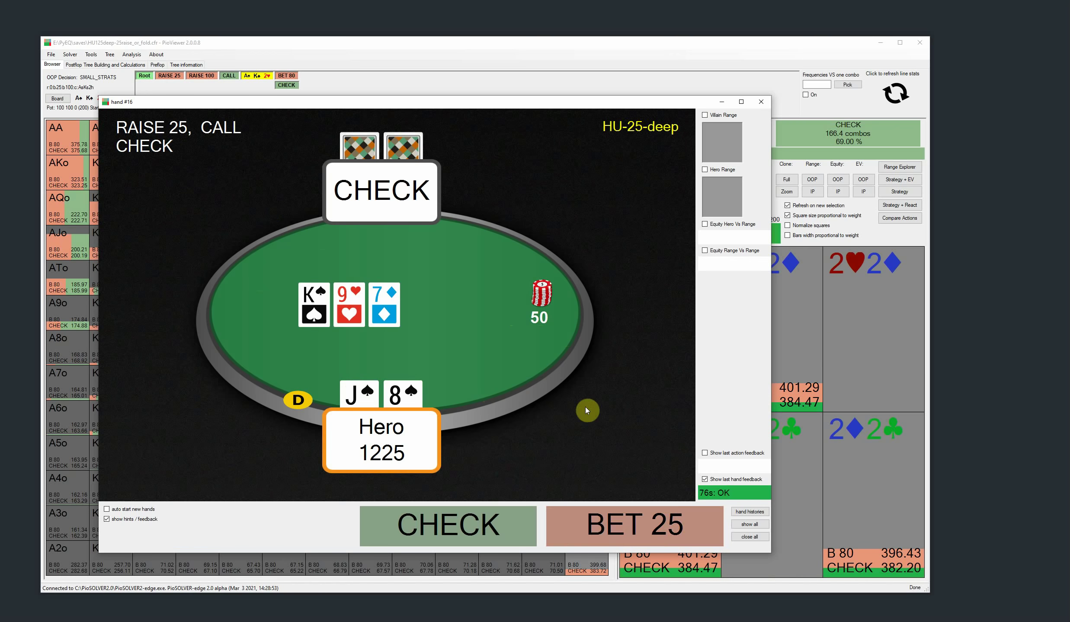
click(599, 521)
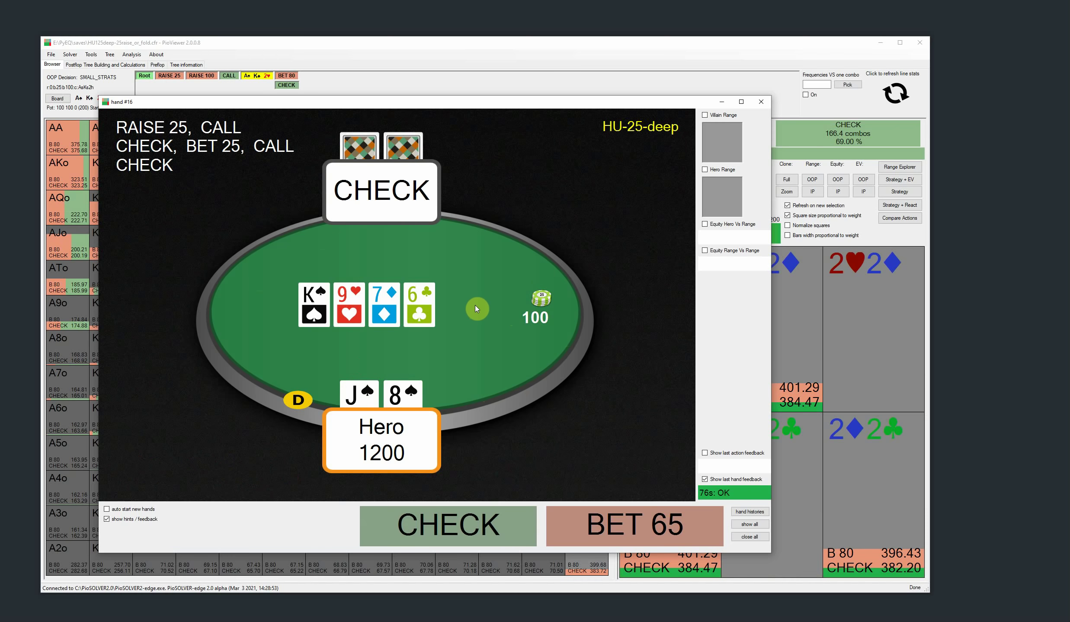
click(593, 524)
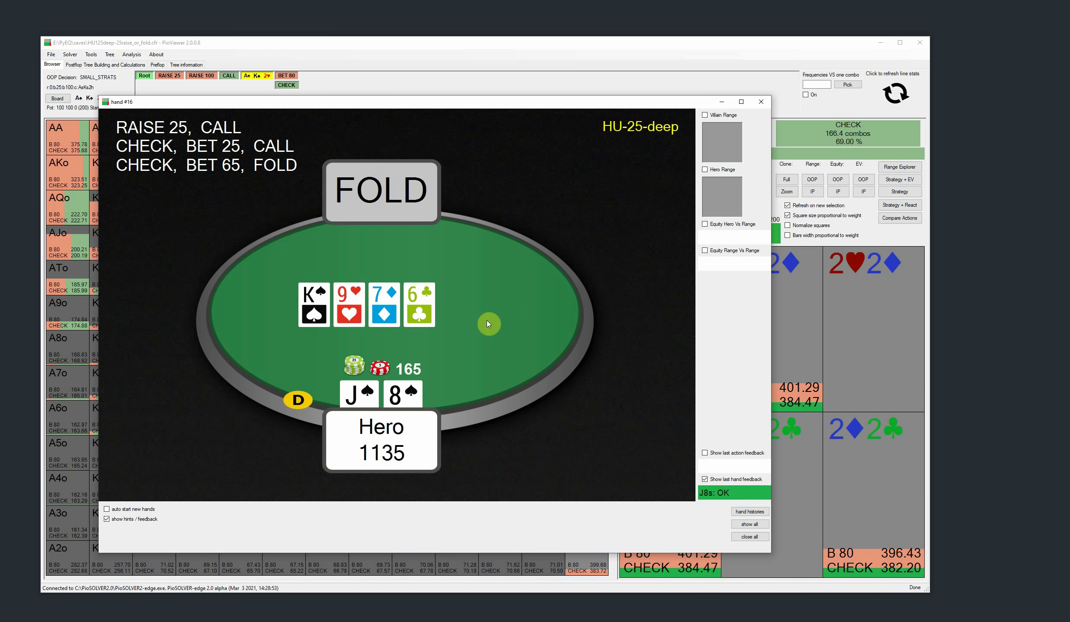
Step: Deal two further hands, folding 74o preflop and playing T8o with RAISE 25 preflop and BET 25 on the K64 flop
click(439, 529)
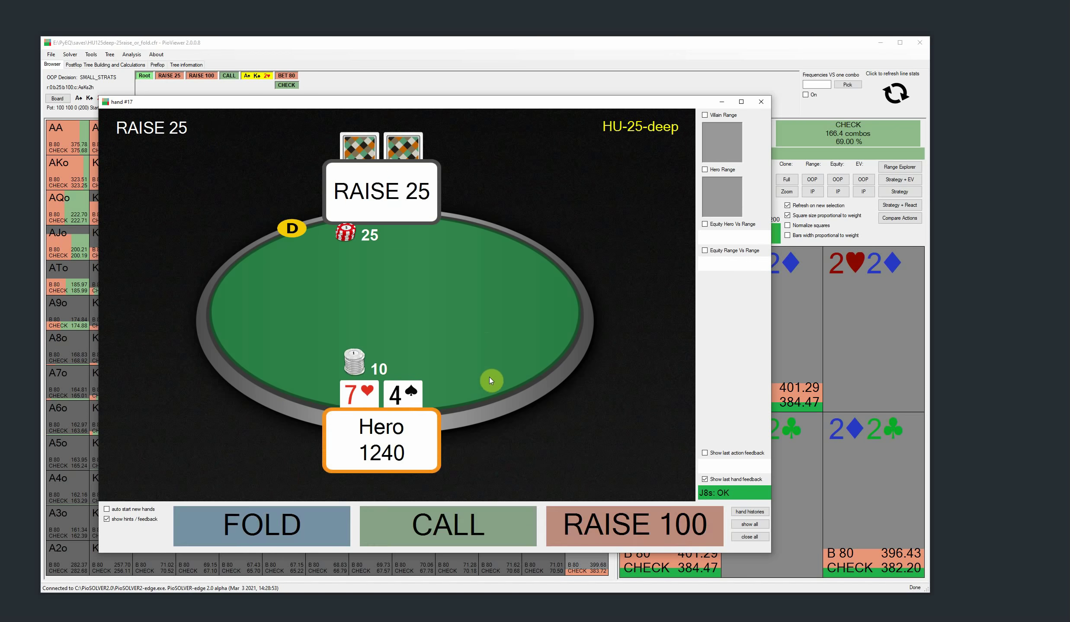
click(294, 516)
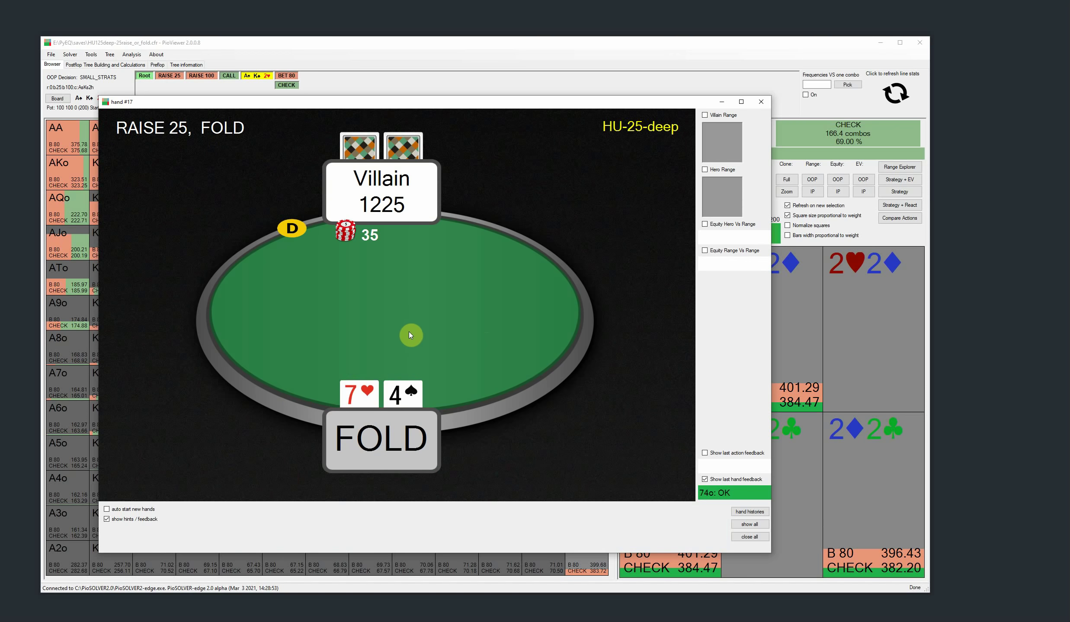
click(475, 523)
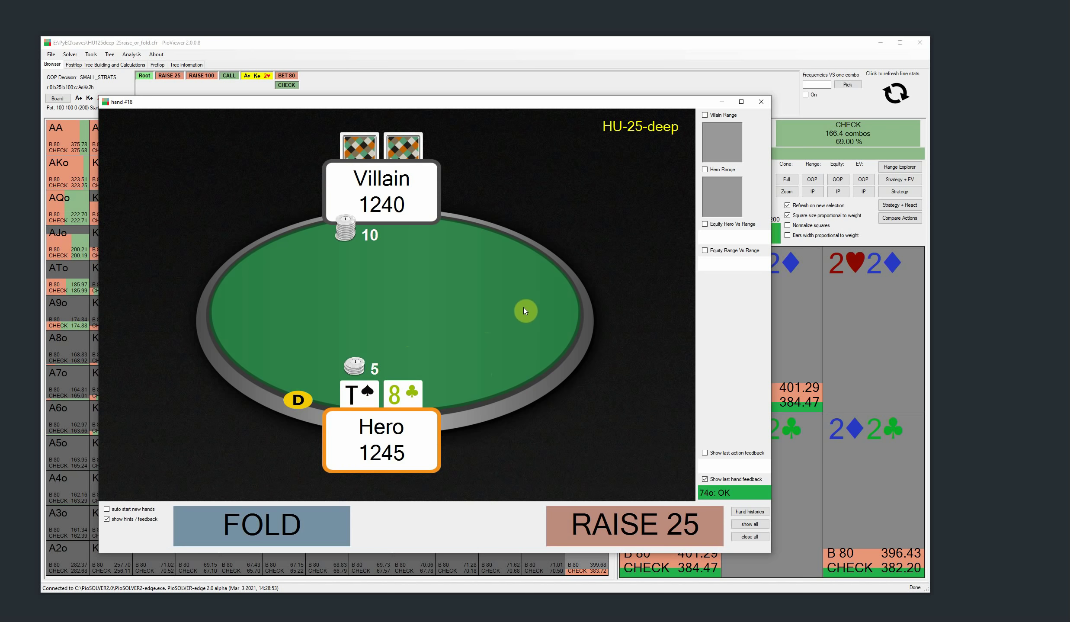
click(597, 519)
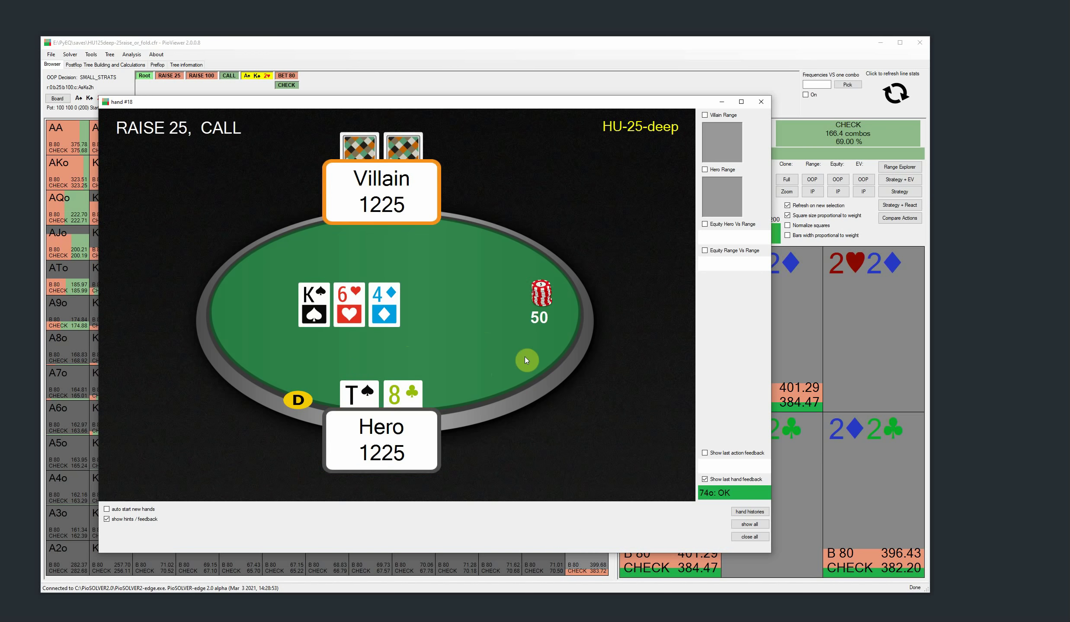
click(632, 516)
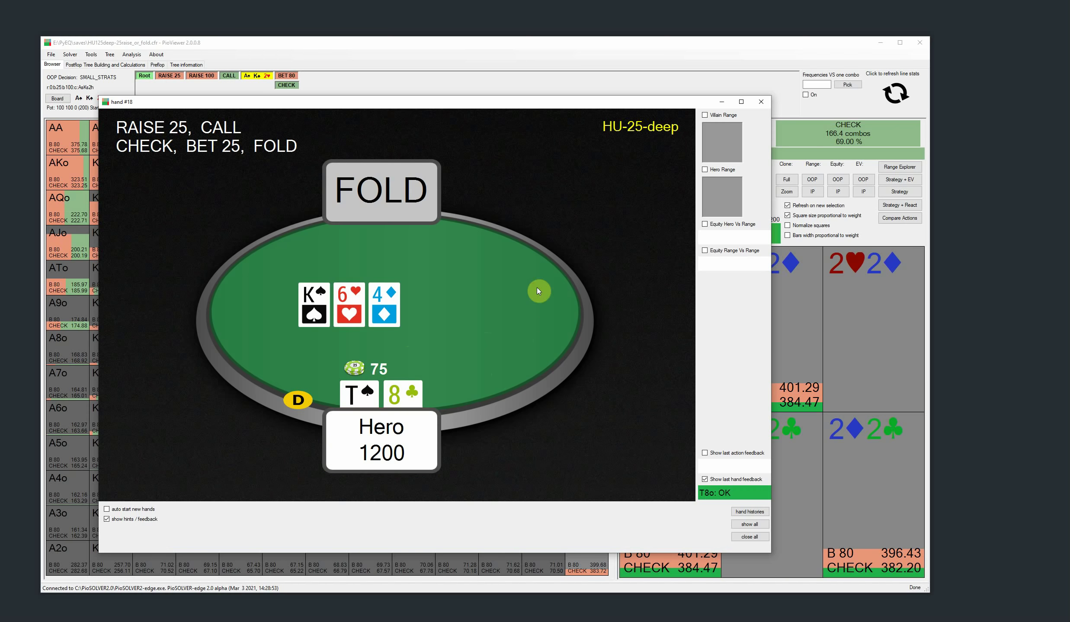
Step: Deal another two hands, folding Q5o preflop and playing RAISE 25 preflop with JTo
click(415, 526)
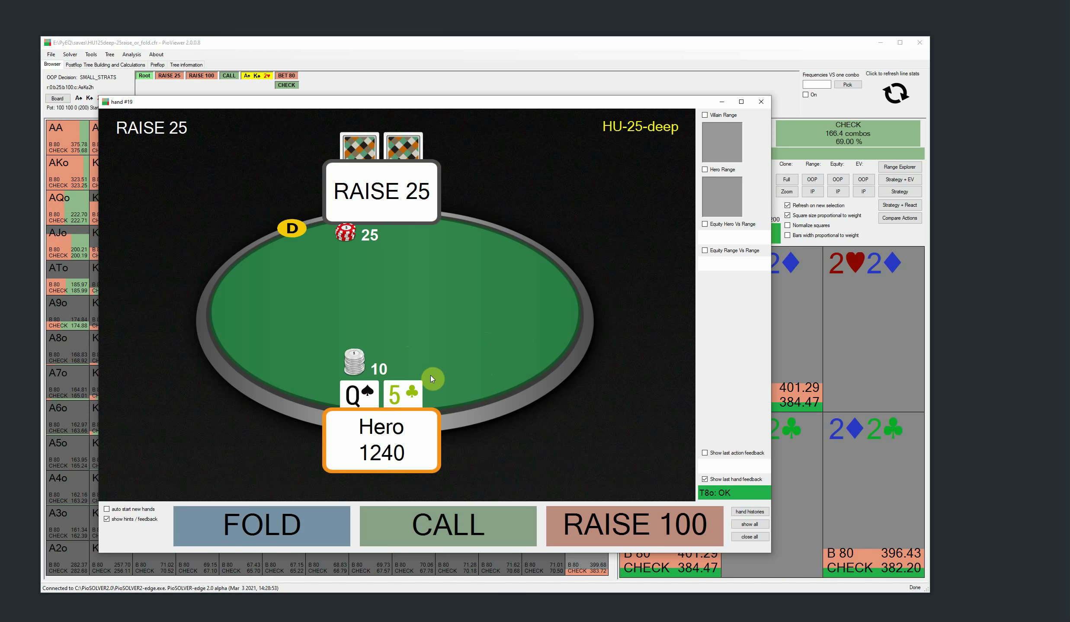
click(300, 517)
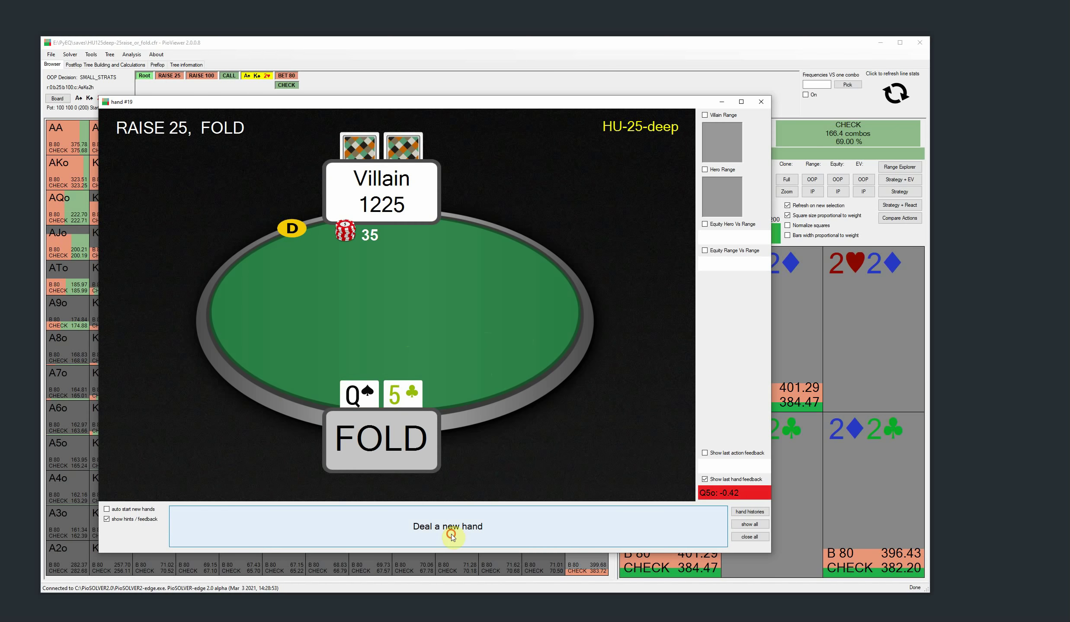
click(450, 529)
click(581, 512)
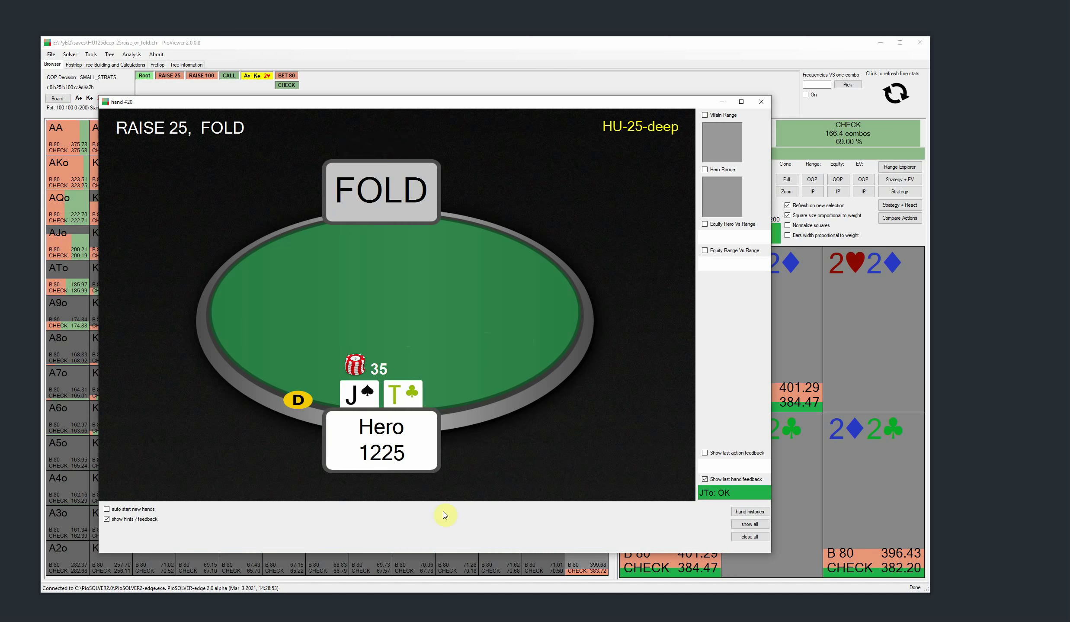
Step: Deal on to pocket fours and play RAISE 25 preflop, BET 25 on the flop, BET 65 on the turn and BET 173 on the river
click(438, 530)
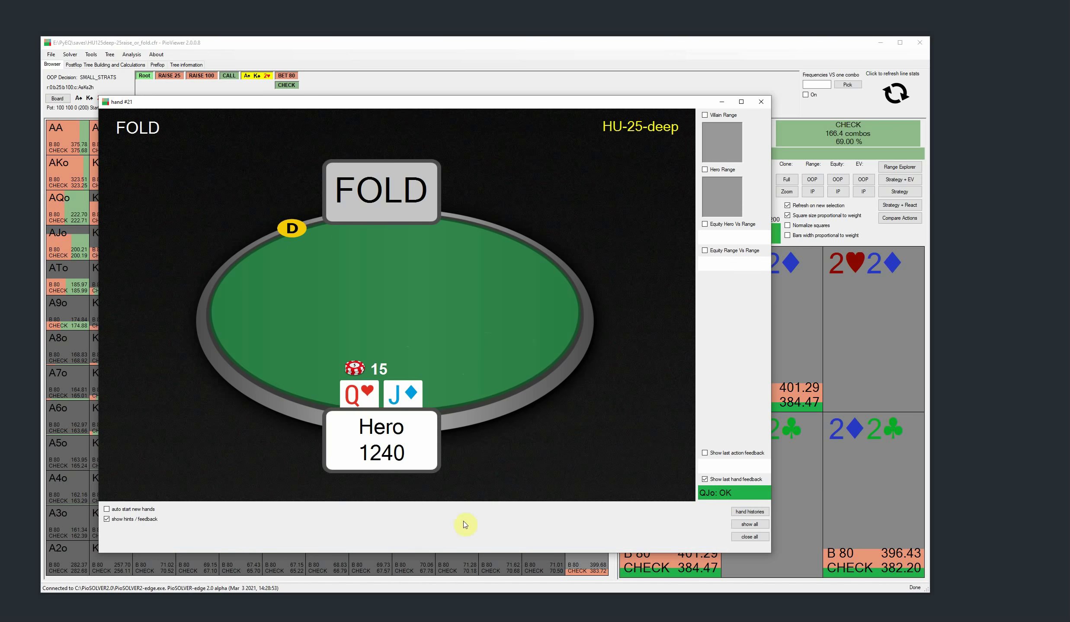
click(439, 530)
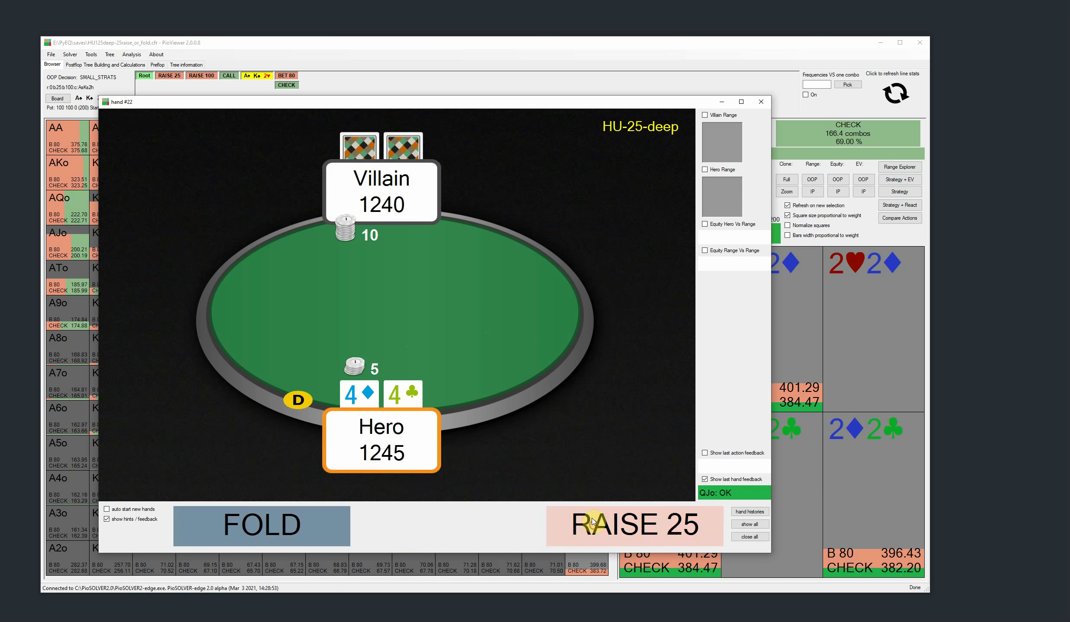
click(562, 522)
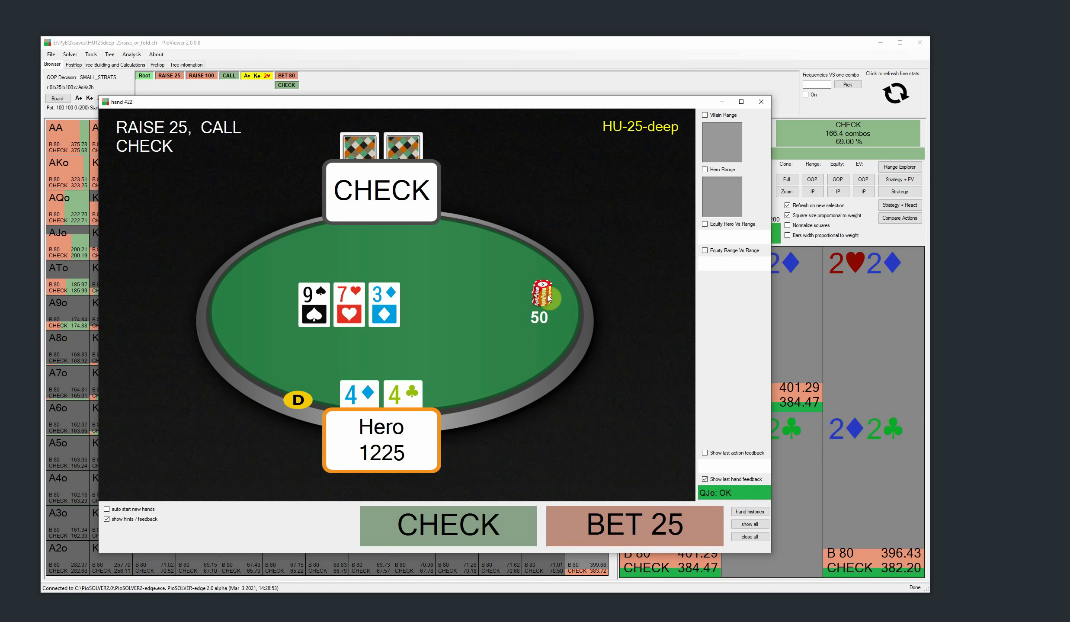
click(588, 521)
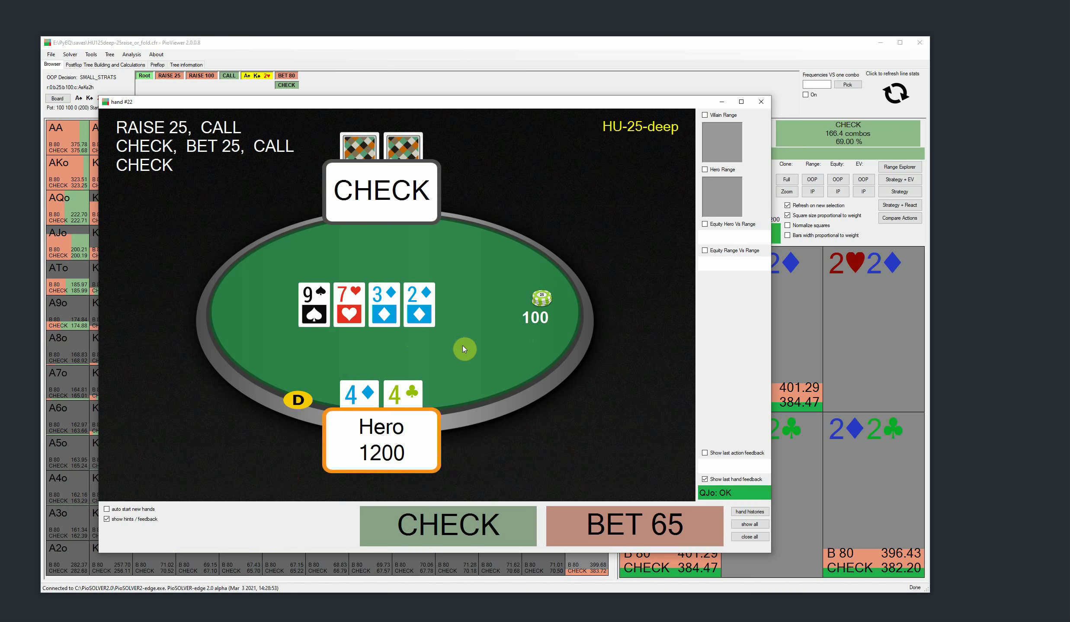
click(588, 523)
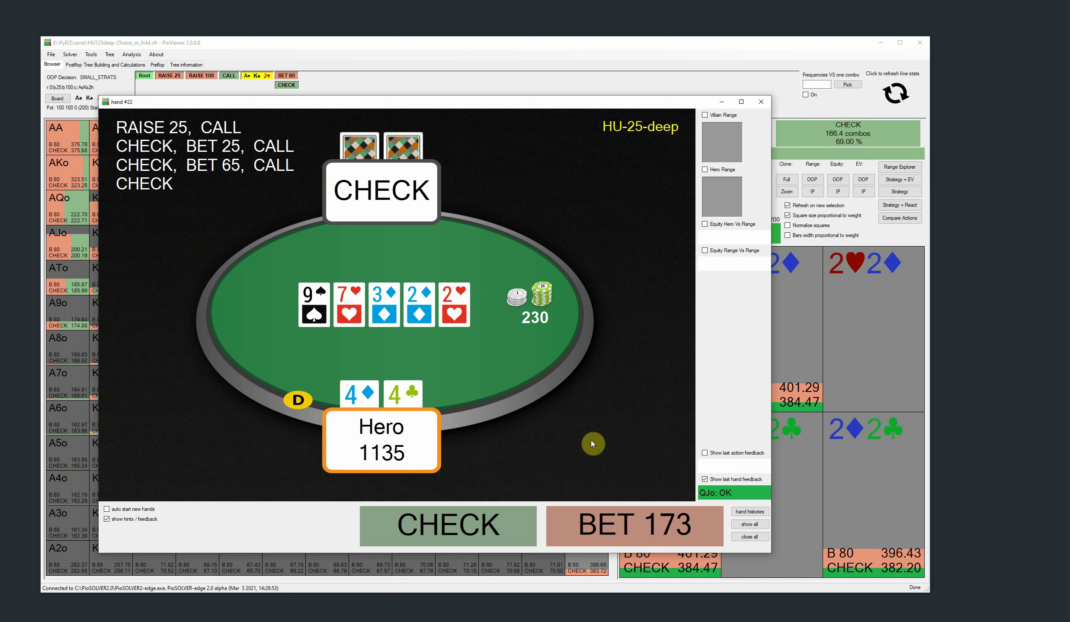
click(601, 521)
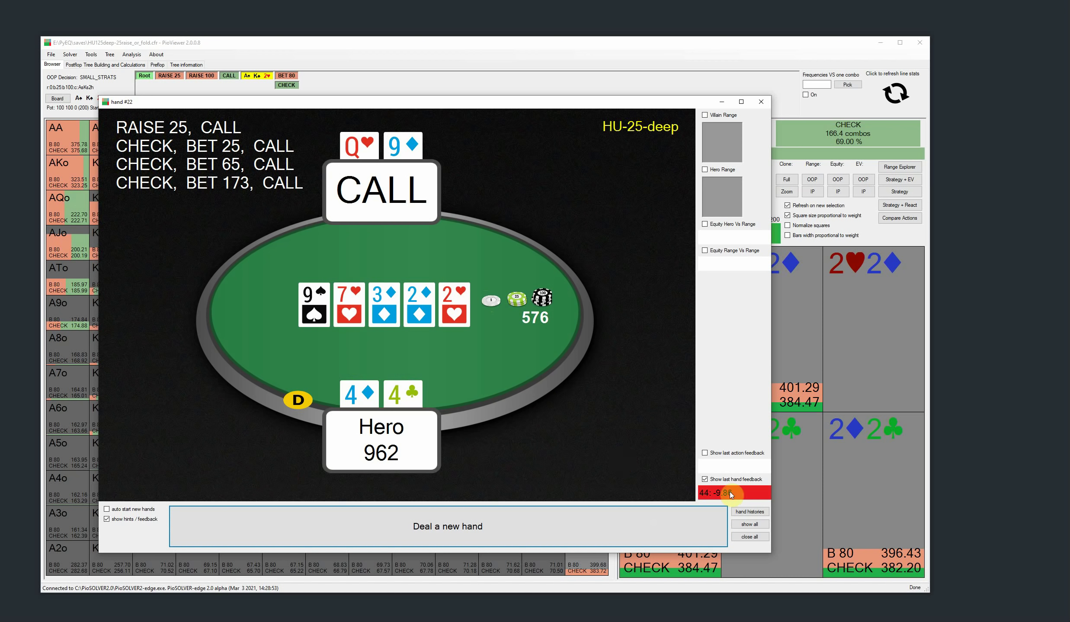
Step: Open the hand histories and examine the turn BET 65 and river BET 173 decisions of the pocket fours hand
click(737, 510)
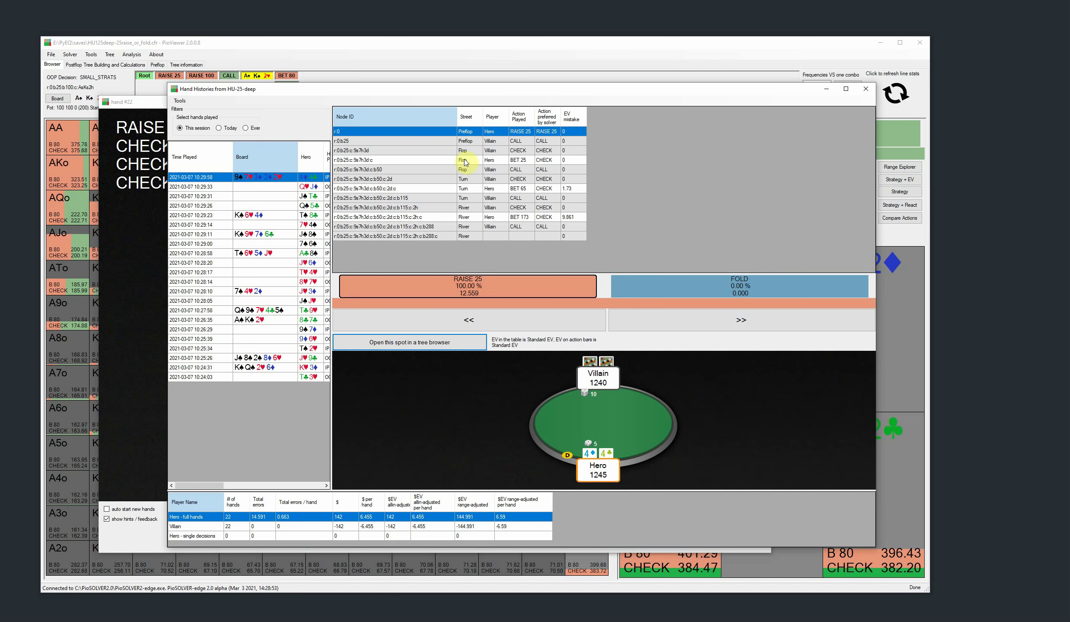
click(449, 190)
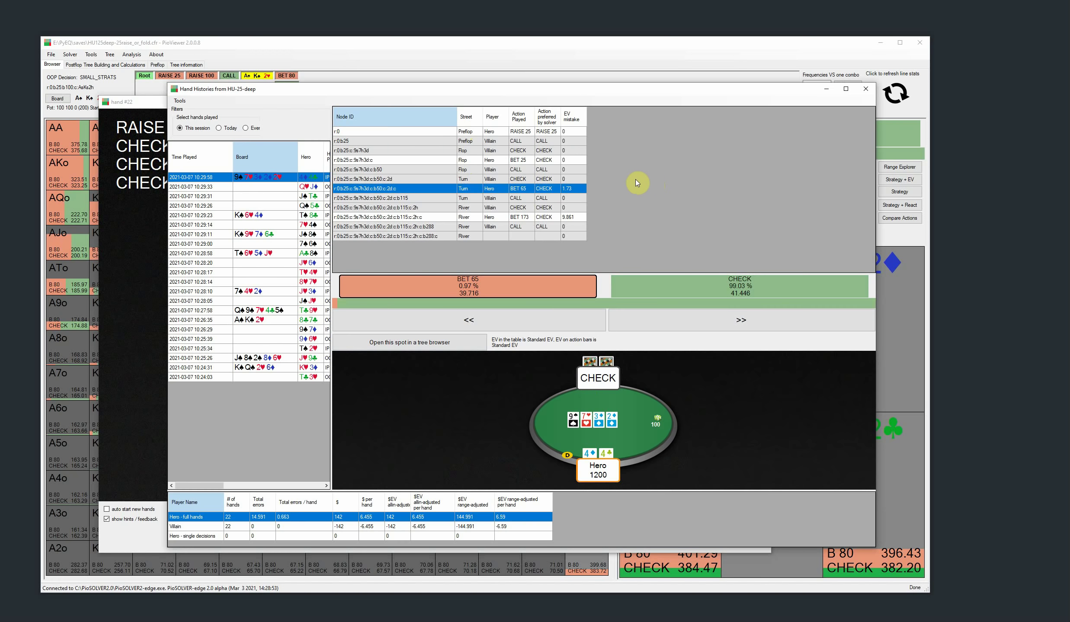
click(463, 216)
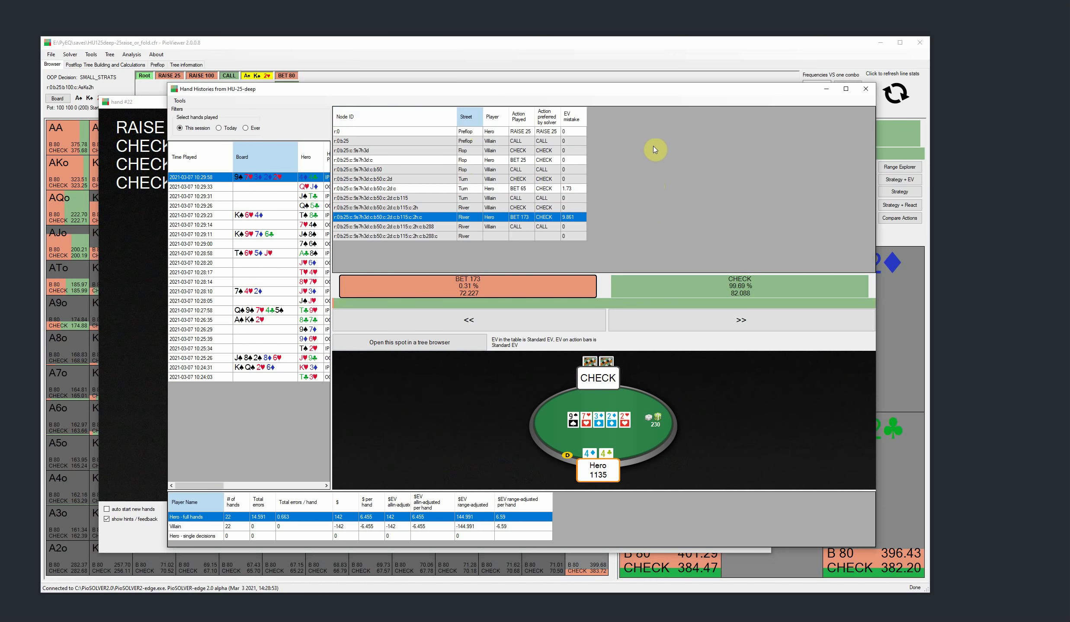
Step: Widen the hand list to show its mistake columns and go through the pocket fours hand's decisions from preflop to the river
drag(330, 114, 428, 116)
click(524, 131)
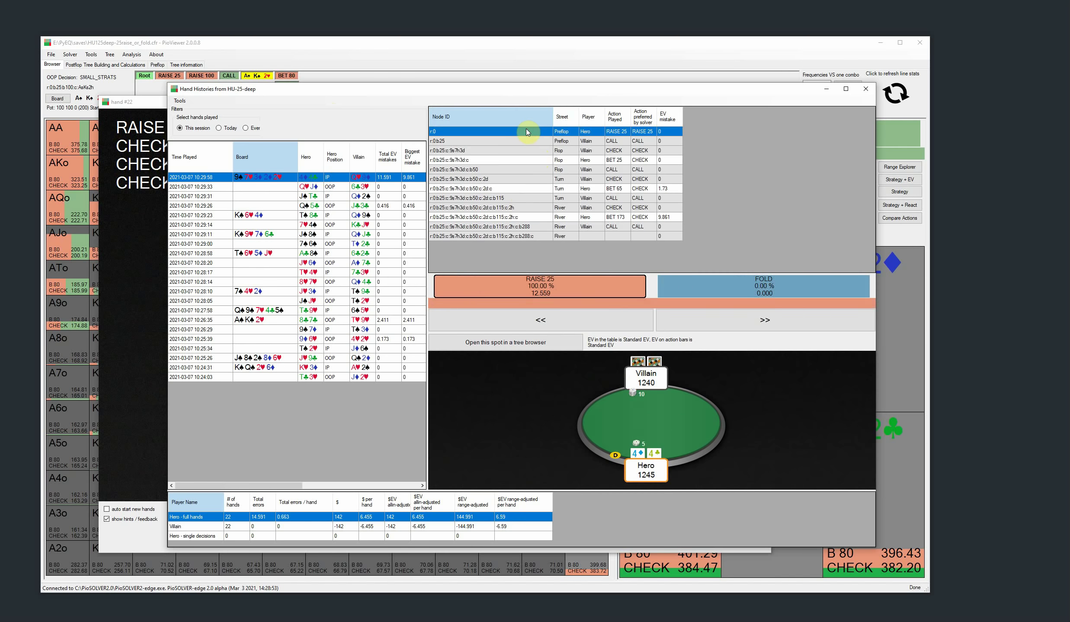
key(Down)
key(Down)
key(Down)
key(Down)
key(Down)
key(Down)
key(Down)
key(Down)
key(Down)
key(Down)
key(Down)
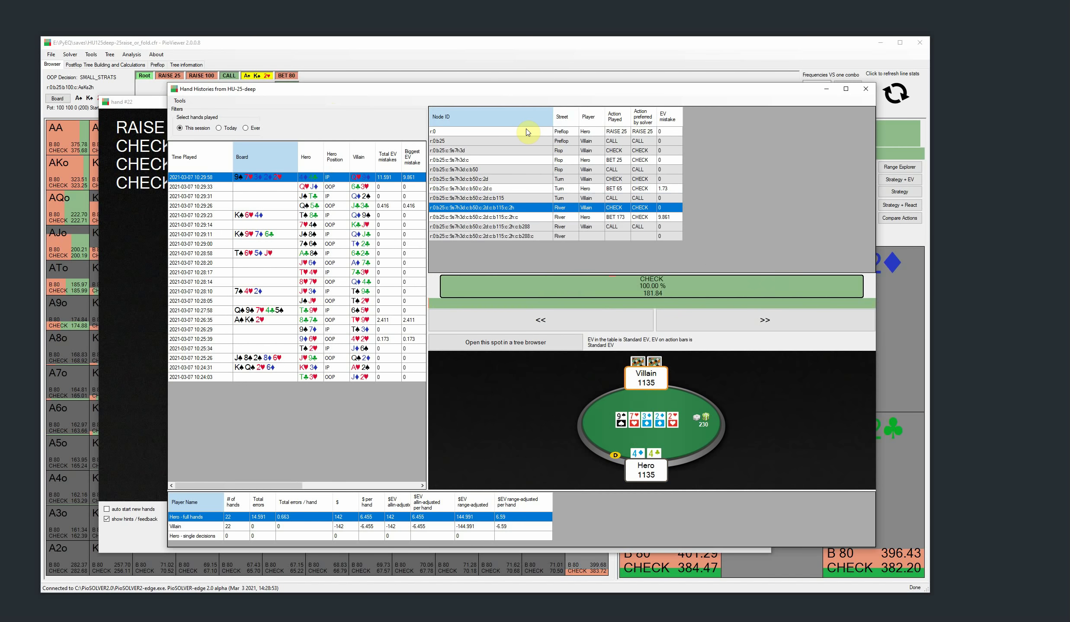
key(Up)
key(Up)
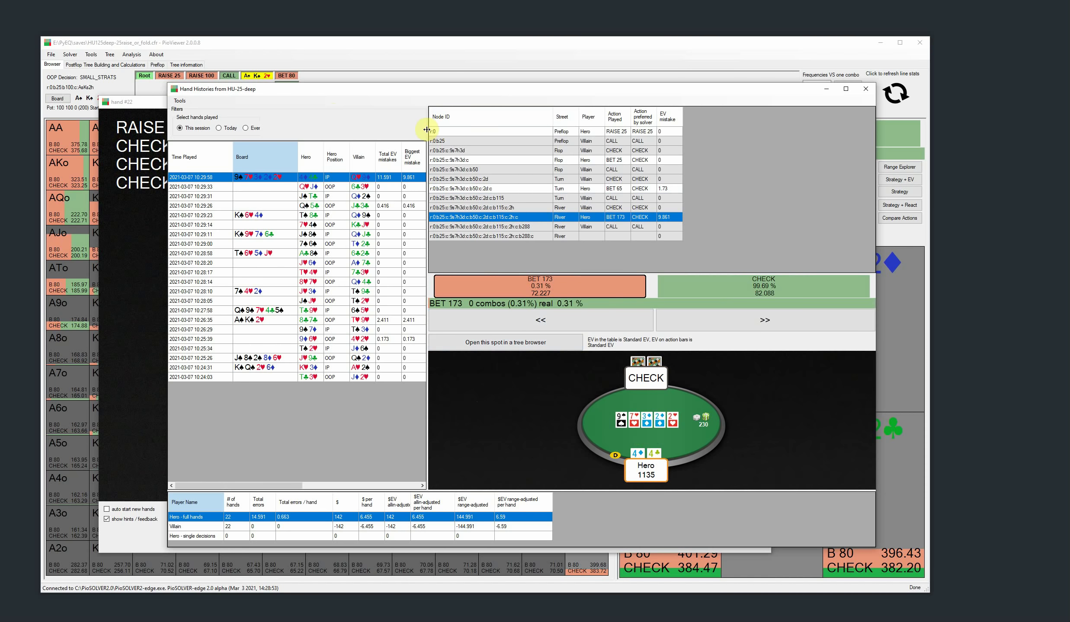
drag(427, 130, 477, 147)
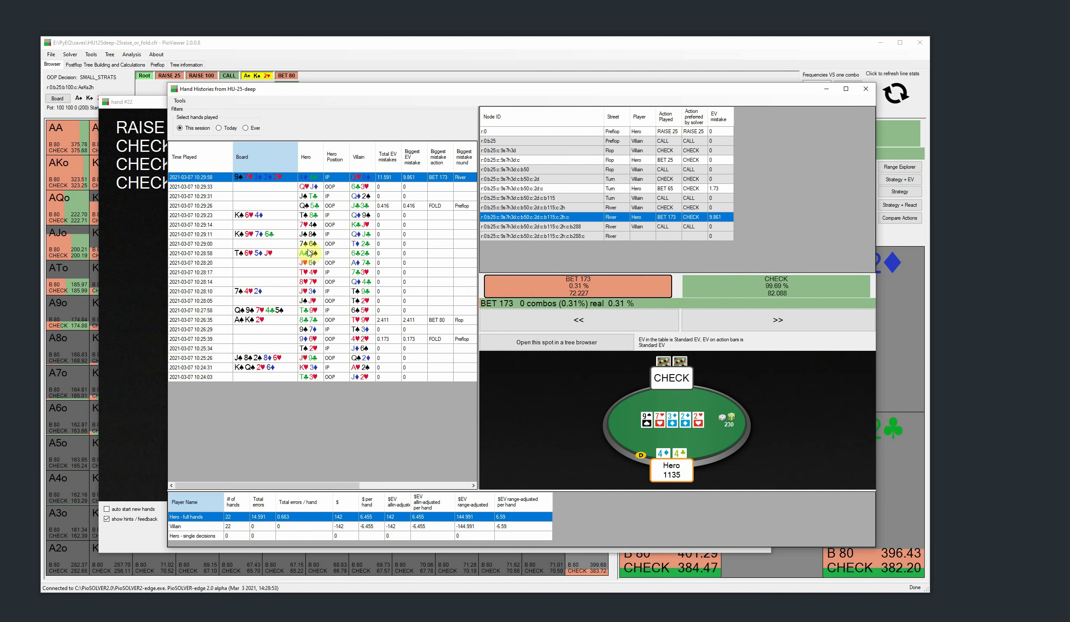
drag(321, 224, 258, 131)
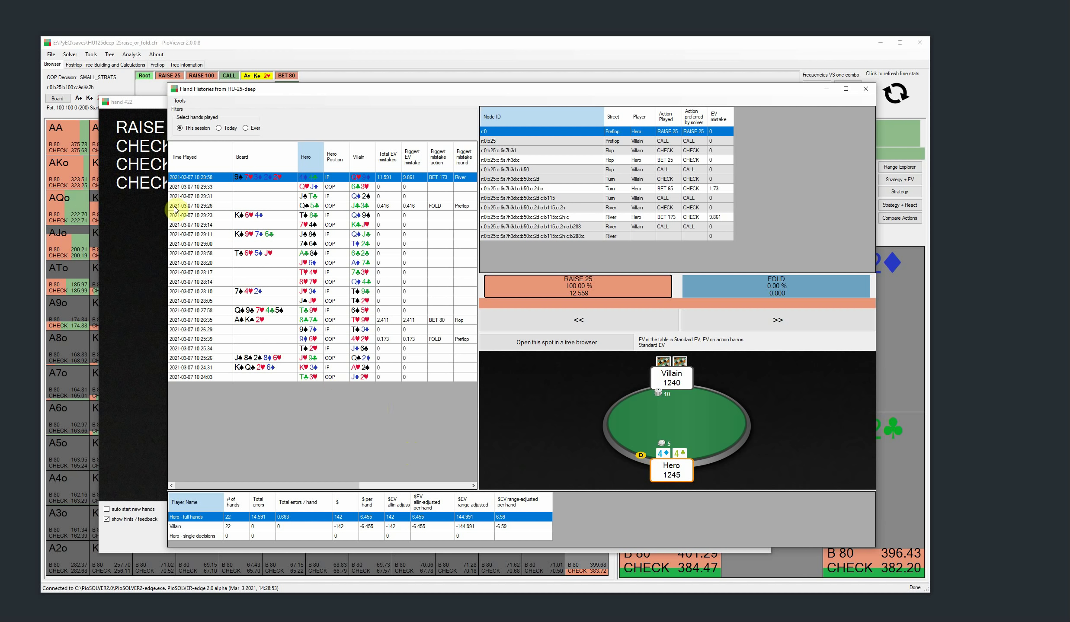
Step: Return to the trainer table and close it
click(128, 212)
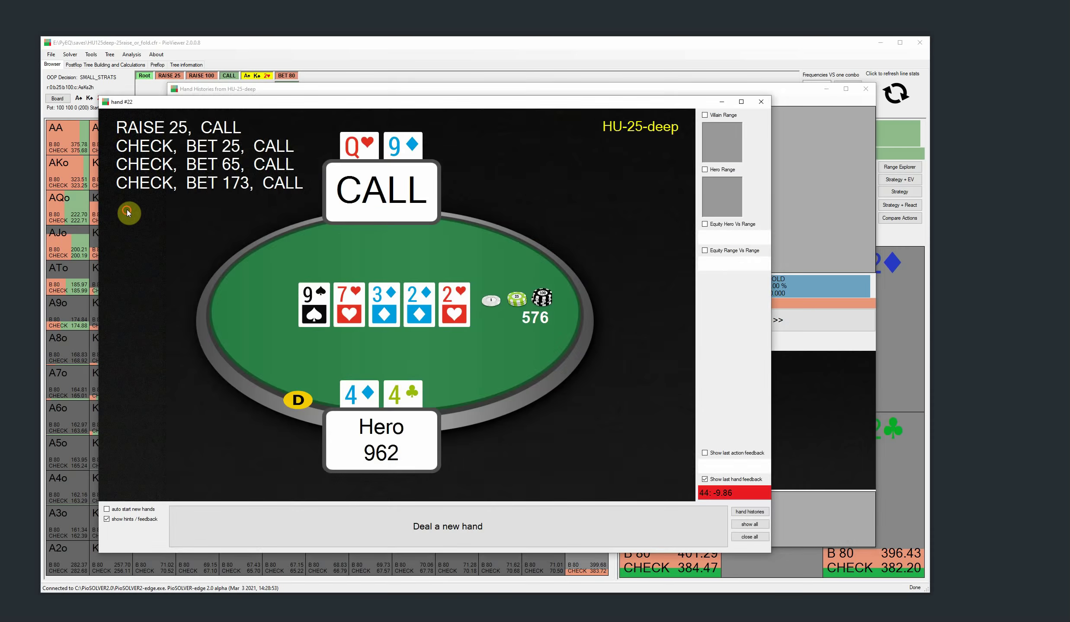
click(761, 101)
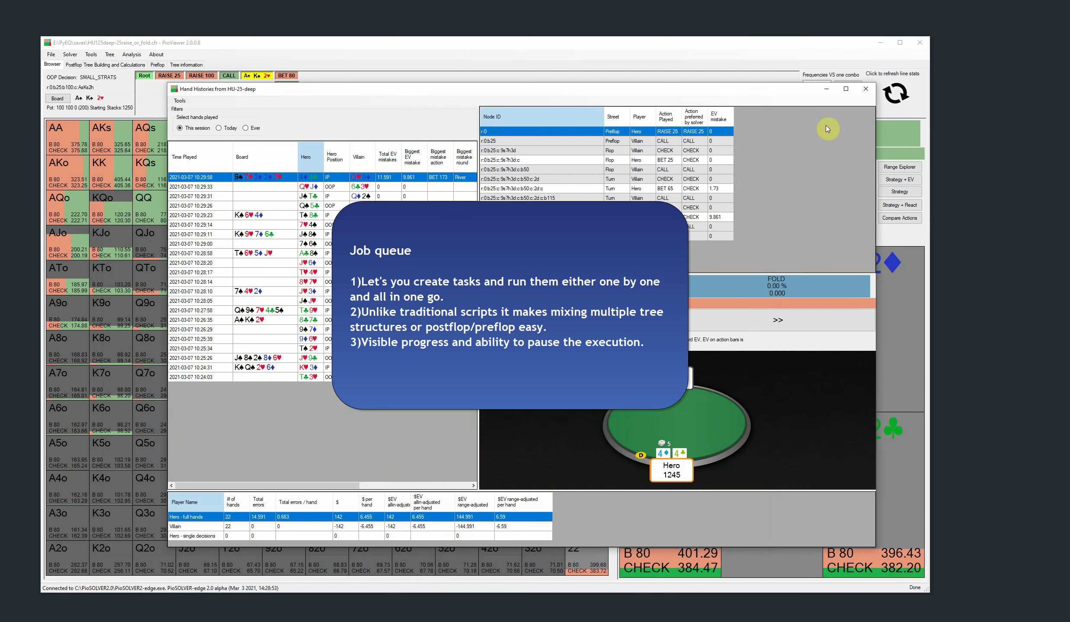
Step: Close the hand histories and clear the solver logs in the postflop tree building view
click(868, 93)
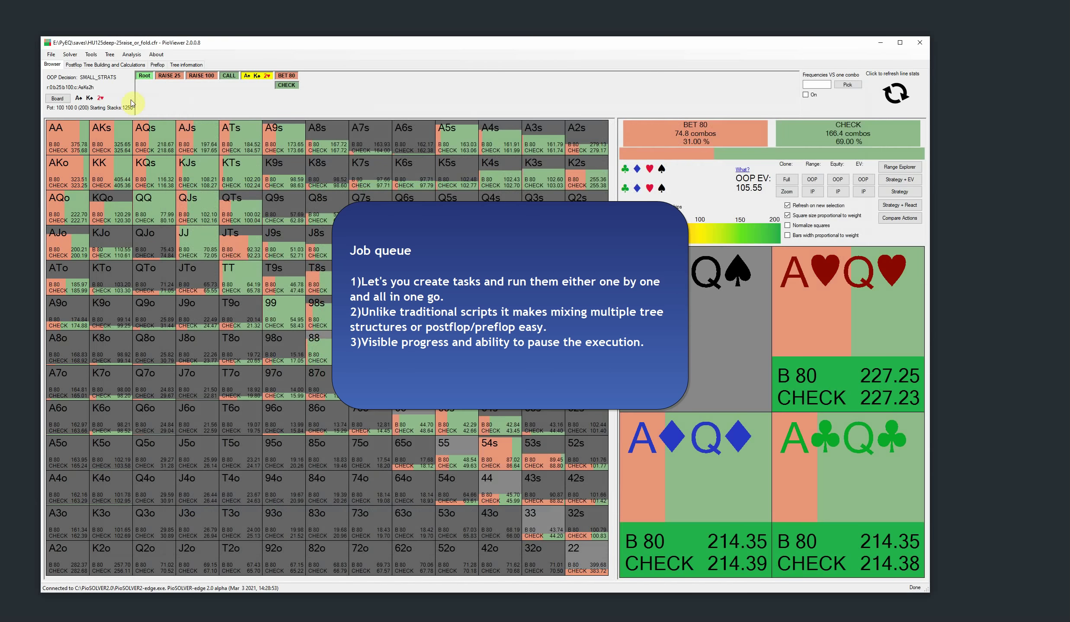
click(92, 64)
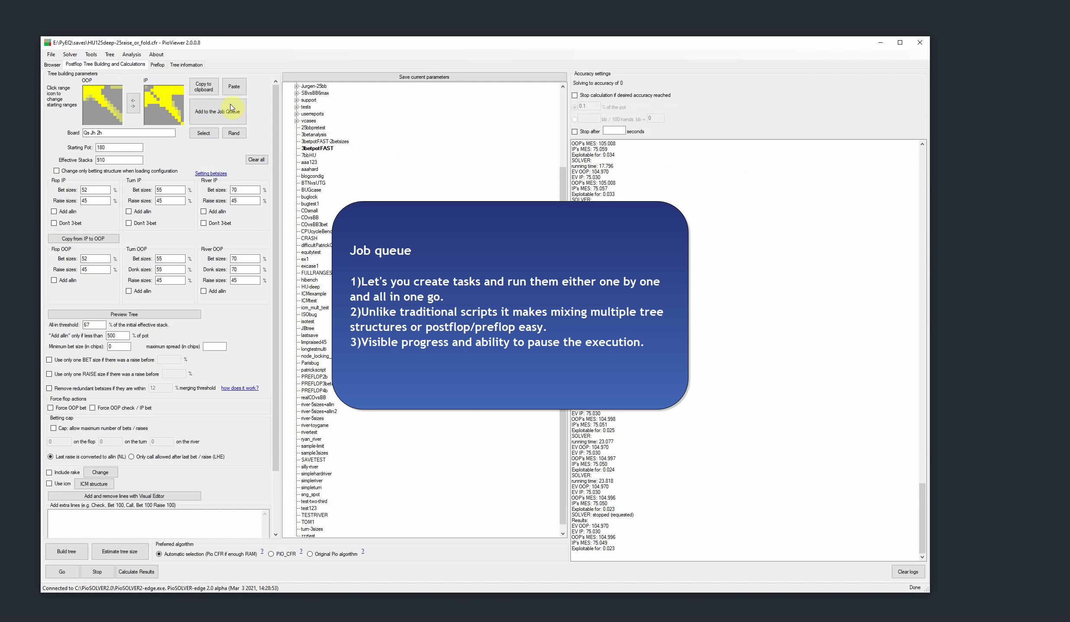
click(907, 573)
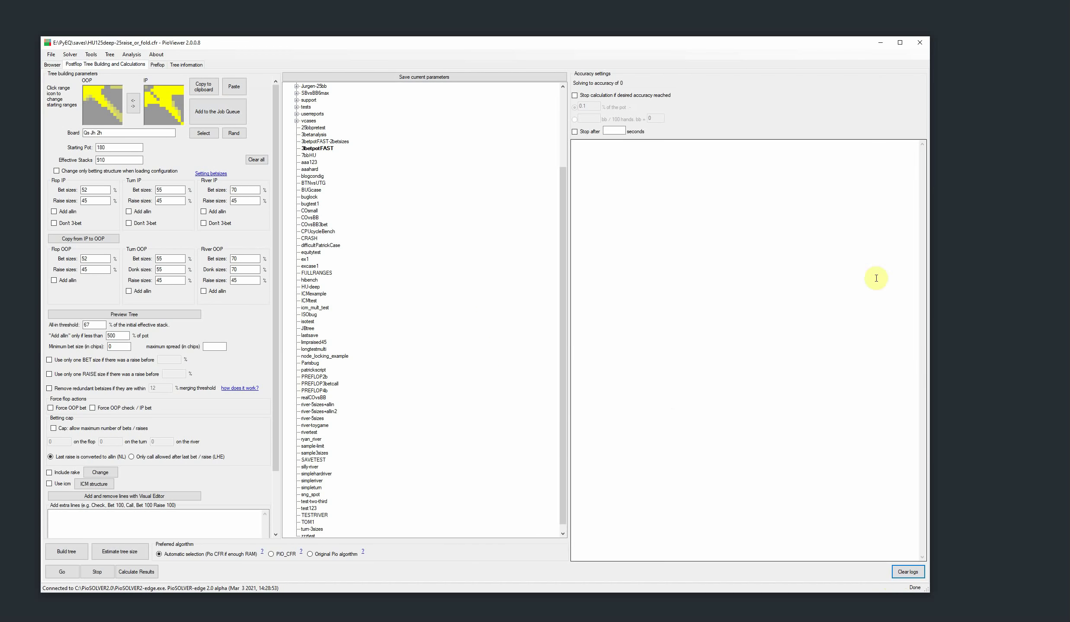
Step: Switch to PioViewer 1.10 and generate a script for the postflop tree with 10 random flops and small saves (no rivers)
click(1036, 332)
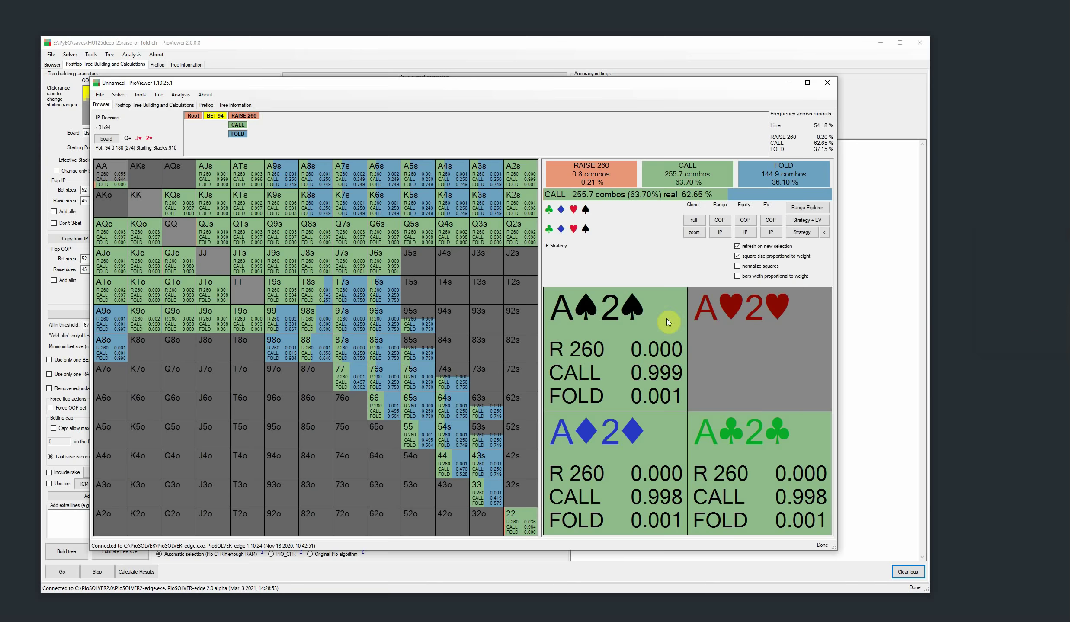
click(139, 105)
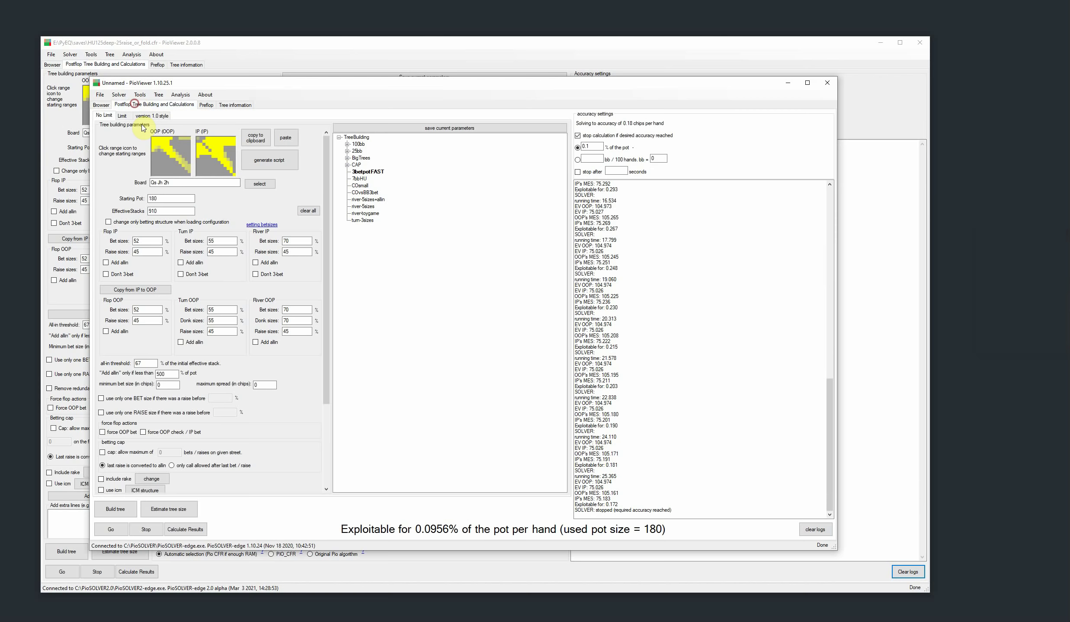
click(276, 162)
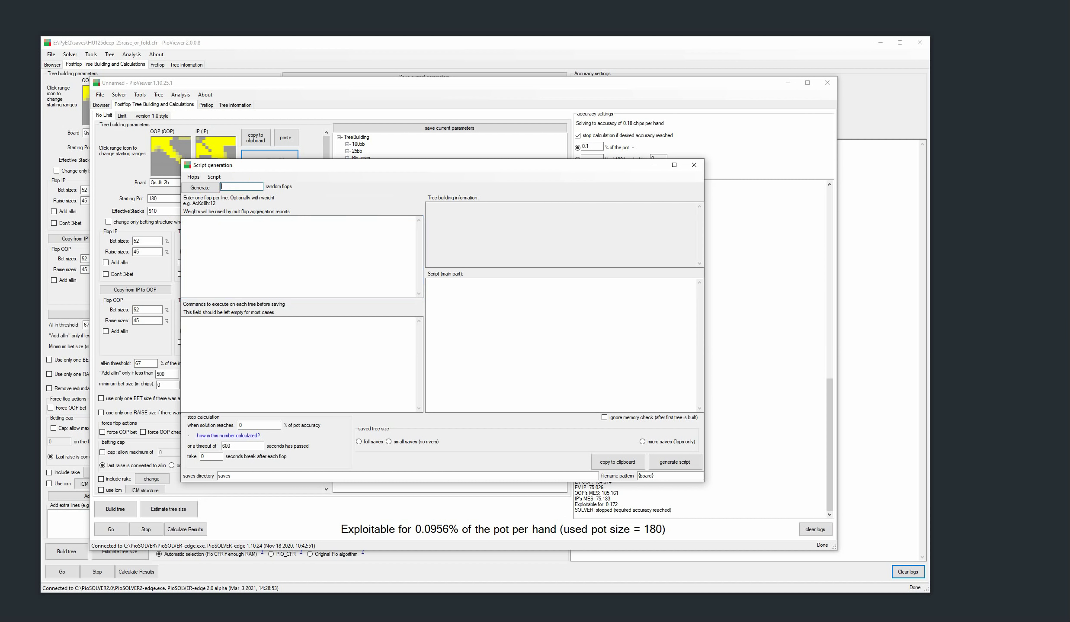
text(10)
click(200, 187)
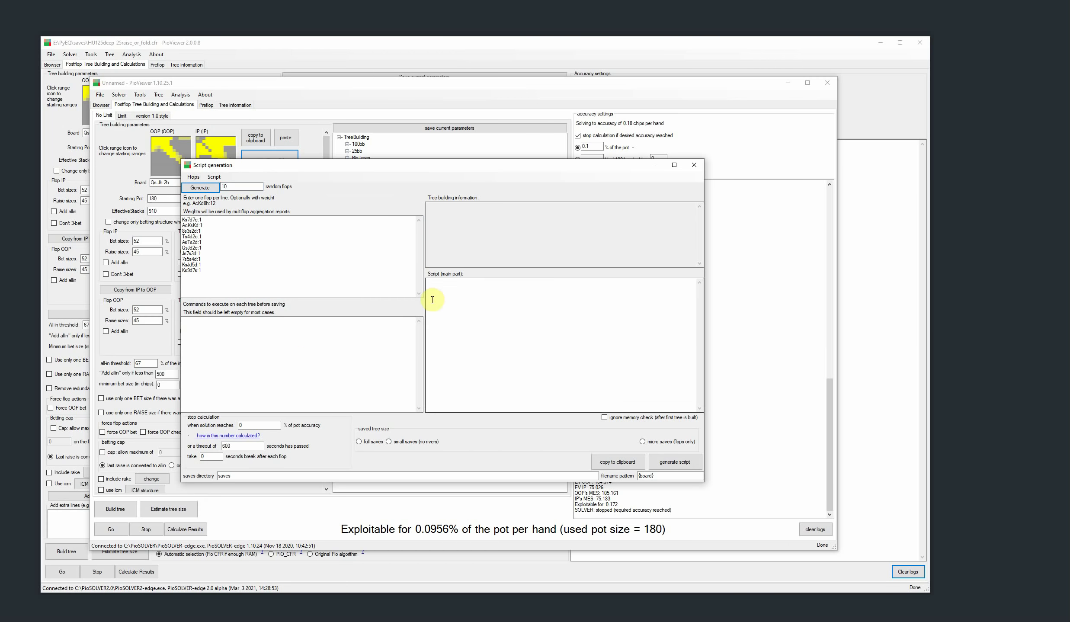
click(391, 442)
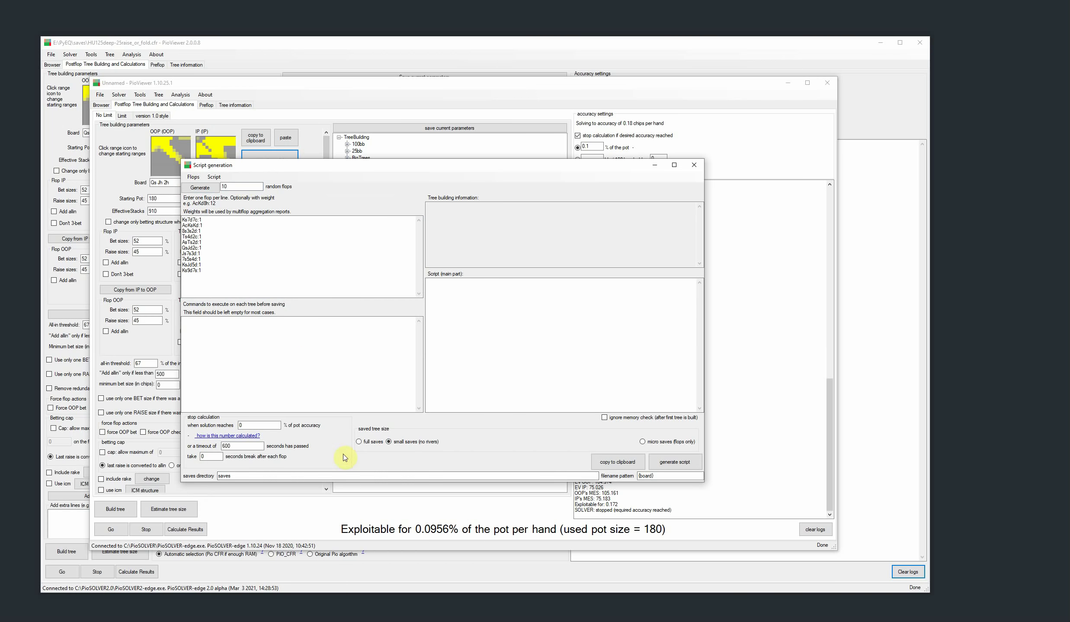
click(683, 460)
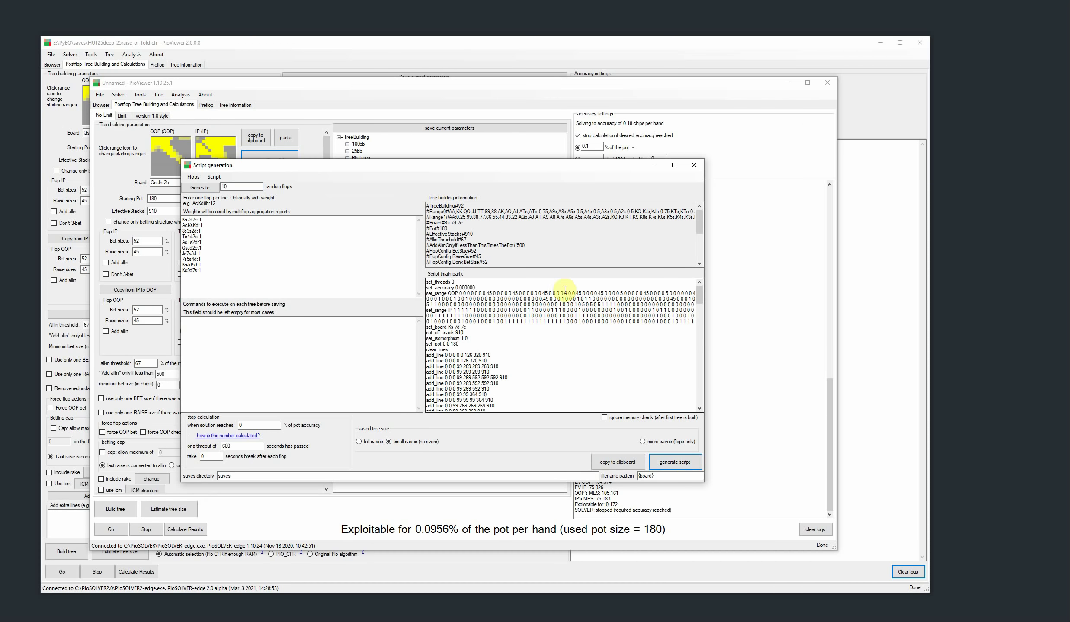
Step: Close the script generator and PioViewer 1.10, discarding the unsaved work
click(694, 165)
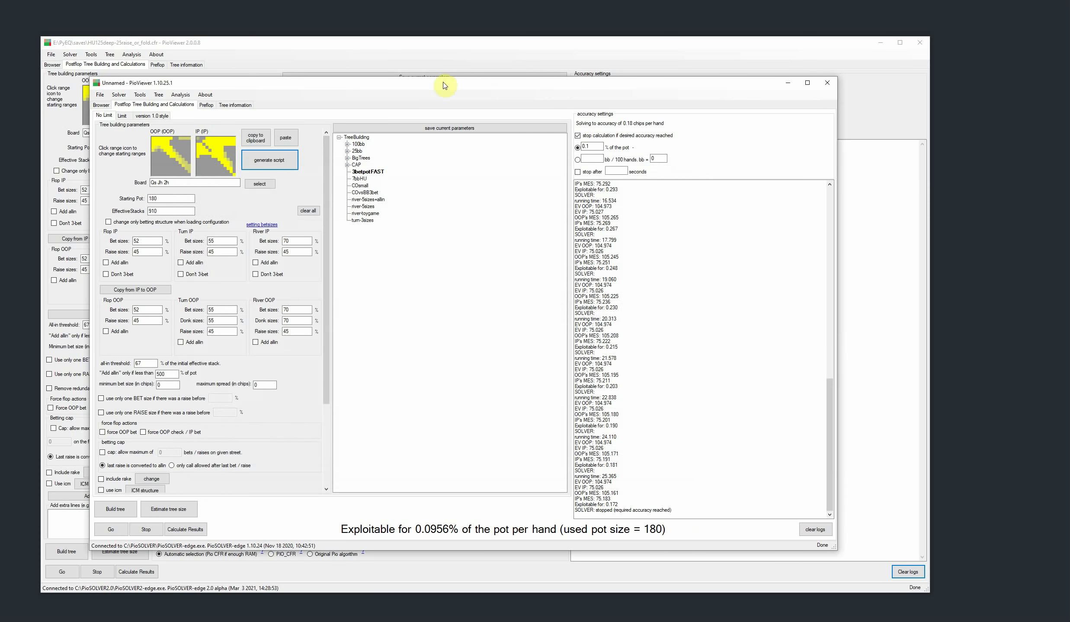
click(827, 83)
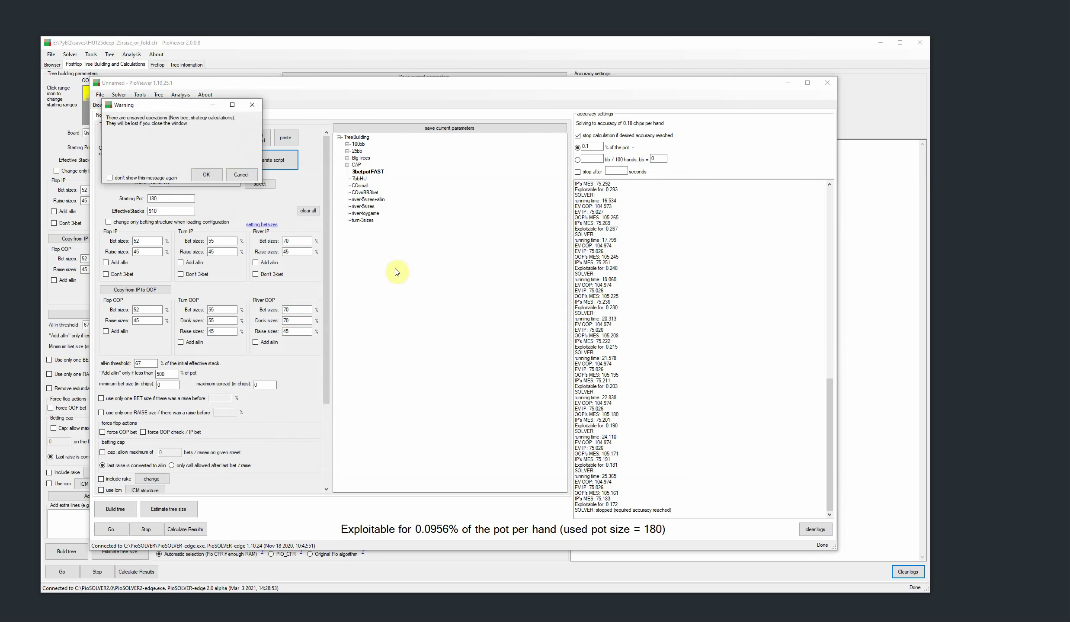
click(207, 175)
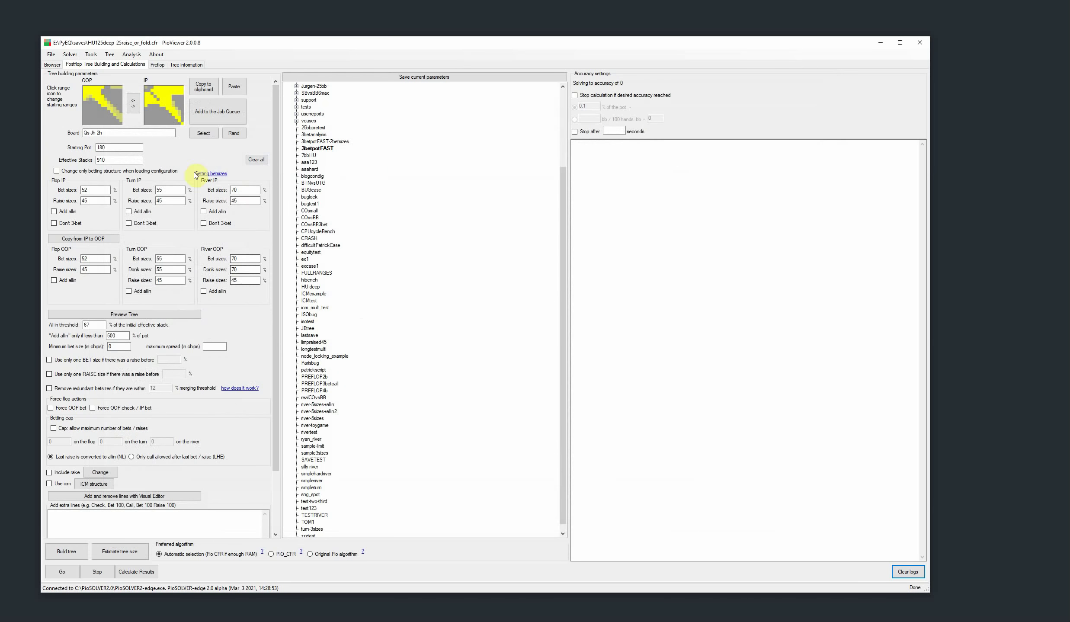
click(217, 112)
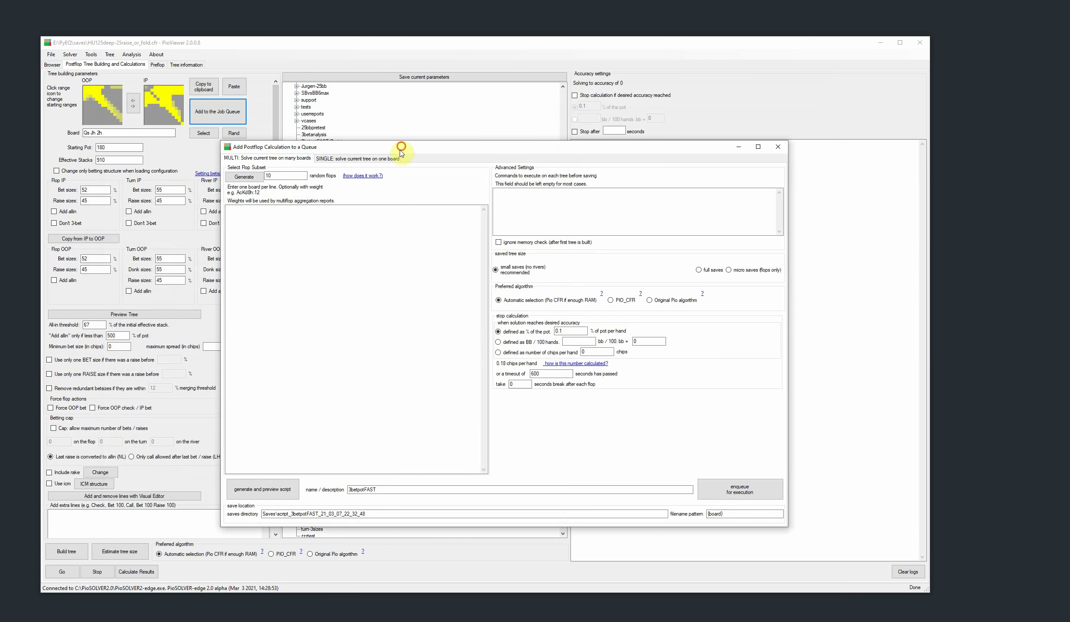
drag(401, 150, 426, 157)
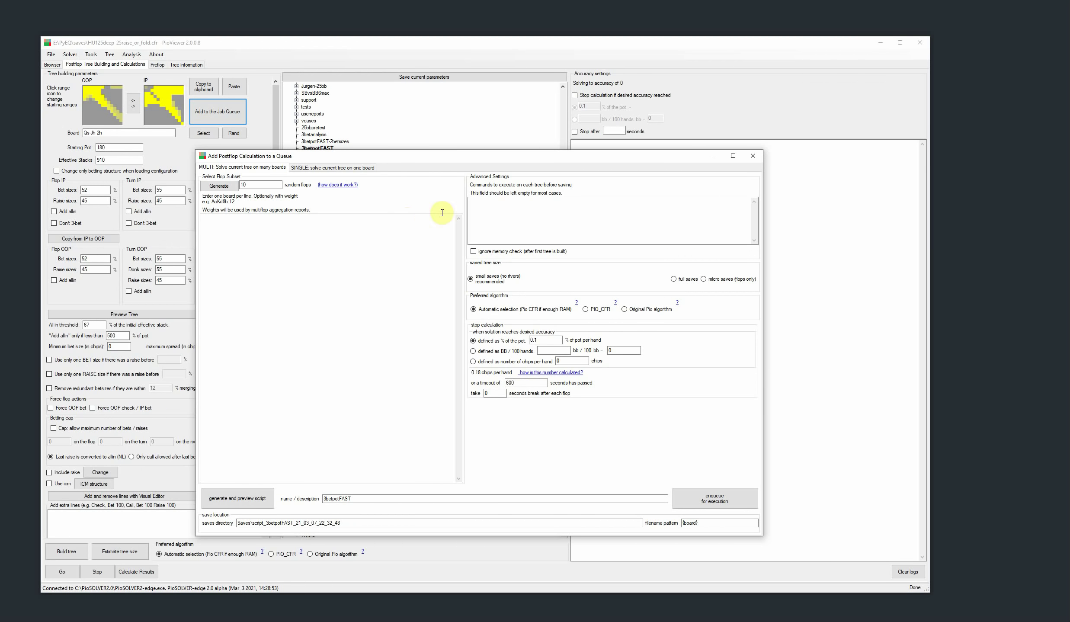
click(755, 154)
Step: Load the 3betpotFAST configuration and generate 5 random flops for its job queue calculation
click(324, 135)
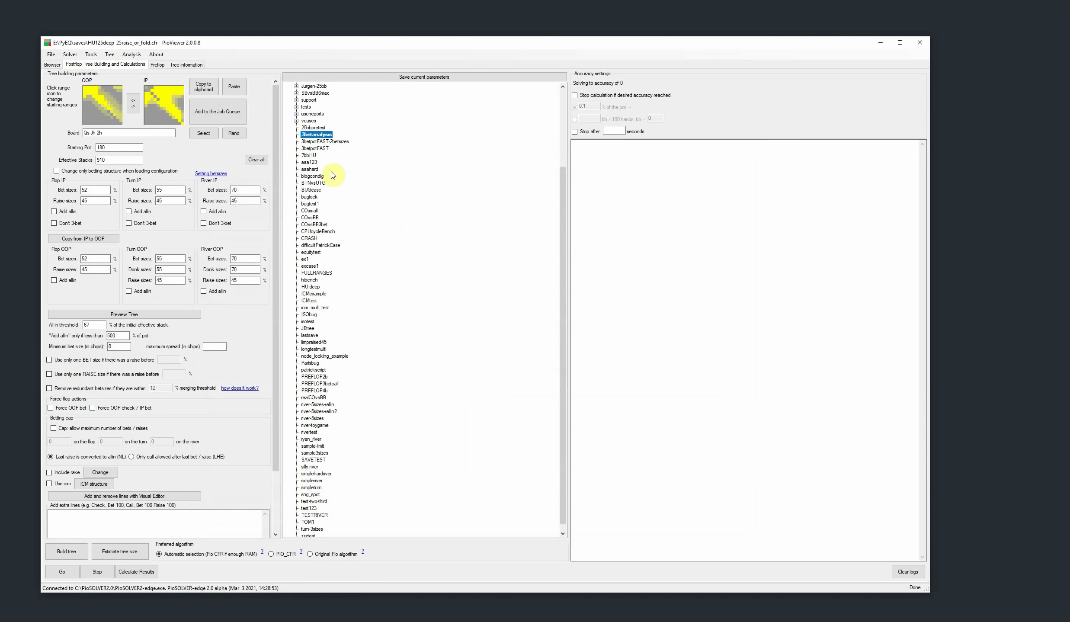
click(319, 149)
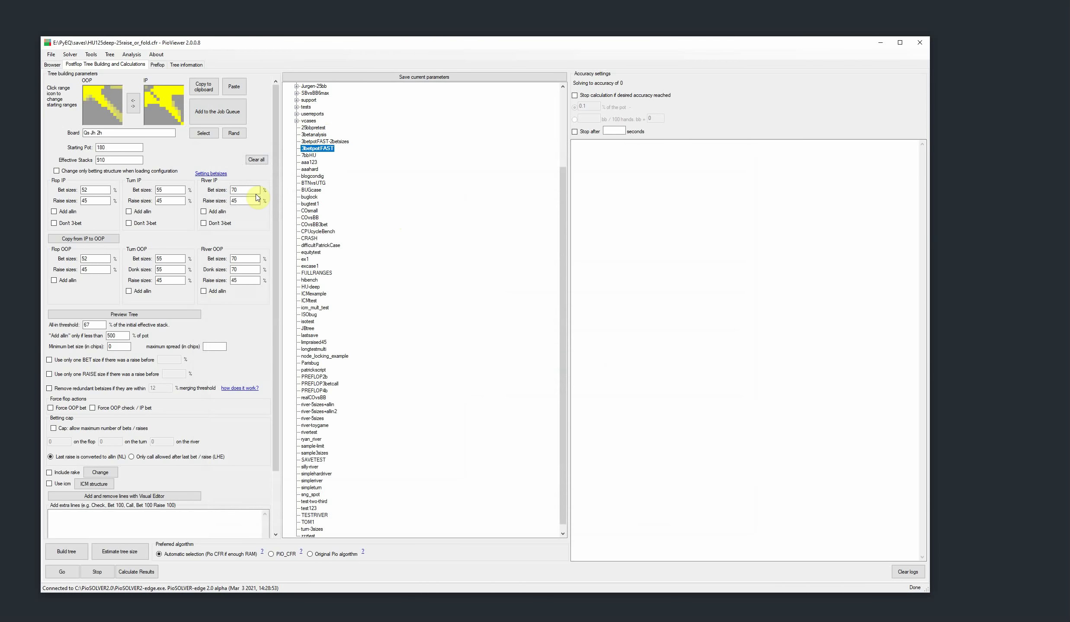
click(209, 117)
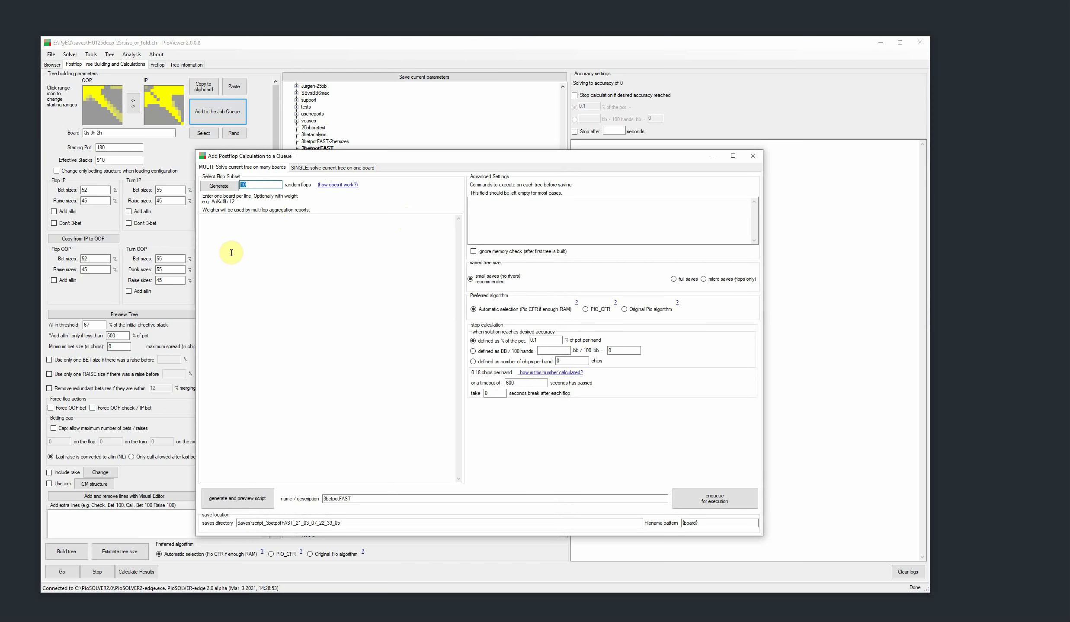
text(5)
click(219, 186)
drag(241, 234, 232, 228)
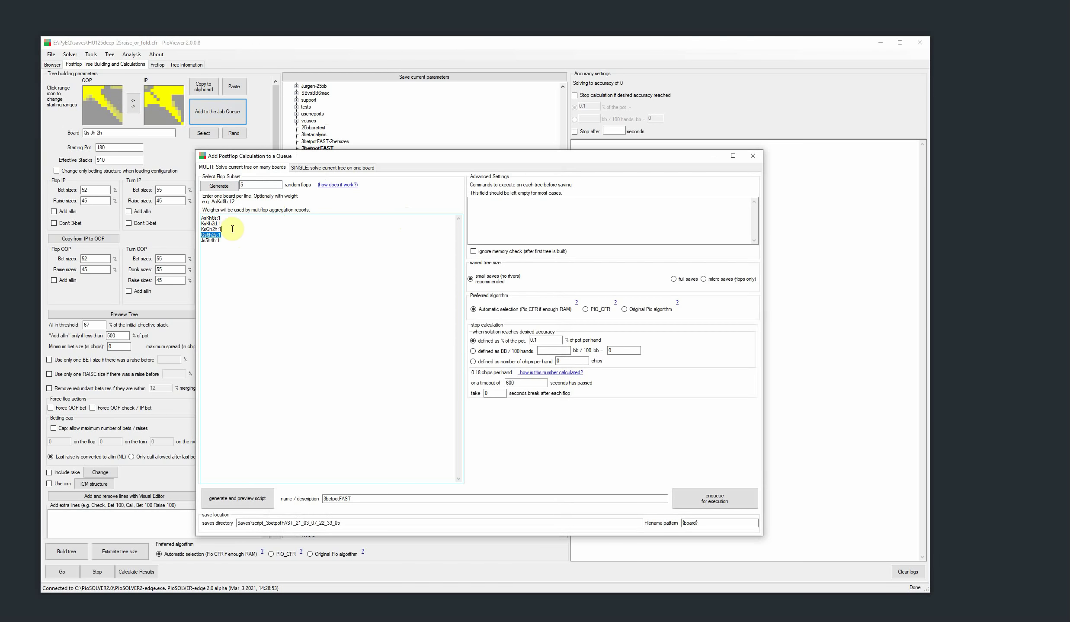
click(229, 244)
key(Return)
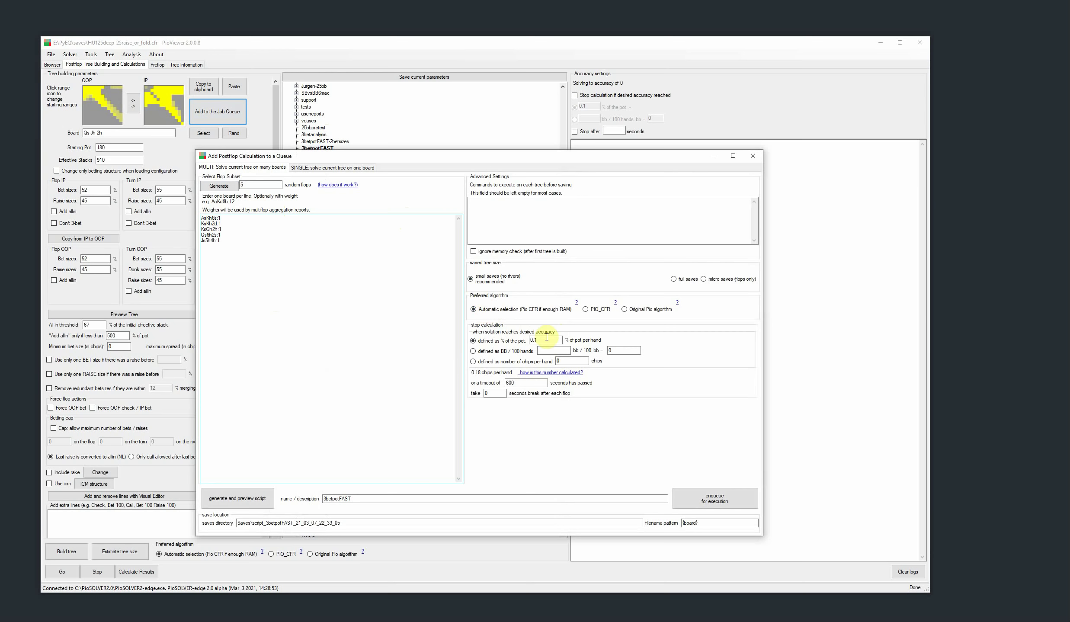
Step: Ignore the memory check for the 3betpotFAST calculation and enqueue it for execution
click(473, 251)
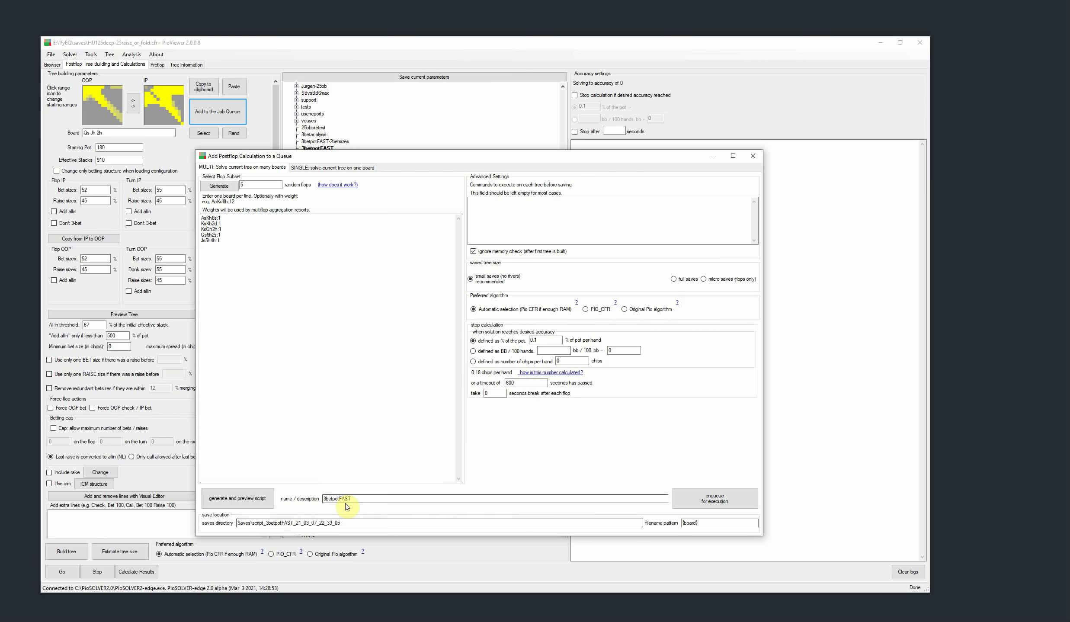
drag(346, 523, 282, 523)
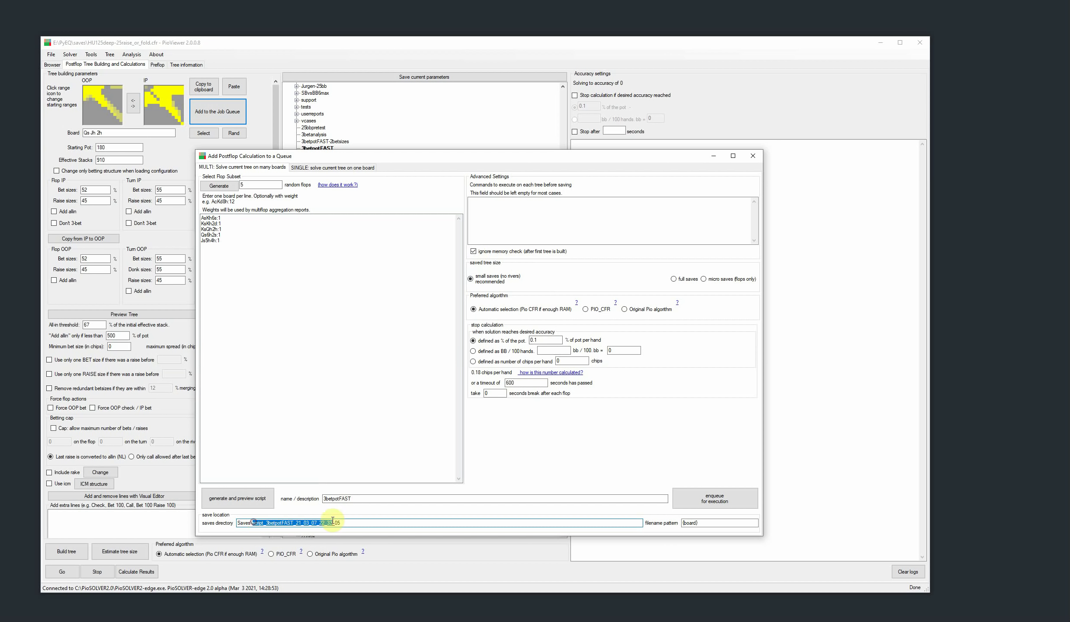
click(357, 523)
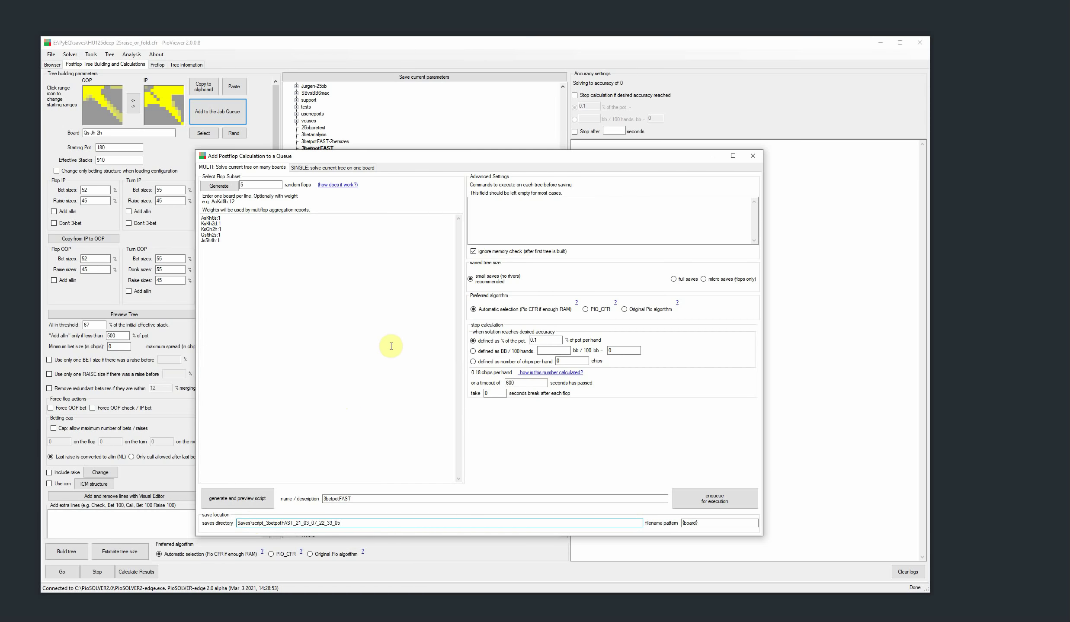
click(698, 498)
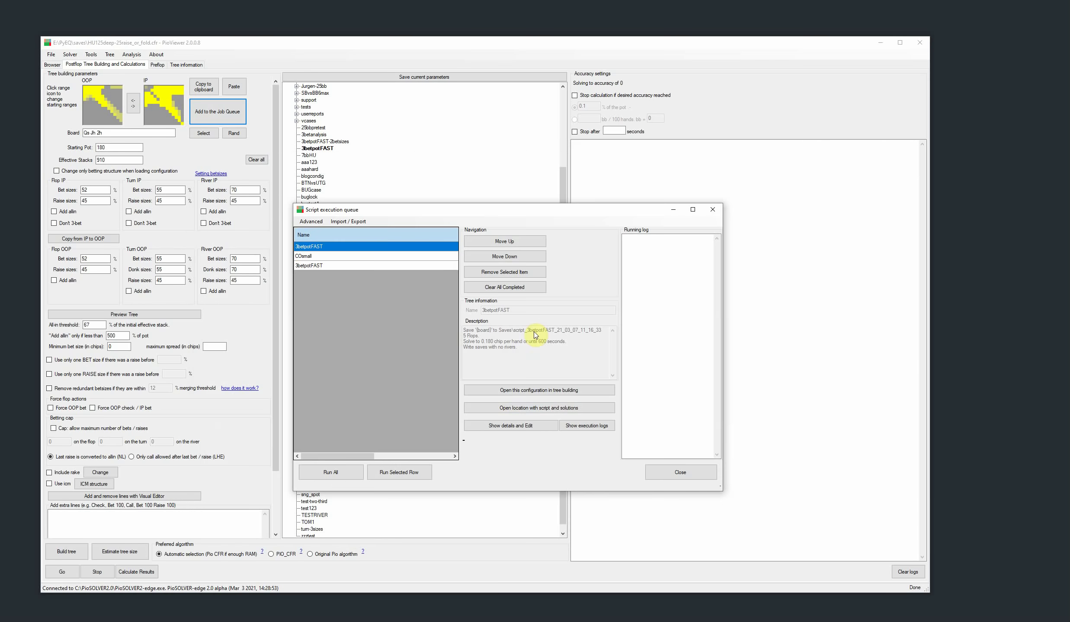
Step: Remove the COsmall job and the older 3betpotFAST job from the execution queue, and close the queue
click(301, 256)
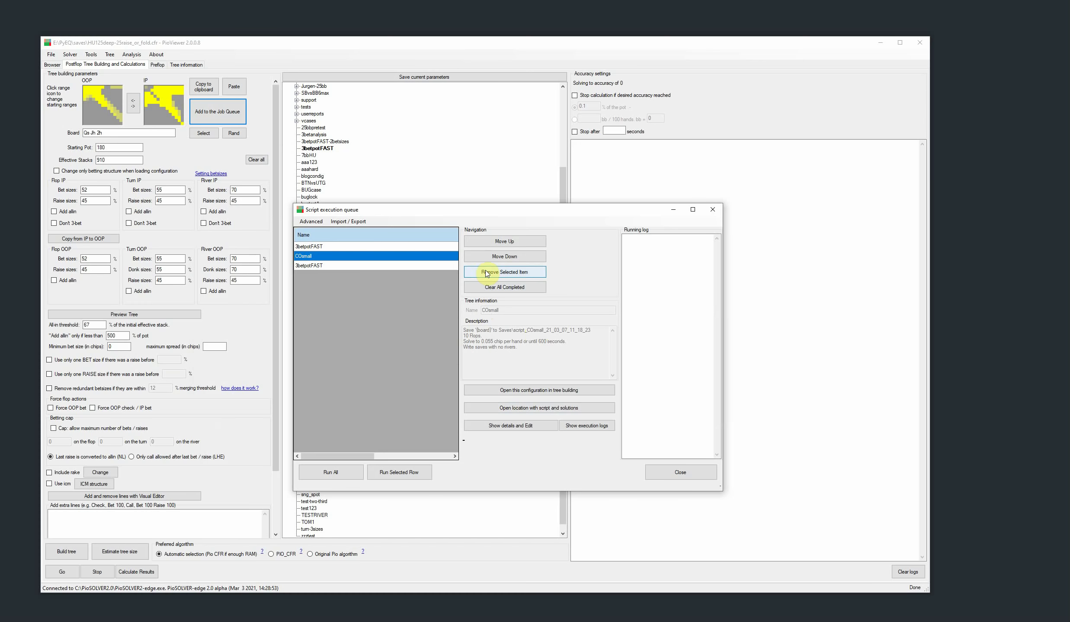
click(486, 273)
click(502, 348)
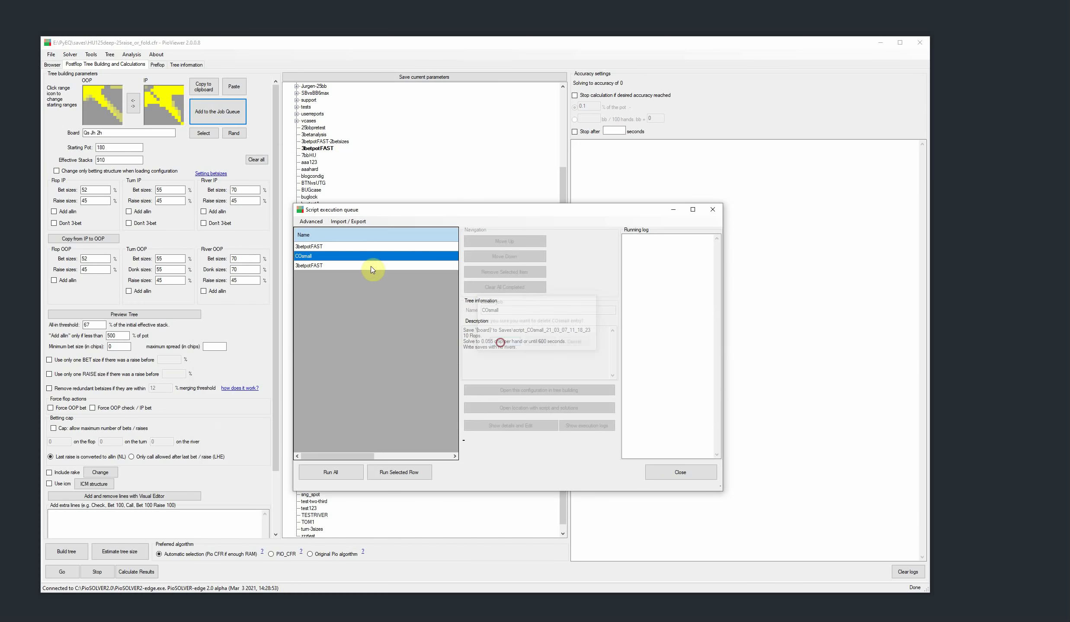
click(338, 247)
click(474, 271)
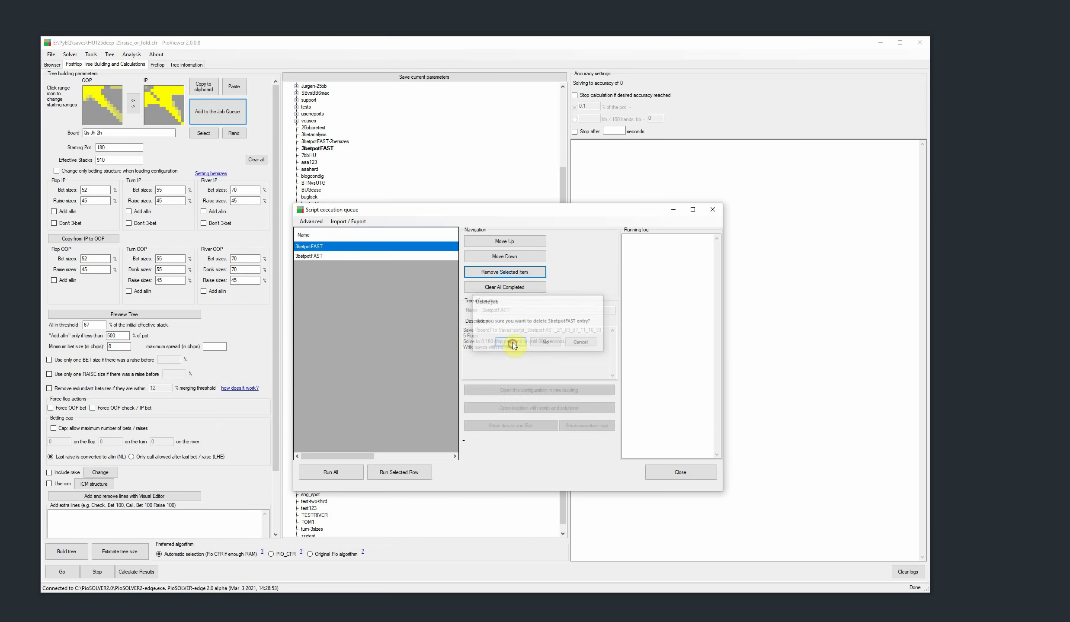
click(506, 344)
click(308, 247)
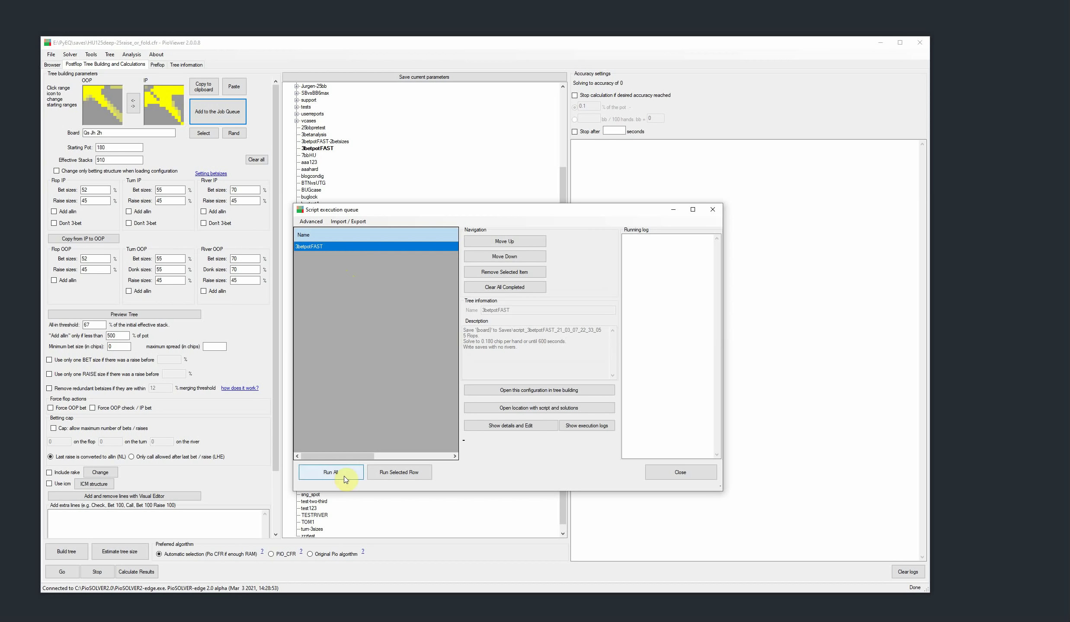
click(676, 474)
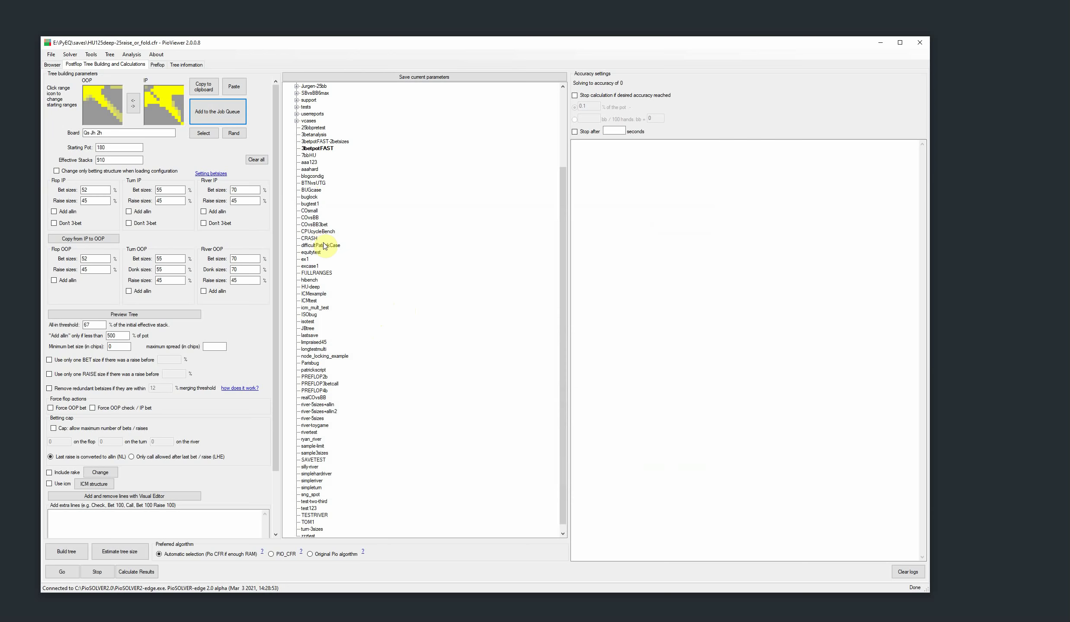
Step: Load the COsmall configuration and generate 10 random flops for its job queue calculation
click(306, 211)
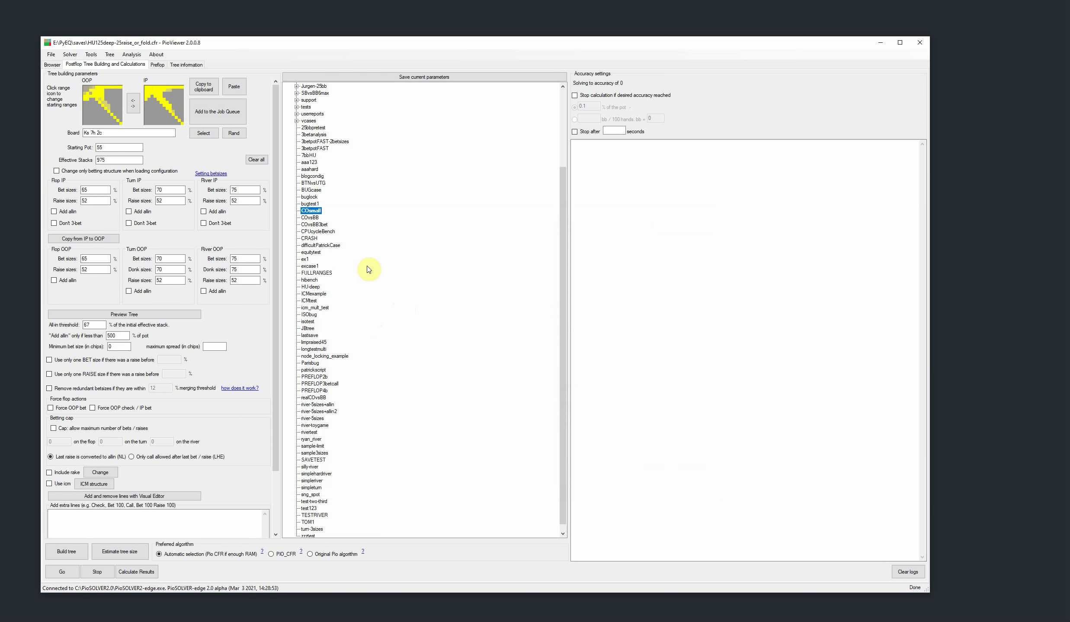
click(212, 111)
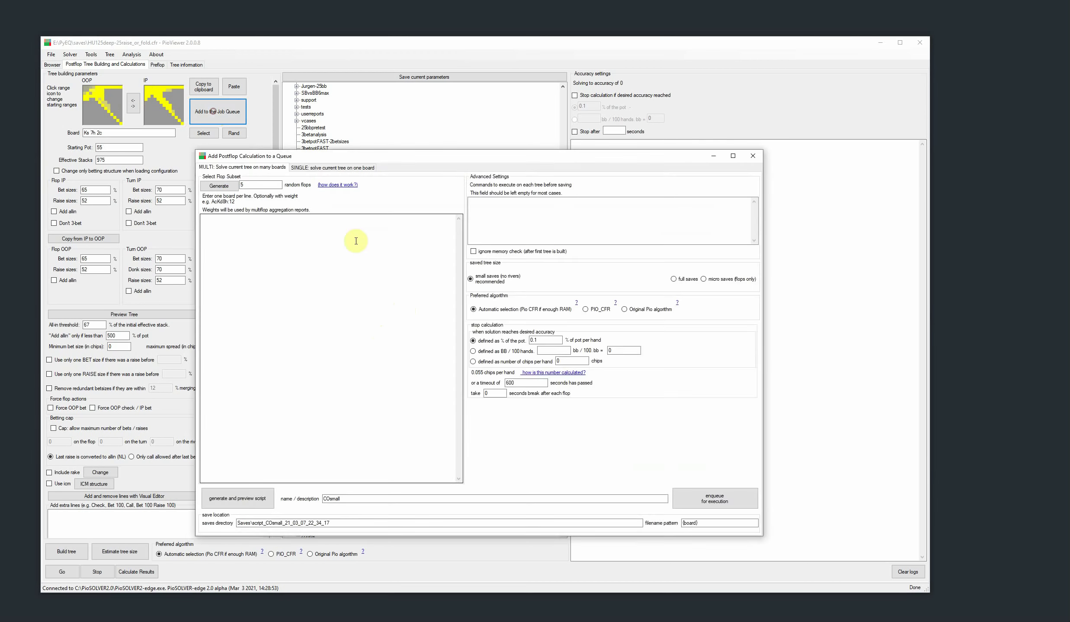
double_click(255, 184)
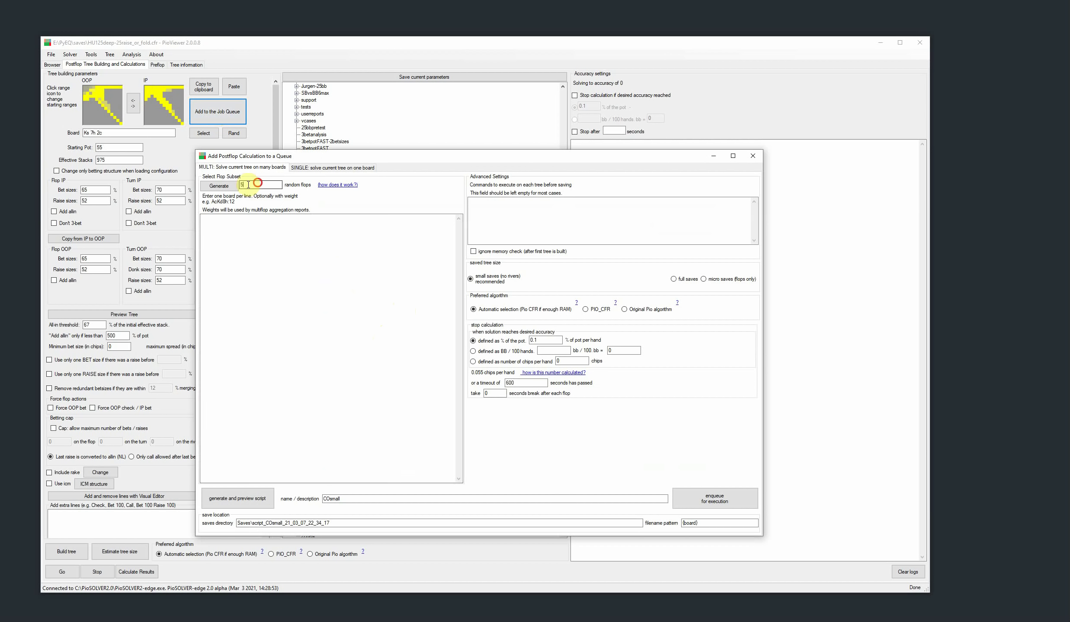
text(10)
click(218, 189)
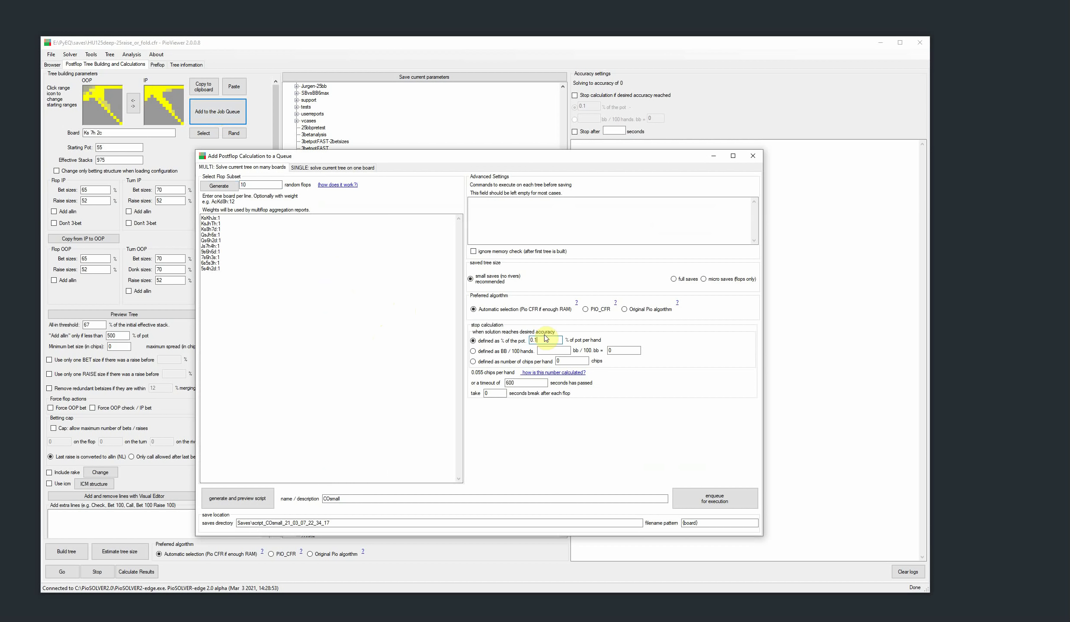
Step: Set the COsmall calculation's accuracy to 0.25 % of the pot, ignore the memory check, and enqueue it for execution
click(552, 341)
text(0.25)
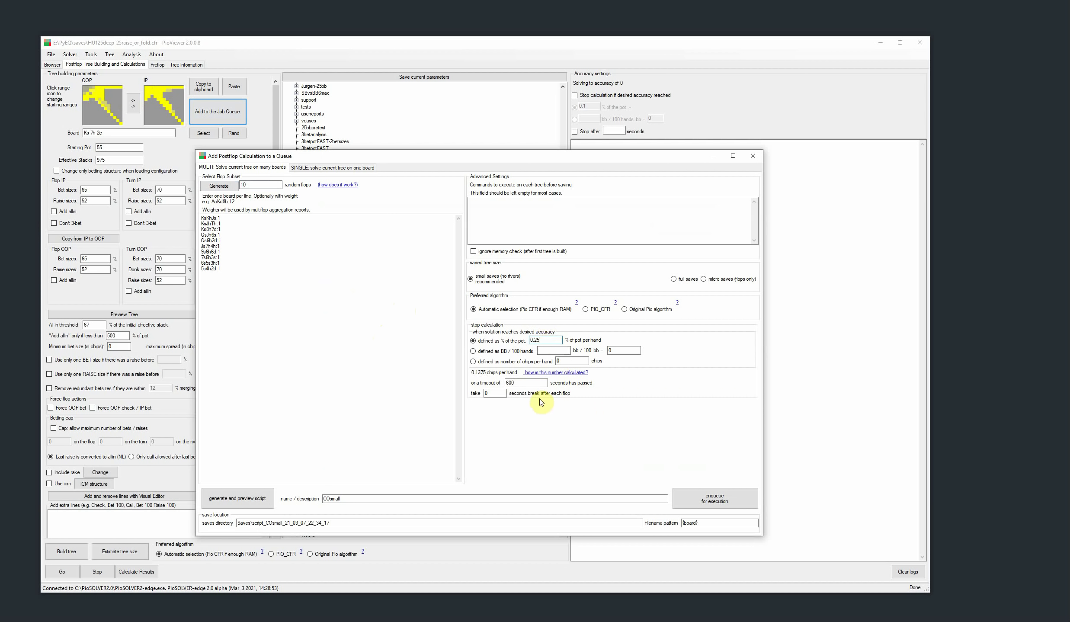
click(473, 251)
click(726, 496)
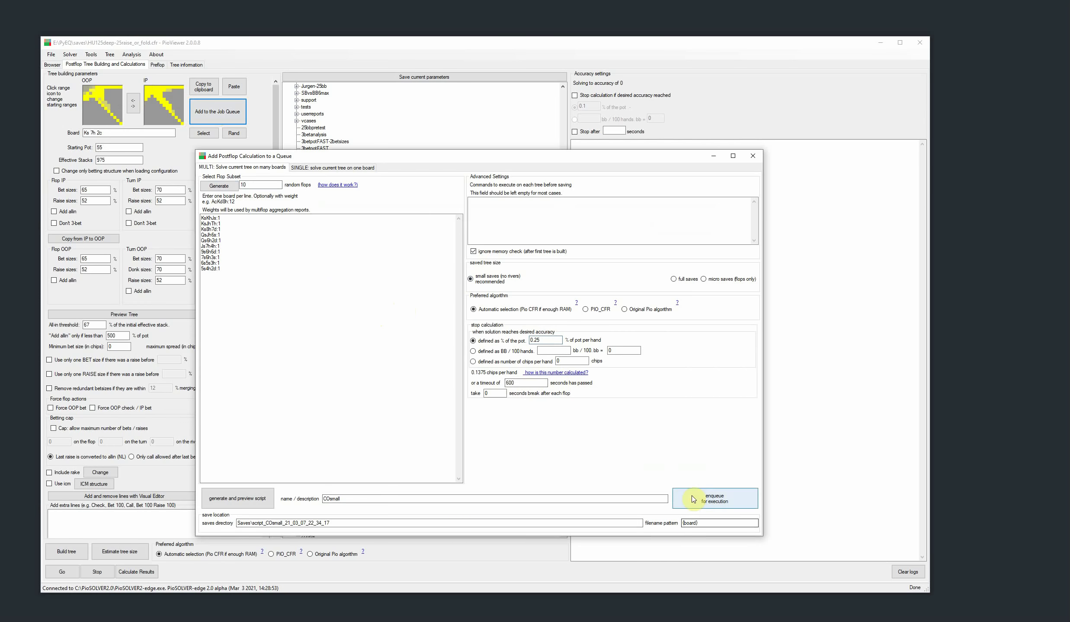
click(315, 256)
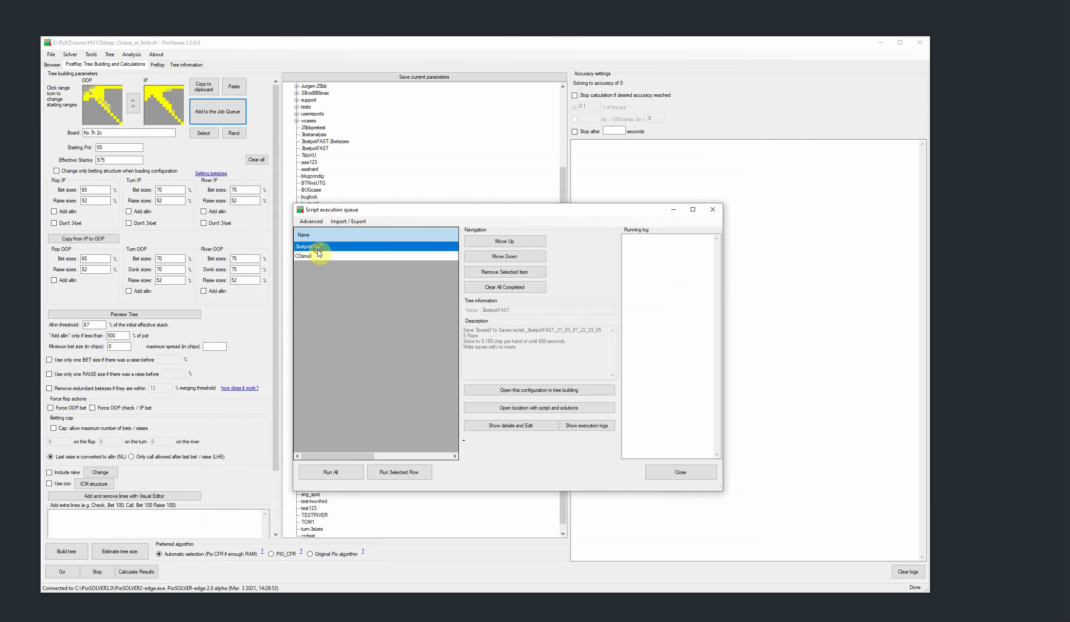
Step: Check both queued jobs' descriptions, enlarge the script execution queue window, and run all jobs
click(315, 255)
click(315, 255)
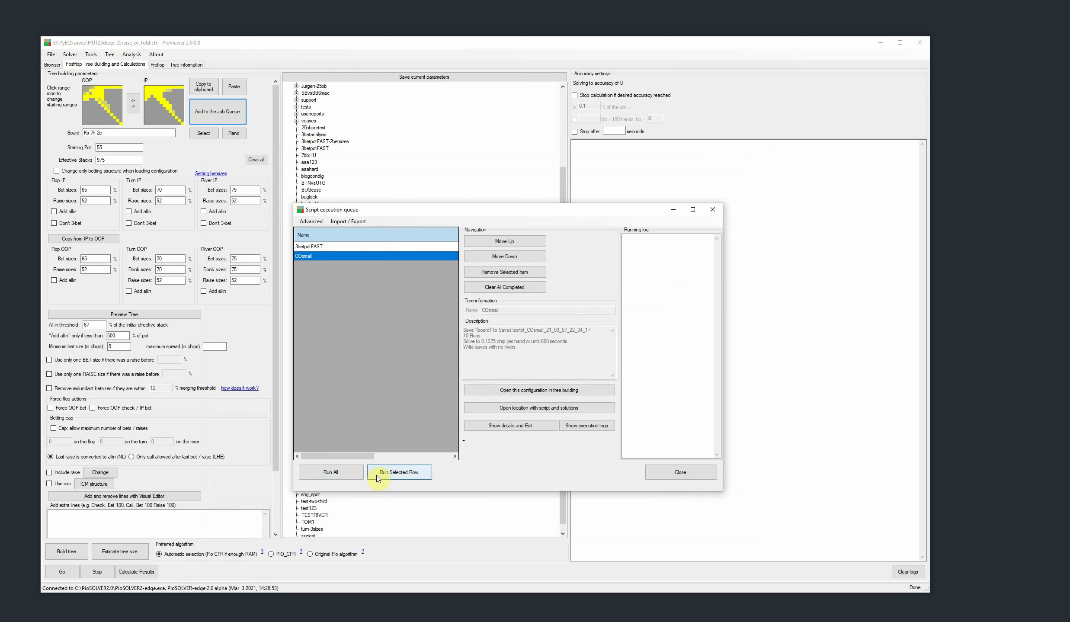
click(320, 247)
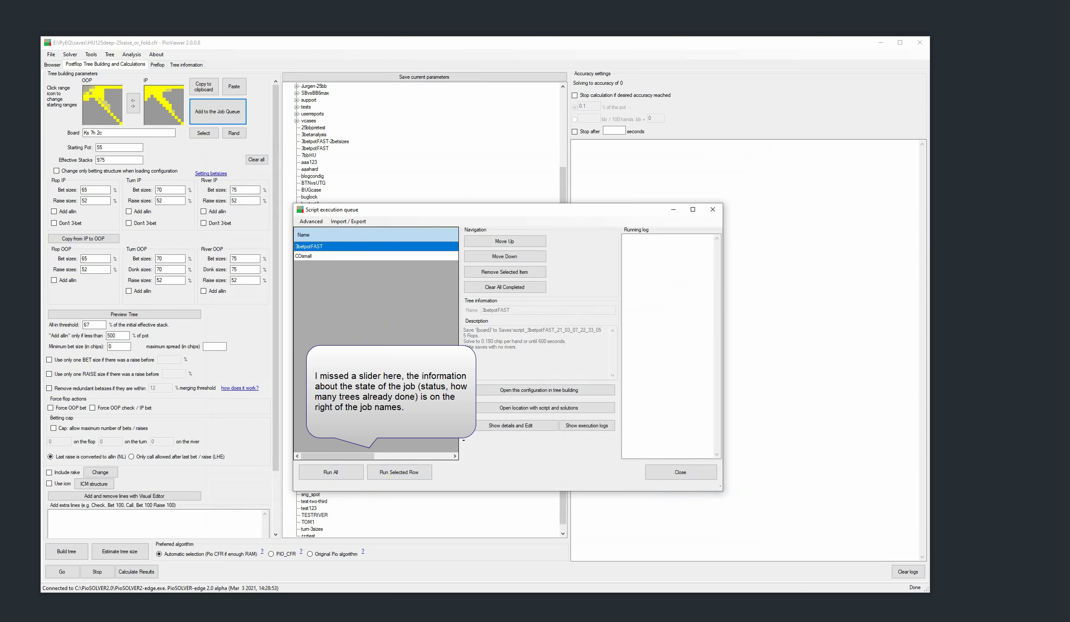
drag(722, 490, 771, 513)
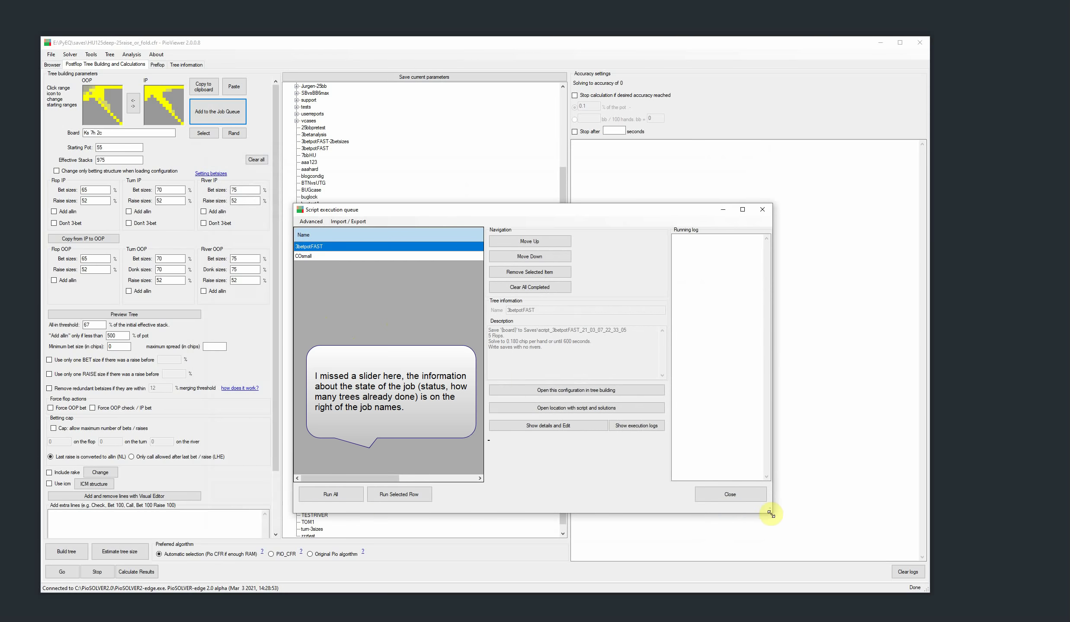
drag(436, 213, 423, 207)
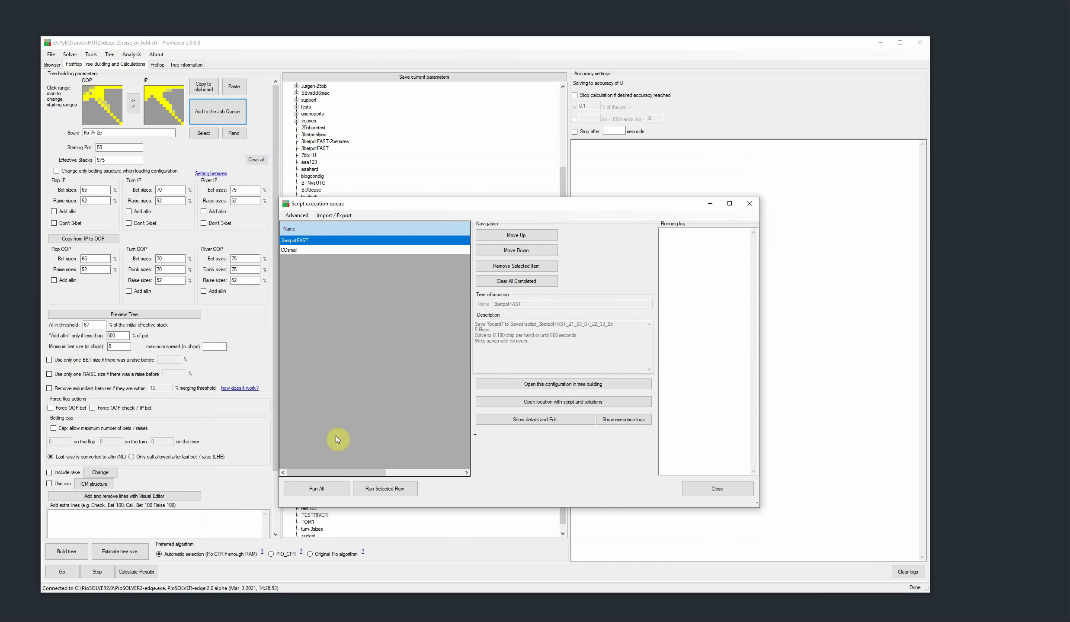
click(301, 493)
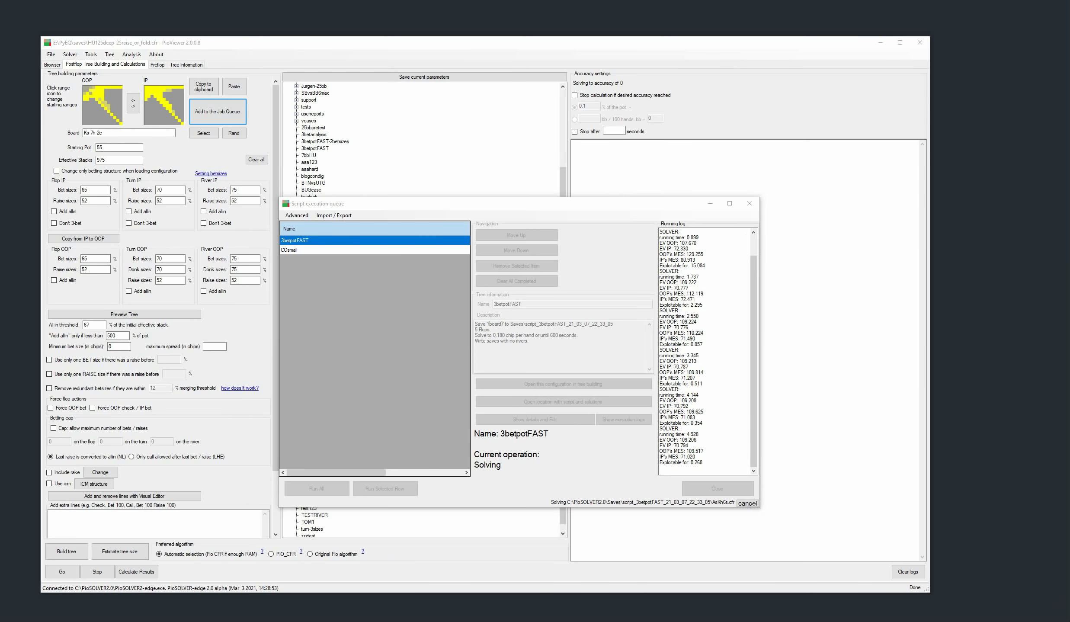
Step: View the console output of the running jobs, minimize the console, and cancel the calculation
click(1024, 233)
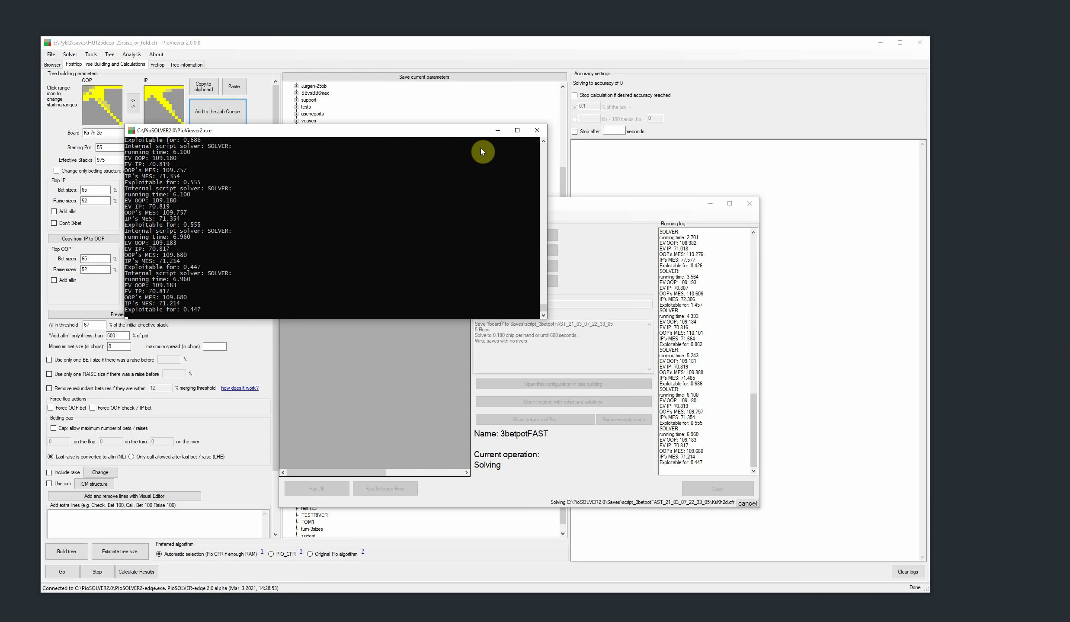
click(499, 131)
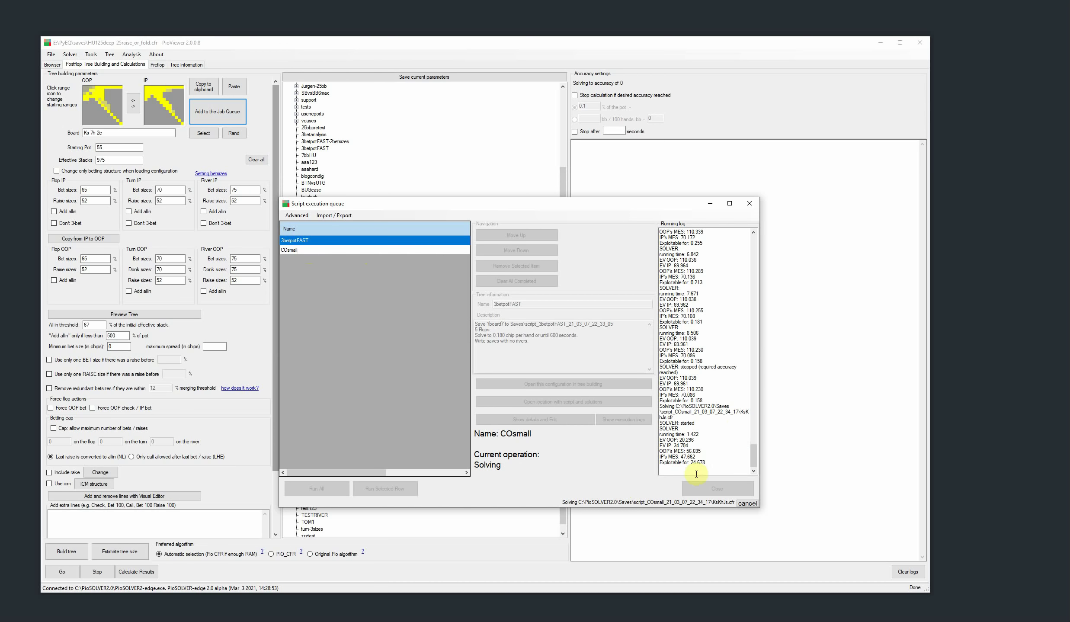
click(743, 503)
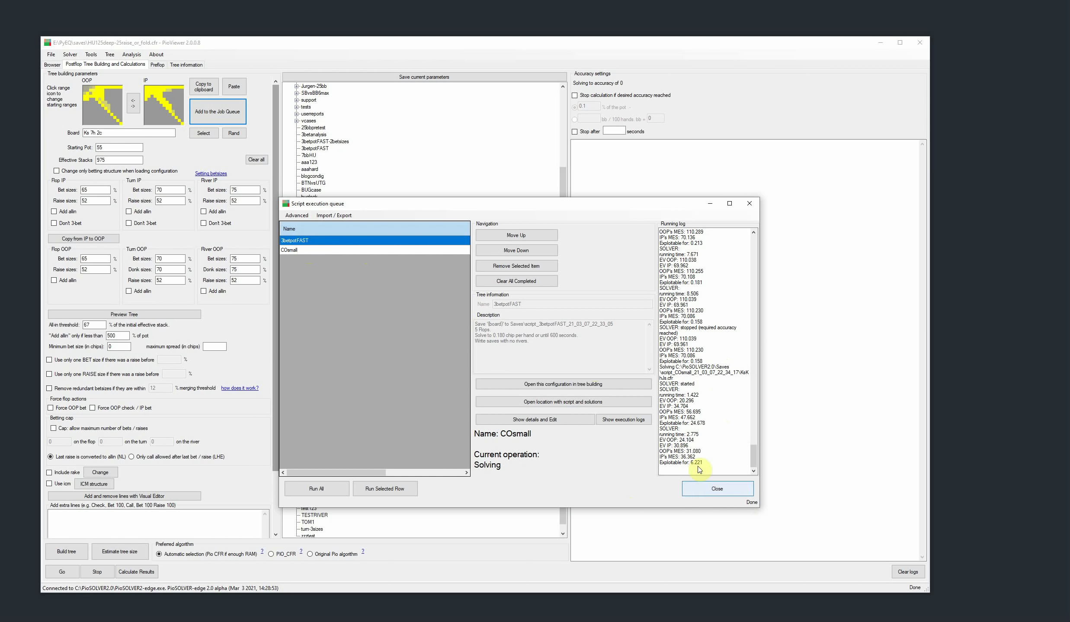
Step: Examine the execution queue's advanced options and the options for importing, exporting and duplicating jobs
click(354, 251)
click(348, 241)
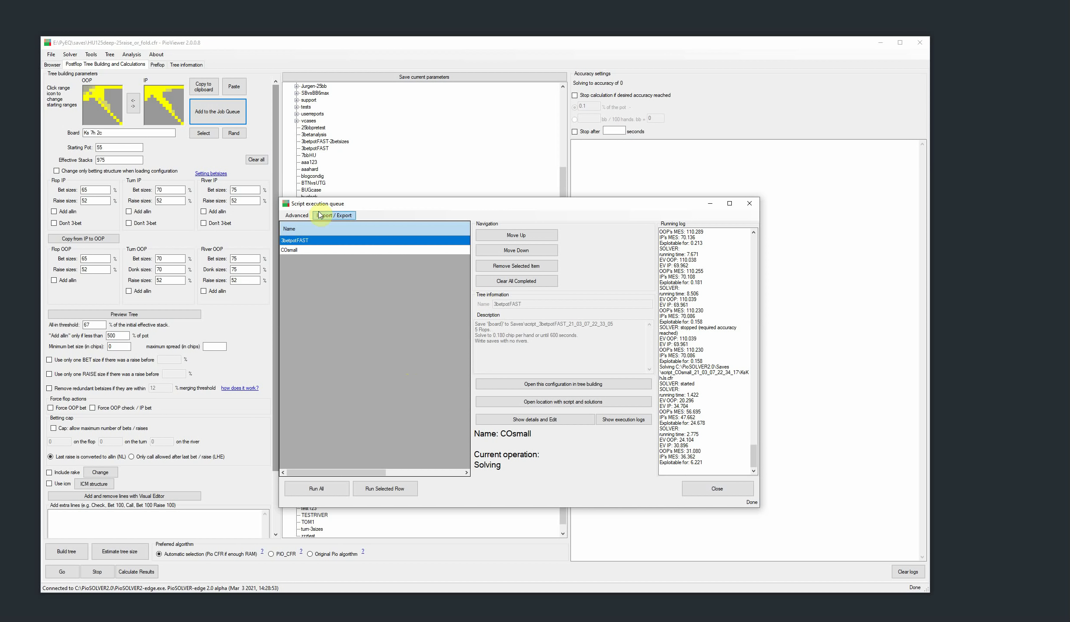
click(299, 215)
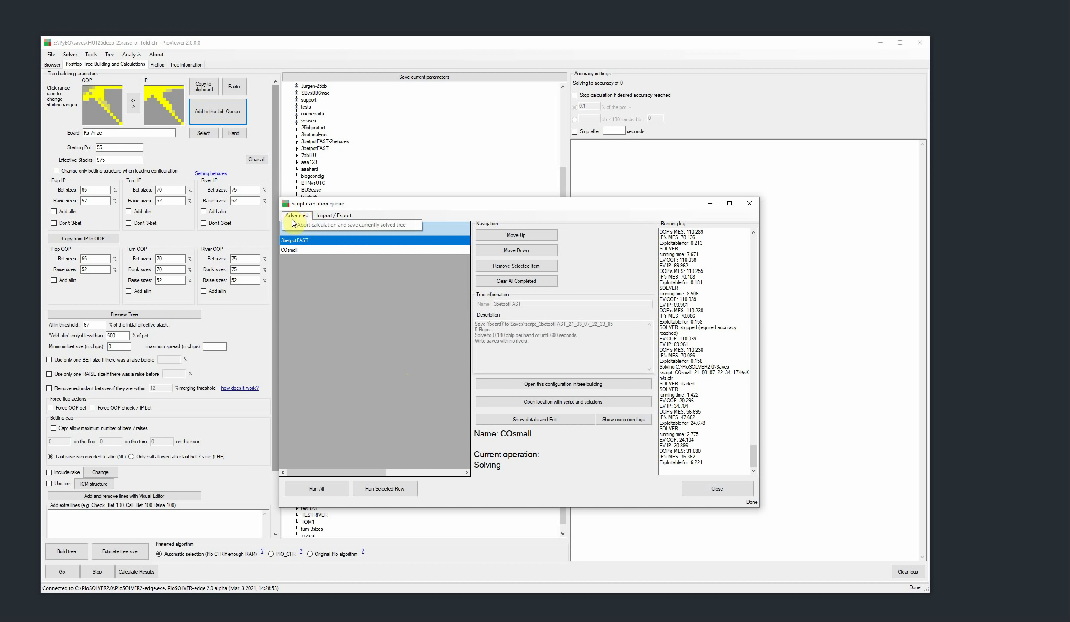
click(327, 219)
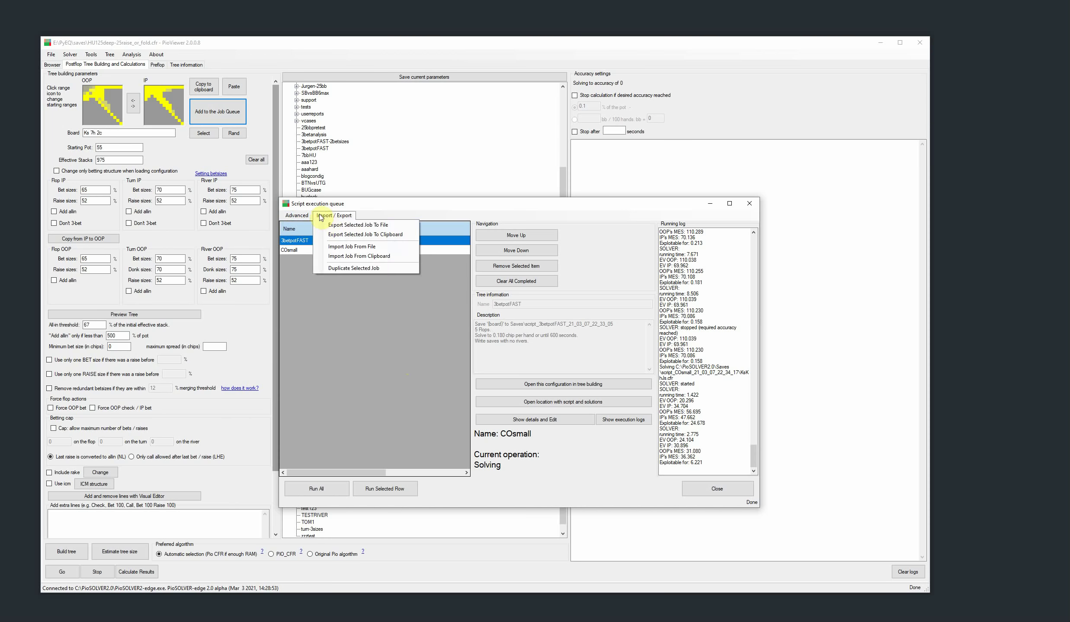
mouse_move(303, 217)
click(361, 346)
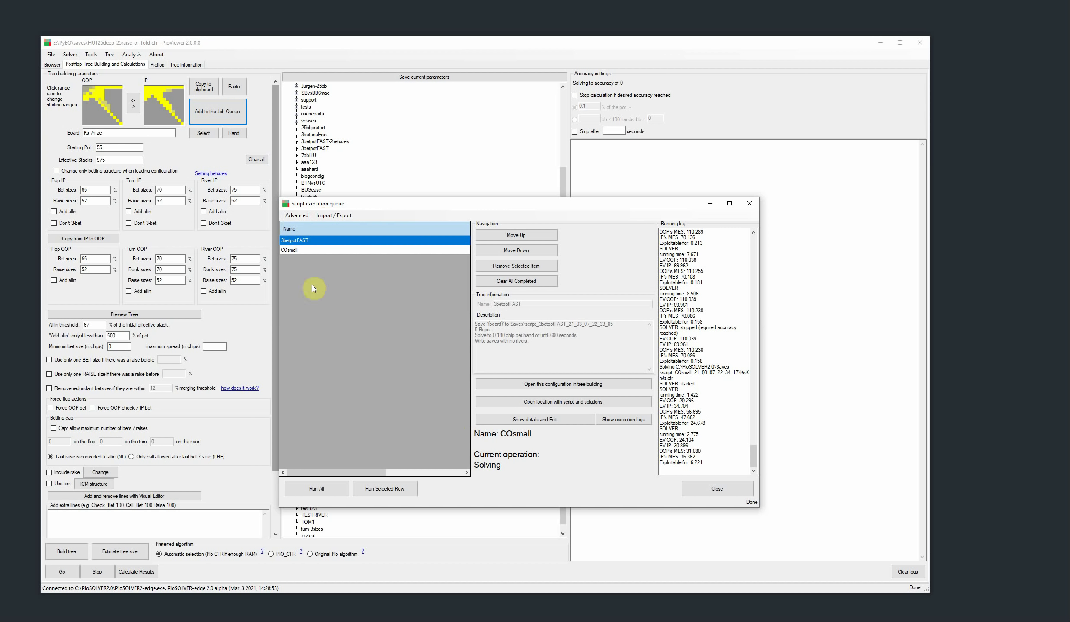
Step: Reposition and enlarge the script execution queue window, and close it
click(291, 251)
click(298, 240)
drag(442, 205, 427, 186)
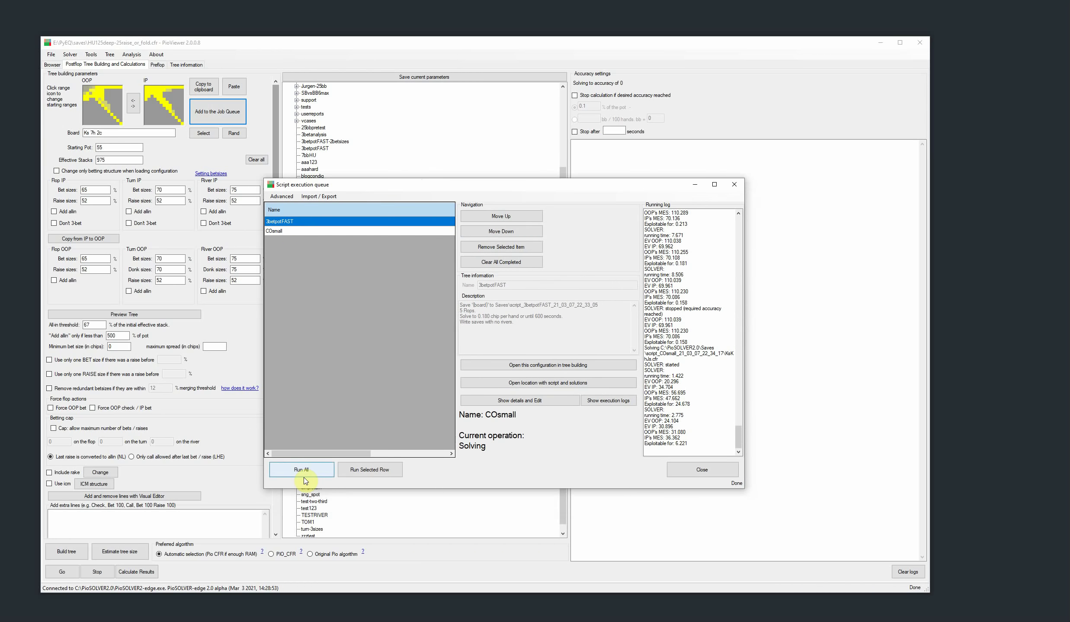
drag(266, 488, 226, 513)
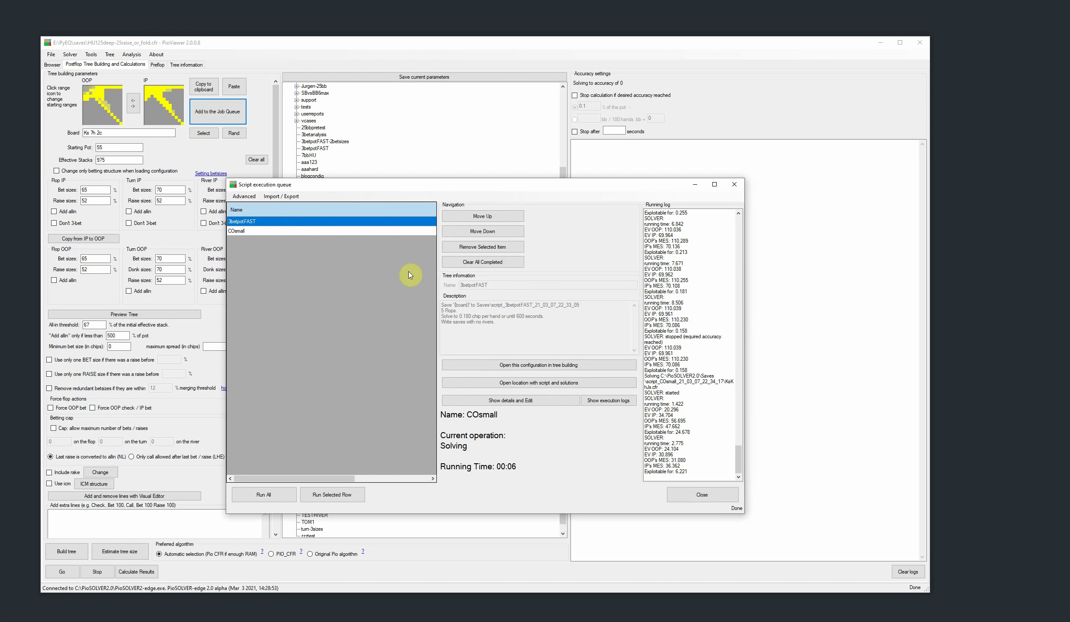
click(737, 190)
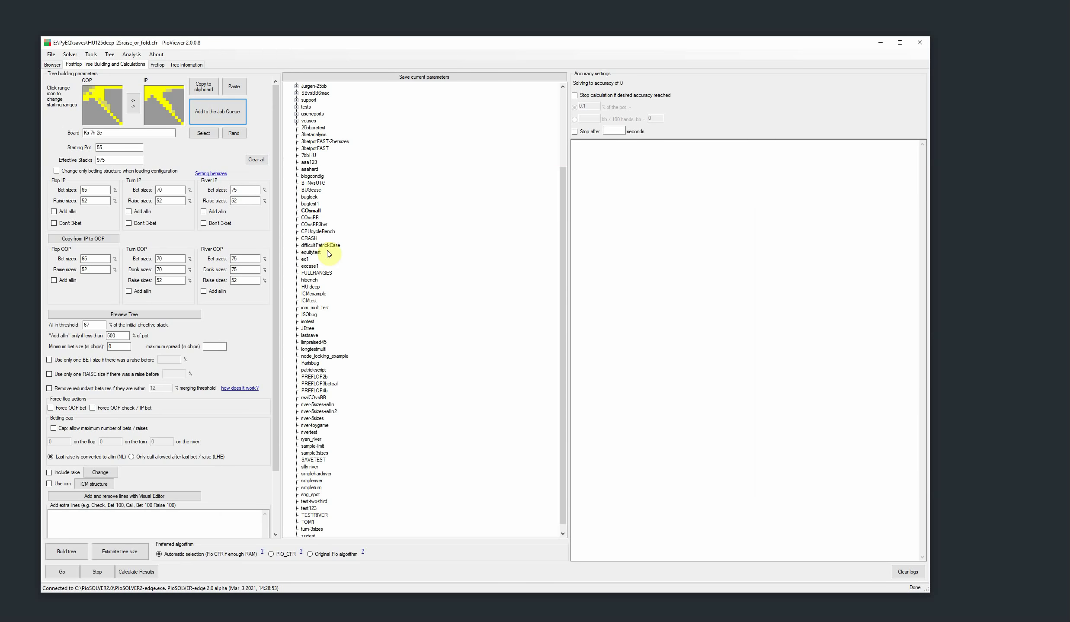
Step: Enable stopping the COsmall calculation at 0.1 % of the pot, build its tree, and run the solver
click(304, 233)
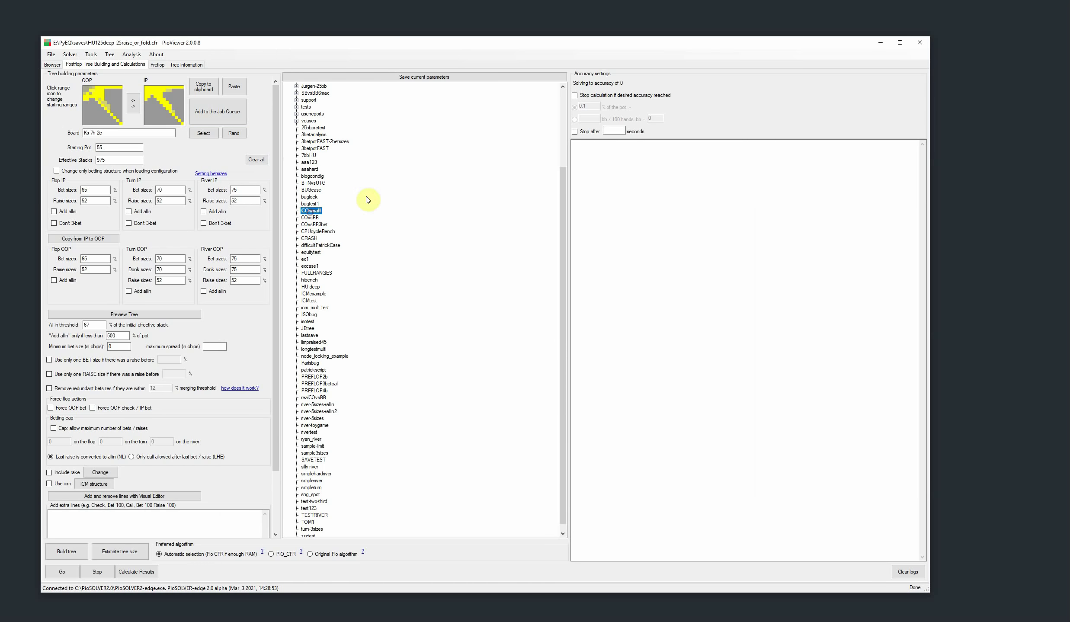
click(576, 96)
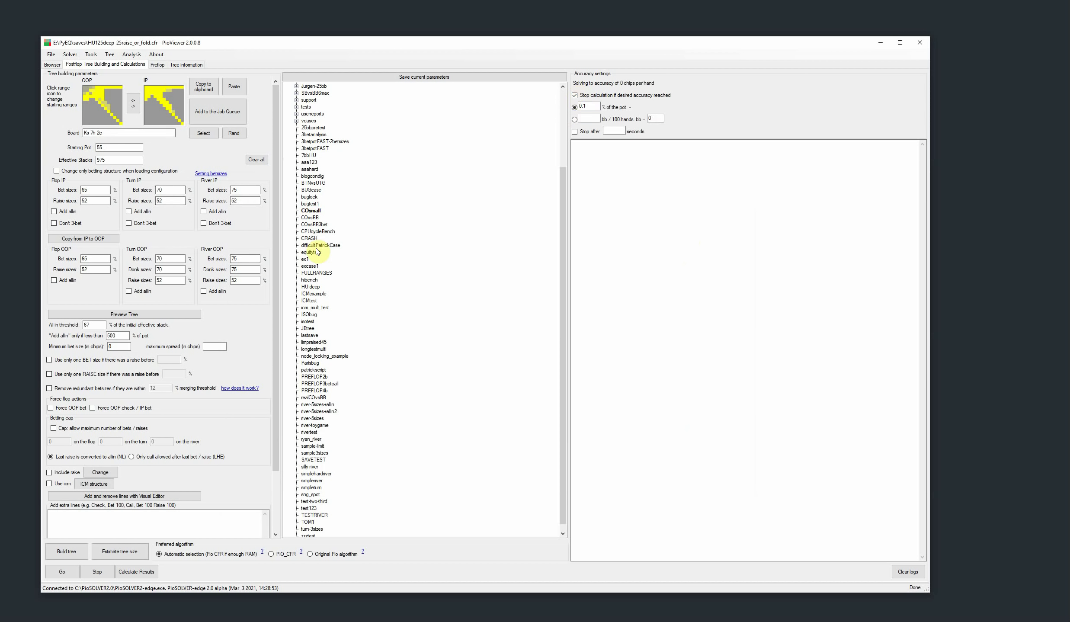
click(166, 258)
click(65, 551)
click(61, 572)
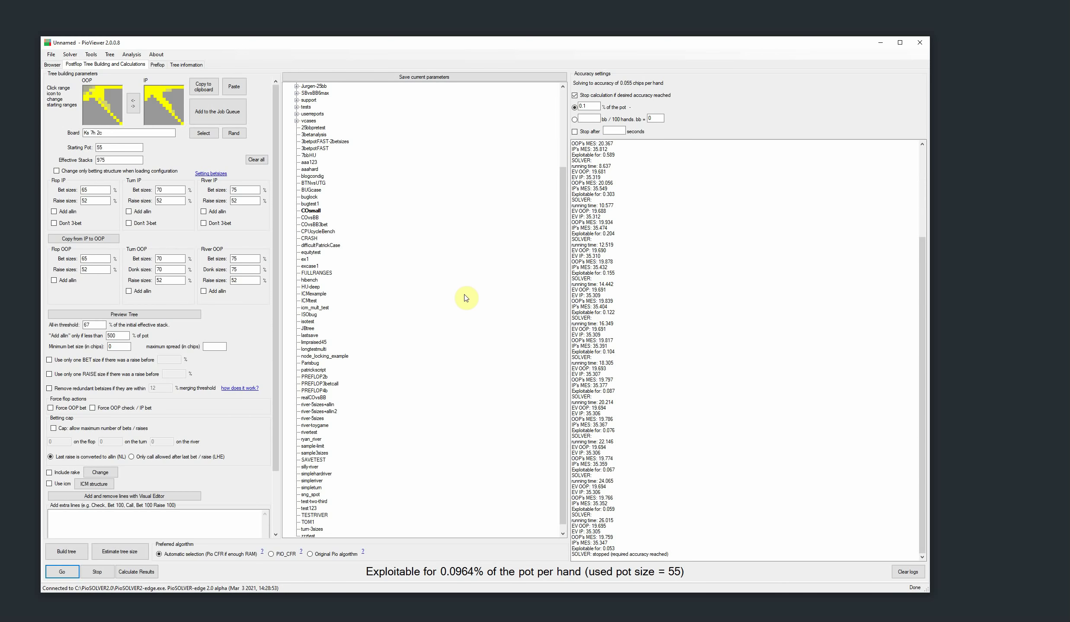
Step: Browse the solved tree with Strategy + EV, viewing OOP's response to the 36 bet and IP's decision after OOP's check
click(53, 64)
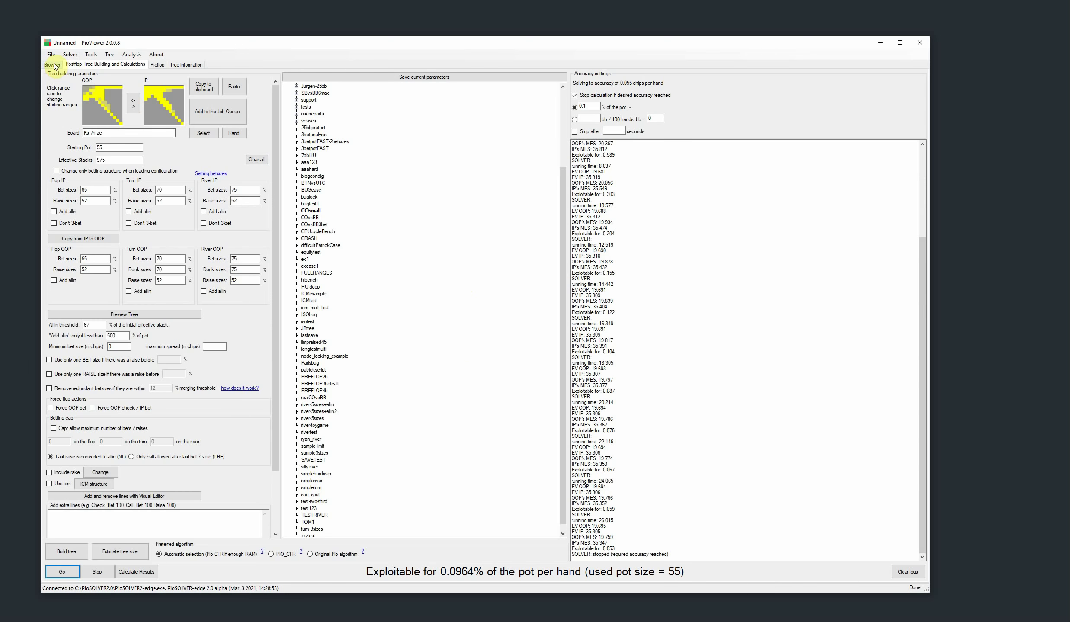
click(167, 85)
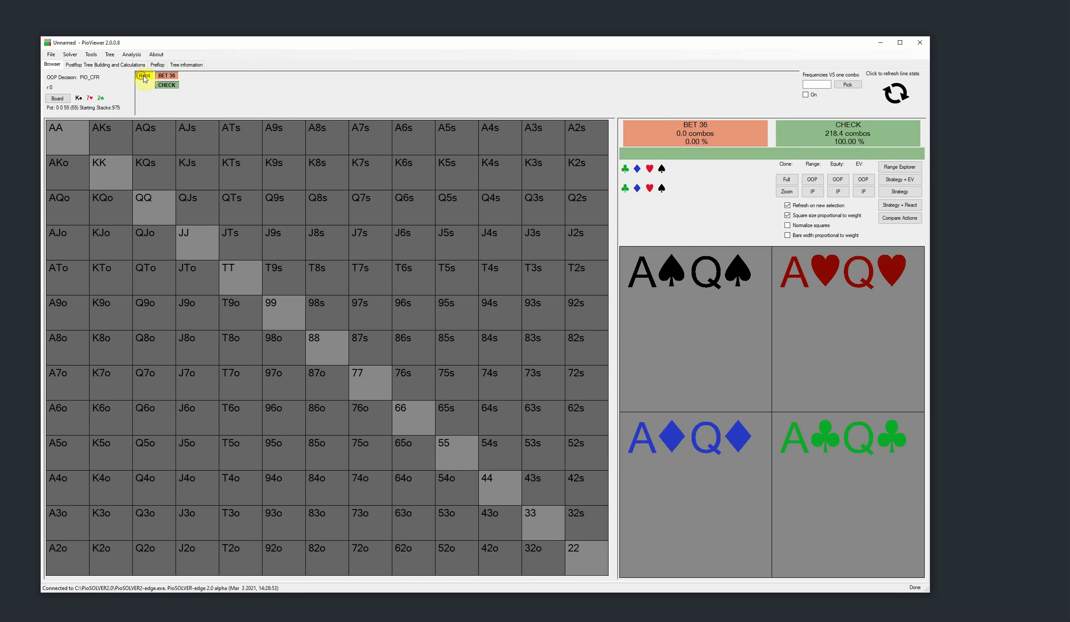
click(193, 75)
click(899, 179)
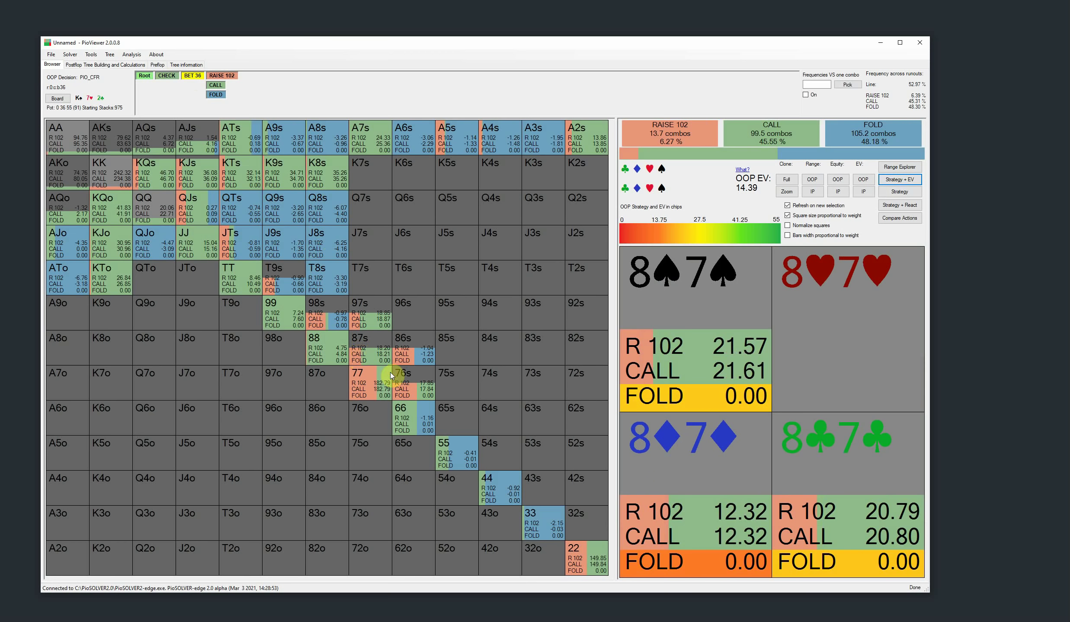
click(417, 352)
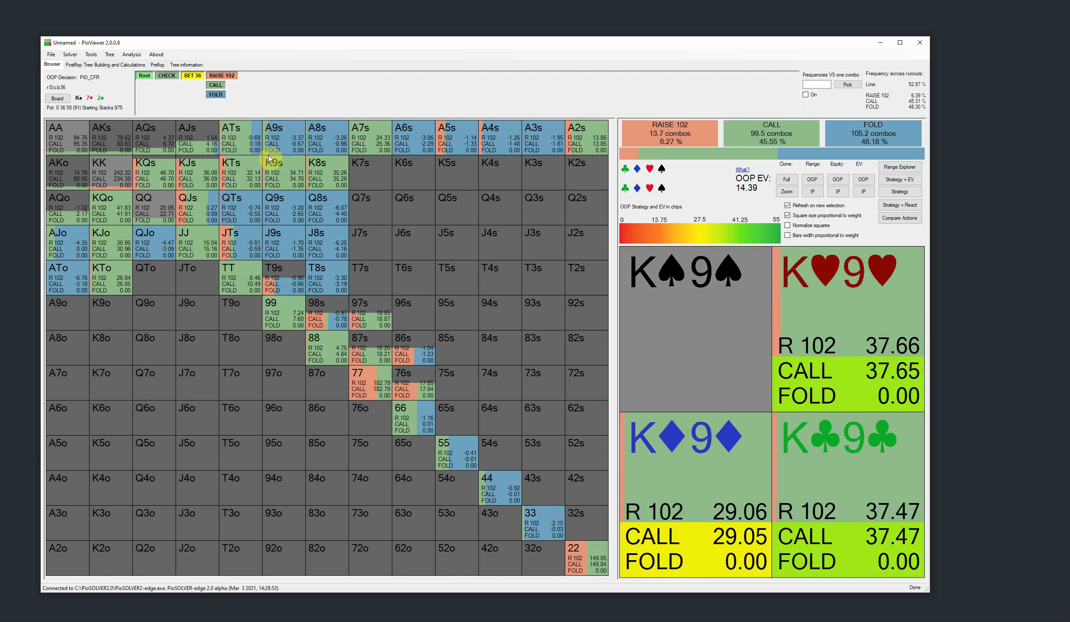
click(164, 77)
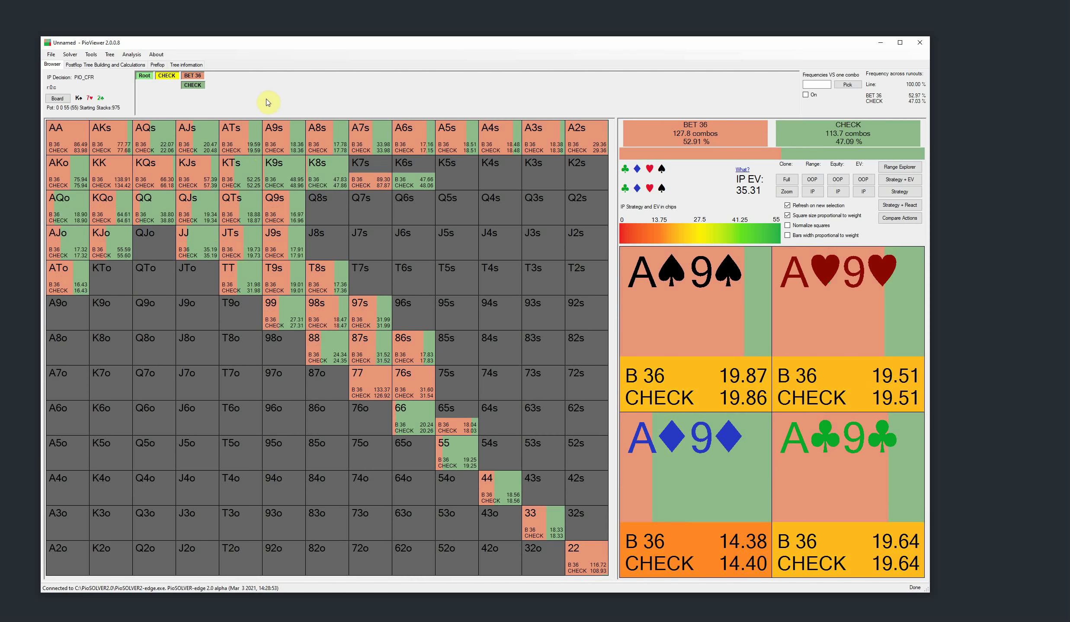
Step: Open the Set and Lock Strategy window for IP's decision after the check, and enlarge it
click(91, 55)
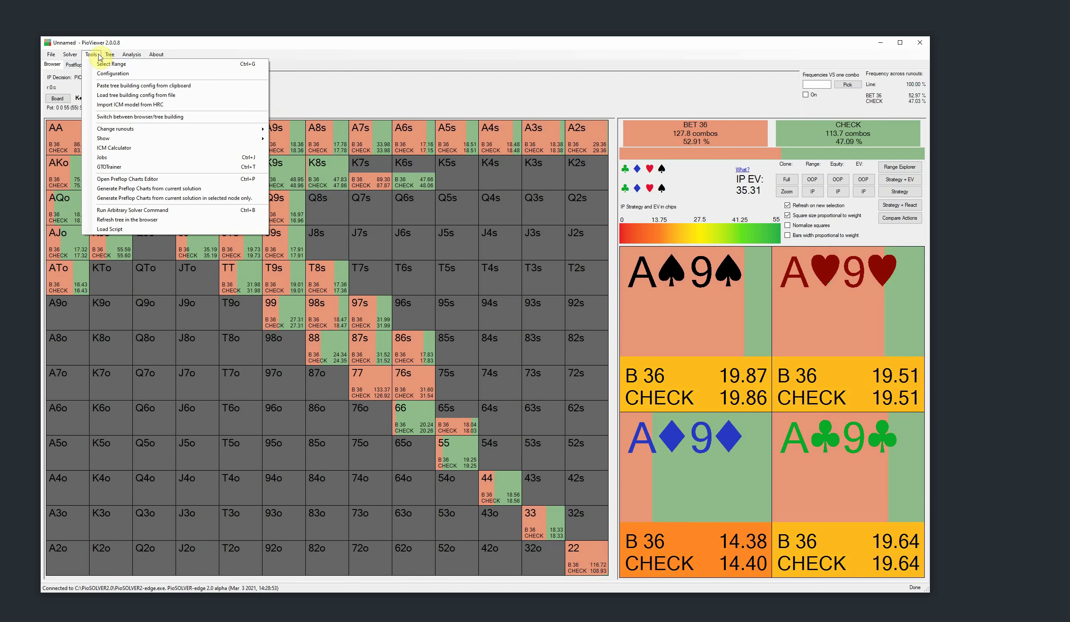
mouse_move(109, 57)
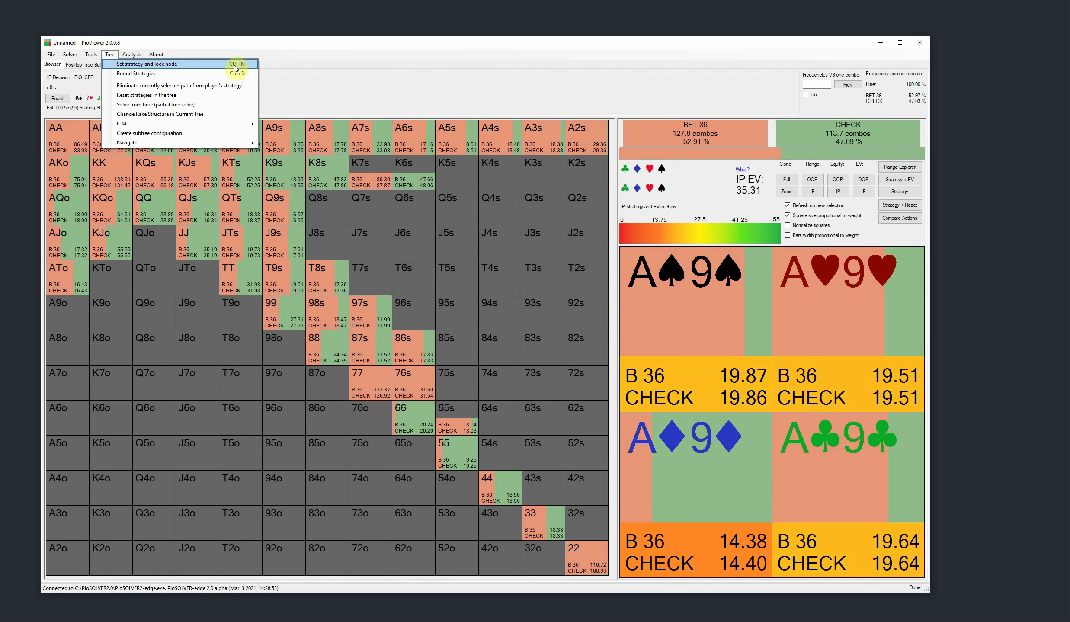
click(346, 42)
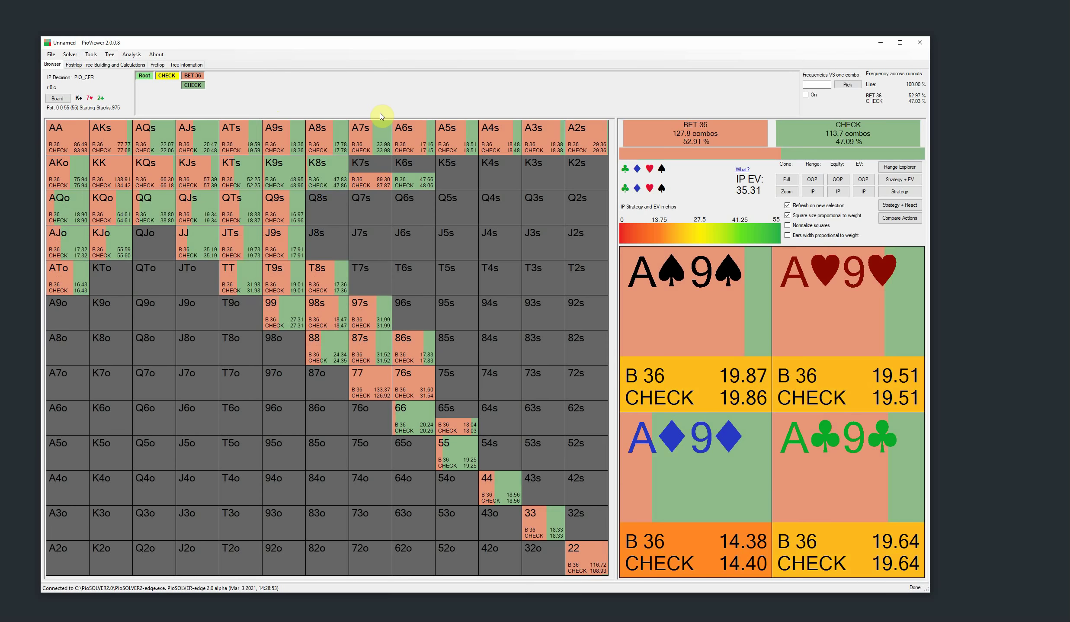
key(ctrl+n)
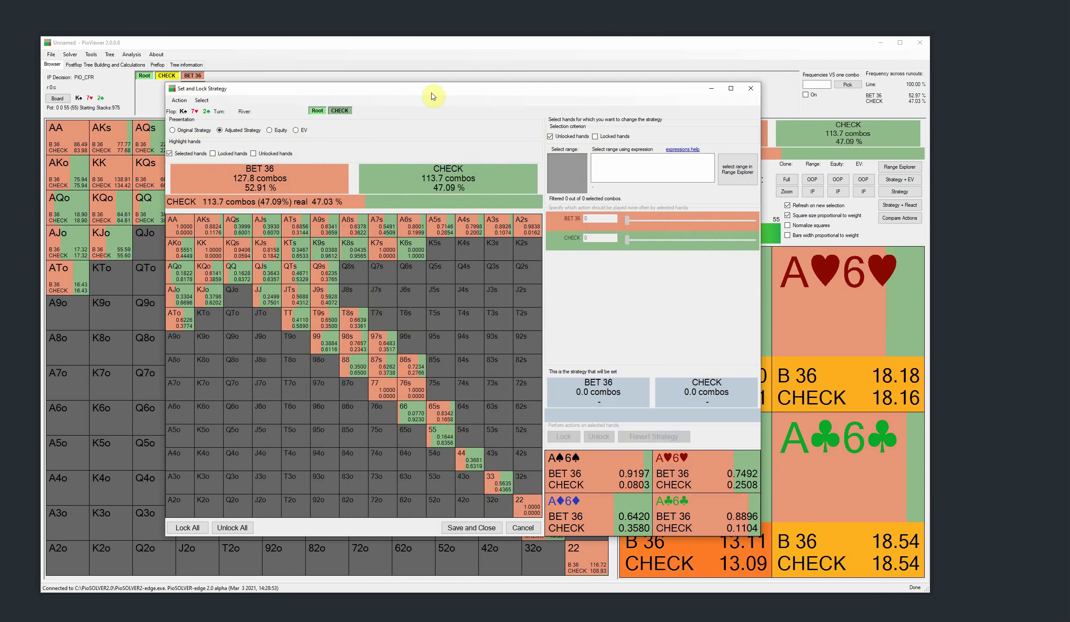
drag(432, 96, 416, 109)
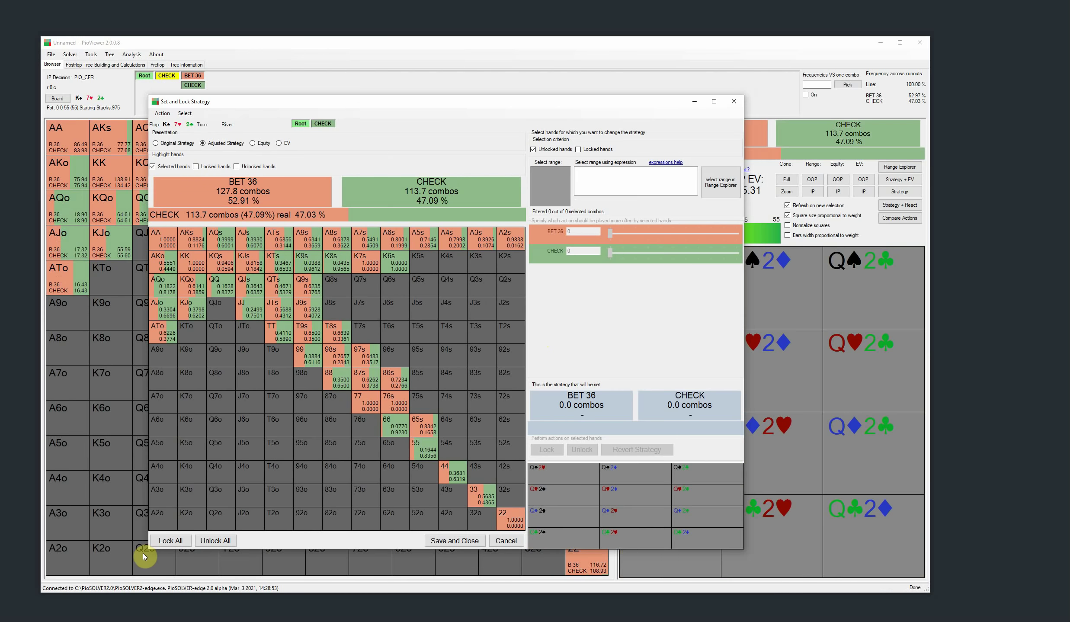
drag(147, 550, 121, 563)
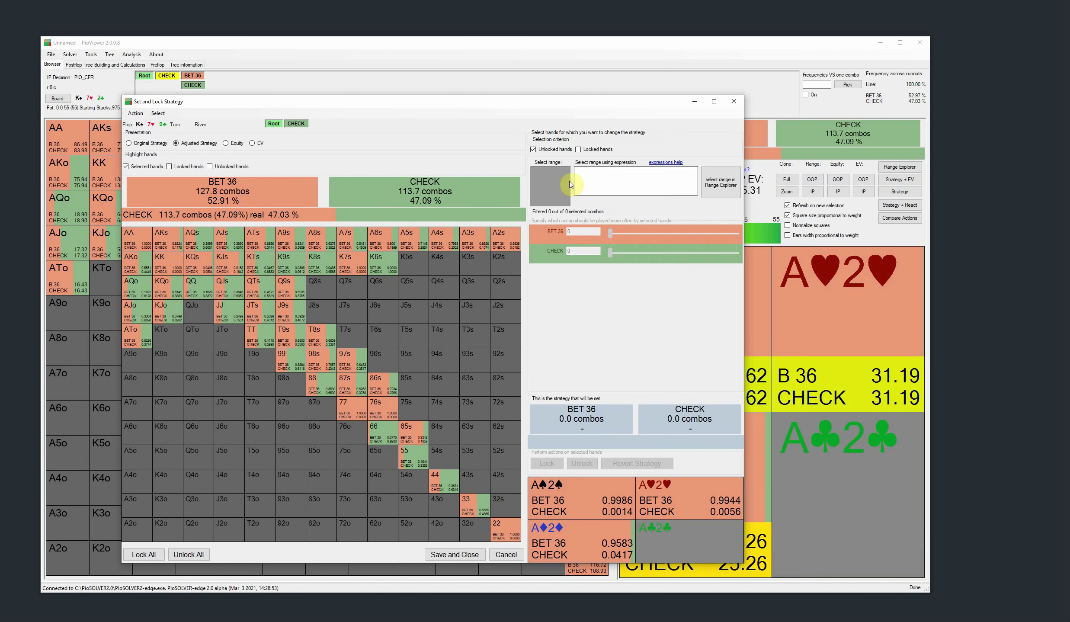
Step: Try selecting the hands to adjust with the expression top_pair, and clear the expression
click(633, 186)
text(top)
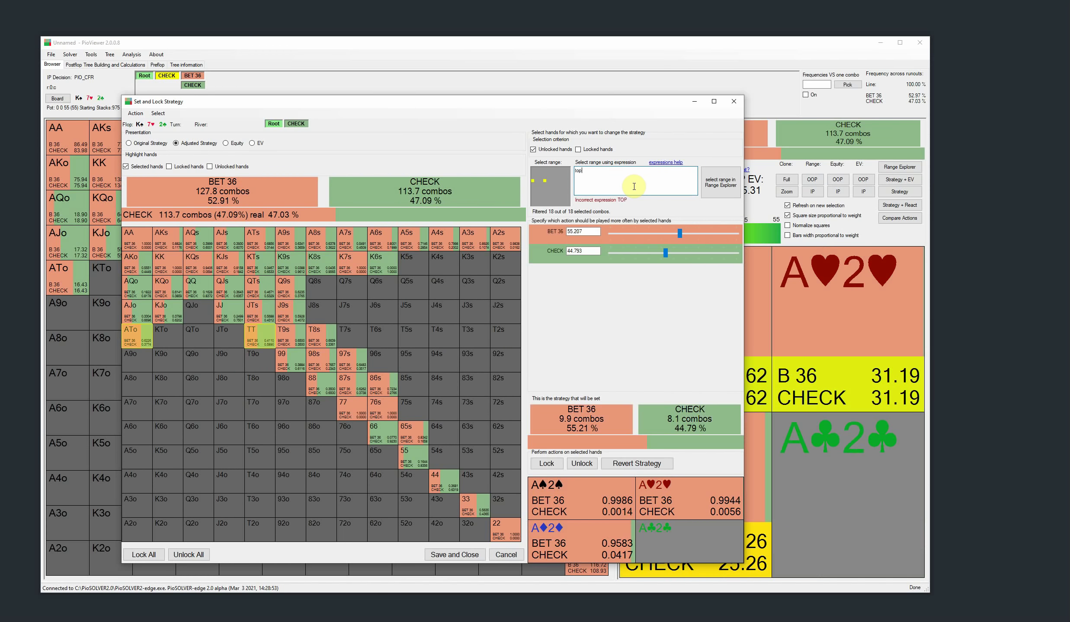
text(_pair)
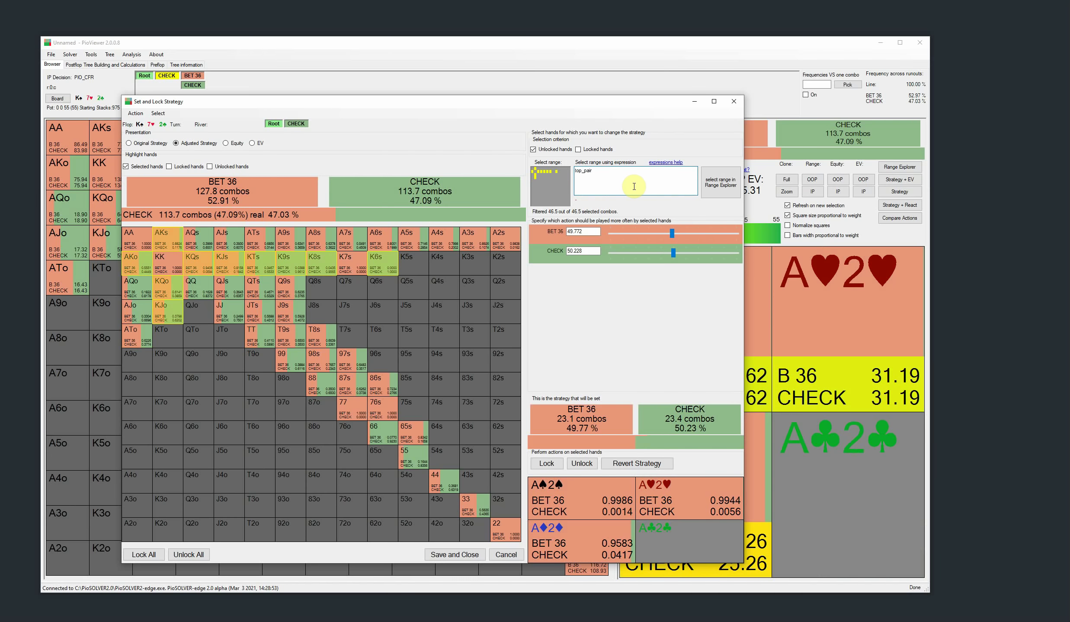
key(BackSpace)
key(BackSpace)
key(BackSpace)
key(BackSpace)
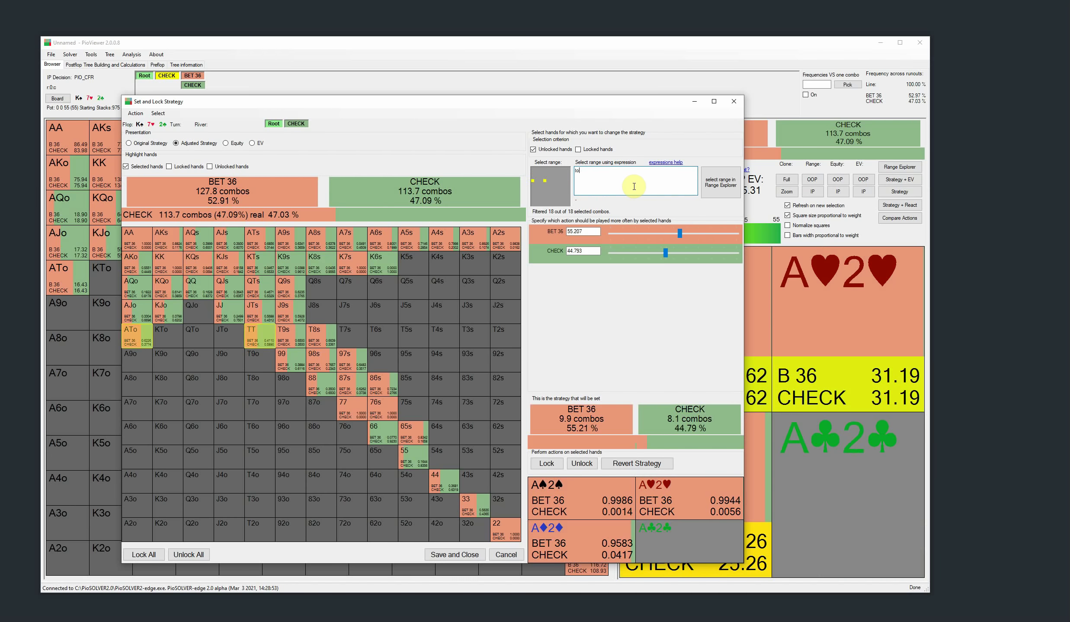
Step: Select only the top_pair hands for adjustment using the Range Explorer
click(711, 184)
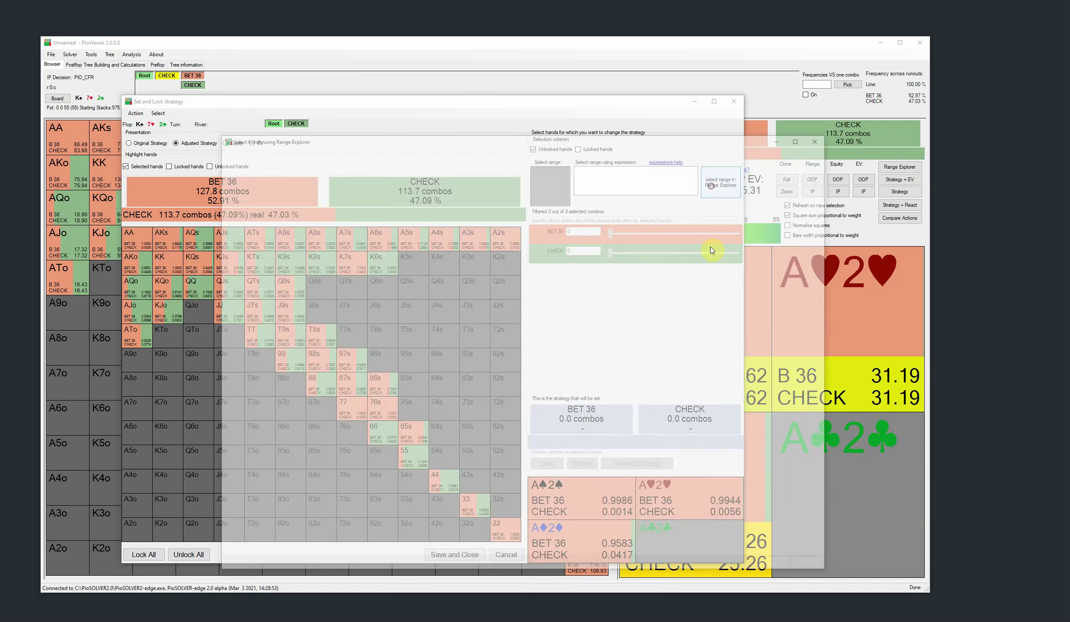
drag(557, 142, 517, 135)
click(465, 161)
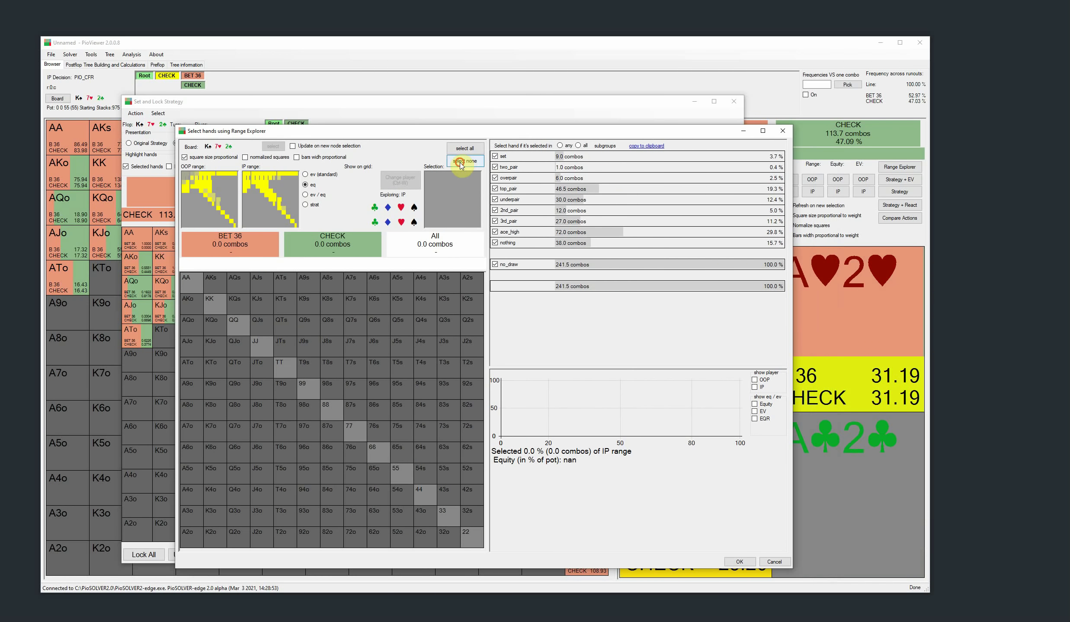
click(495, 189)
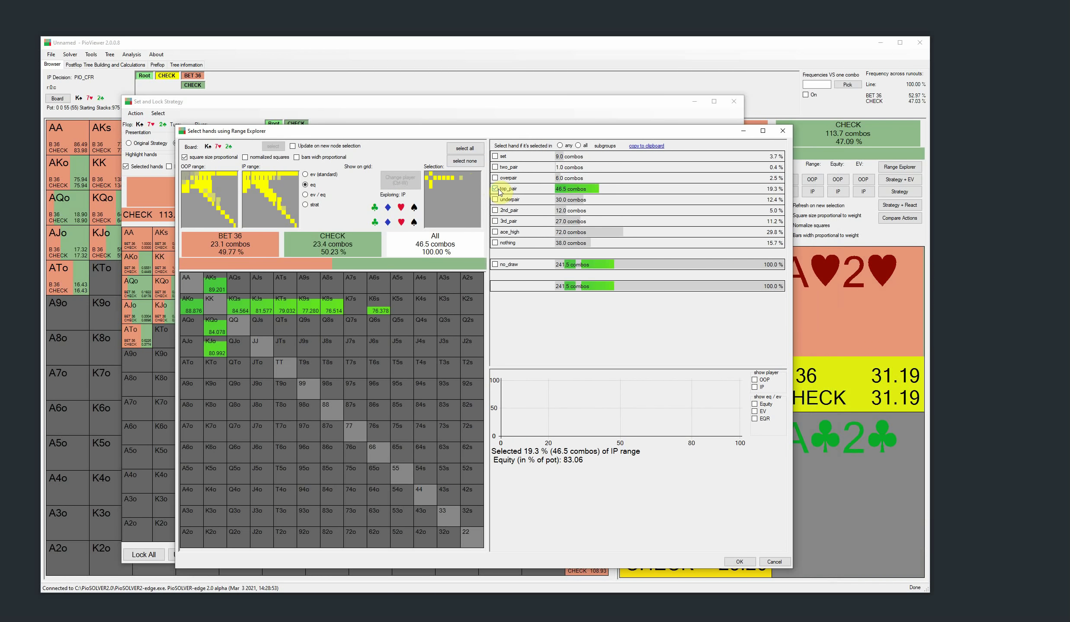
click(738, 561)
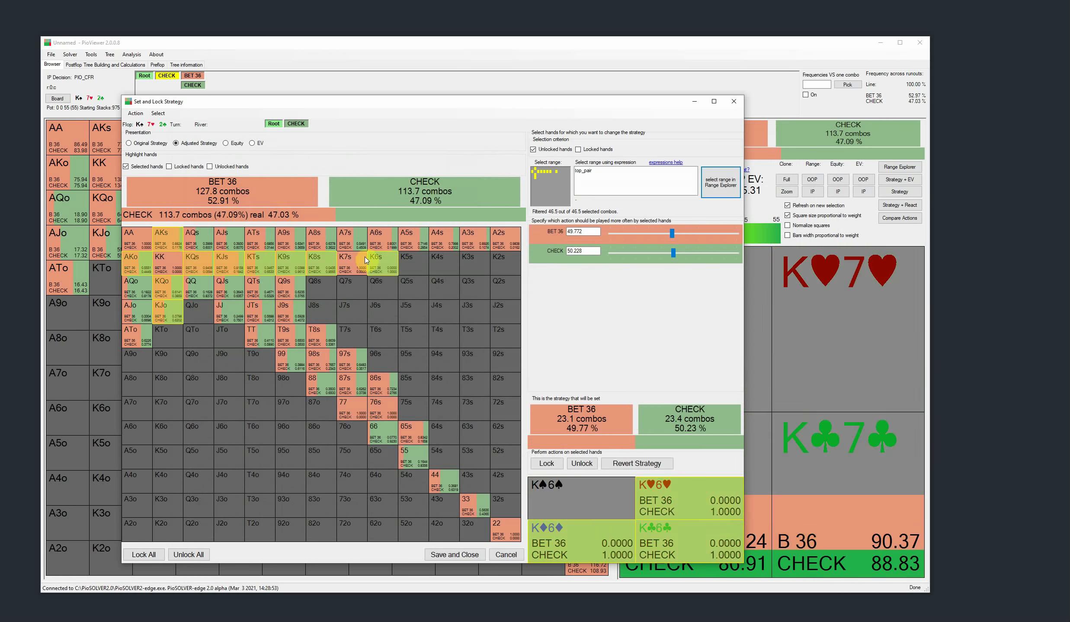
Step: Compare the highlighting of locked and unlocked hands in the grid, leaving only selected hands highlighted
click(169, 167)
click(226, 166)
click(219, 166)
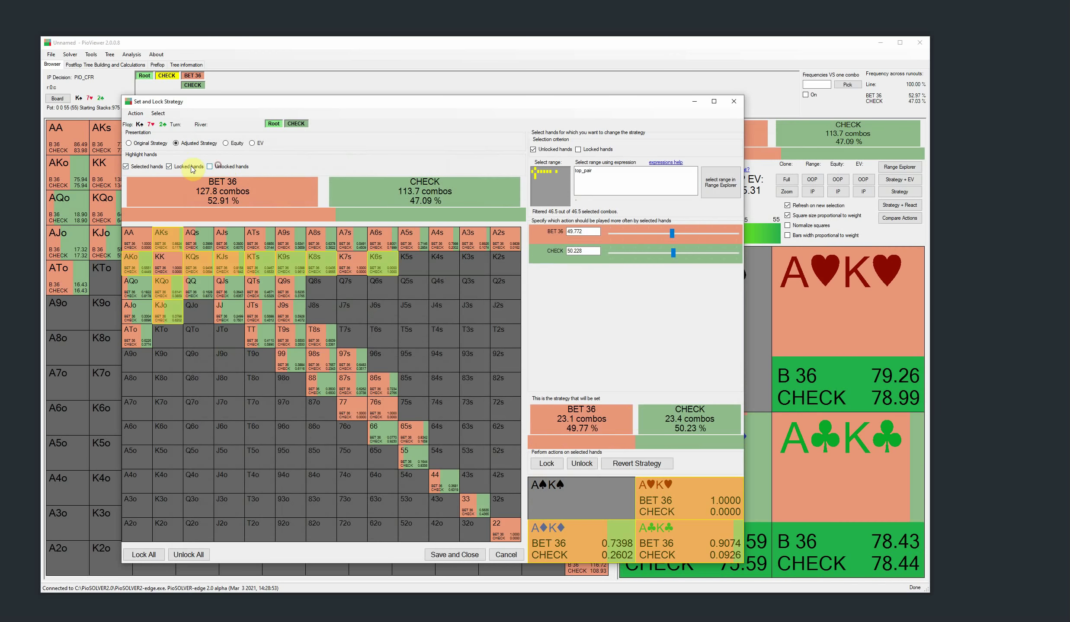
click(176, 168)
click(231, 166)
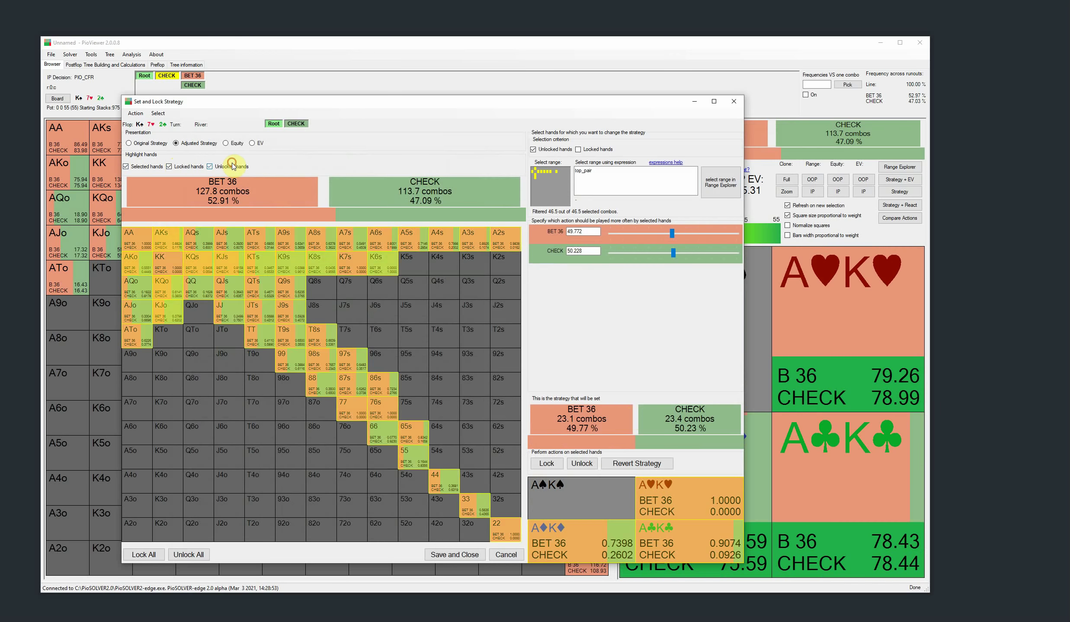
click(209, 168)
click(190, 167)
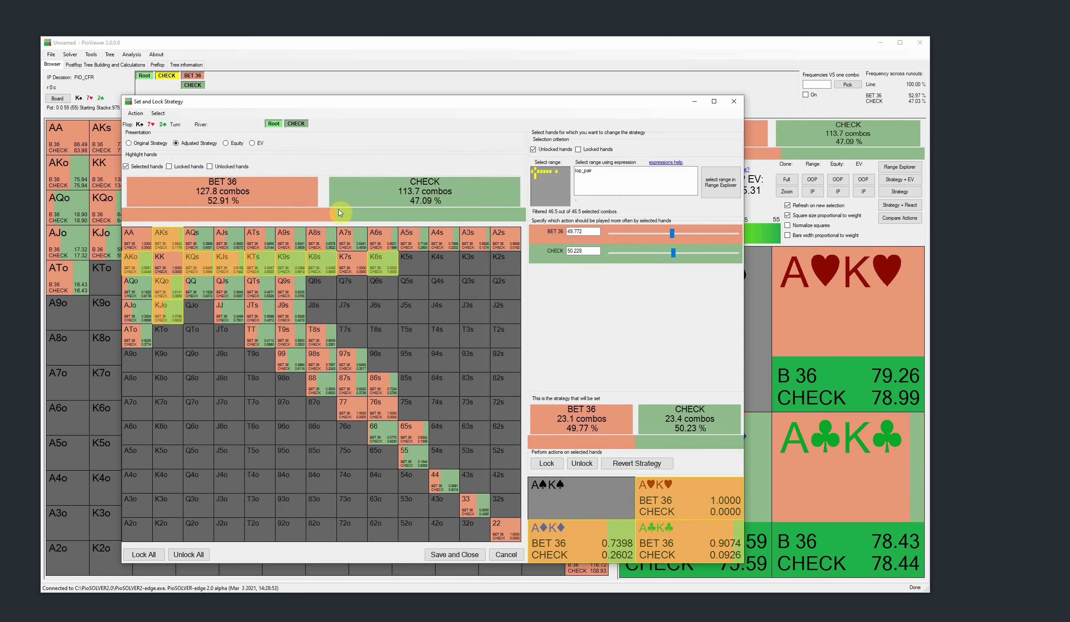
Step: Set the selected top pair hands to BET 36 at 100 and CHECK at 0, and lock them
drag(670, 239, 636, 235)
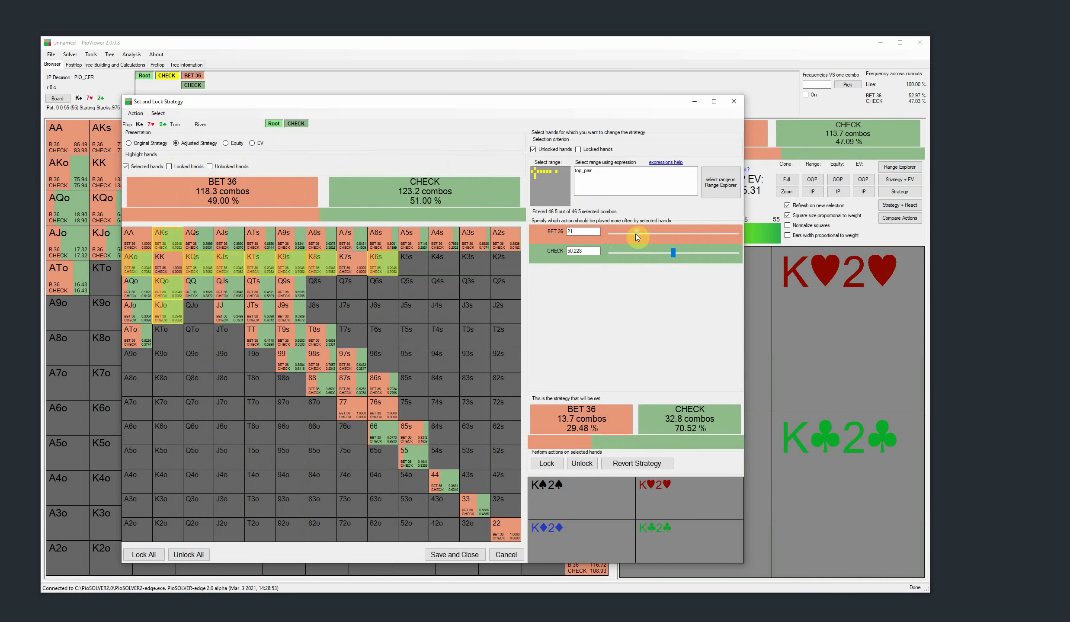
click(674, 257)
drag(687, 261, 751, 244)
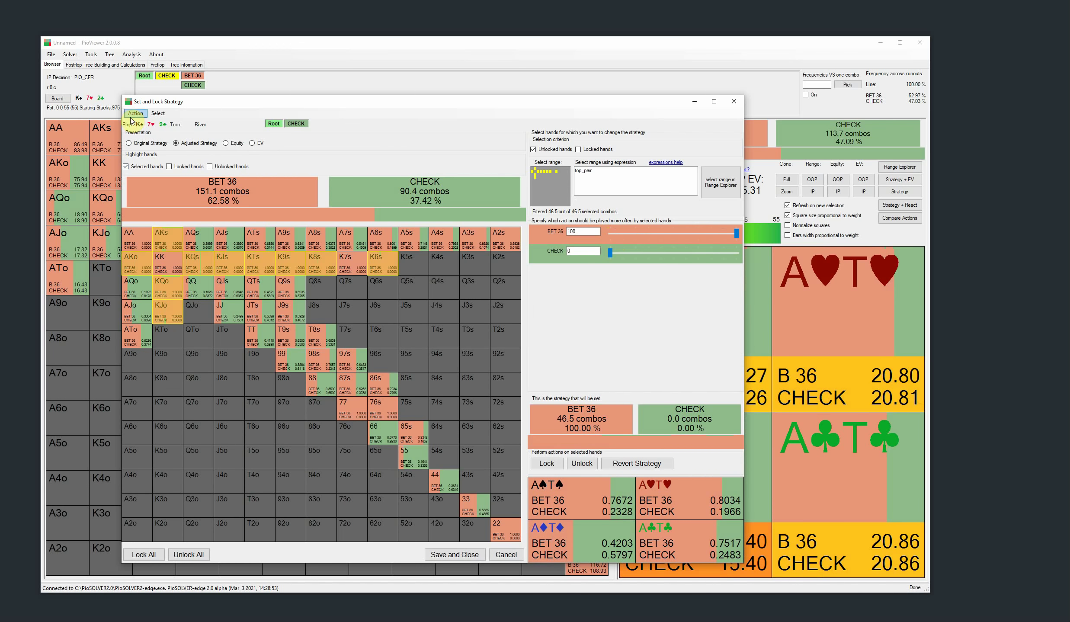
click(546, 464)
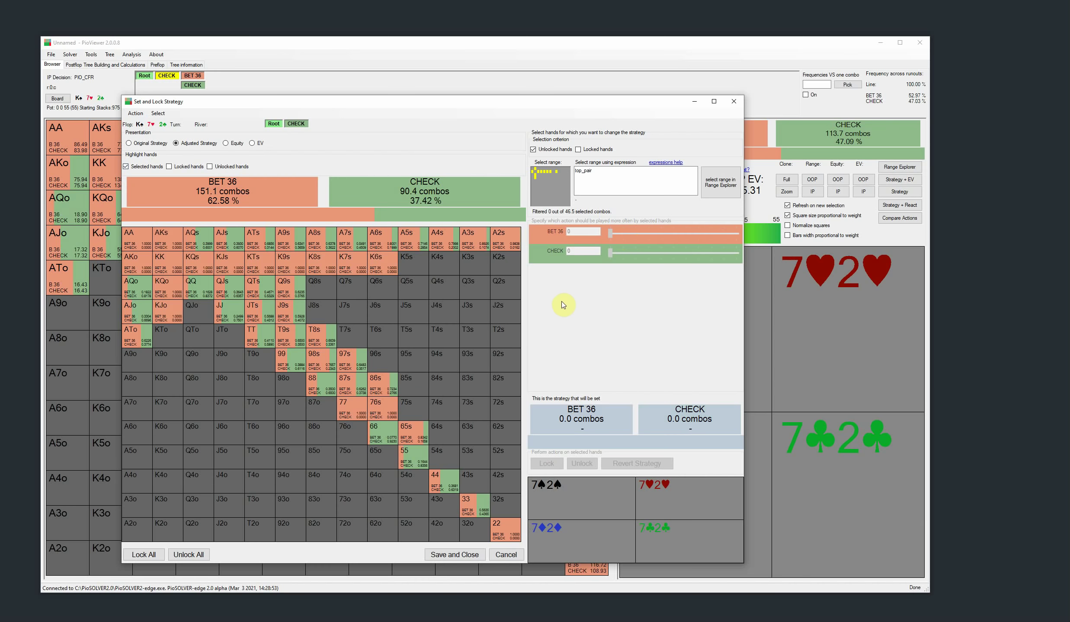
Step: Select only the set, two_pair and overpair hands using the Range Explorer
click(709, 183)
click(460, 165)
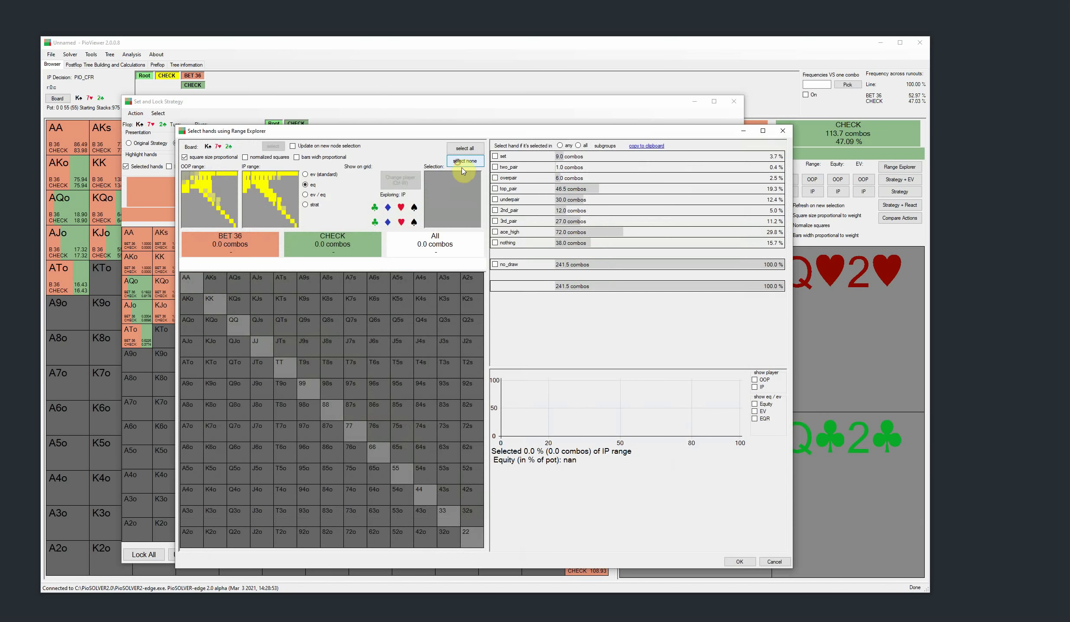
click(495, 178)
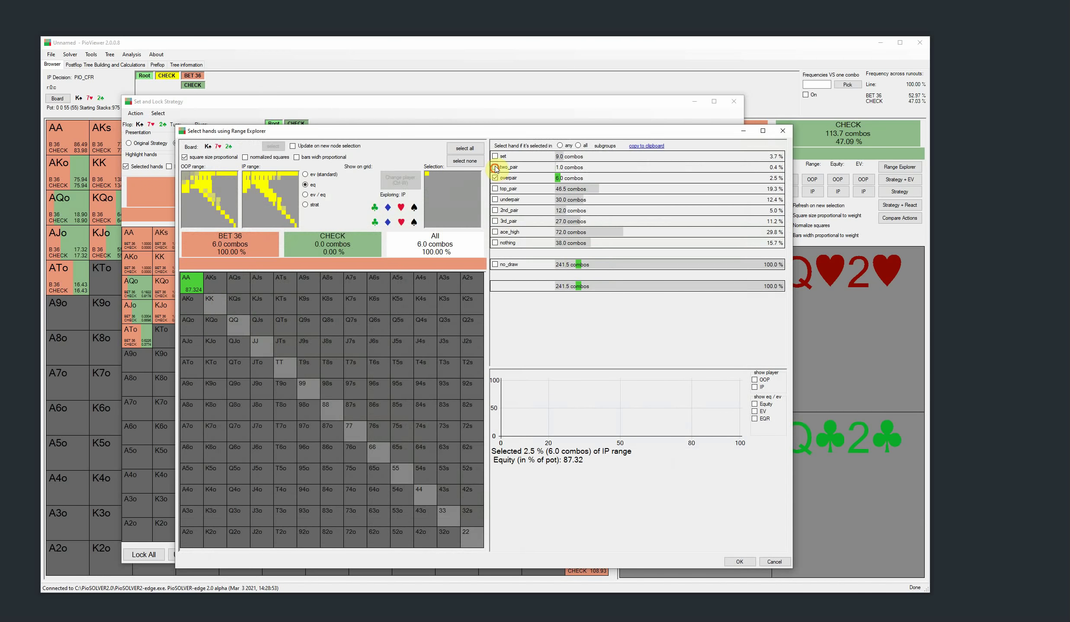
click(495, 166)
click(495, 156)
click(737, 562)
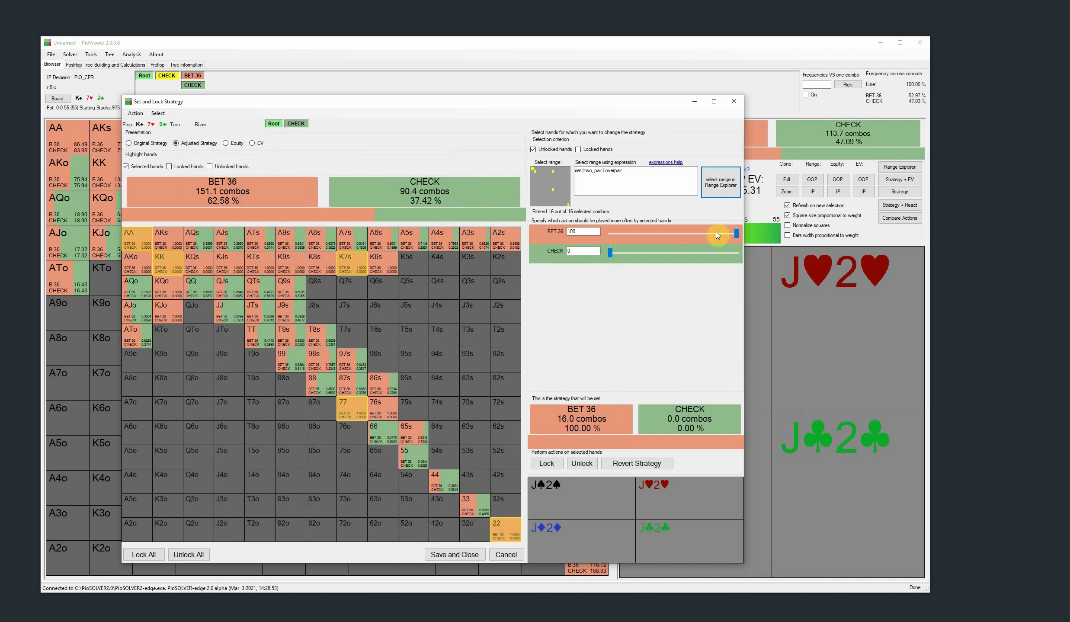
Step: Lock the set, two pair and overpair hands at BET 36 100, and highlight locked hands instead of selected ones
mouse_move(732, 233)
mouse_down()
mouse_move(625, 235)
mouse_move(747, 234)
mouse_up()
click(547, 463)
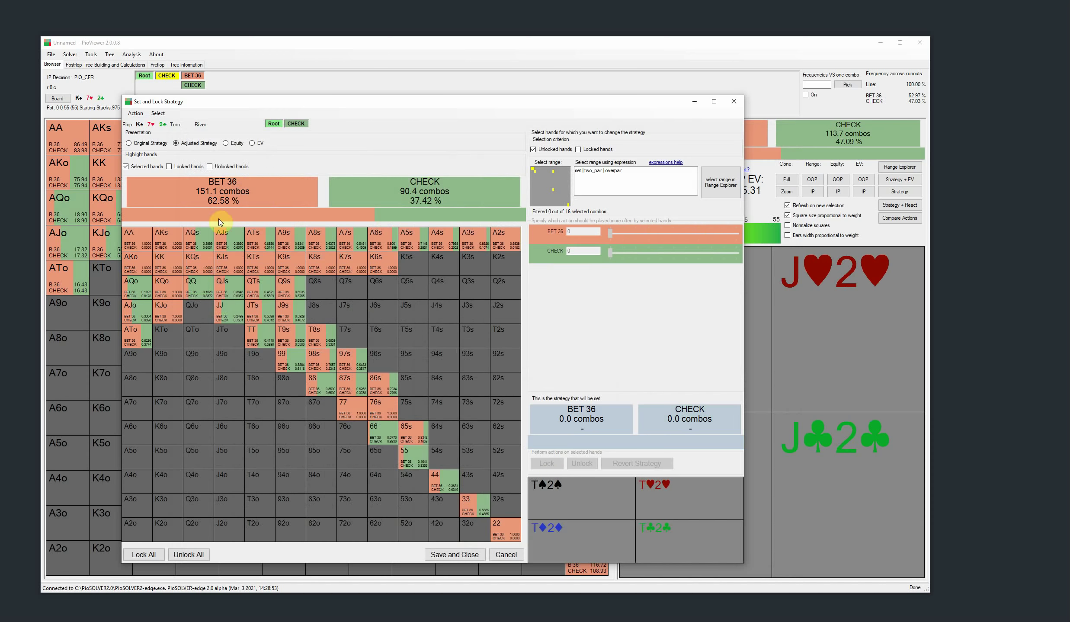
click(143, 166)
click(169, 167)
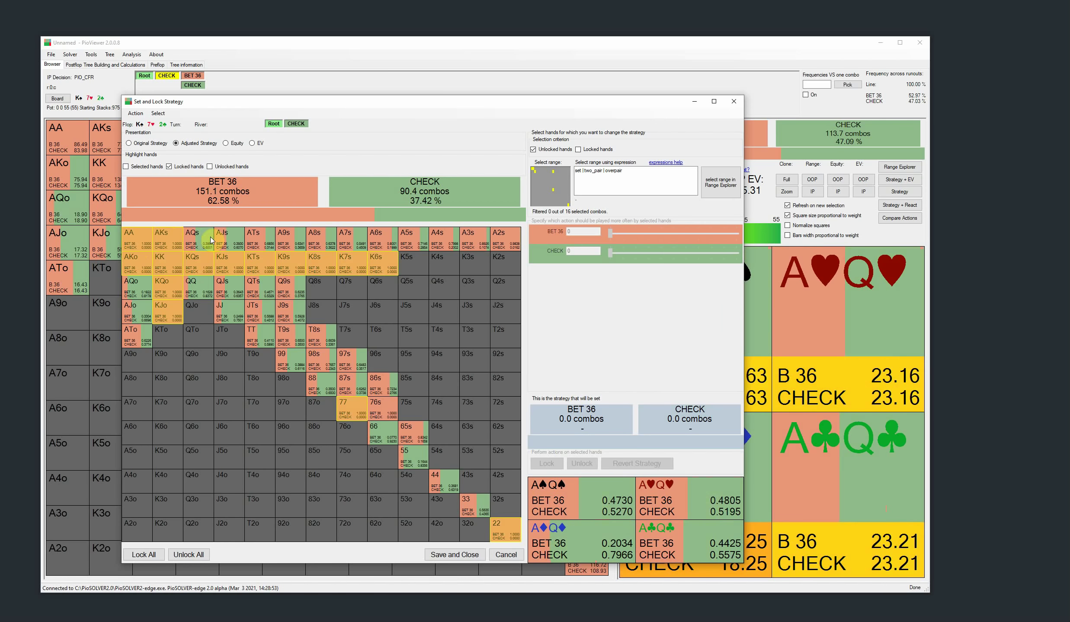
Step: Select only the ace_high hands with the Range Explorer, set CHECK to 100, lock them, and keep the adjusted strategy displayed
click(717, 175)
click(465, 161)
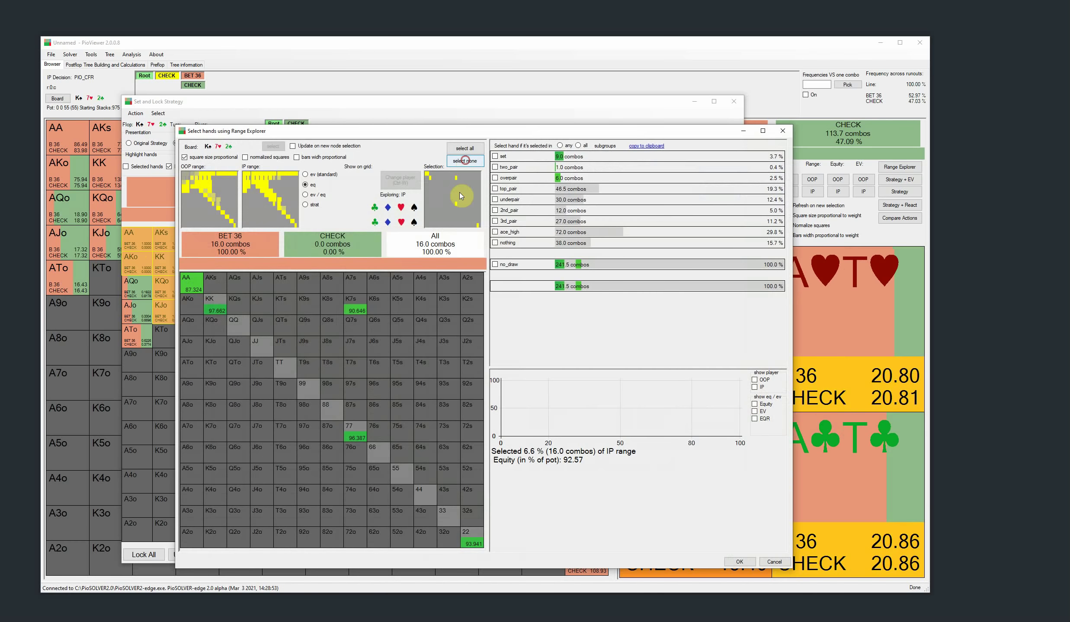
click(495, 231)
click(737, 561)
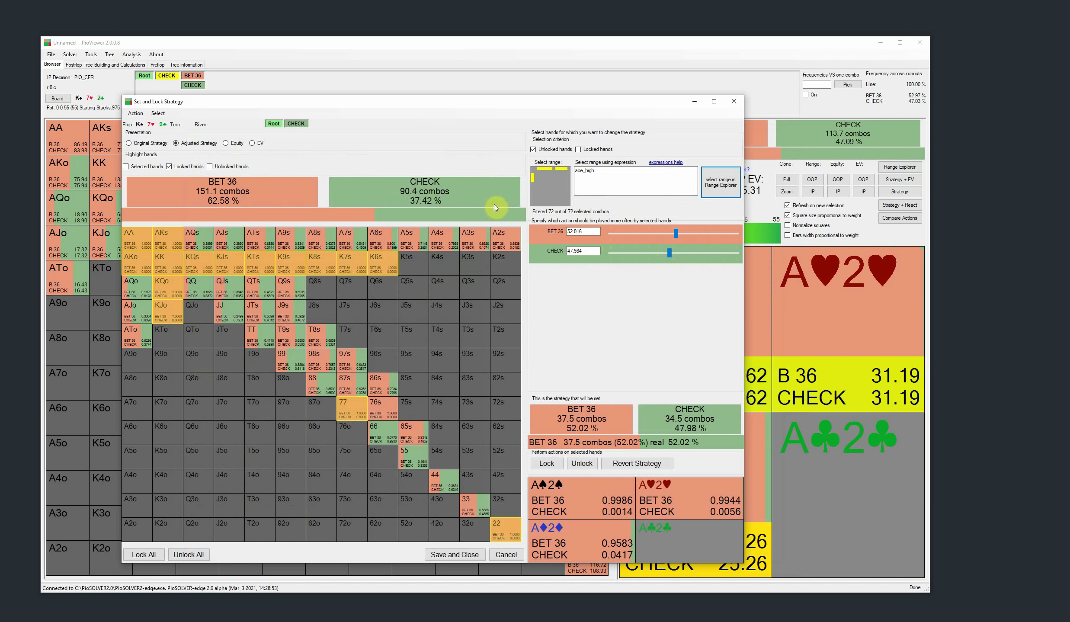
drag(669, 254, 765, 256)
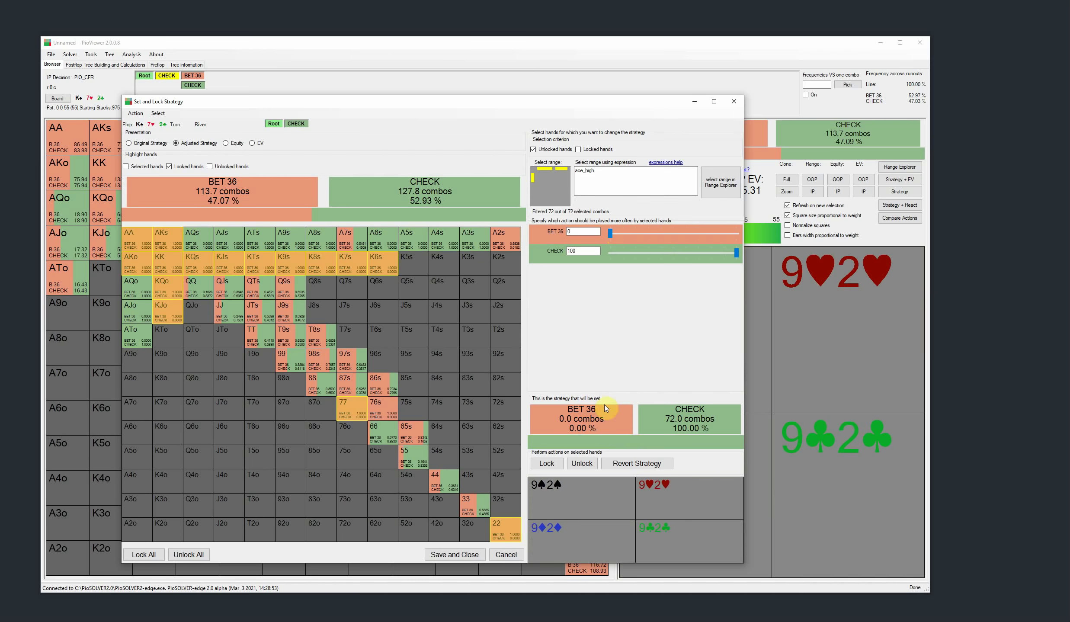
click(546, 463)
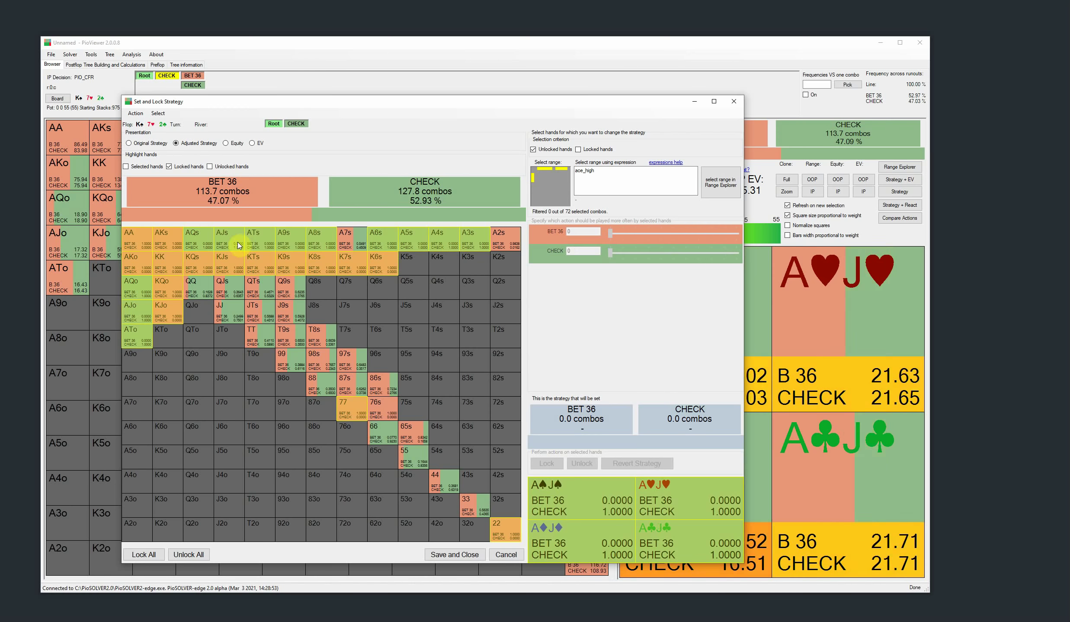
mouse_move(192, 193)
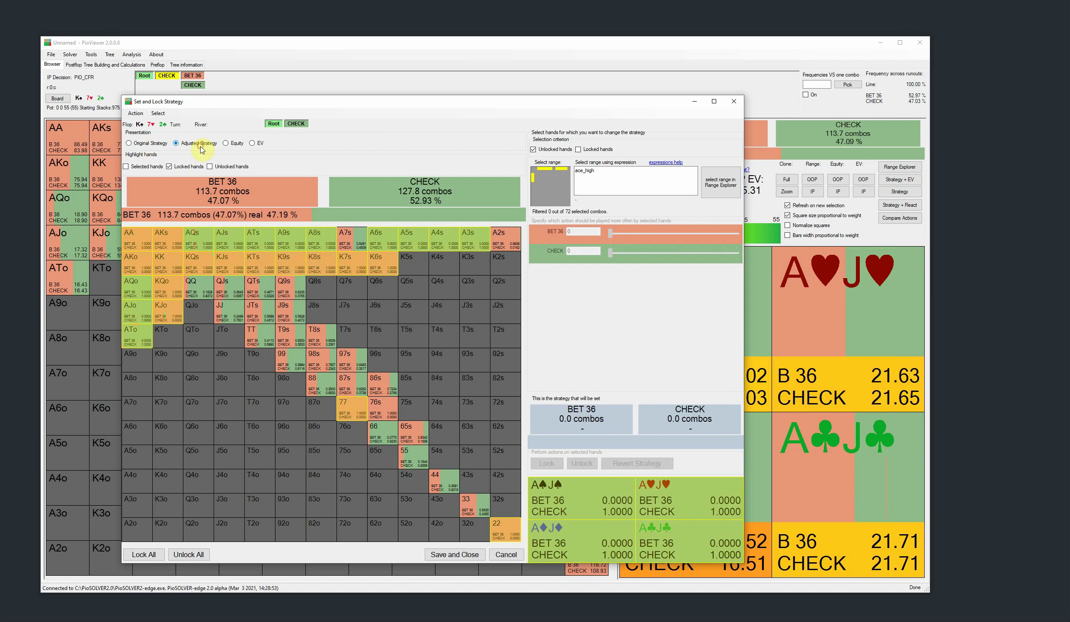
click(175, 143)
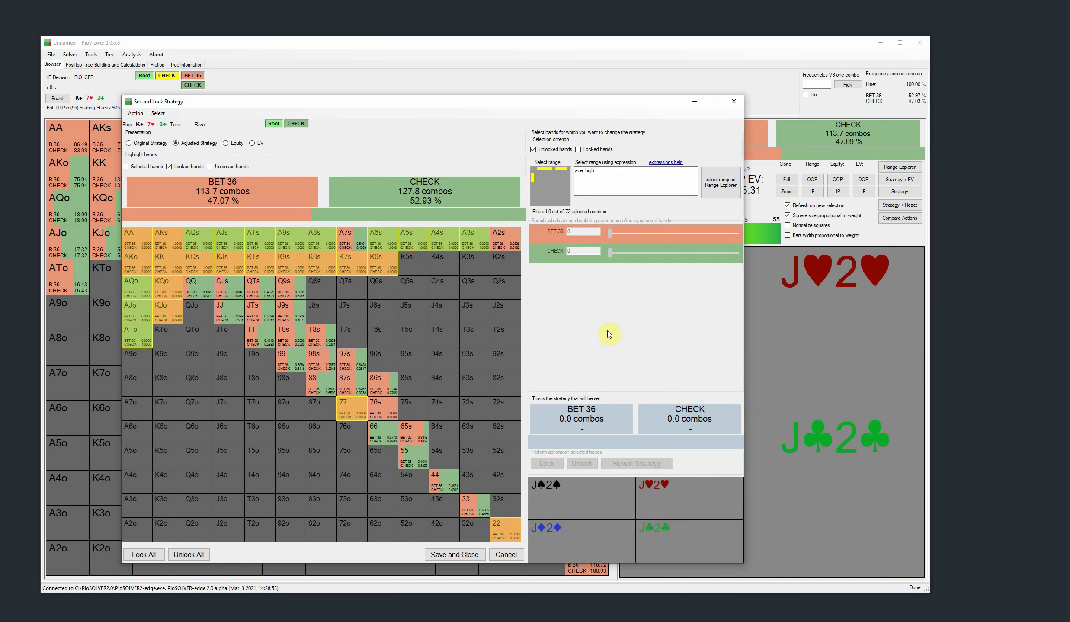
Step: Select the single combo QsJs by expression, adjust its BET 36 frequency, lock it, and save the strategy
double_click(606, 170)
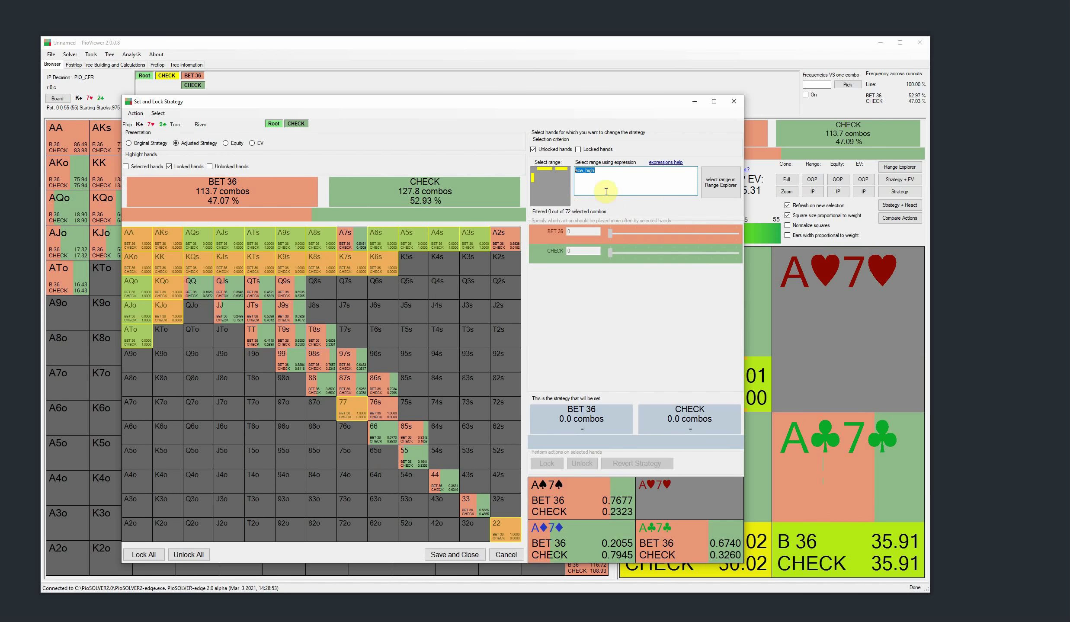
text(QsJs)
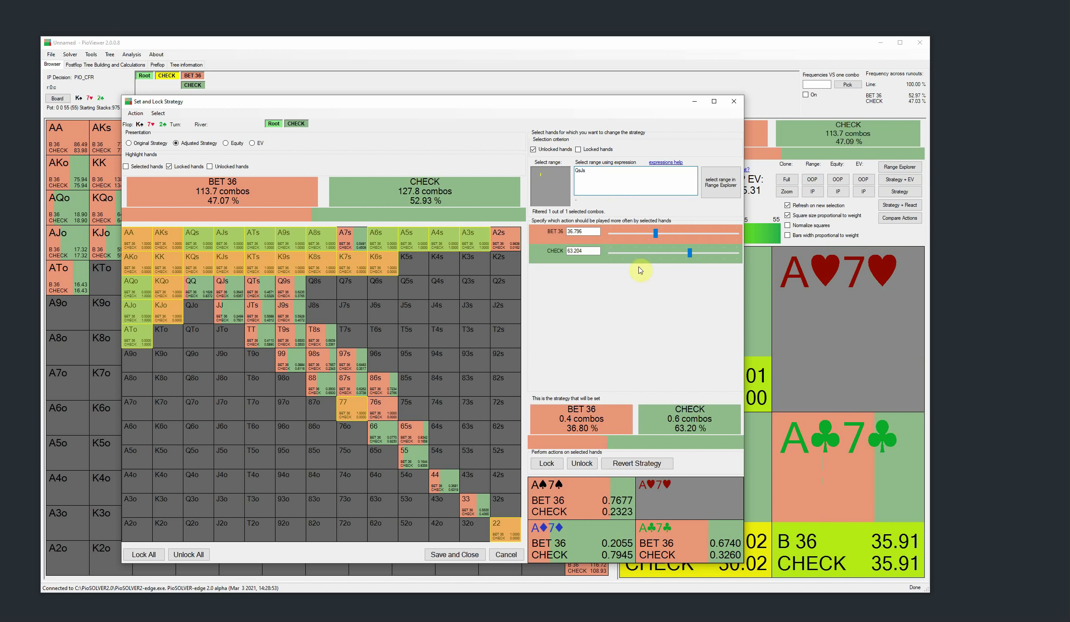
drag(655, 234, 618, 259)
click(546, 463)
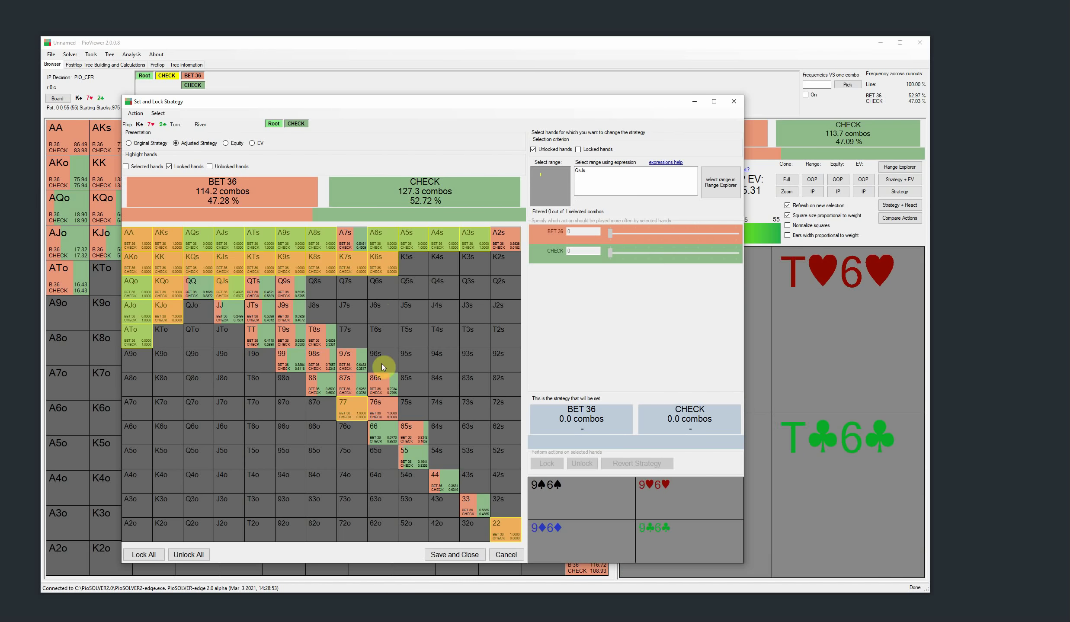
click(445, 554)
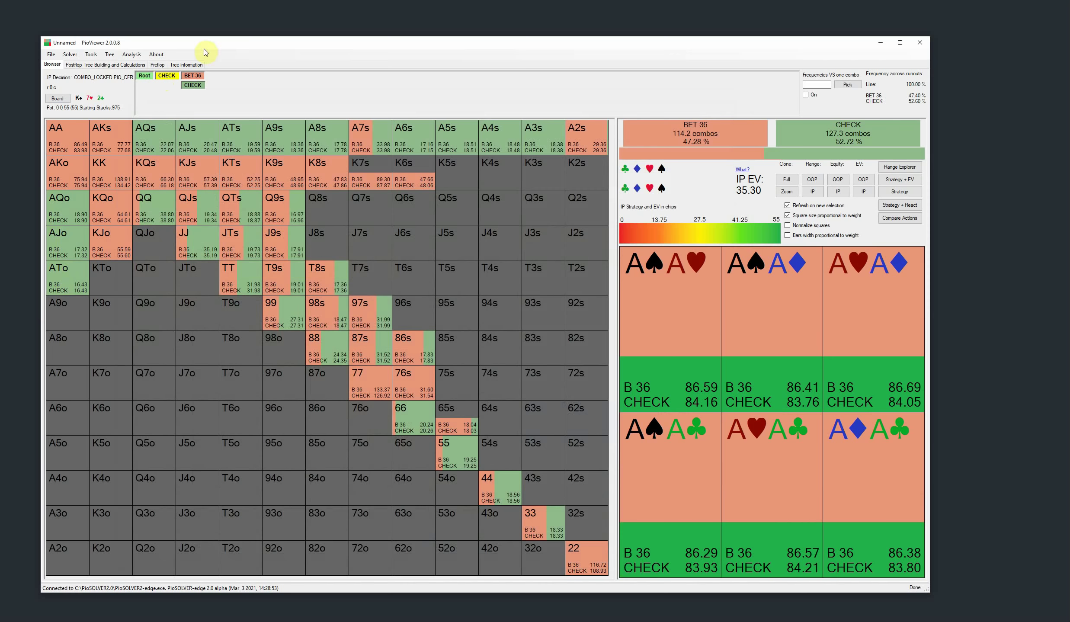
Step: Reopen the Set and Lock Strategy window, examine the saved locks by switching the selected, locked and unlocked highlights, and close it
drag(241, 40, 243, 42)
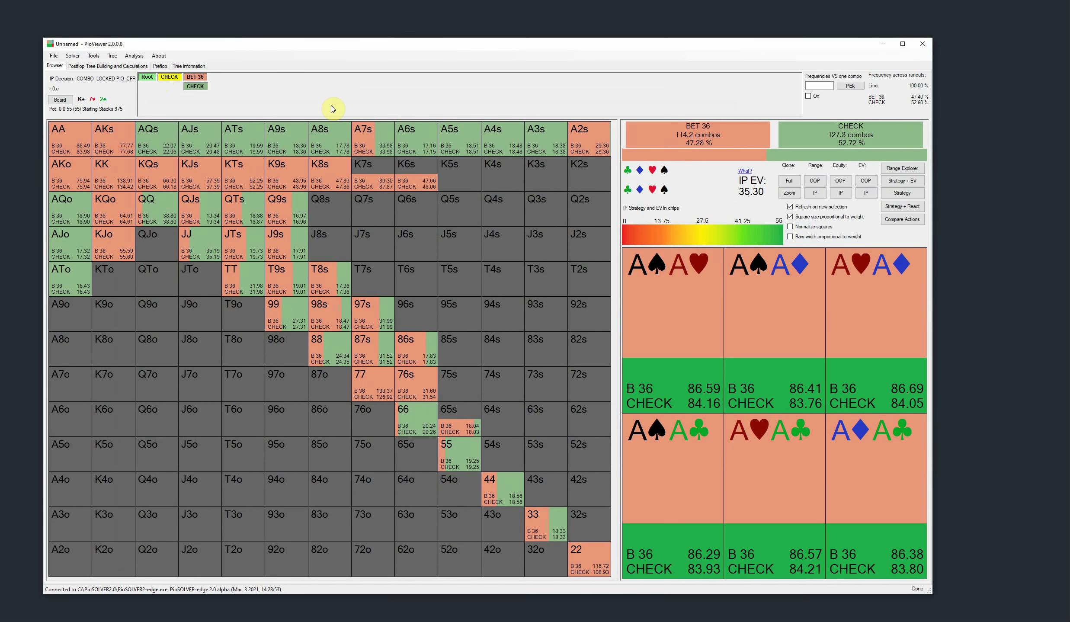
key(ctrl+l)
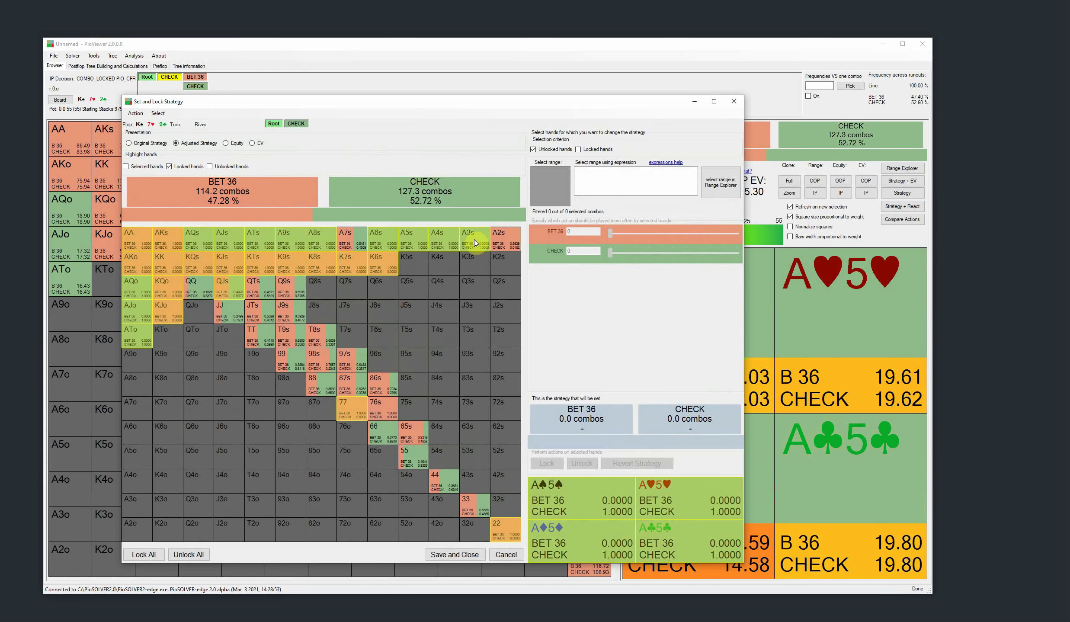
click(169, 167)
click(223, 167)
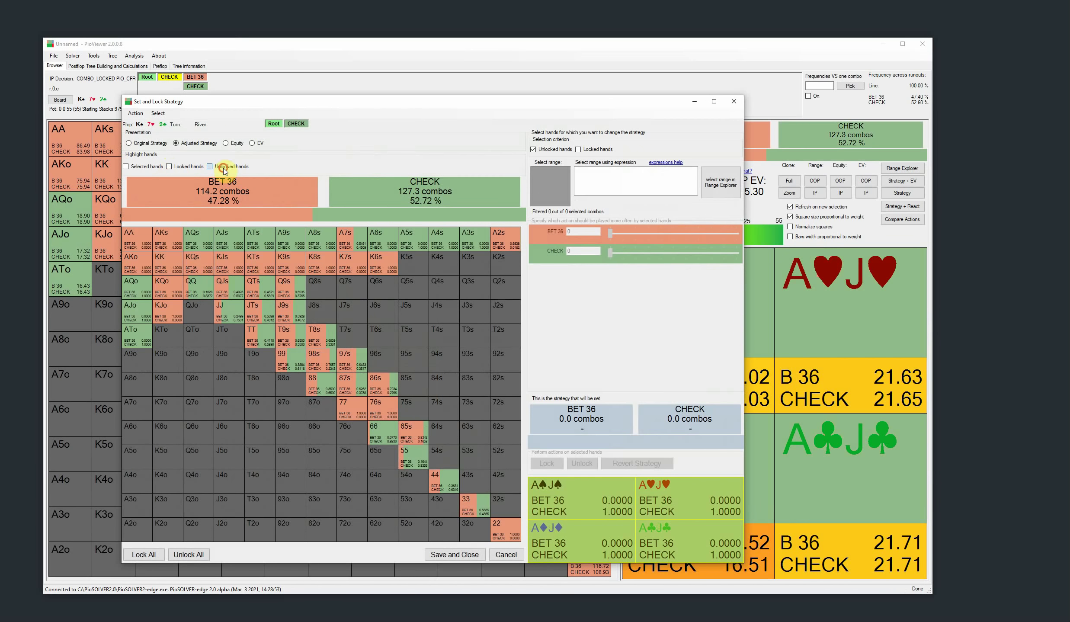
click(223, 168)
click(136, 167)
click(180, 168)
click(227, 169)
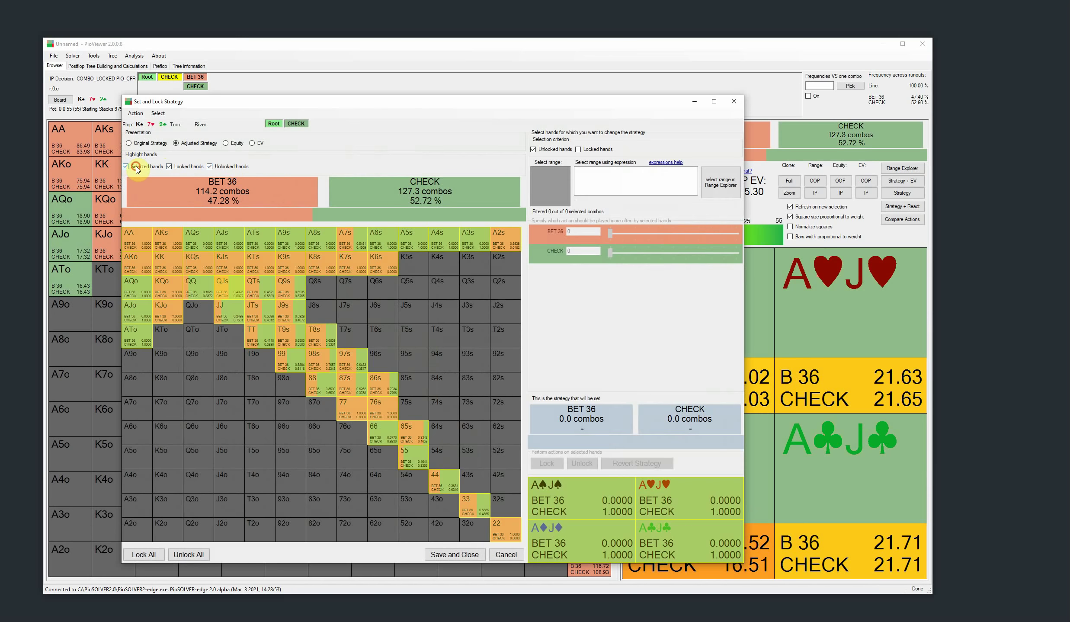
click(188, 169)
click(223, 167)
click(187, 167)
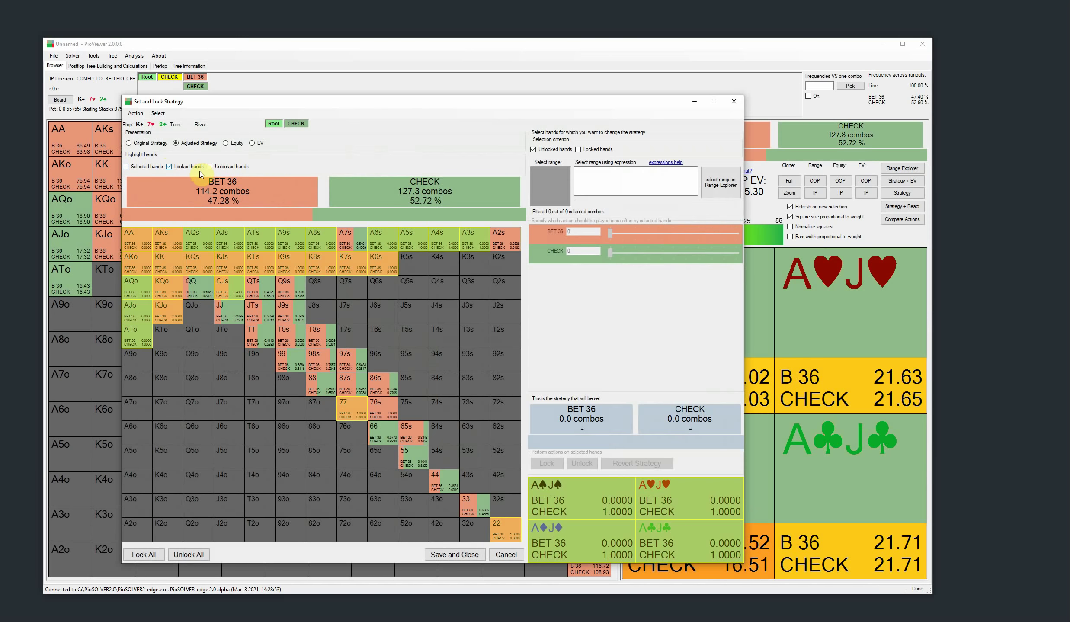
click(182, 167)
click(148, 166)
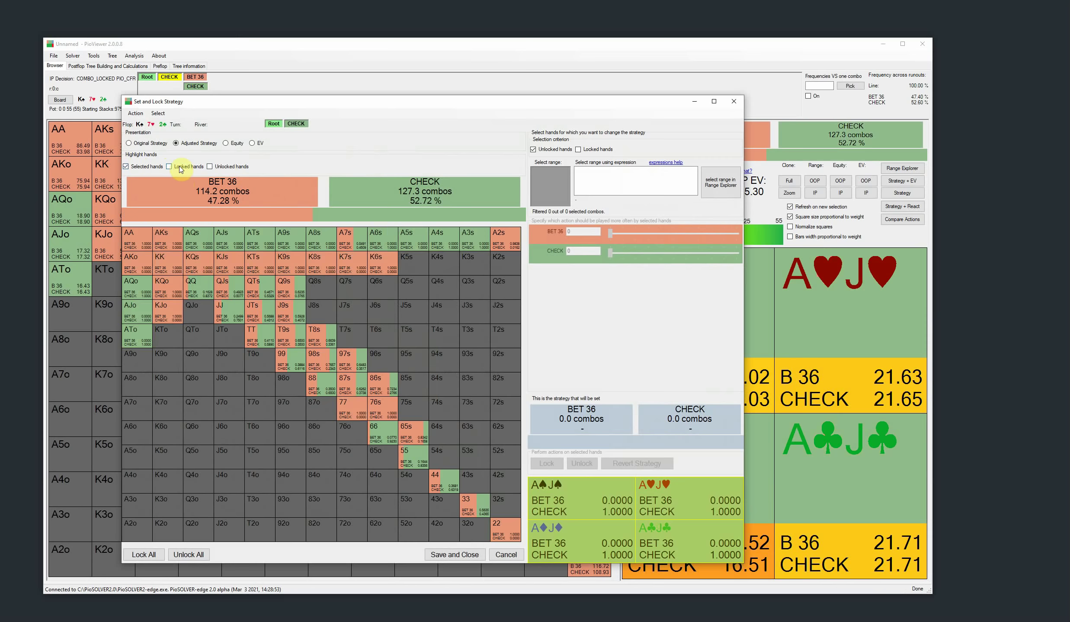
click(201, 170)
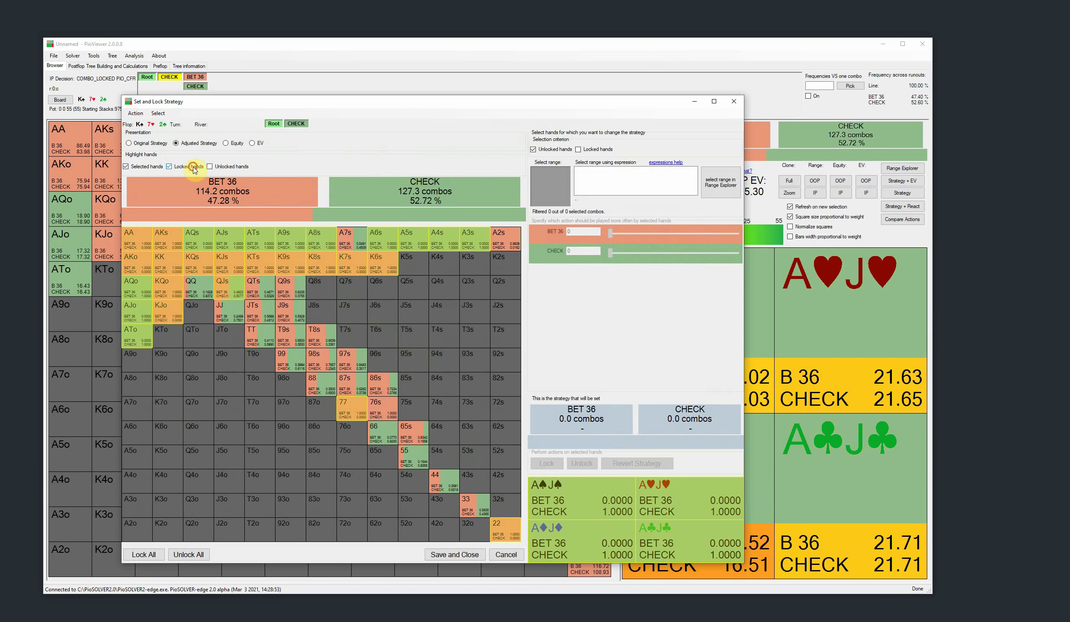
click(201, 170)
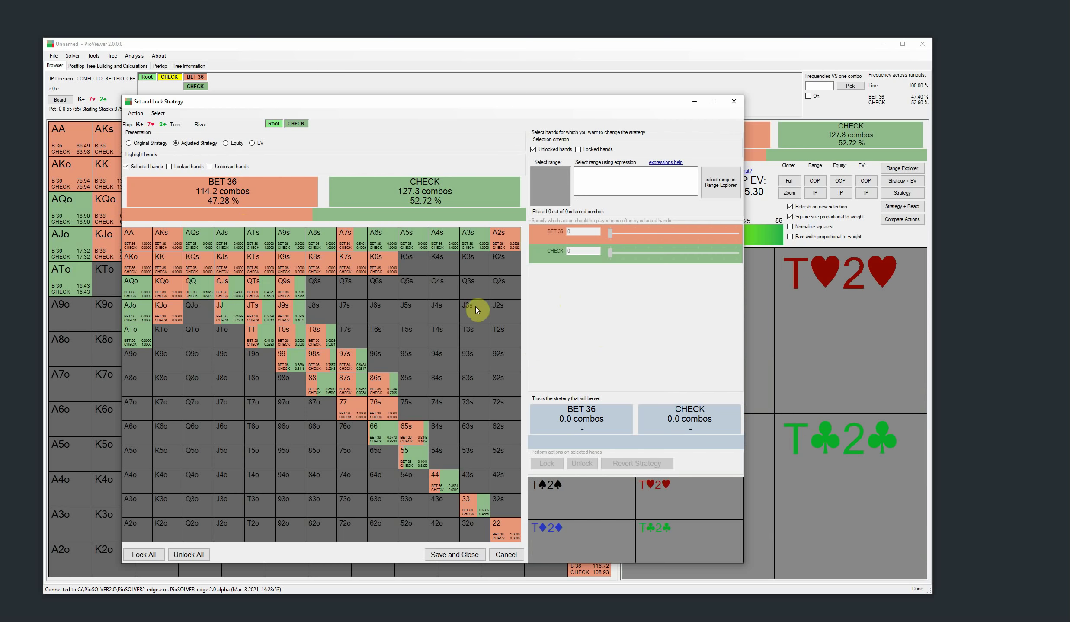
click(730, 100)
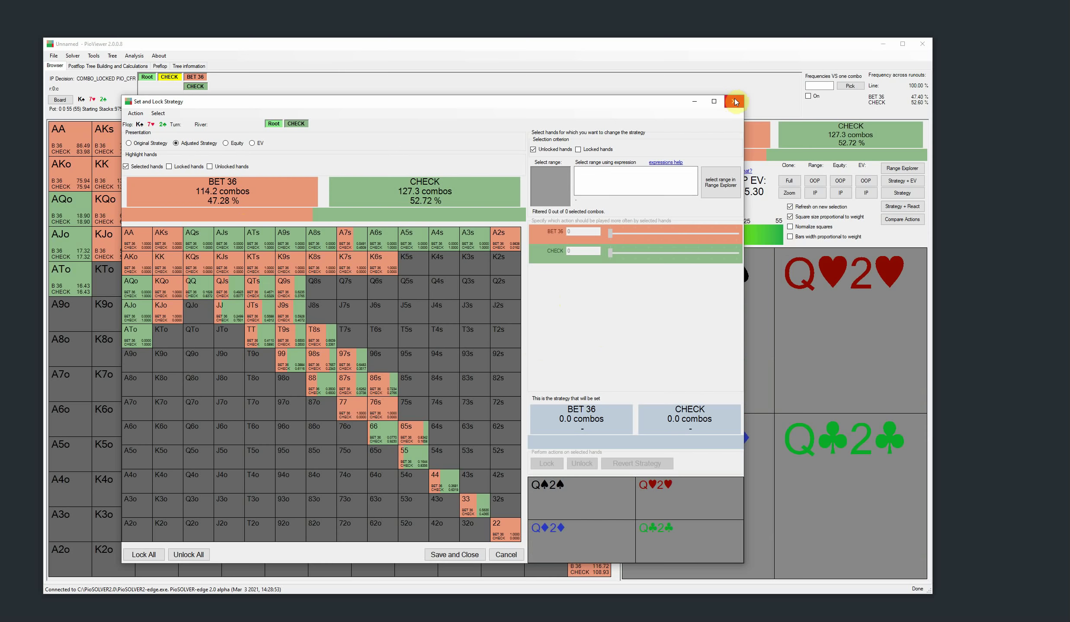
click(735, 101)
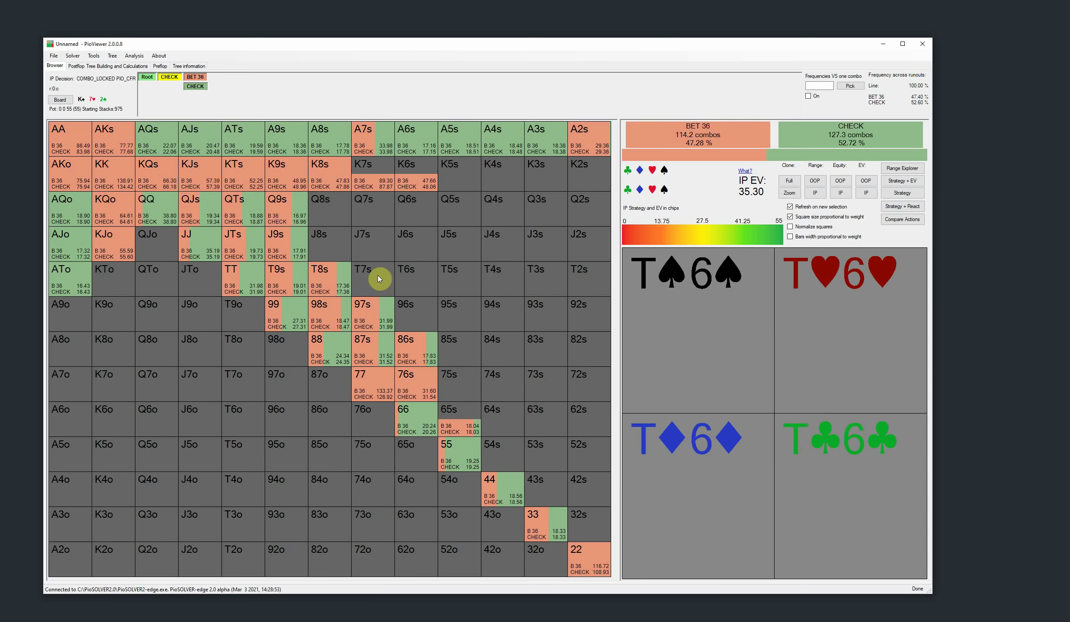
Step: Rebuild the postflop tree with a cleared log and solve it to an accuracy of 0.1% of the pot
click(84, 67)
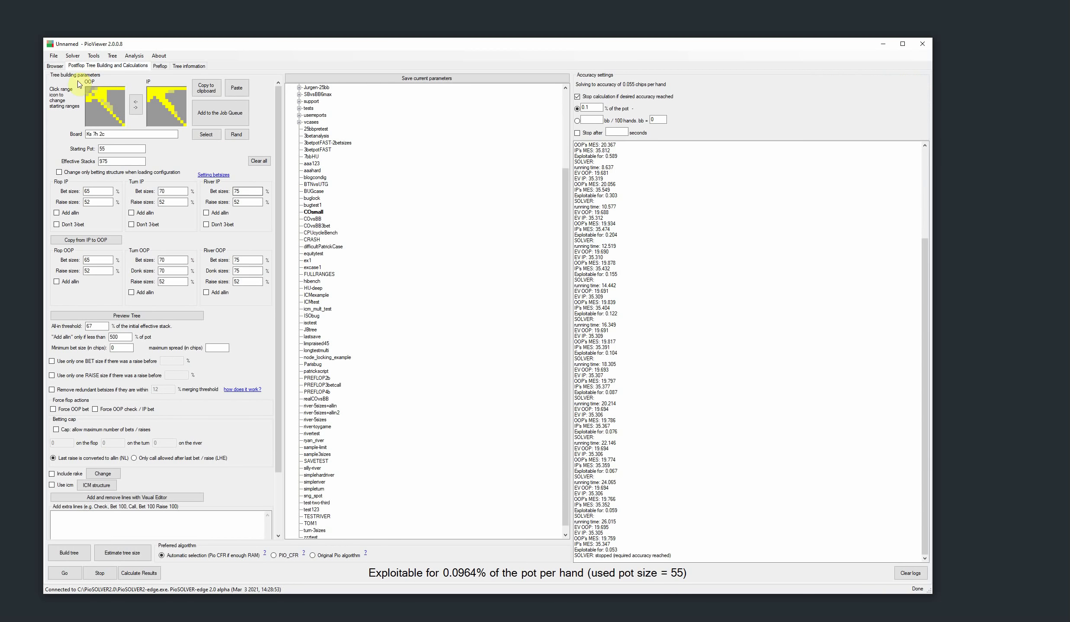
click(908, 573)
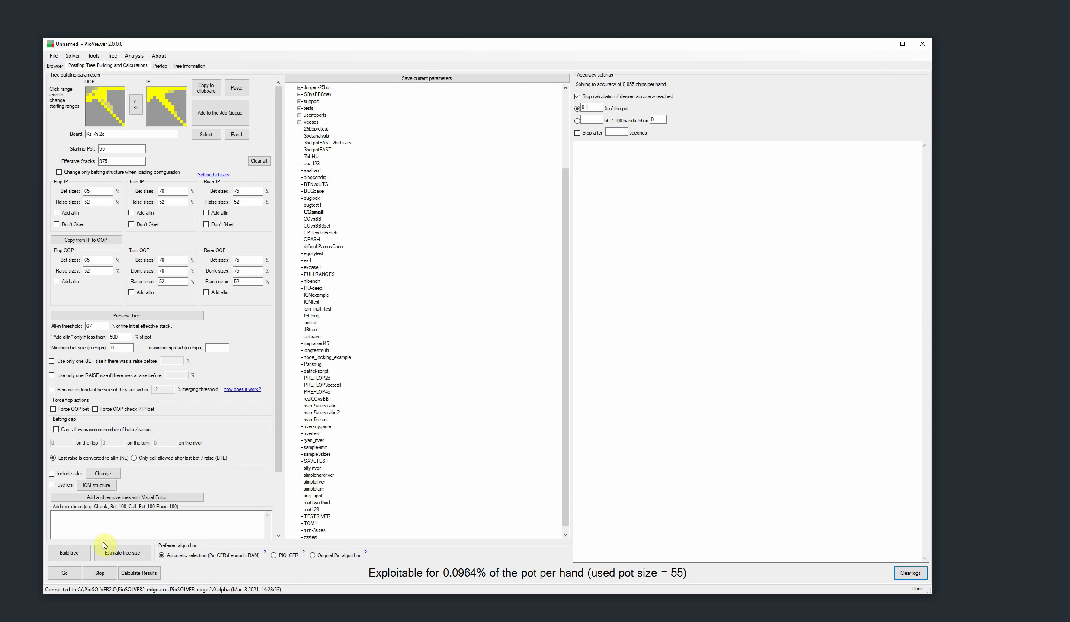
click(69, 553)
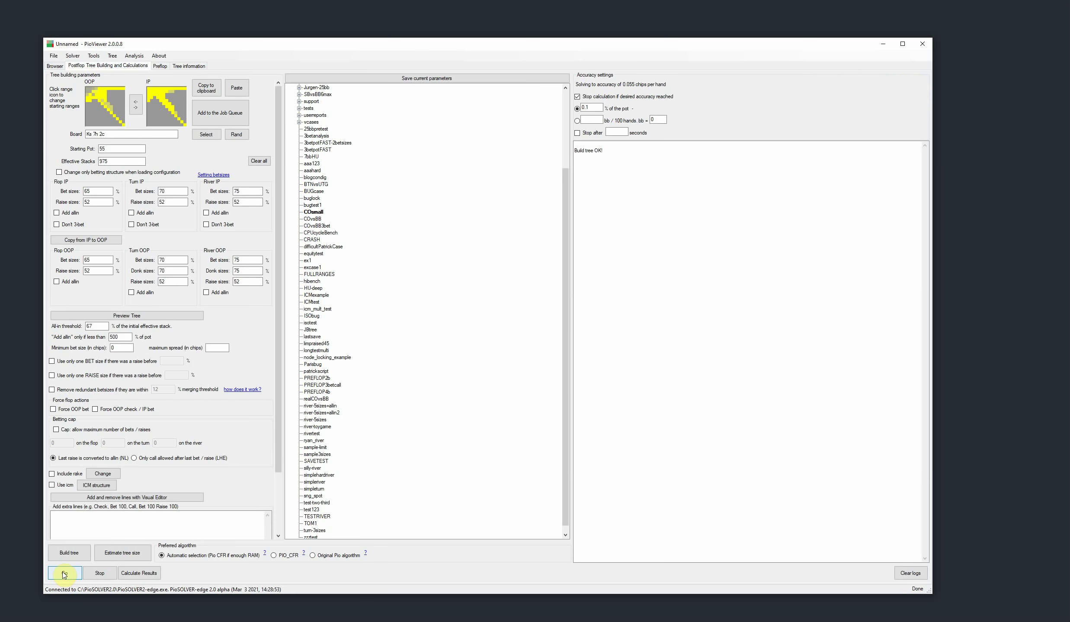
click(64, 574)
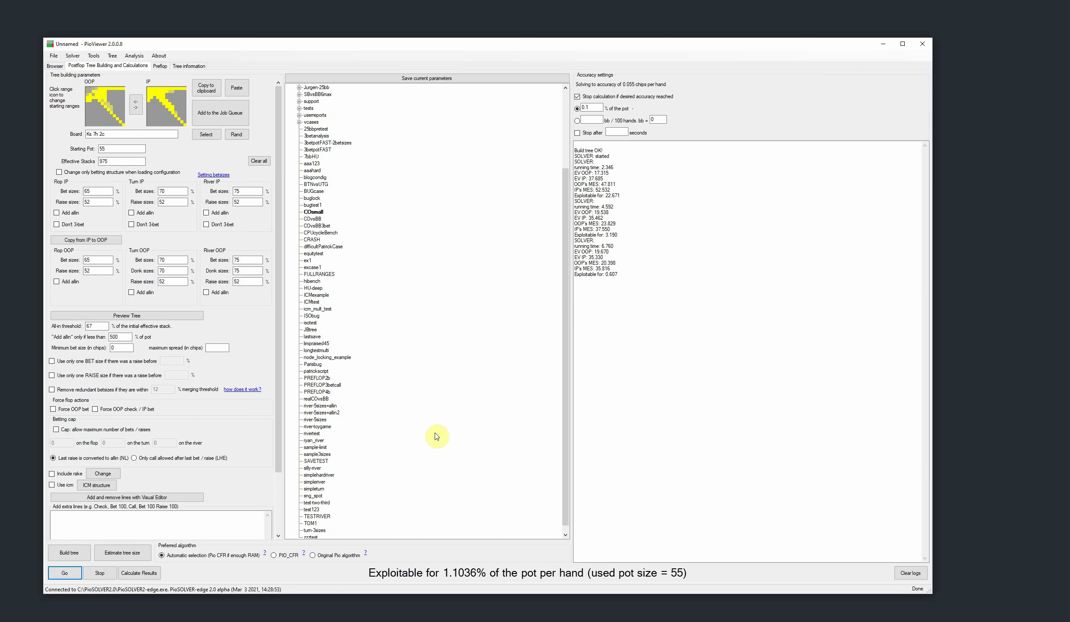
click(284, 330)
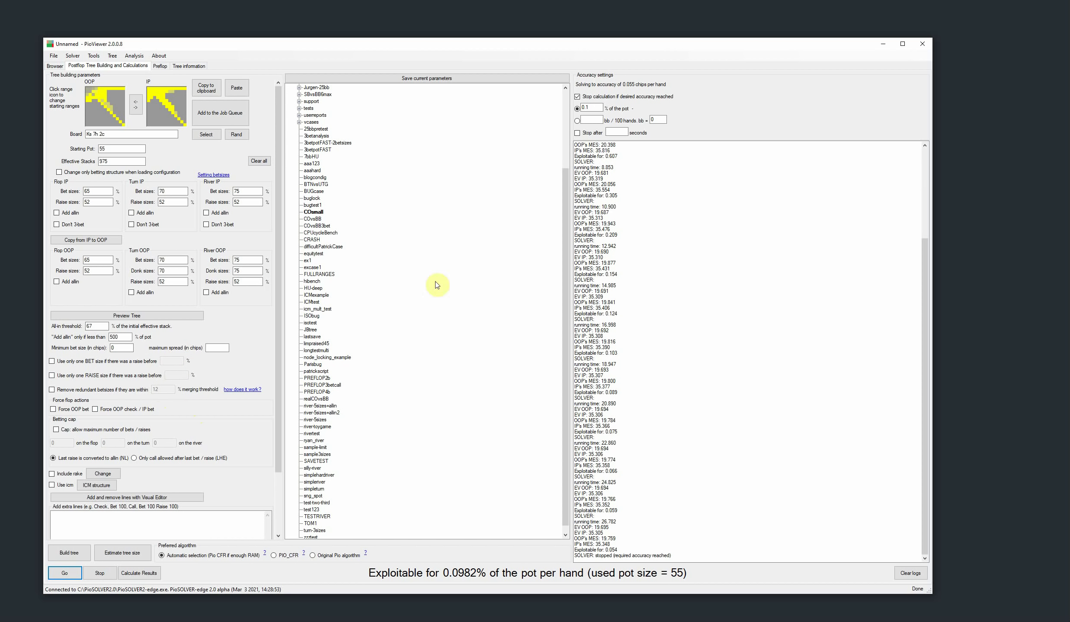
drag(575, 521, 625, 521)
click(626, 521)
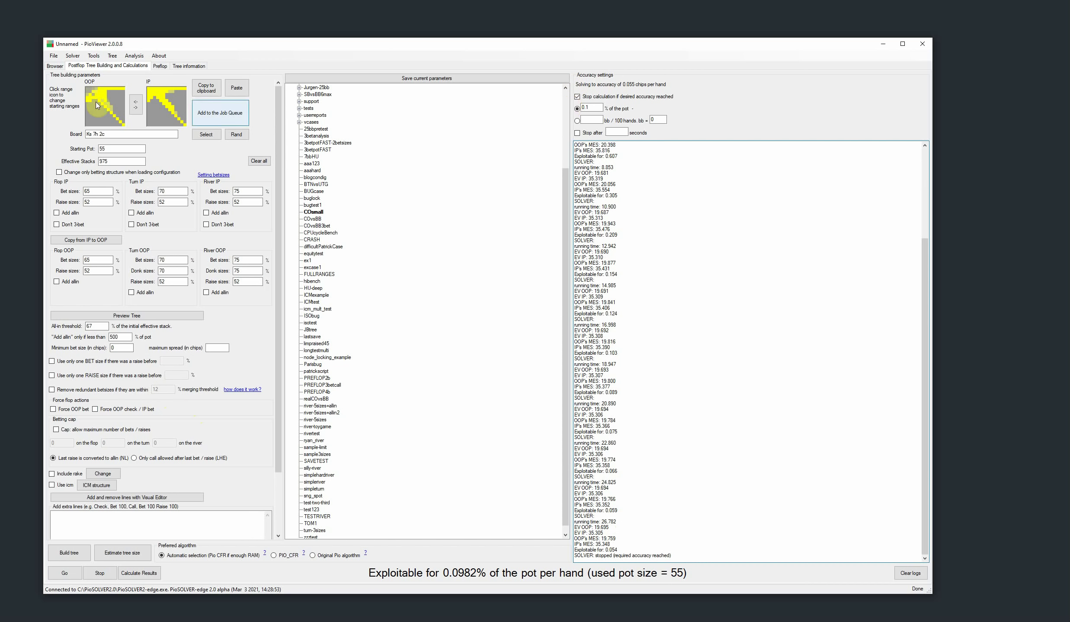
Step: Browse to the IP decision after OOP's check and view its strategy, first with EV and then with frequencies only
click(55, 65)
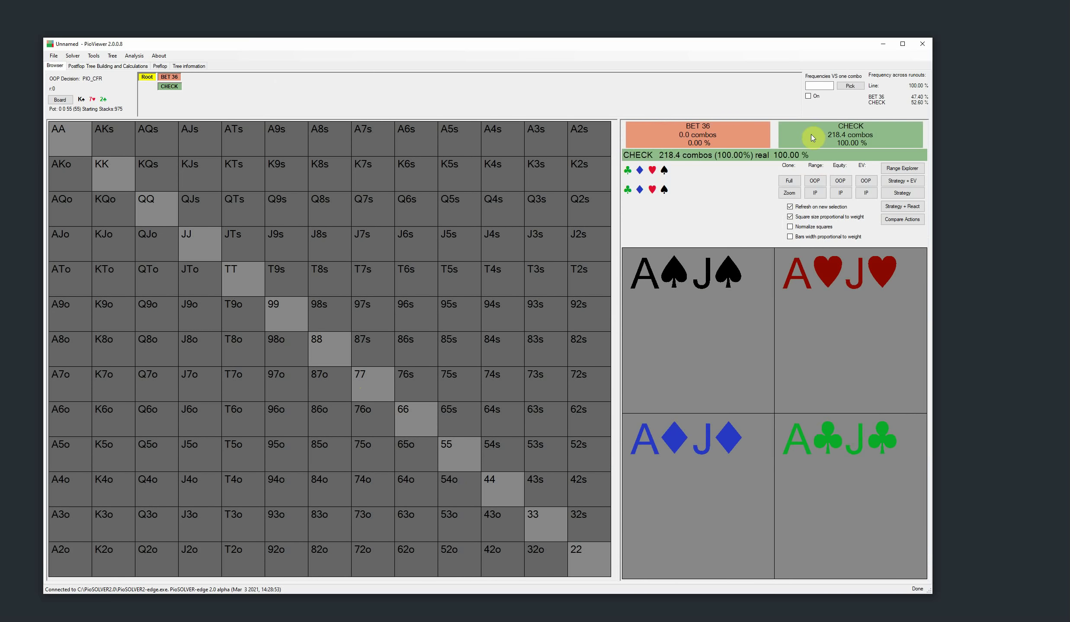
click(166, 88)
click(899, 181)
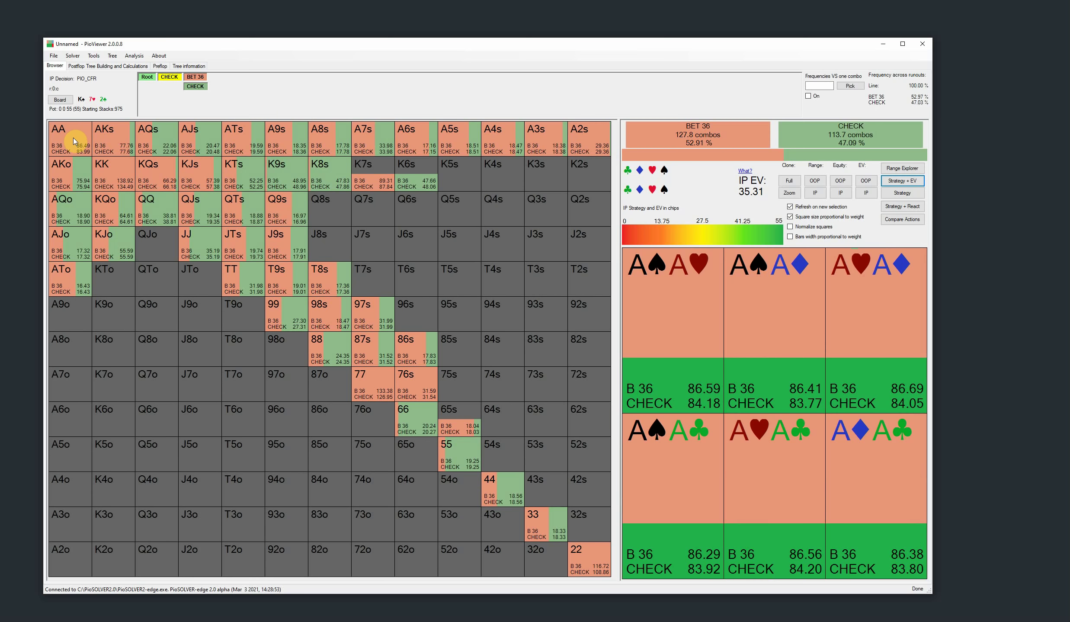
click(902, 192)
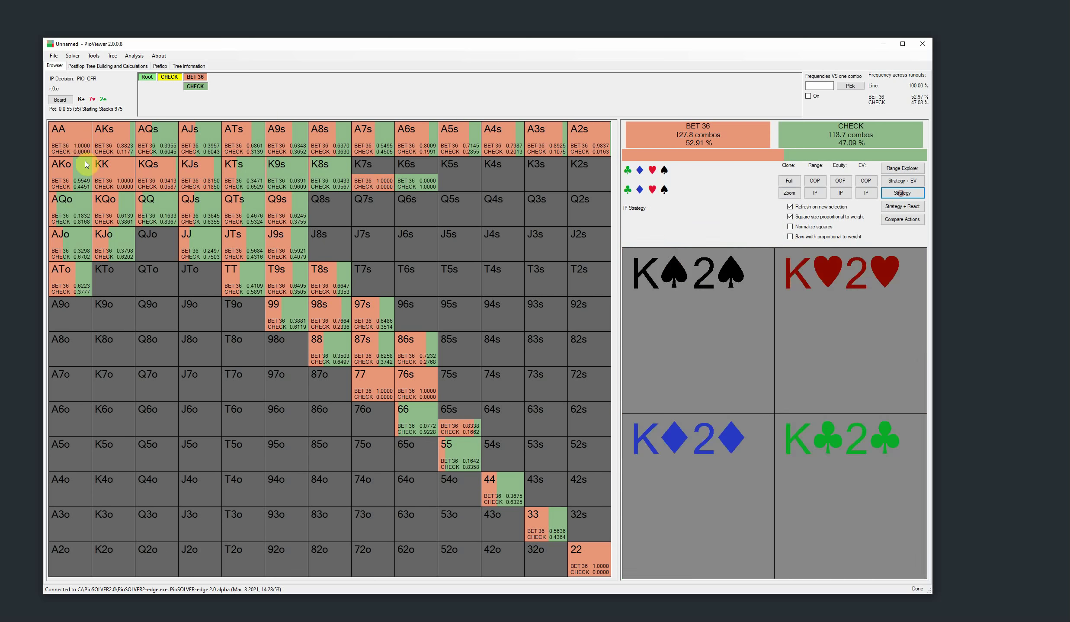
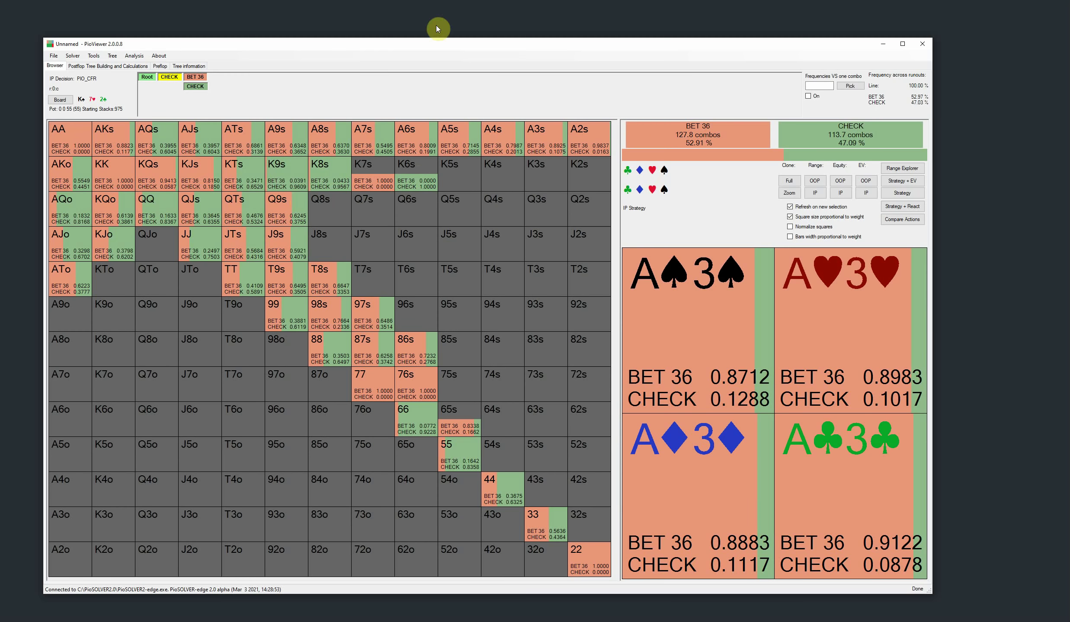
Step: Follow the line BET 36, RAISE 102 and inspect IP's ranges for RAISE 237, CALL and FOLD
click(195, 77)
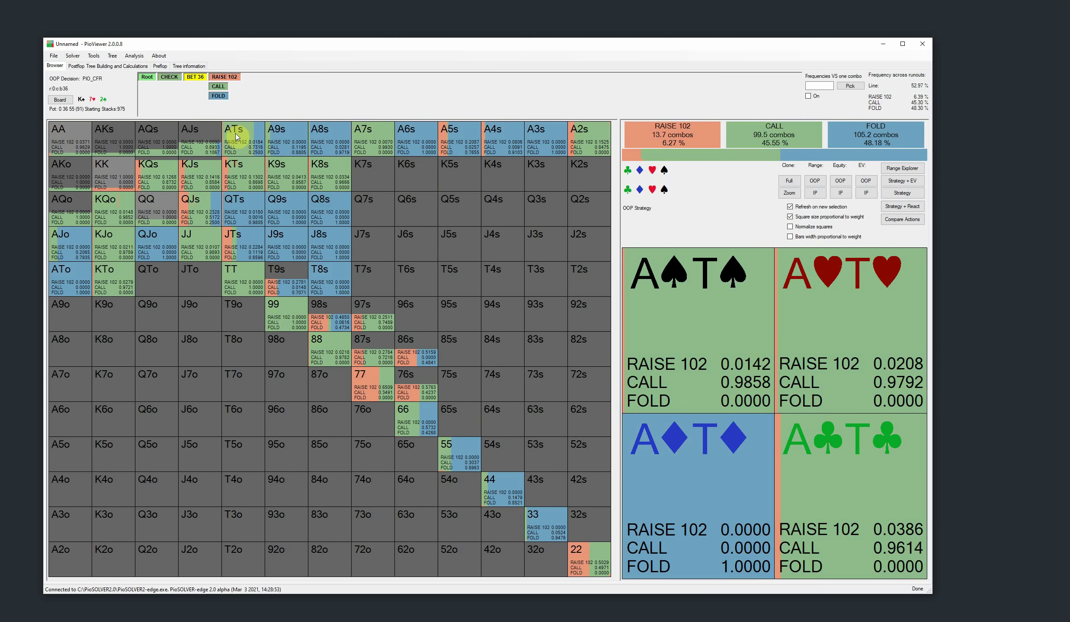
click(229, 78)
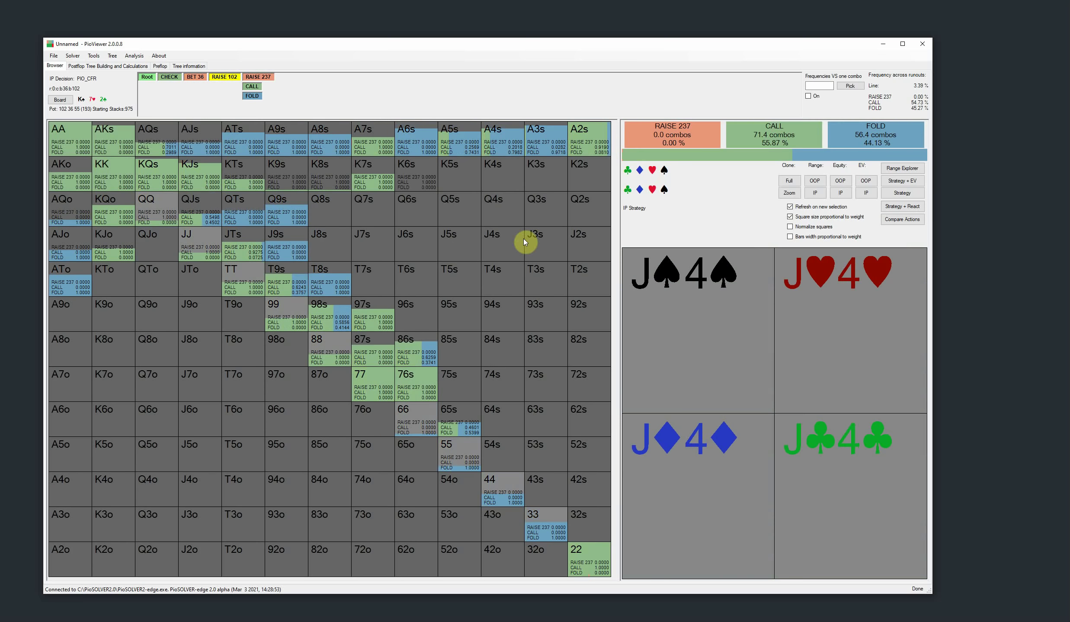
click(774, 134)
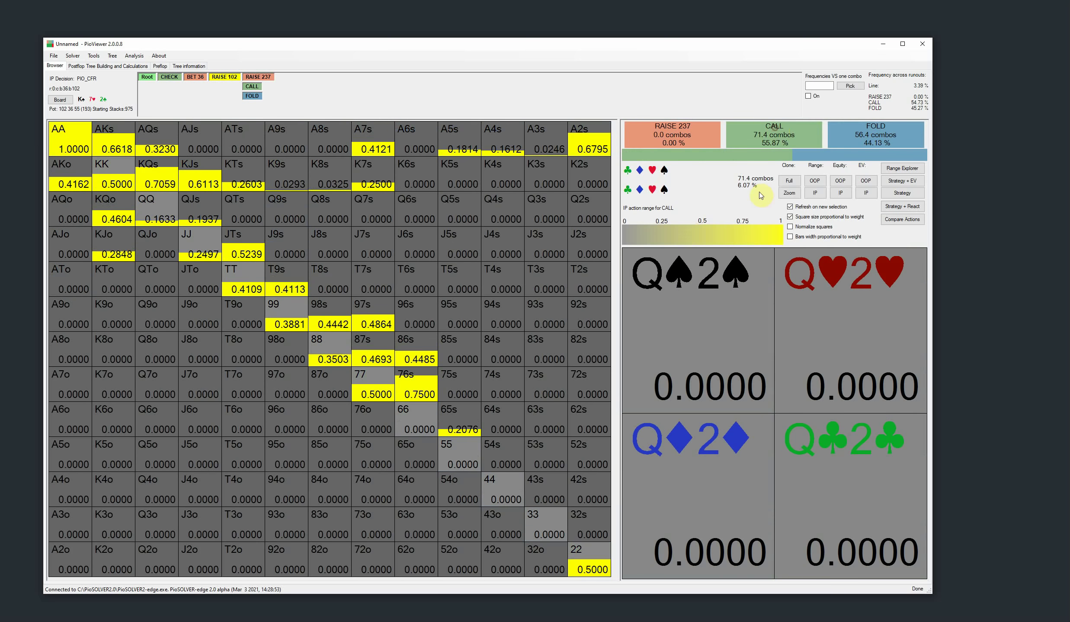
click(656, 142)
click(856, 134)
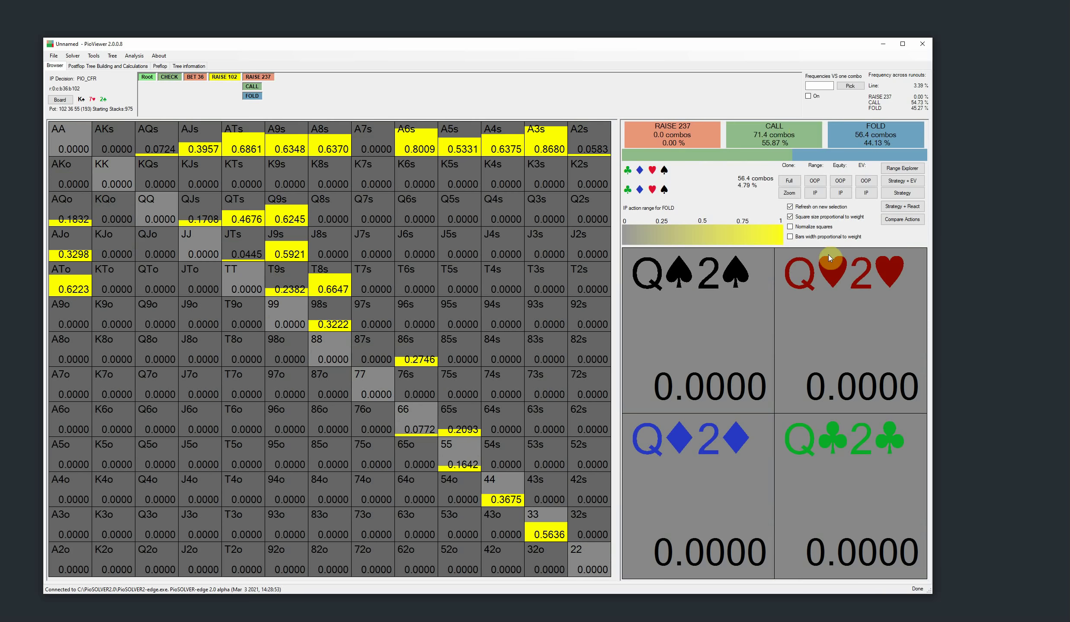
click(798, 139)
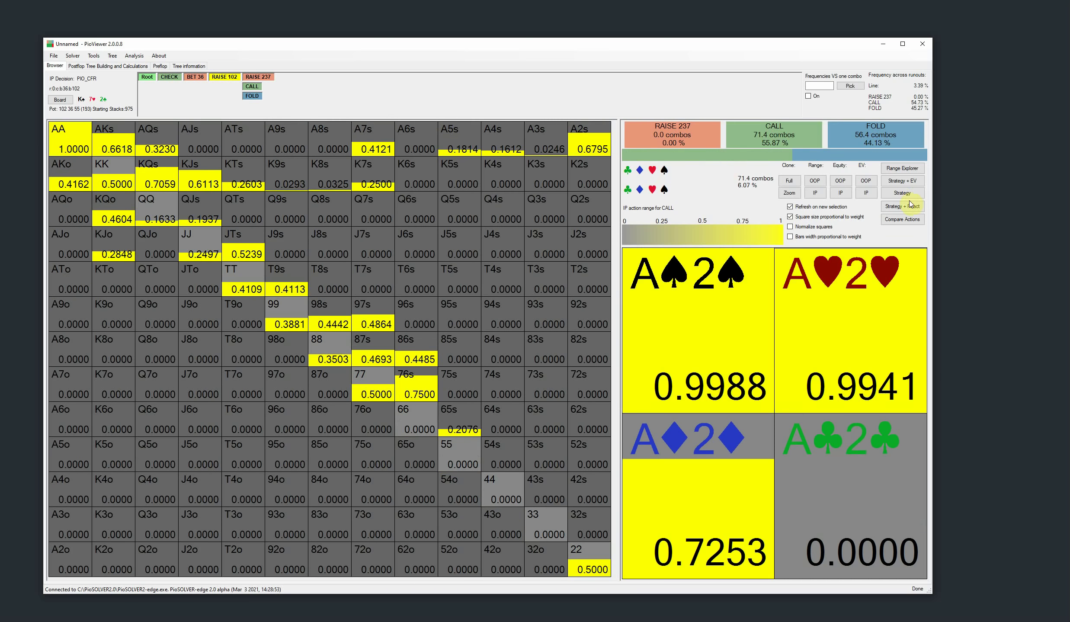
Step: Return to the IP decision after OOP's check and display it as Strategy + React
click(903, 180)
click(169, 76)
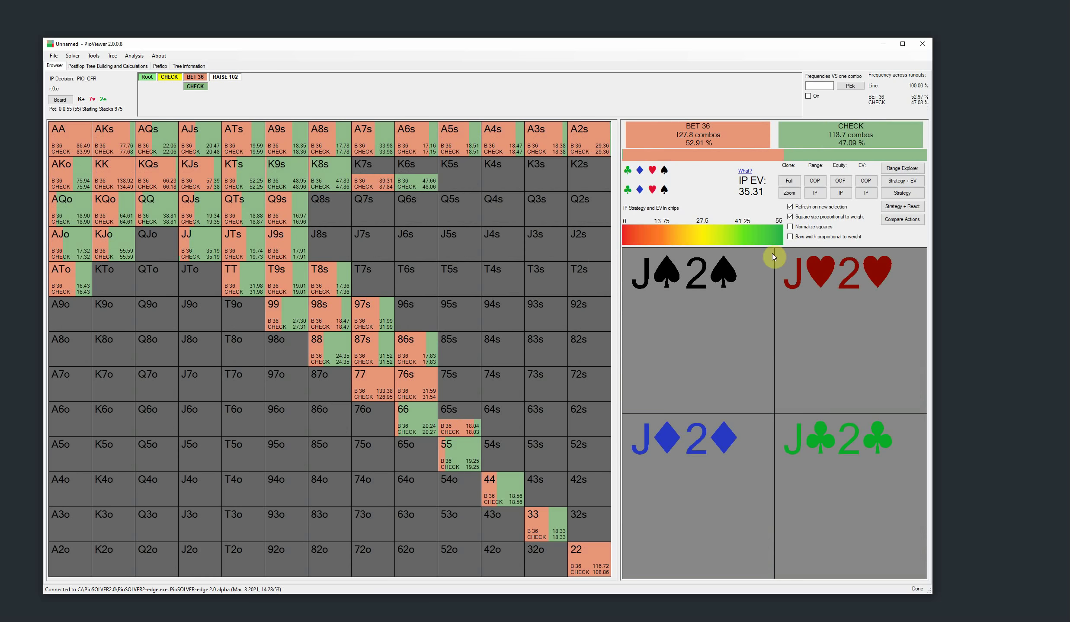
click(896, 207)
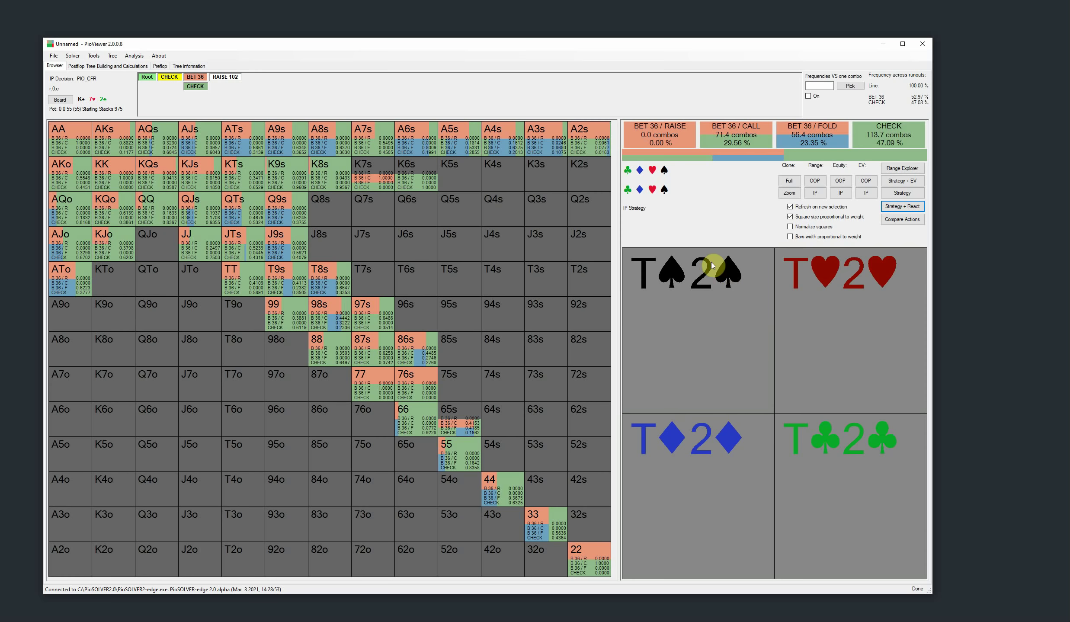
Step: Inspect the BET 36 / RAISE, BET 36 / CALL and BET 36 / FOLD ranges, including the A7s, A5s and A4s combos
click(657, 138)
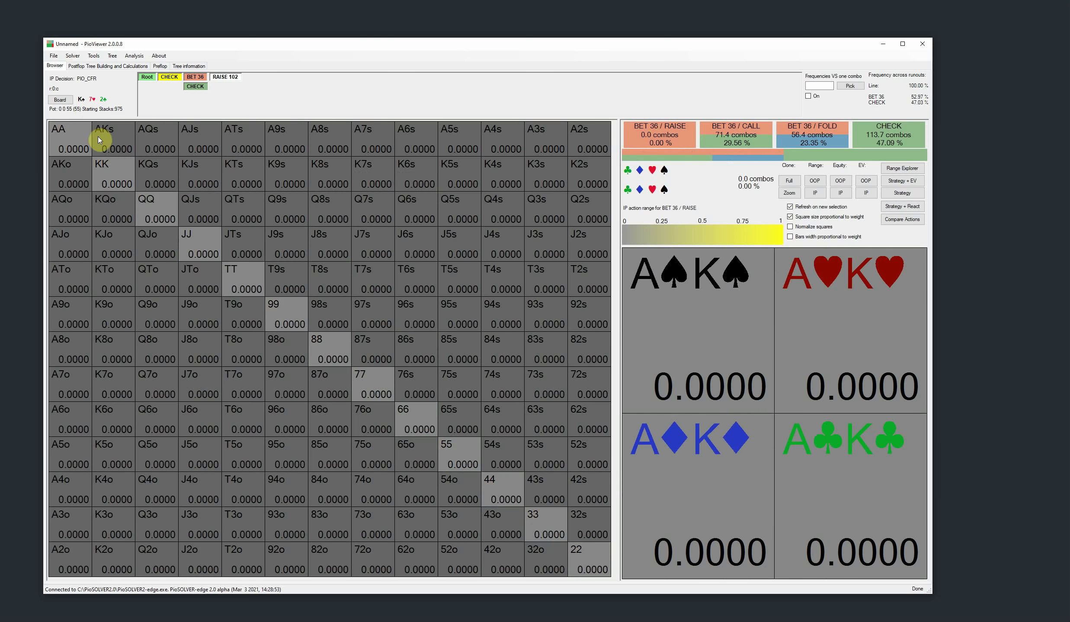
click(745, 136)
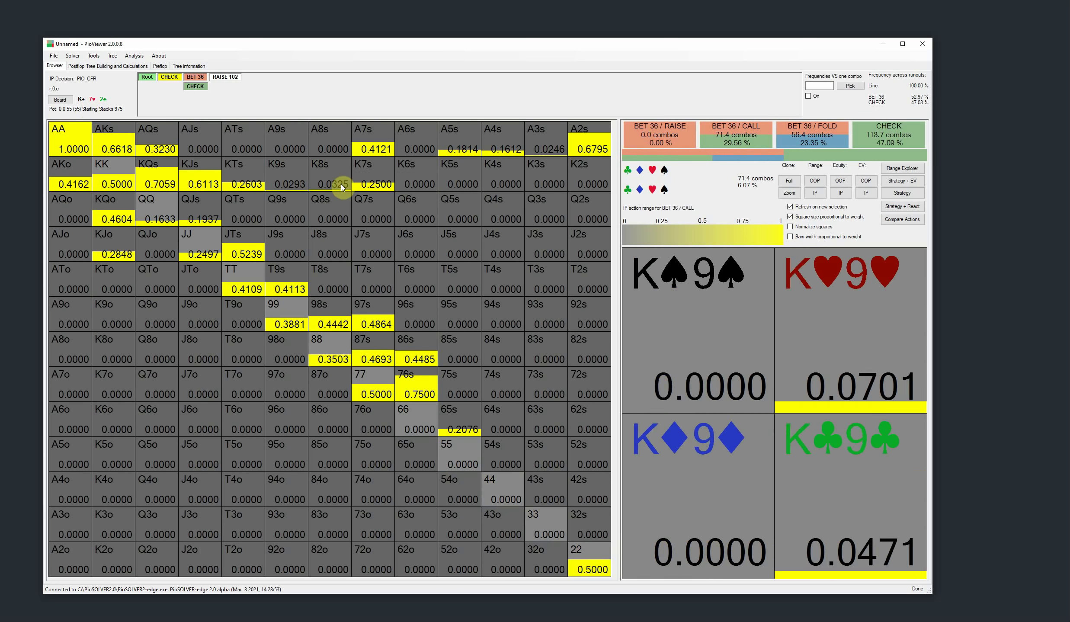
click(376, 149)
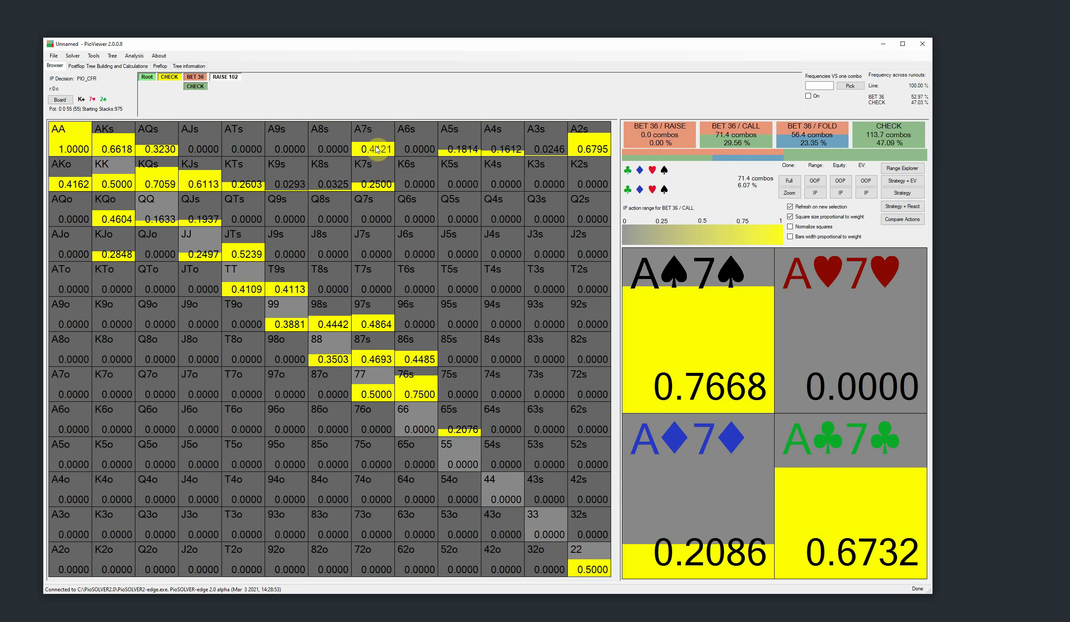
click(453, 150)
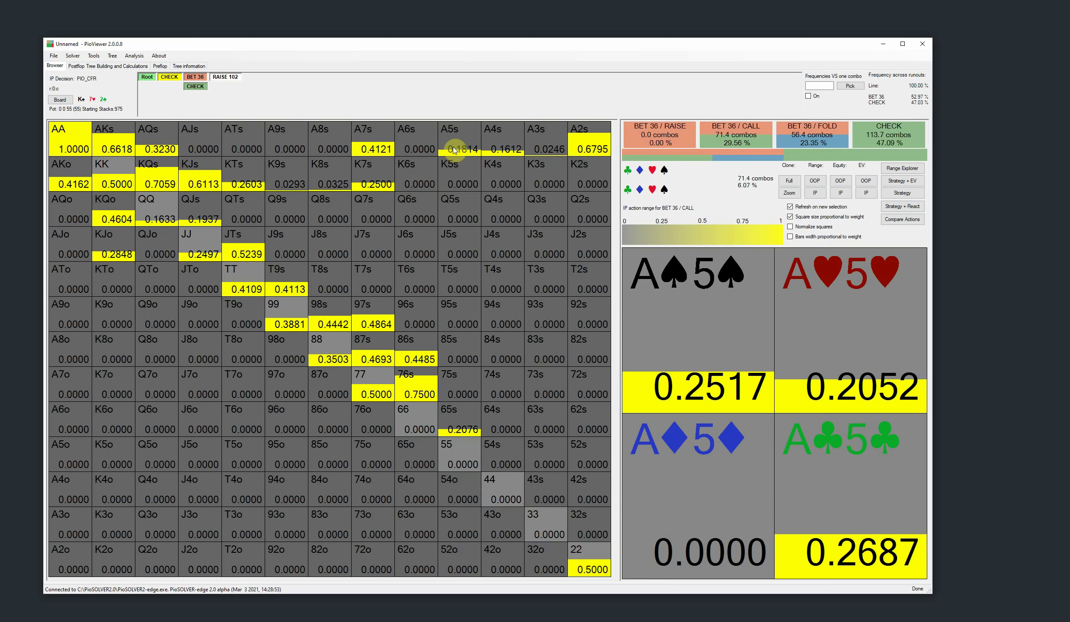
click(503, 143)
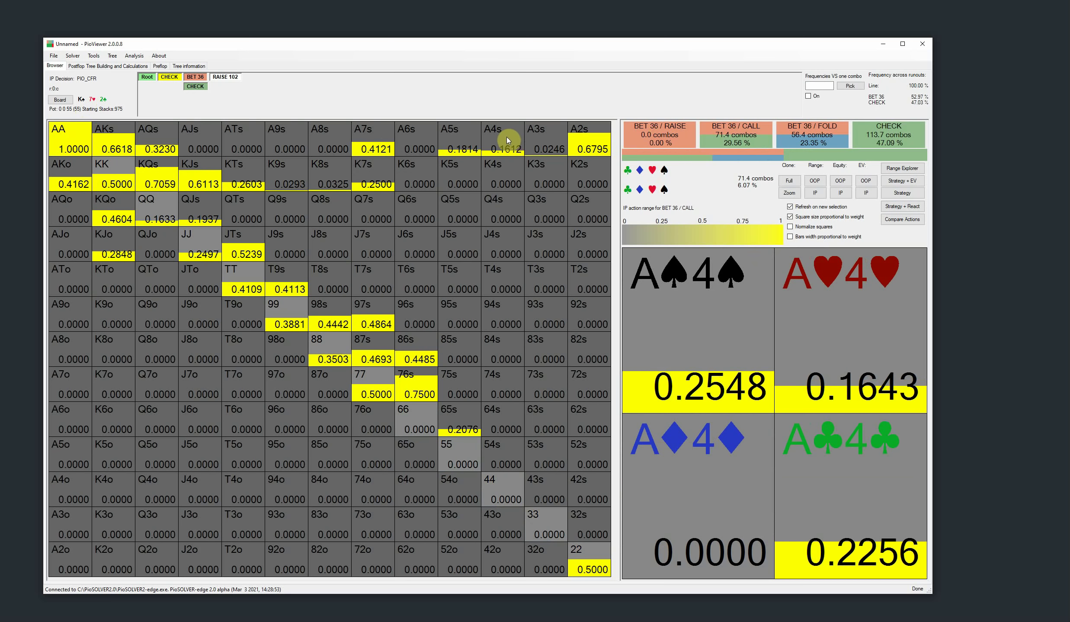
click(828, 137)
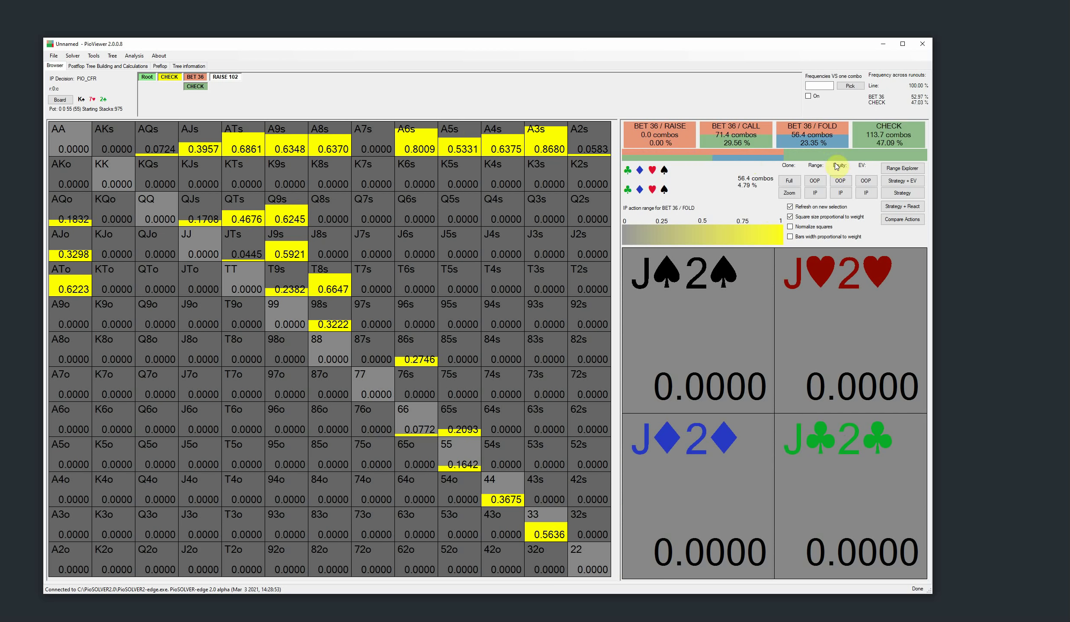
mouse_move(818, 148)
mouse_move(881, 141)
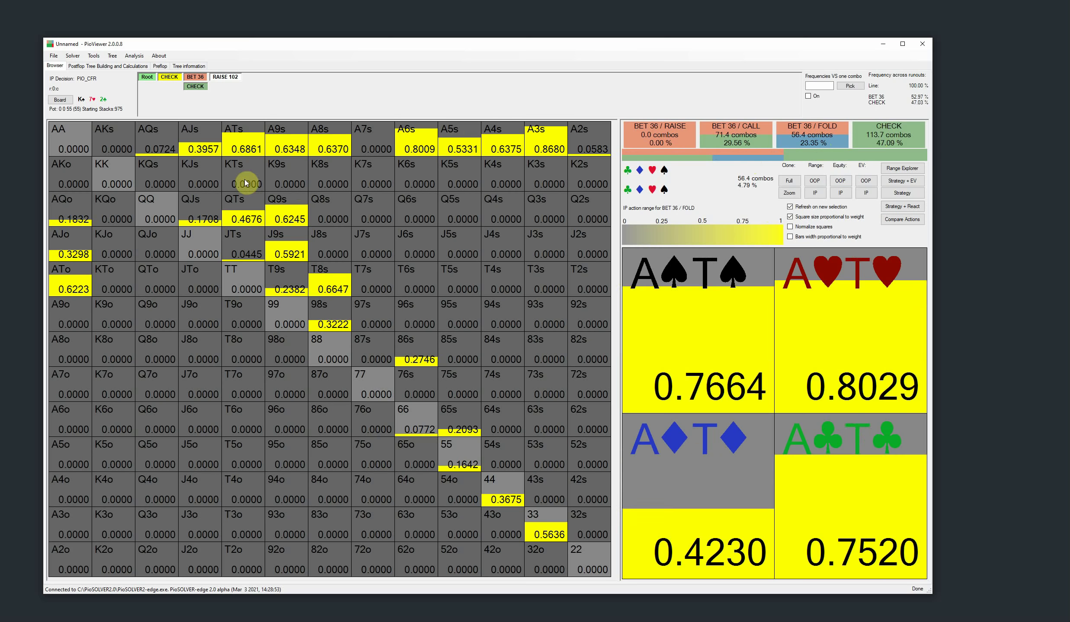
Step: Follow the check-check line to the 3♦ turn and display OOP's decision as Strategy + React
click(195, 87)
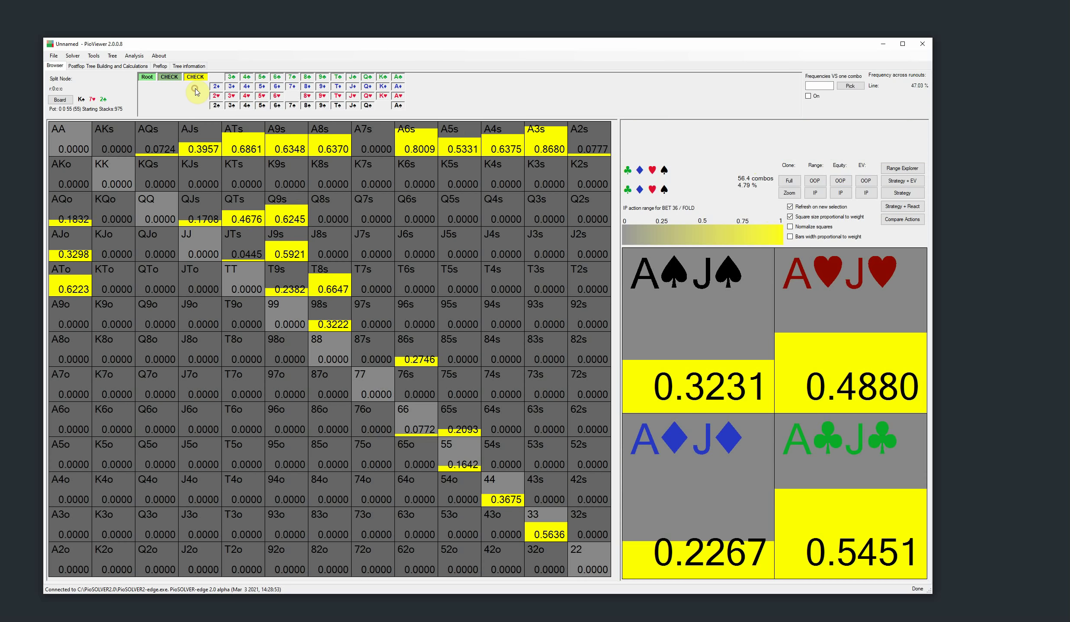
click(232, 86)
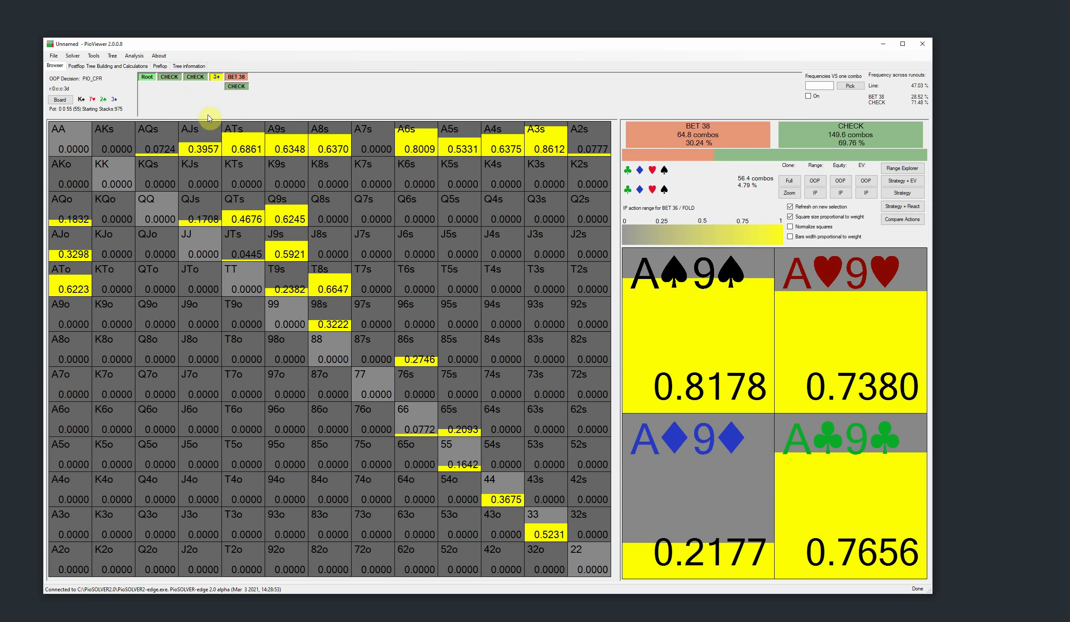
click(902, 206)
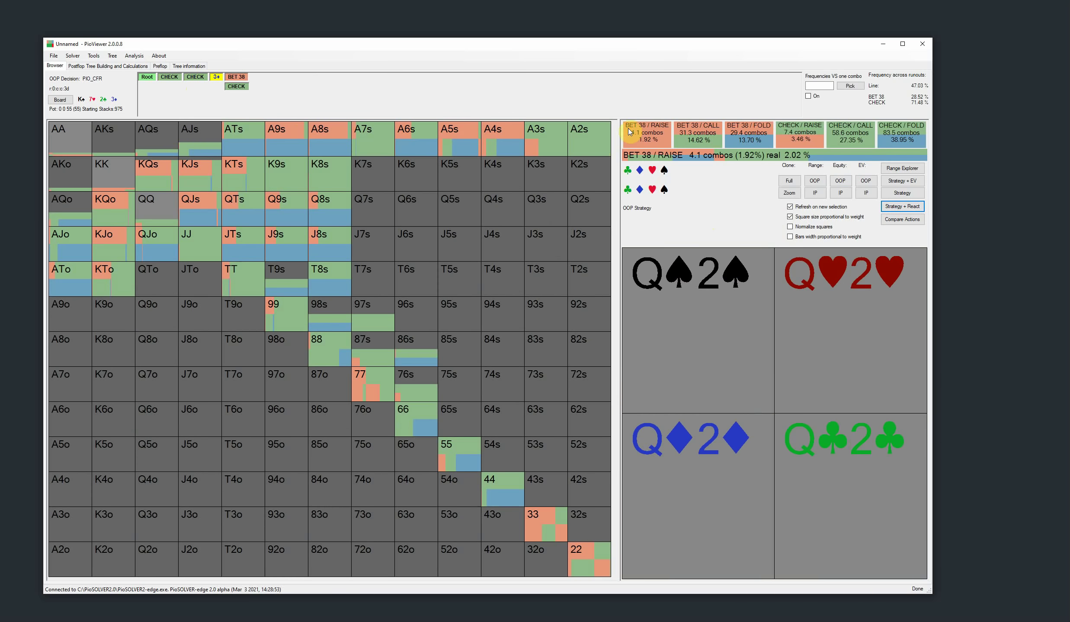
Step: Inspect OOP's turn ranges for betting 38 and for checking, split by the raise, call and fold reactions
click(640, 138)
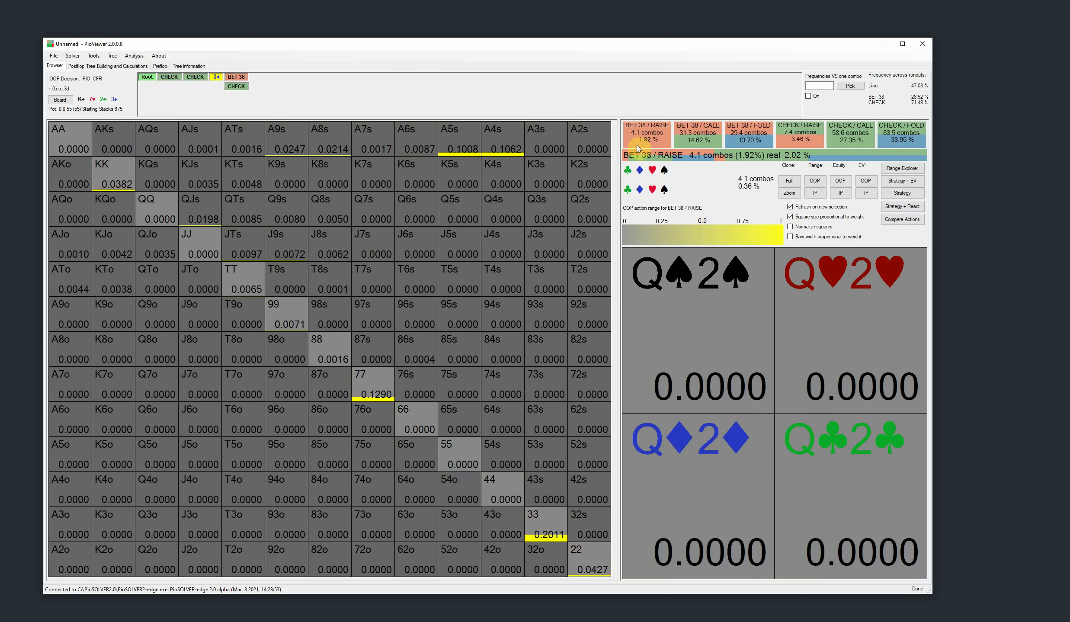
click(691, 143)
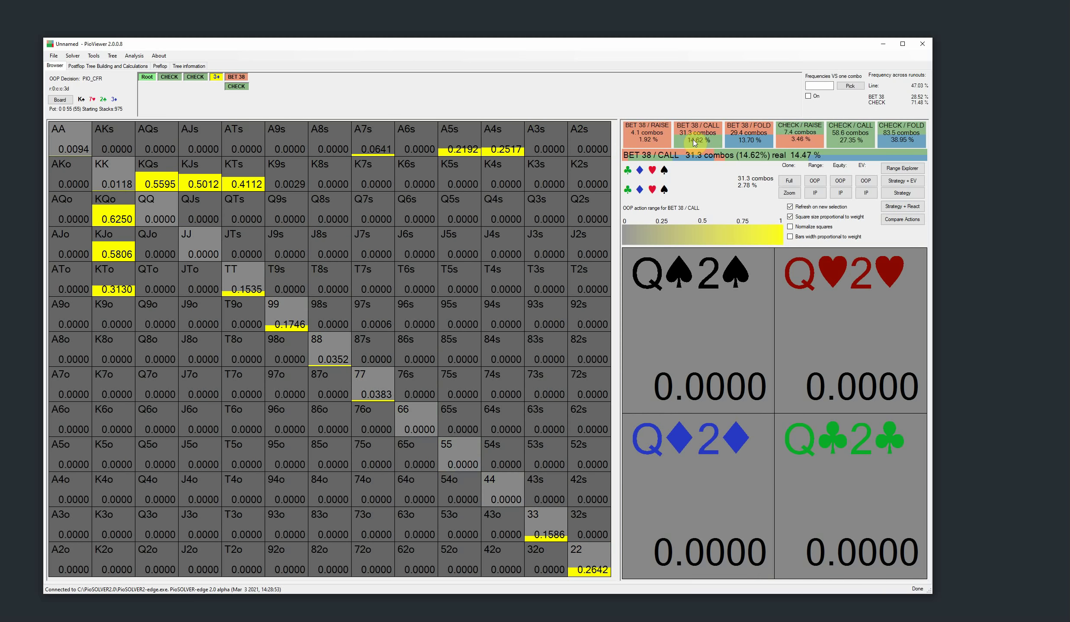
click(750, 136)
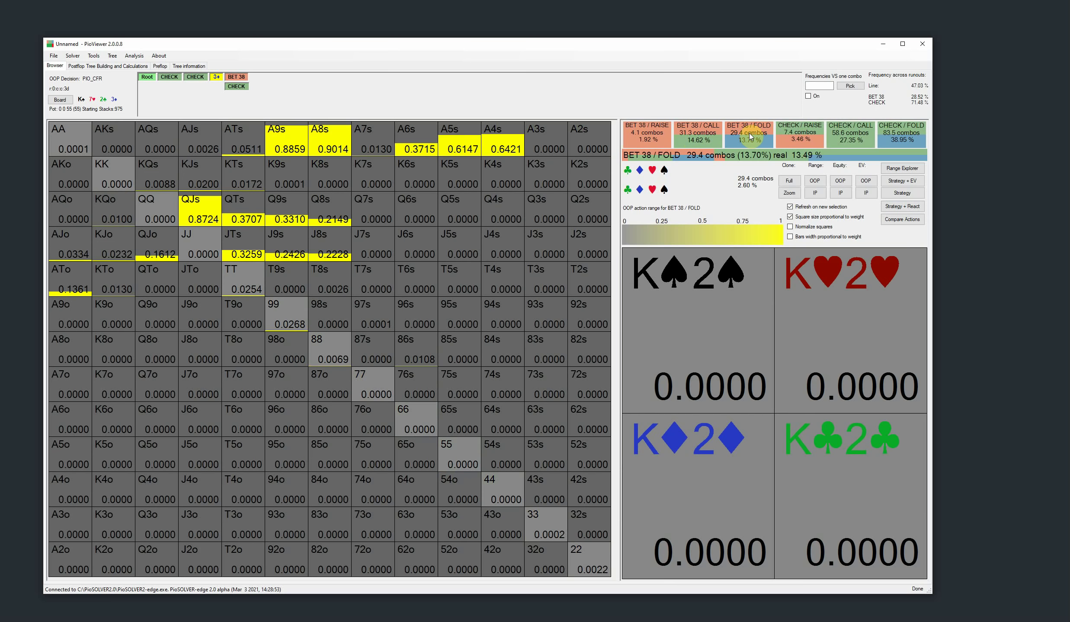
click(794, 138)
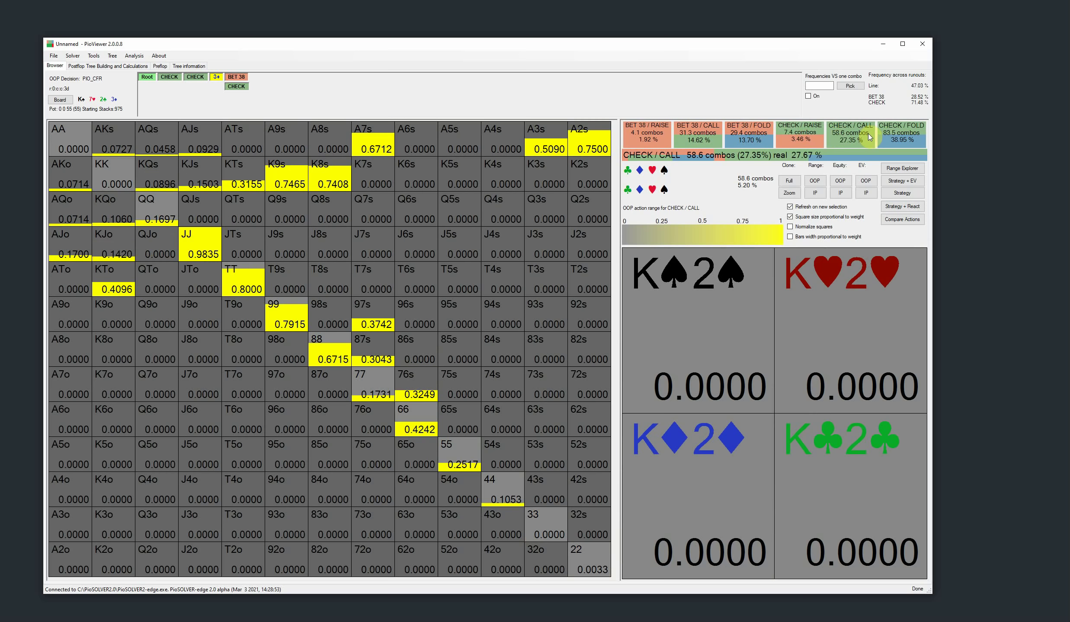
click(885, 131)
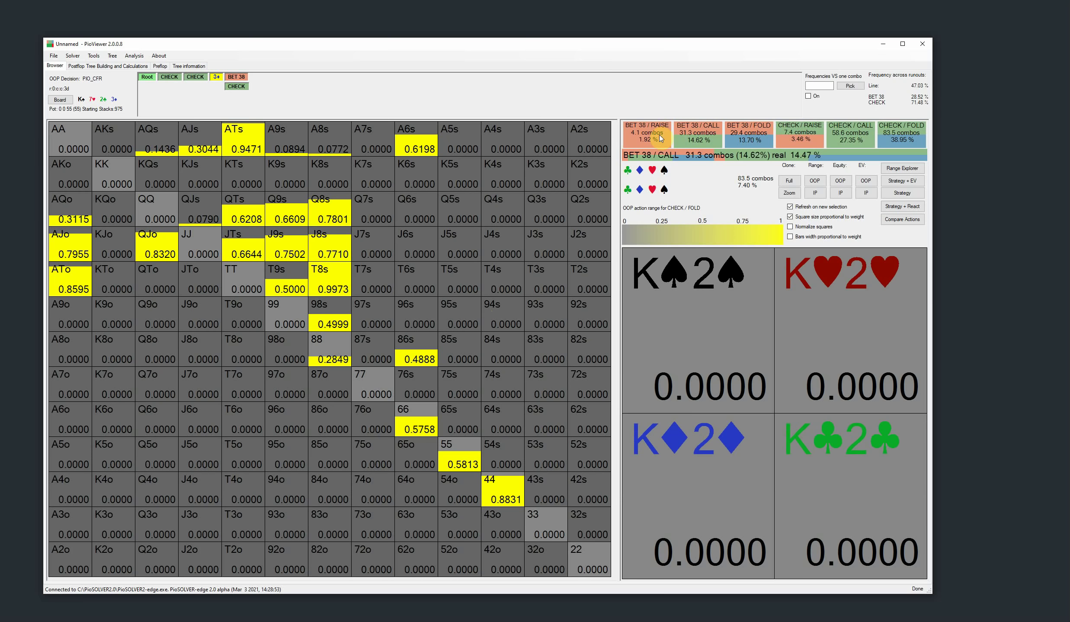
click(704, 136)
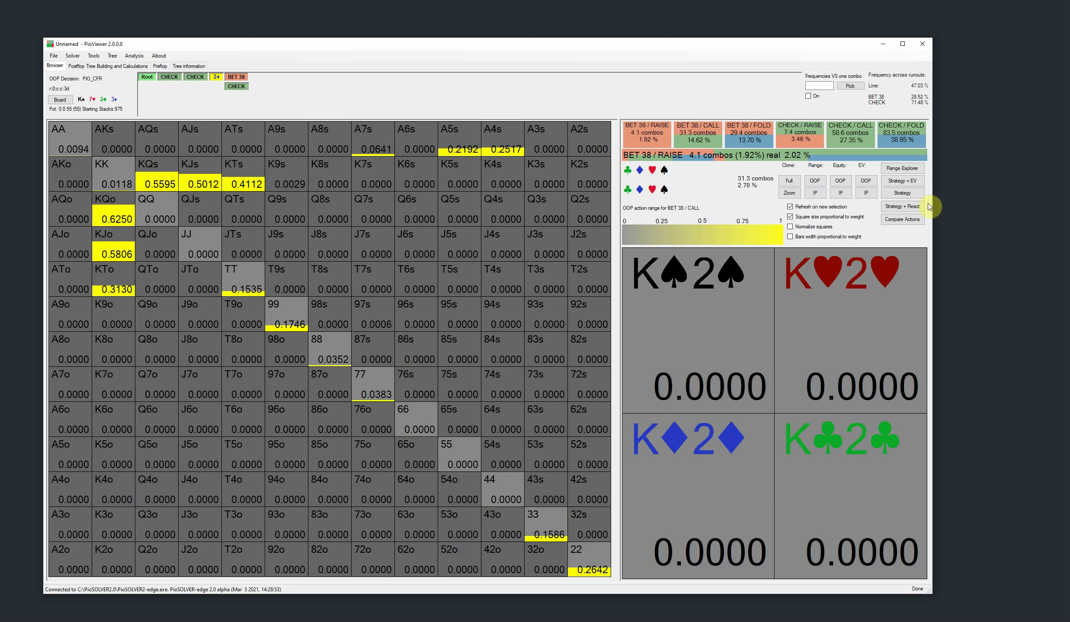
Step: Show OOP's turn strategy with EV, and reopen the postflop tree building and calculation settings
click(907, 184)
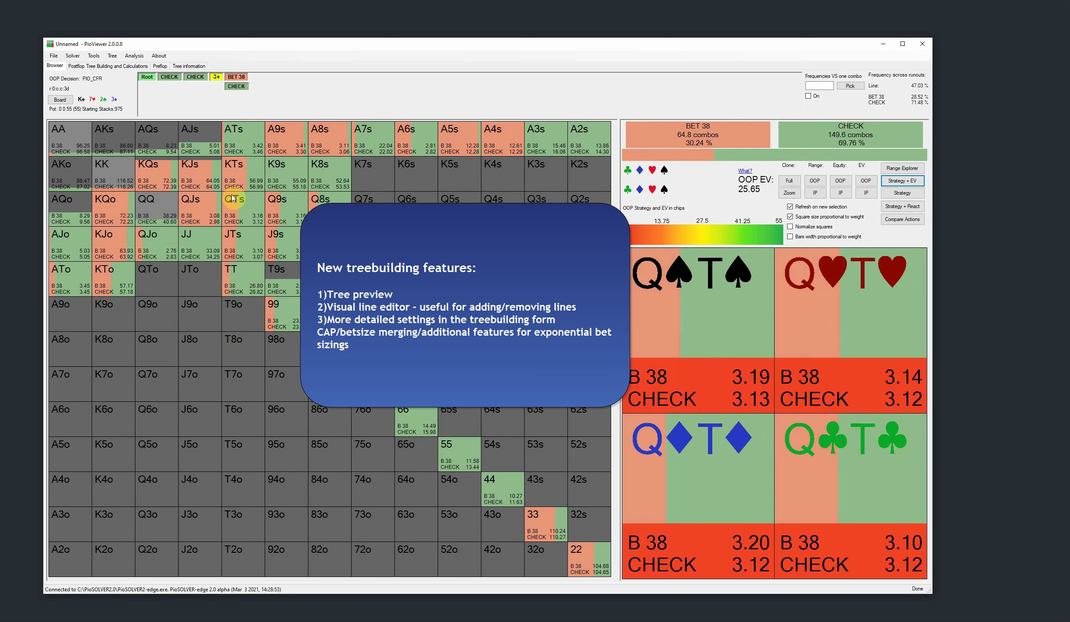
click(108, 65)
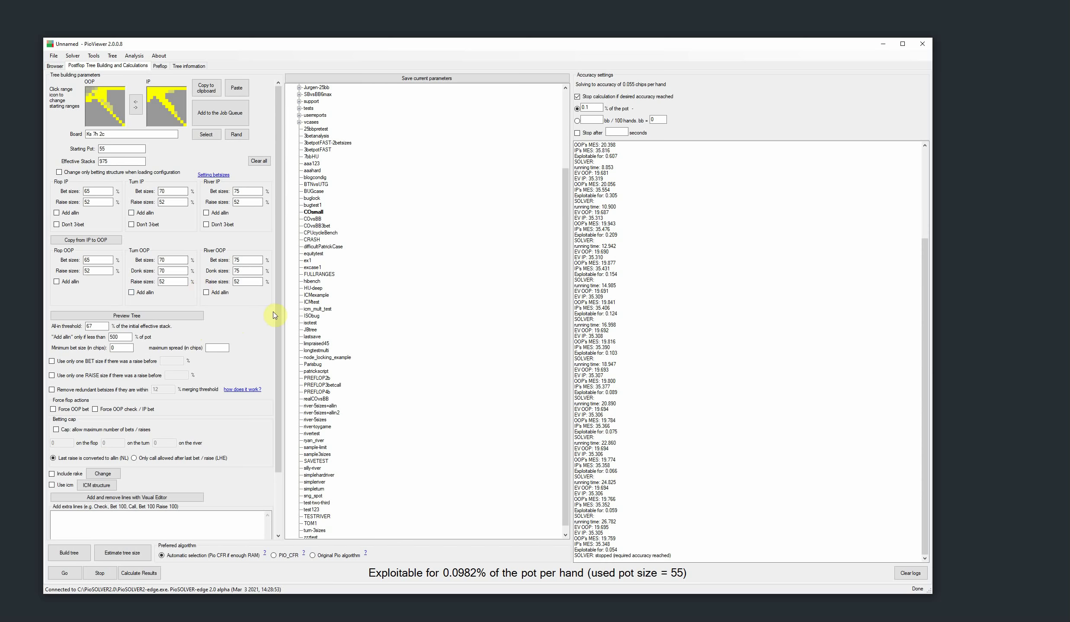
Step: Preview the betting tree for the current settings, close the preview without saving and clear the calculation log
drag(277, 279, 278, 318)
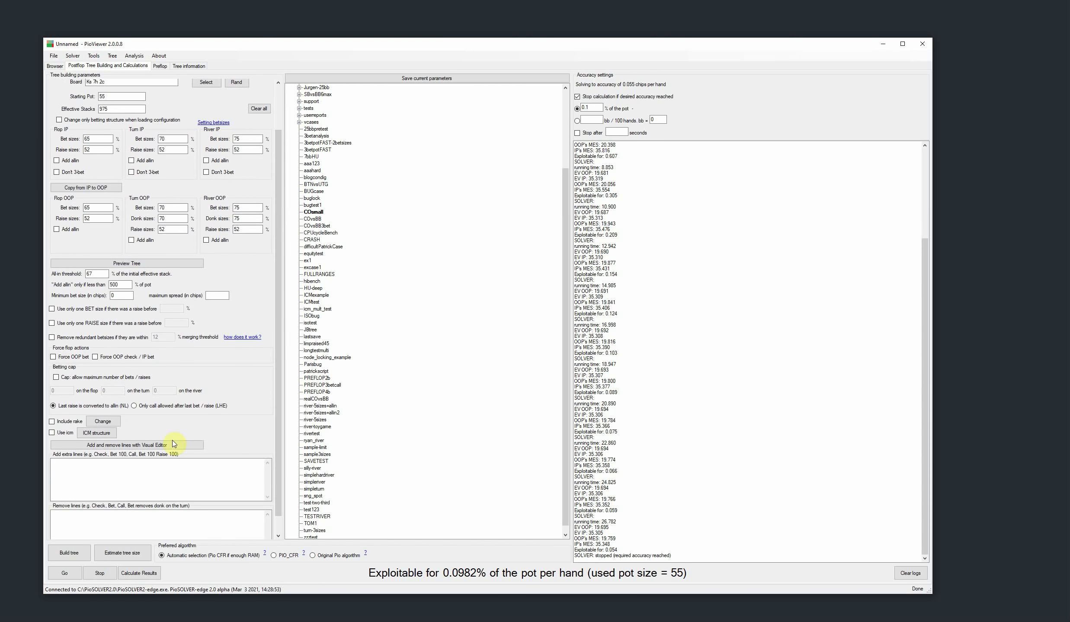
click(134, 264)
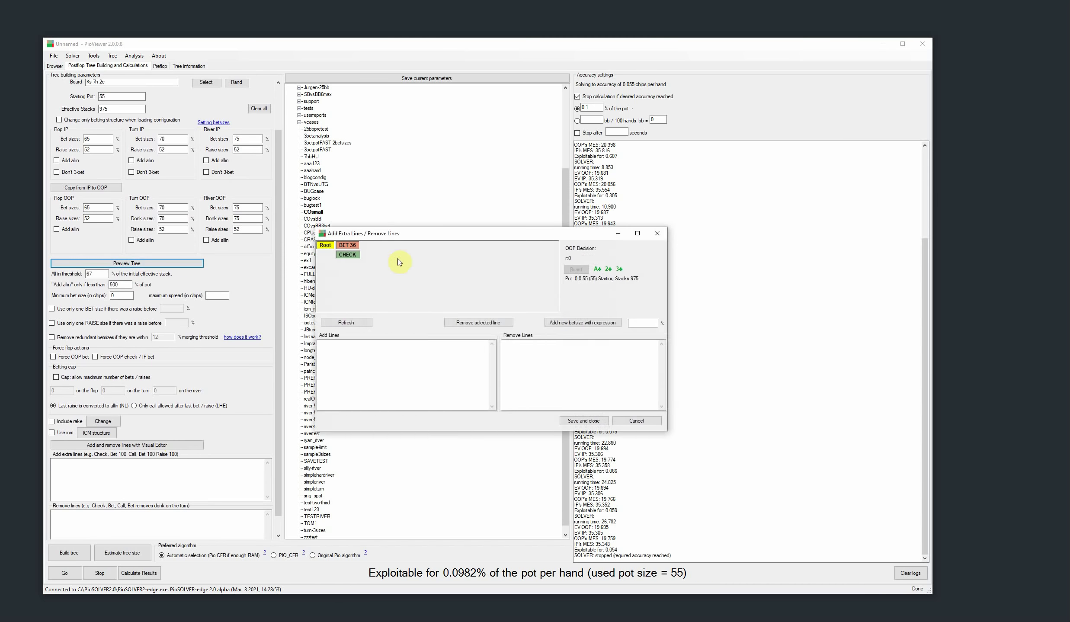
drag(425, 232, 366, 214)
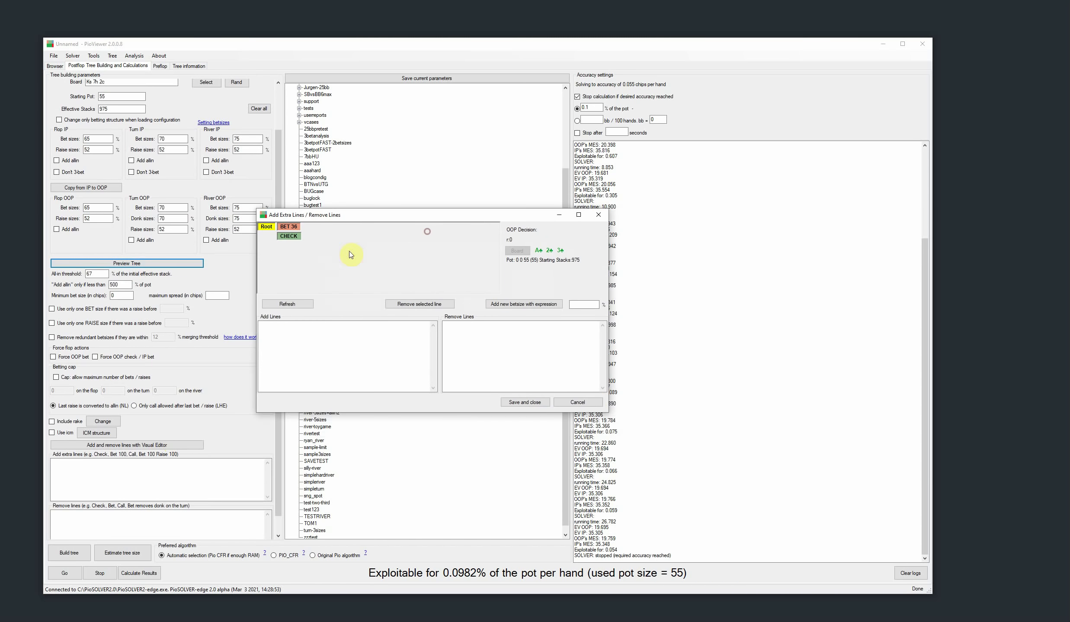
click(595, 402)
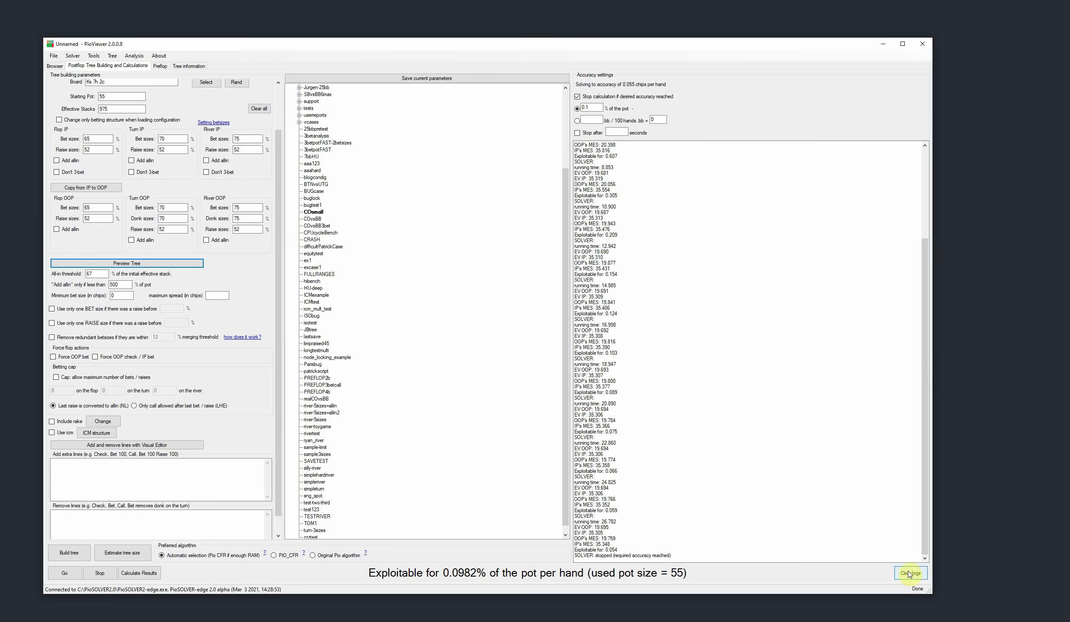
click(909, 574)
Step: Reopen the tree preview and follow the BET 36, CALL line to the turn BET 89, returning to BET 36
click(129, 264)
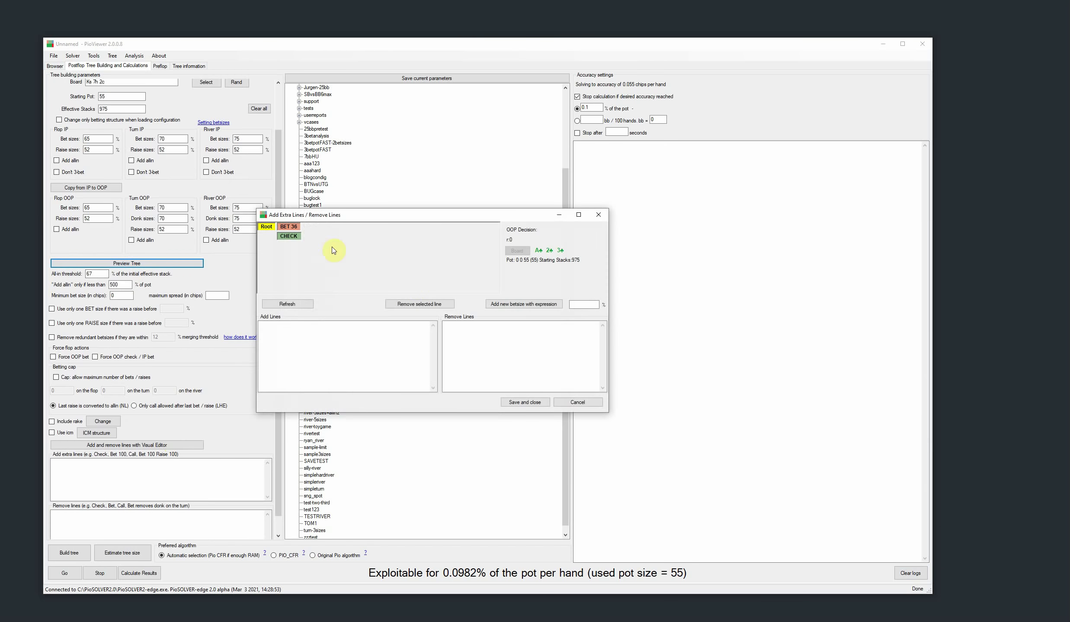
click(288, 226)
click(311, 226)
click(336, 226)
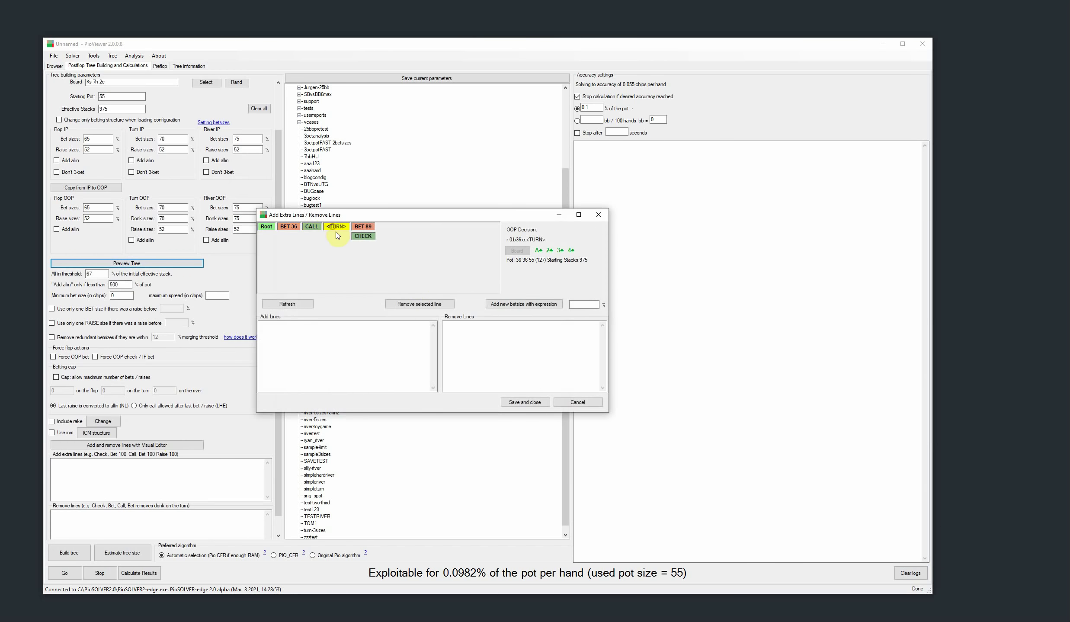
click(363, 226)
click(336, 226)
click(312, 226)
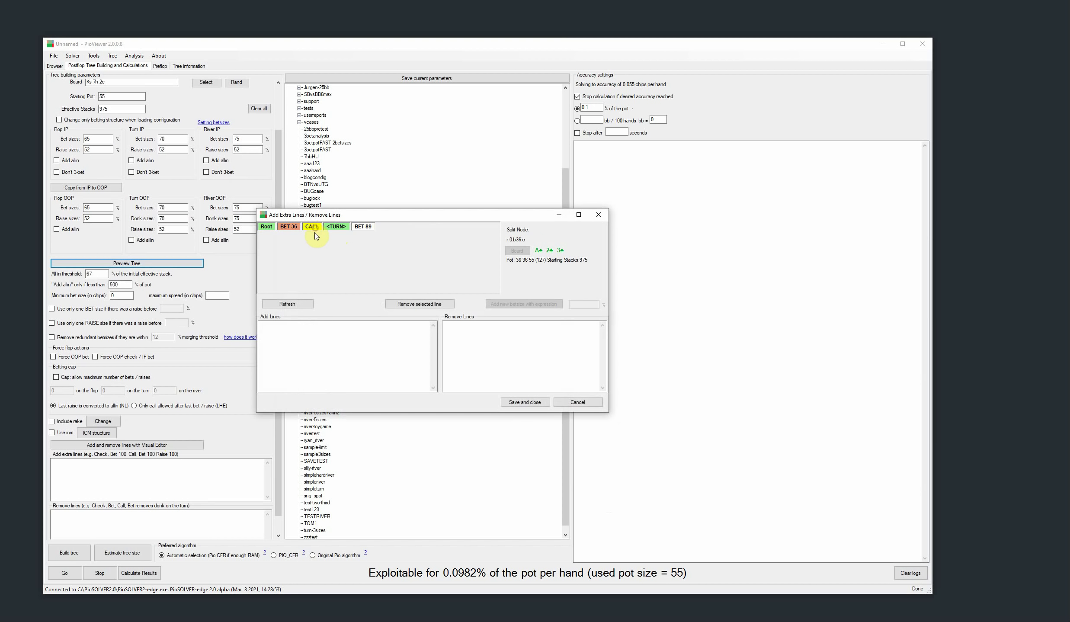
click(294, 228)
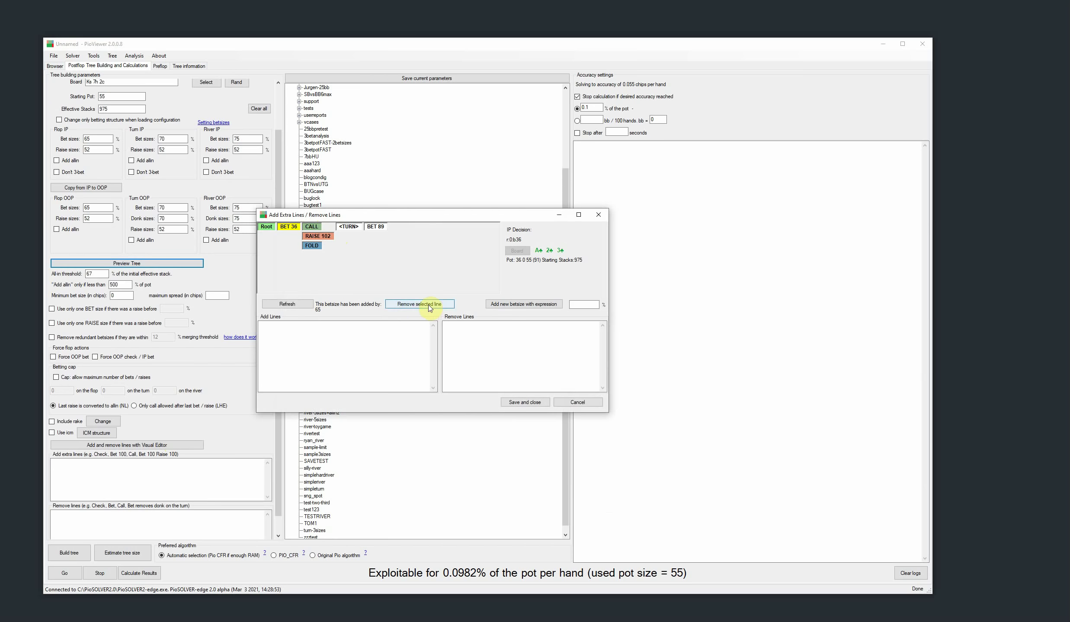
Step: Reposition the tree preview window and enlarge it to make the Add Lines and Remove Lines boxes bigger
drag(380, 214, 461, 190)
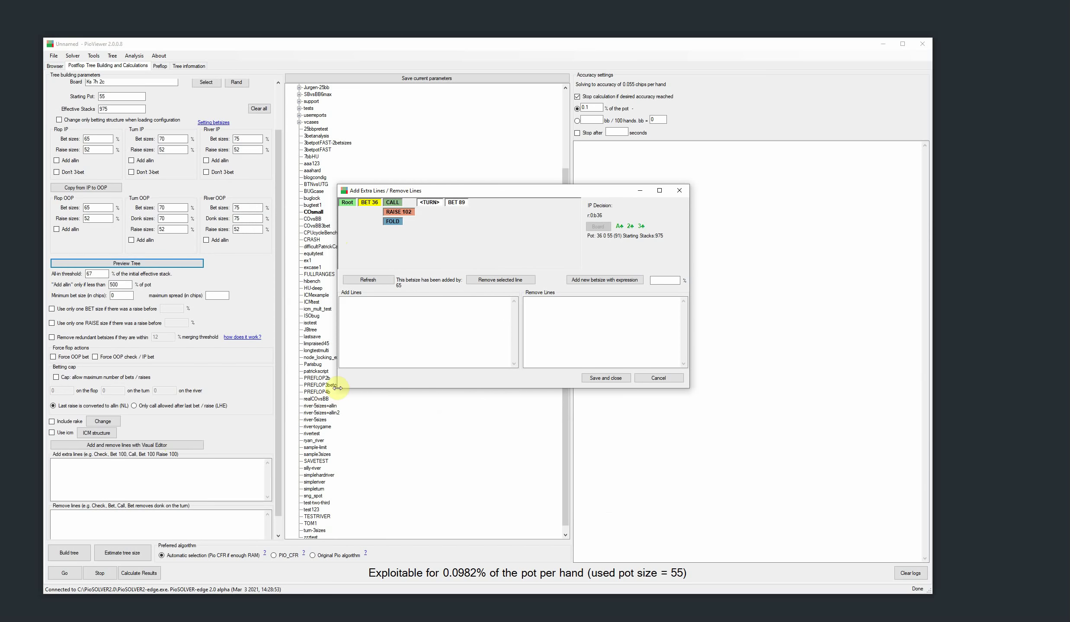
drag(340, 391, 287, 473)
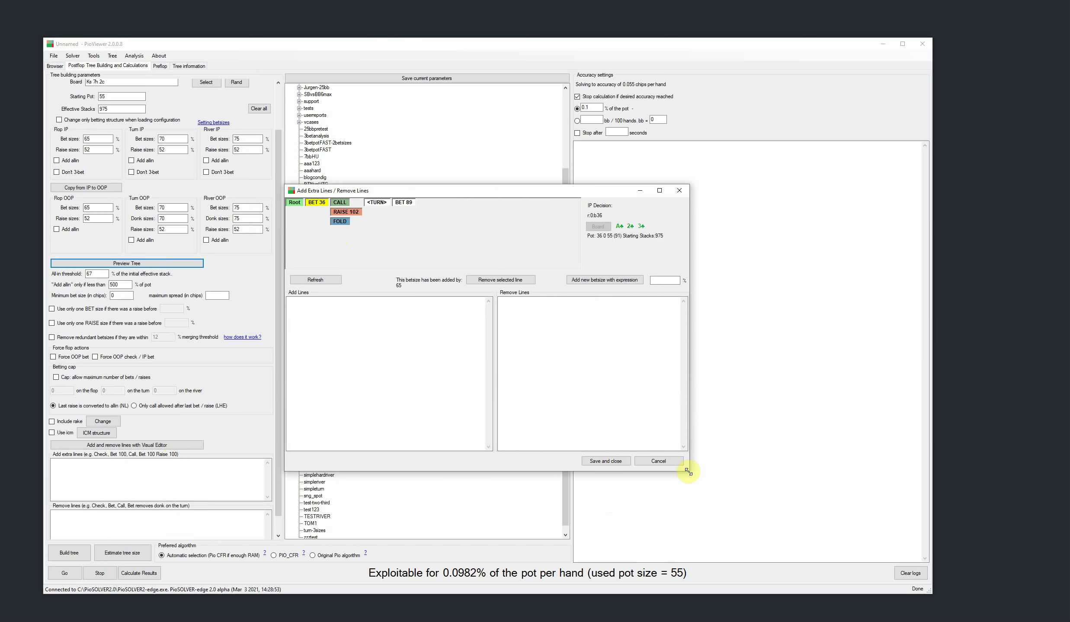
drag(688, 470, 756, 479)
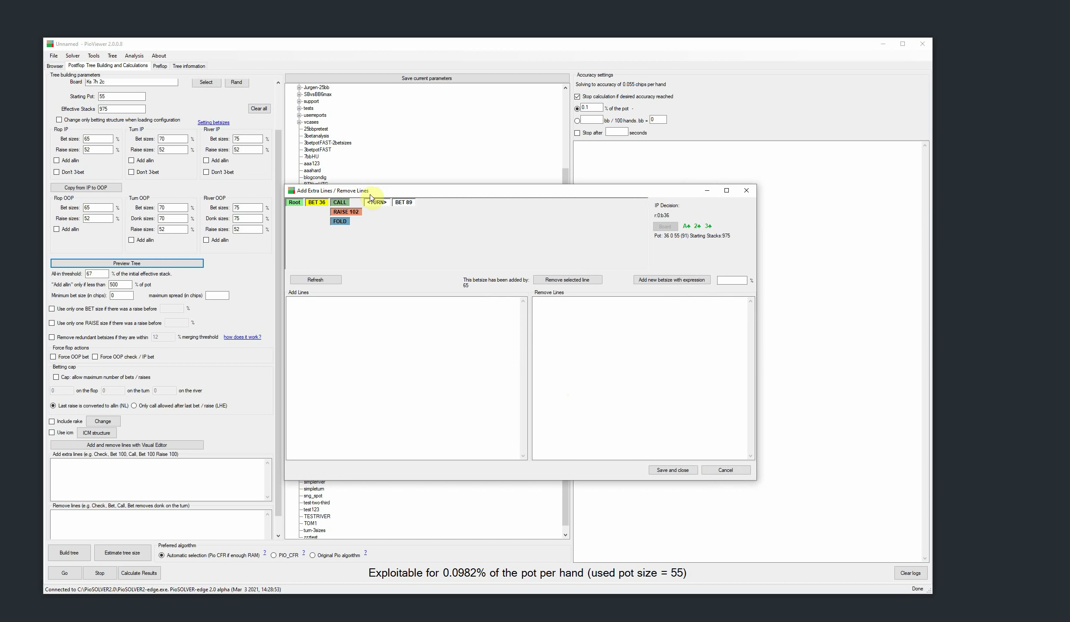
Step: Examine the previewed nodes from BET 36 and CALL to the turn, and compare the options at the root and after BET 36
click(336, 203)
click(356, 204)
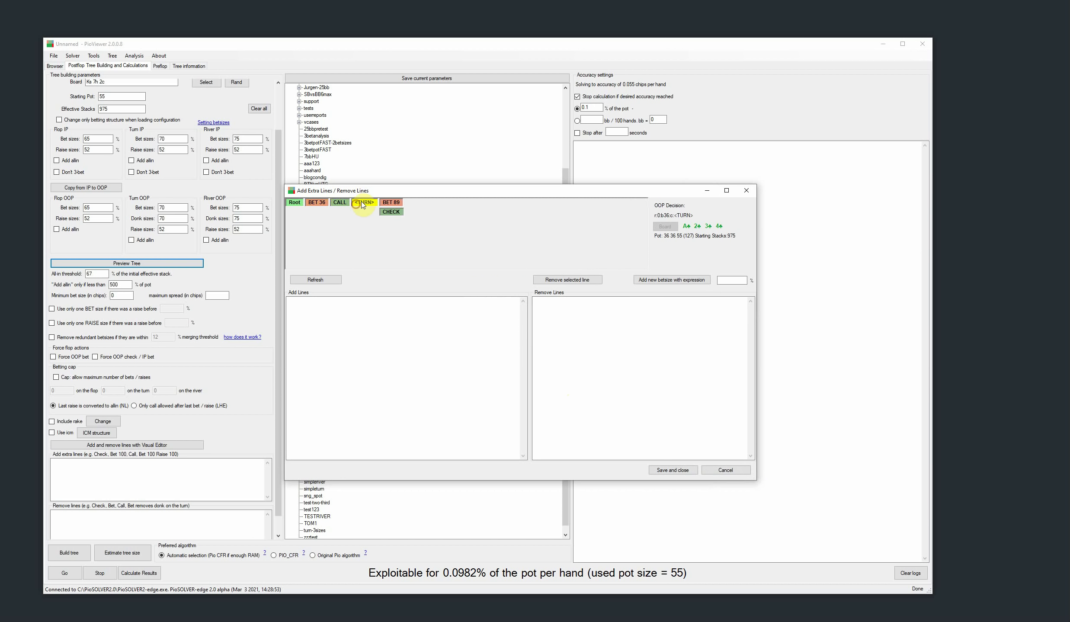
click(323, 203)
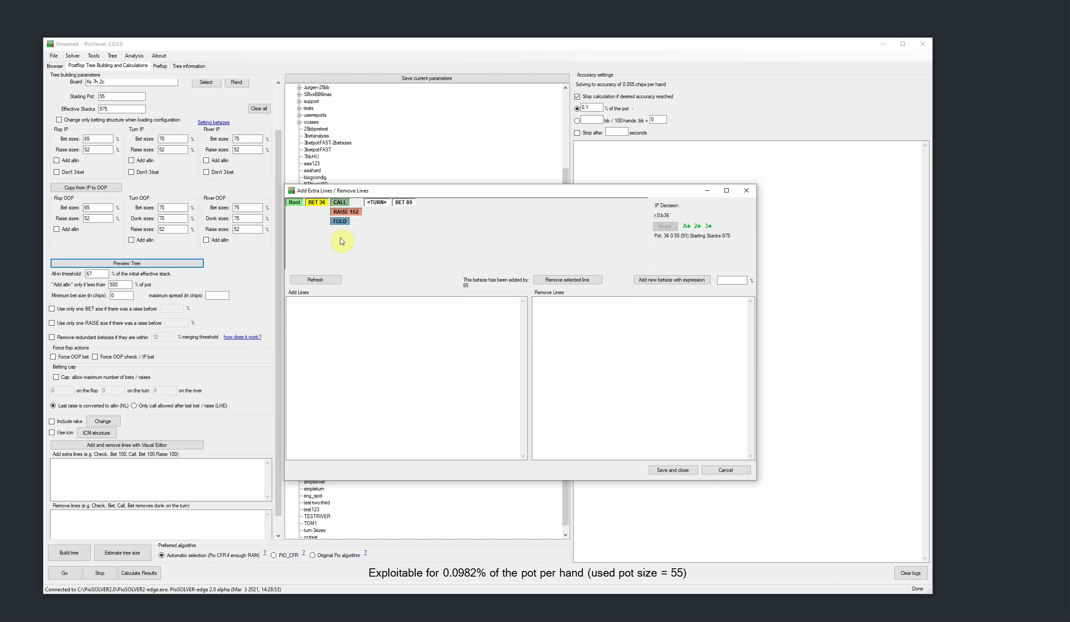
click(294, 202)
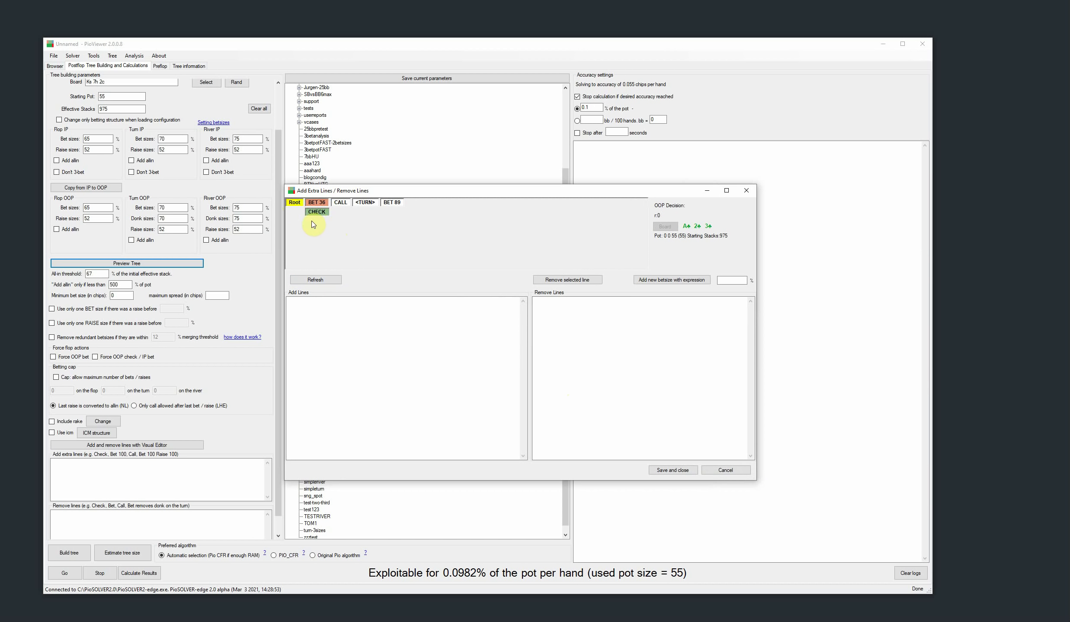
click(314, 203)
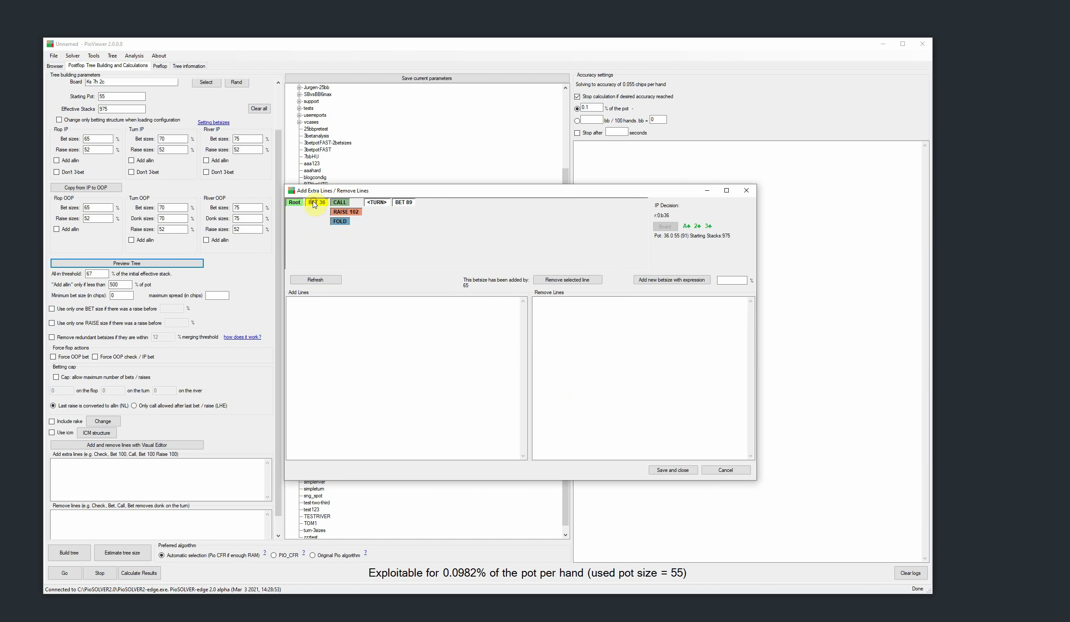
Step: Remove OOP's flop BET 36 line from the tree, inspect the remaining CHECK branch and save the change
click(294, 202)
click(311, 204)
click(568, 281)
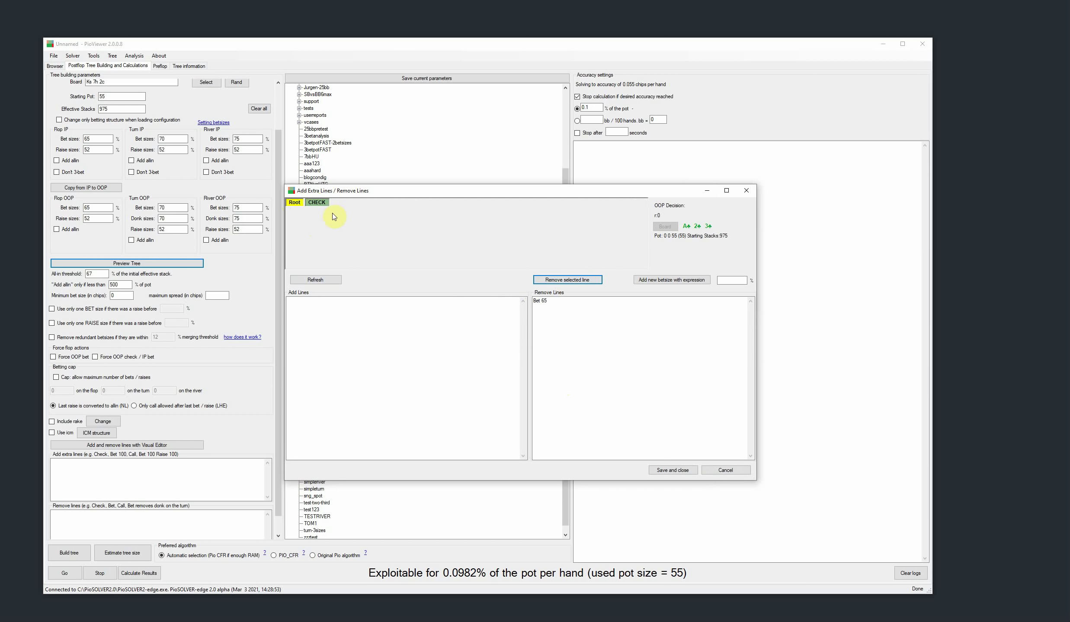
click(313, 205)
click(313, 204)
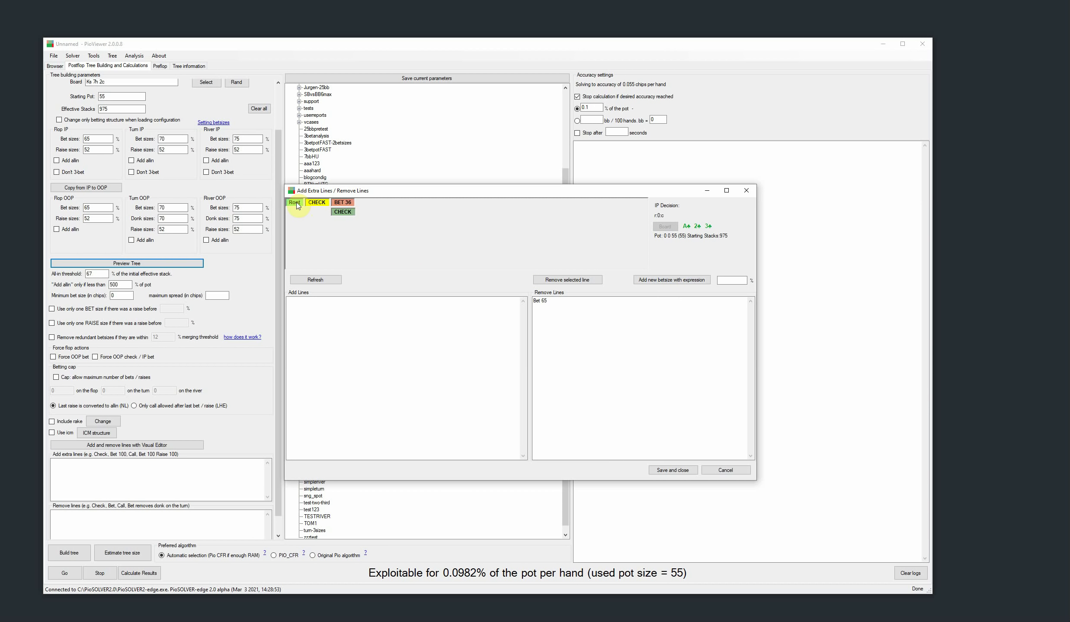
click(320, 281)
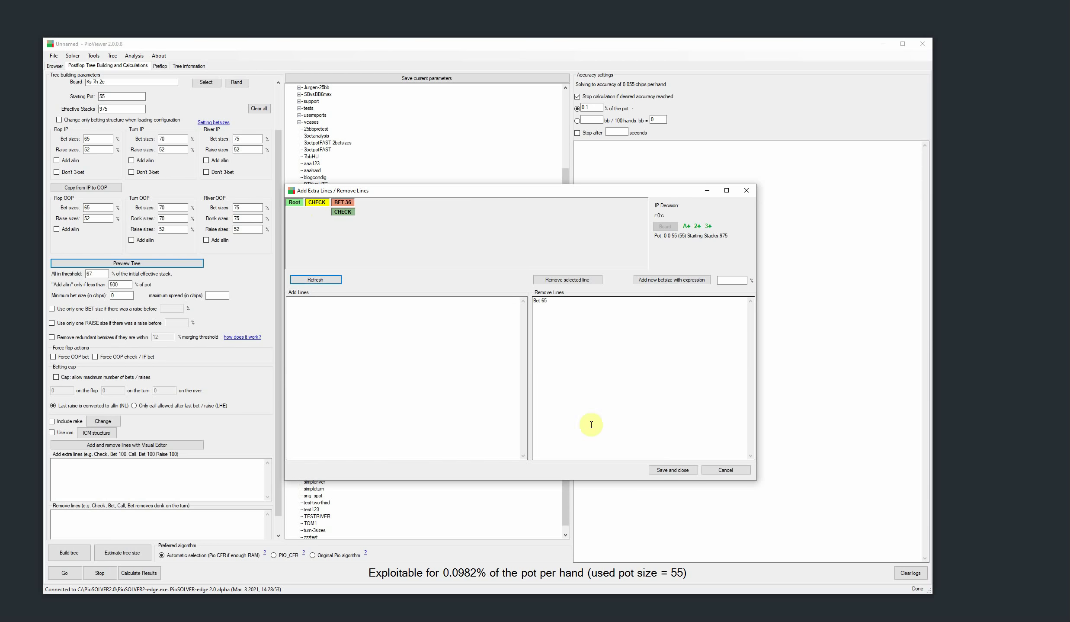
click(673, 470)
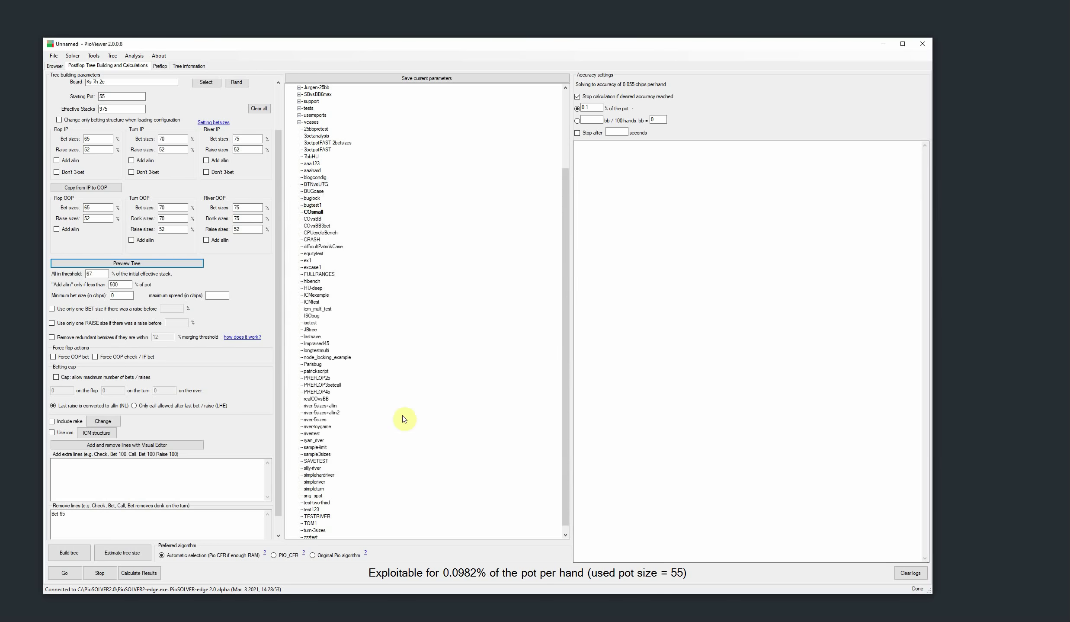
Step: Build the tree with the Bet 65 line removed and open the node after OOP's flop check in the browser
scroll(277, 338, down, 1)
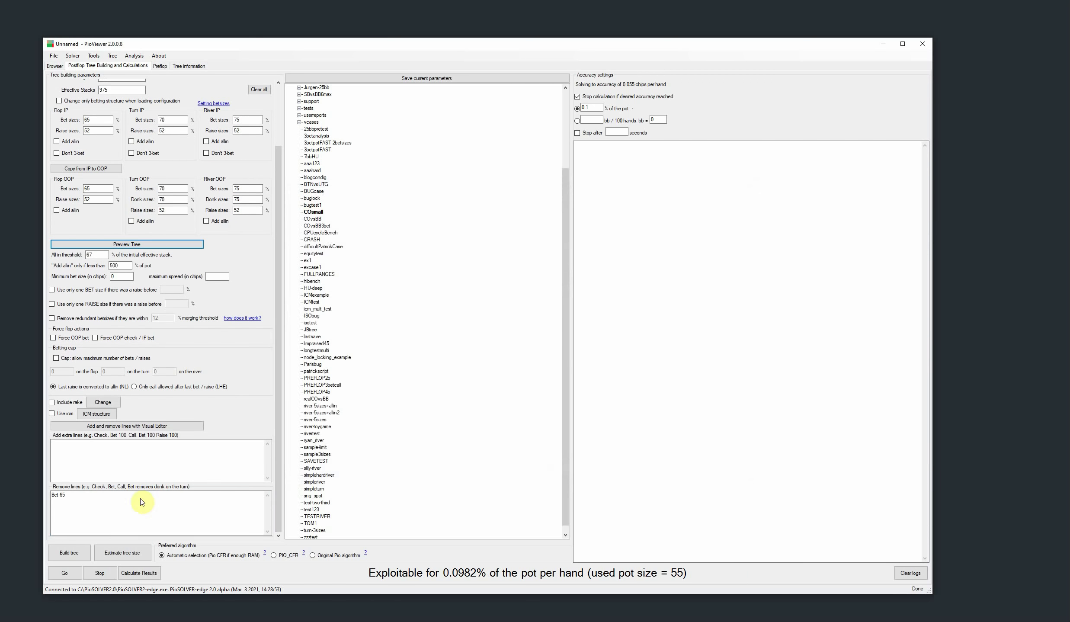
drag(80, 497, 48, 489)
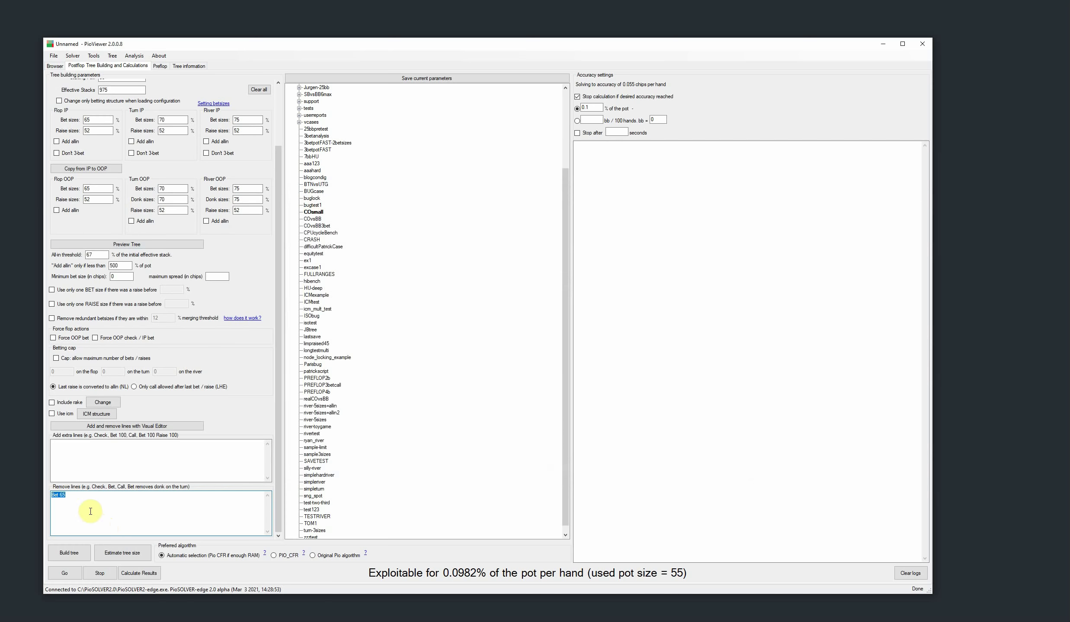
drag(279, 327, 279, 258)
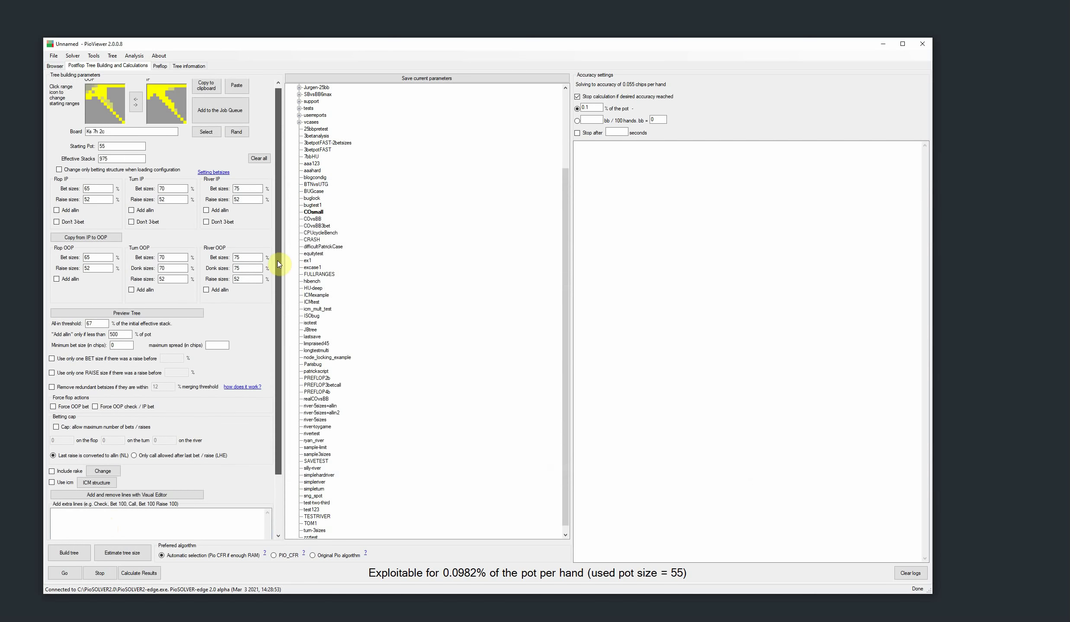
click(64, 553)
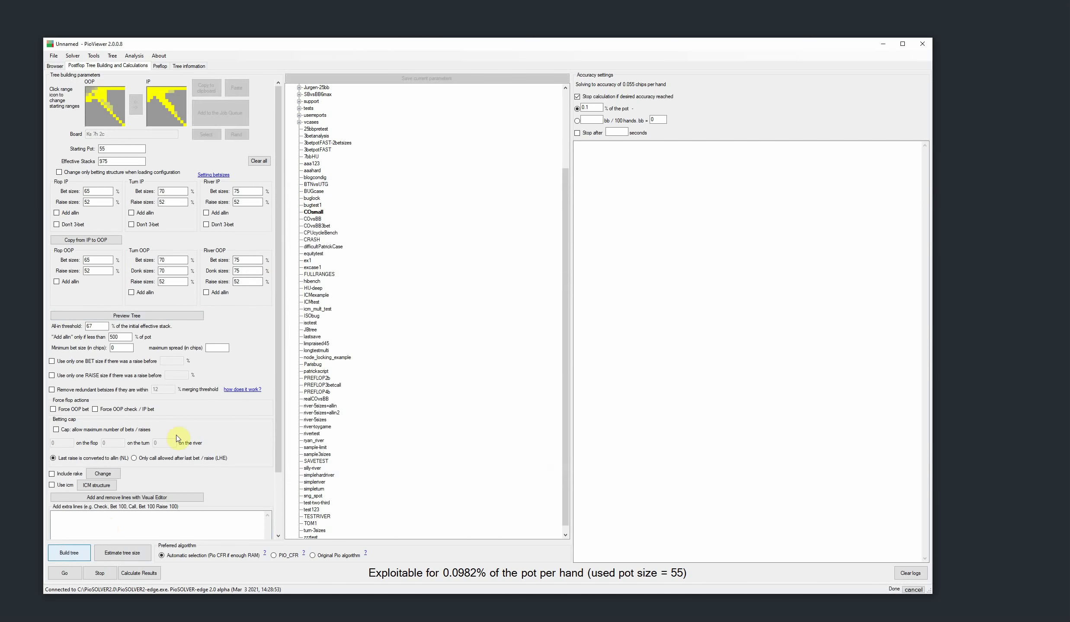
click(53, 66)
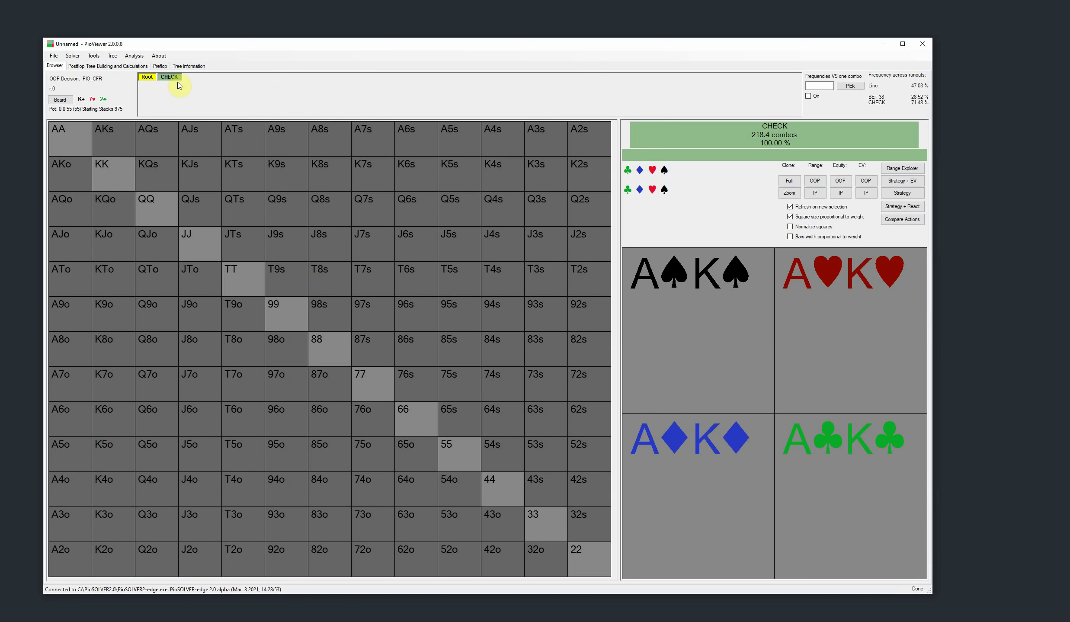
click(147, 76)
click(168, 77)
Step: Solve the rebuilt tree to the set accuracy and highlight the final running time in the log
click(107, 66)
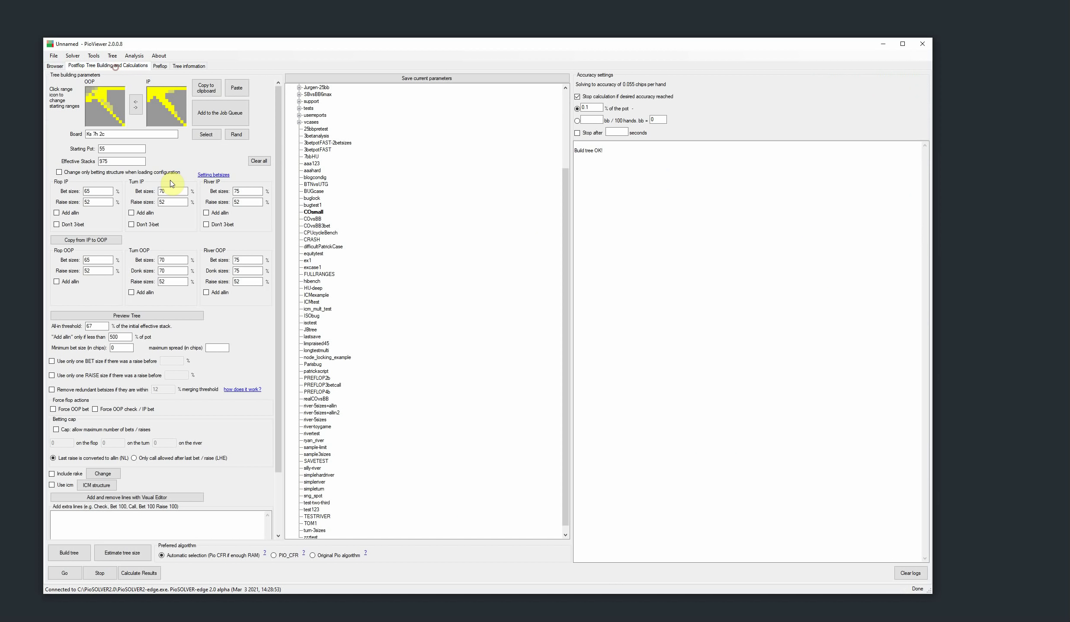
click(64, 573)
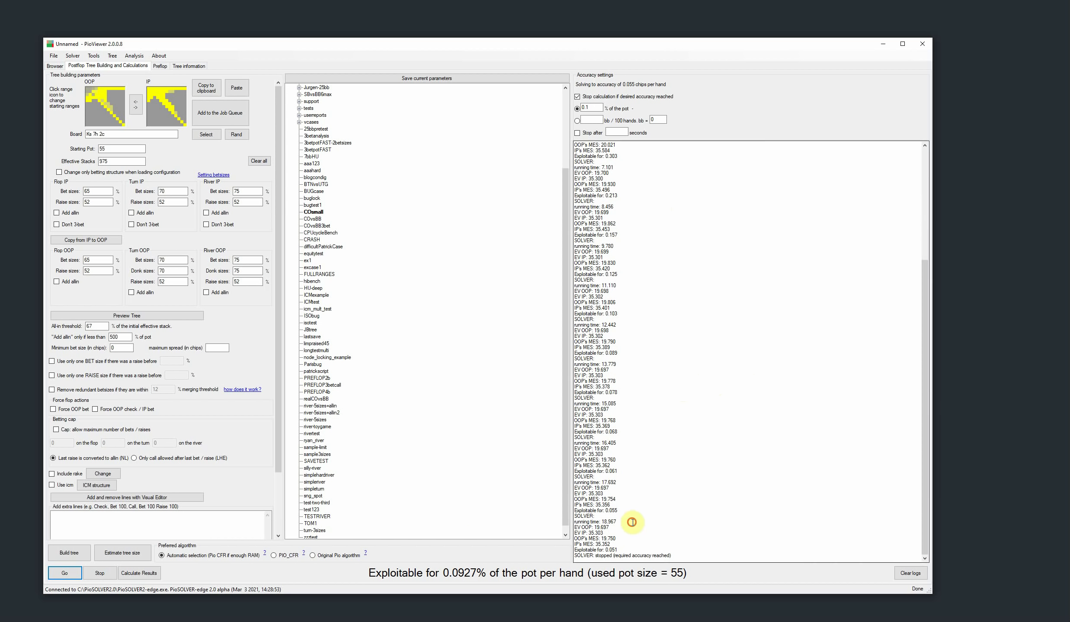
drag(634, 521, 591, 516)
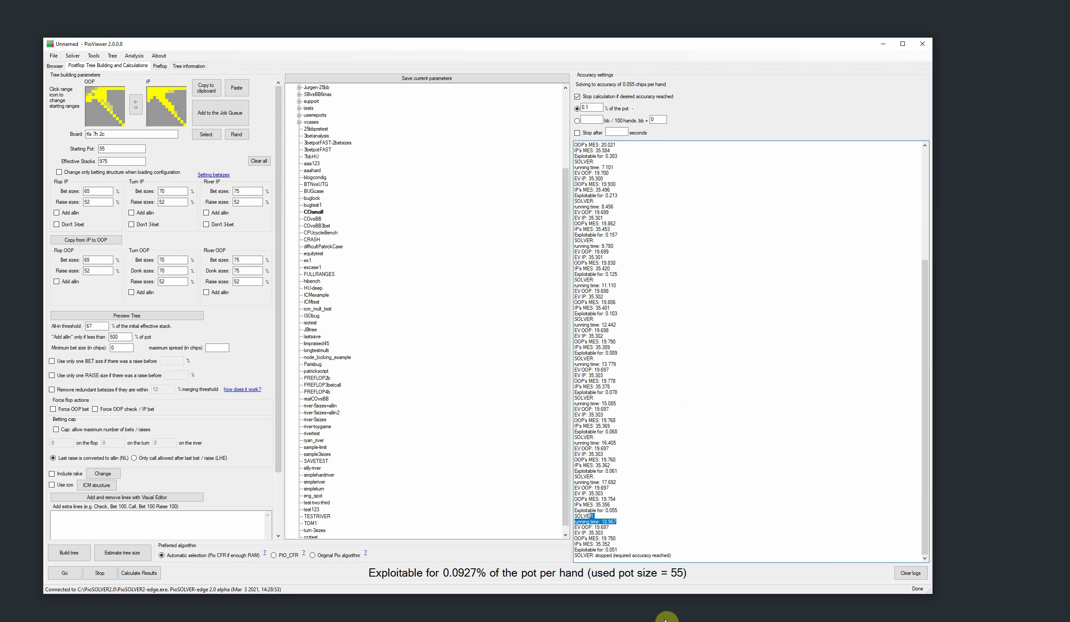
Step: Show Strategy + EV for IP's decision after the check, and for OOP's response to BET 36
click(54, 66)
click(904, 179)
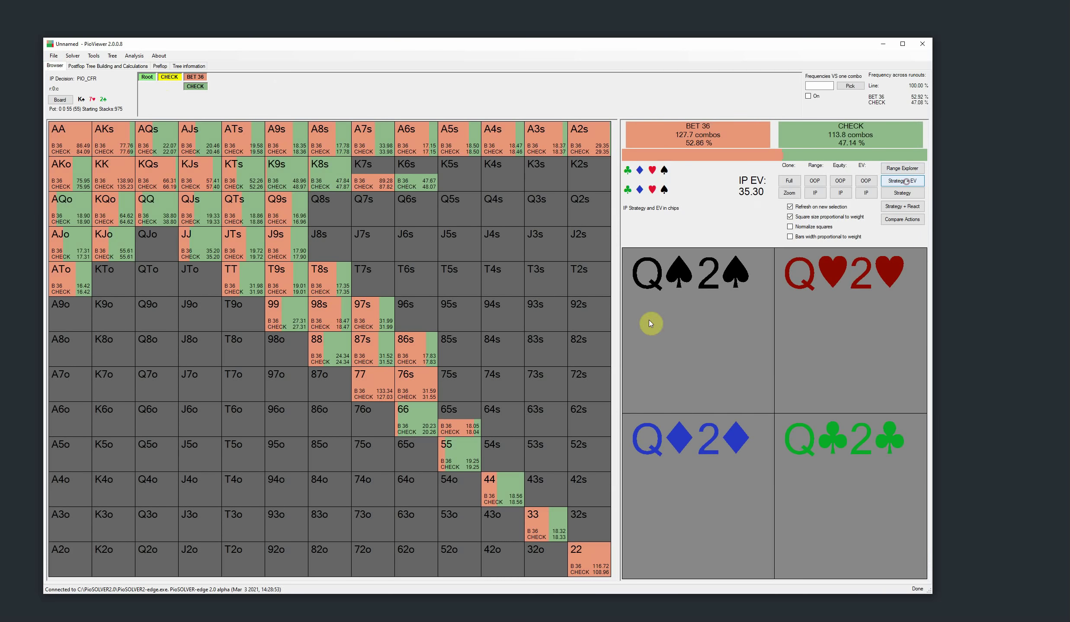
click(195, 77)
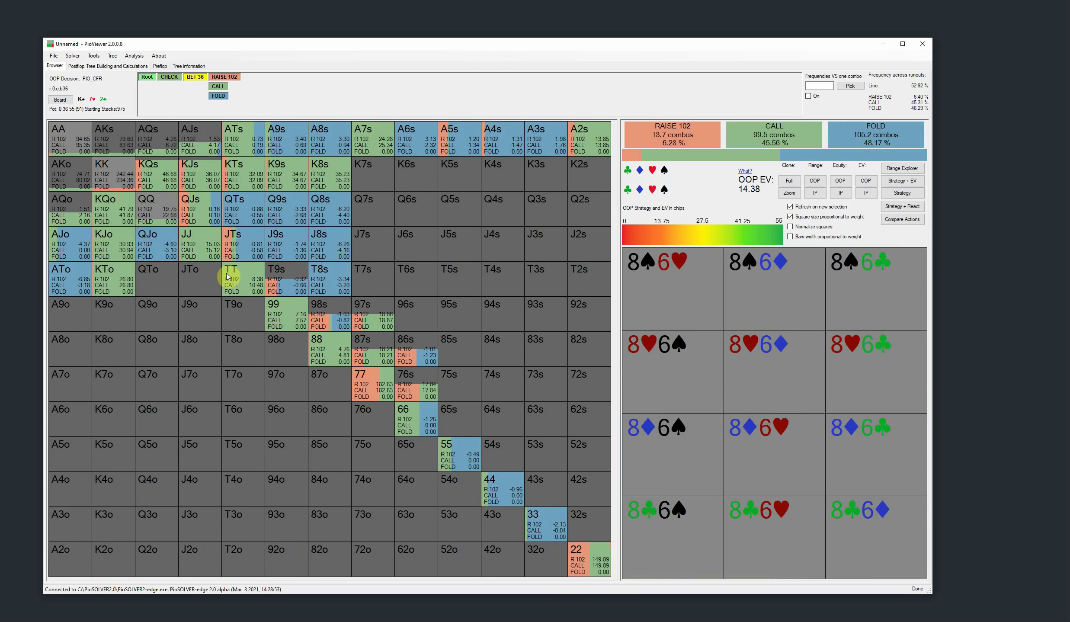
Step: Load the saved river-5sizes+allin2 configuration and highlight its river OOP bet and donk sizes
click(89, 68)
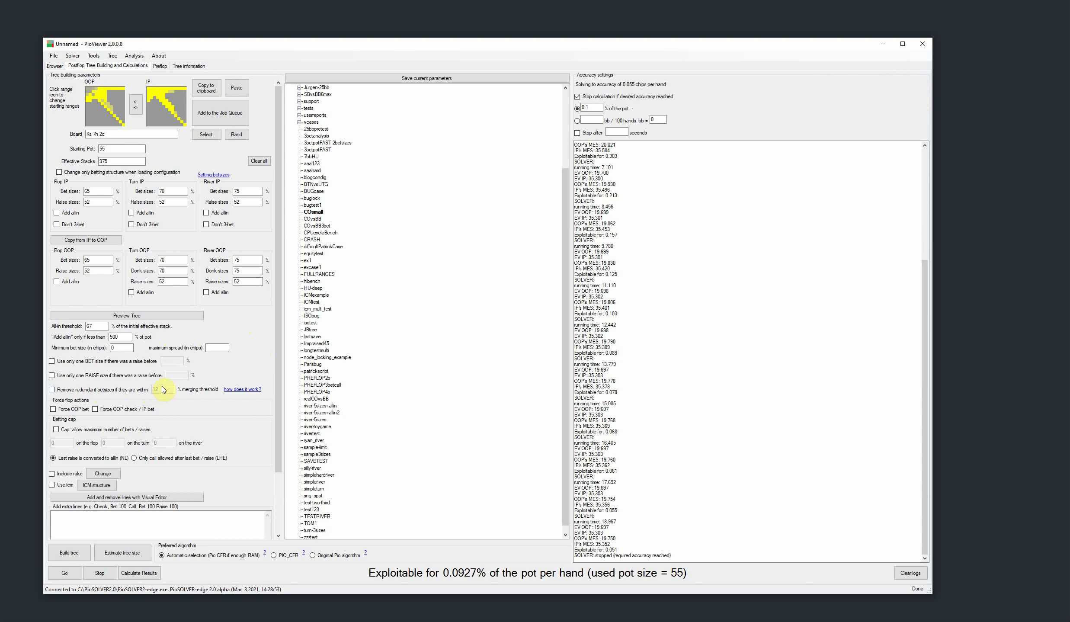
click(331, 412)
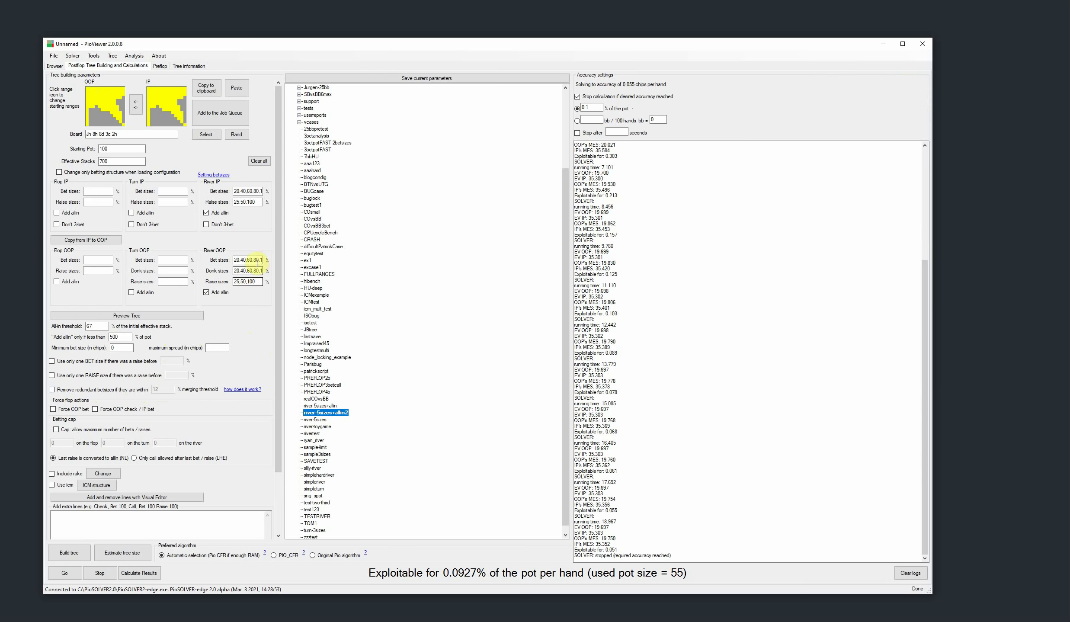
drag(237, 259, 263, 260)
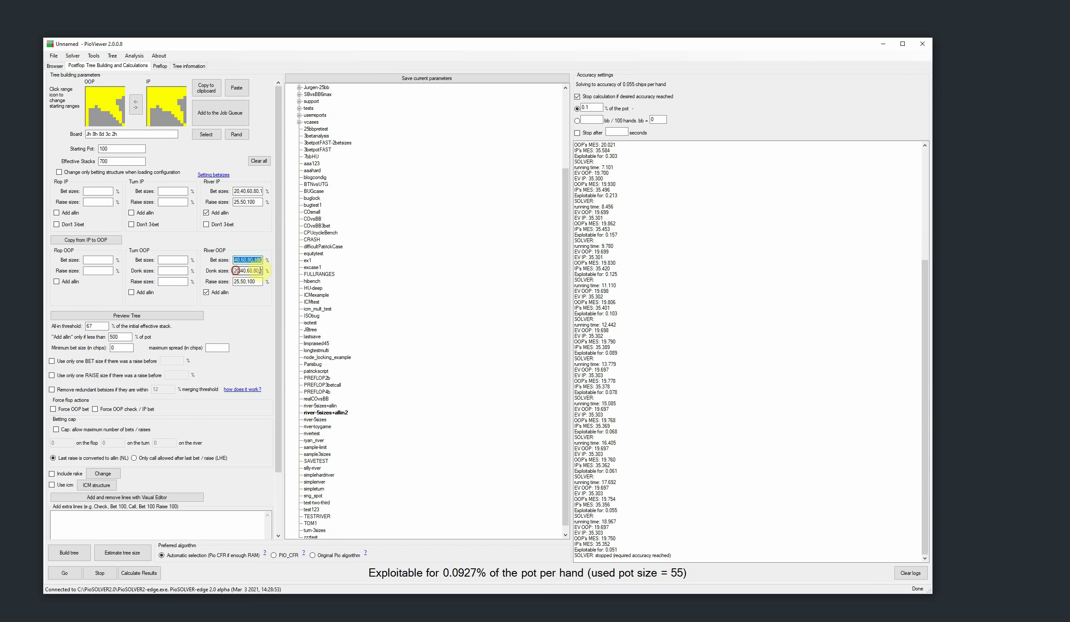
click(236, 270)
key(Delete)
key(Delete)
key(Delete)
click(235, 260)
double_click(236, 260)
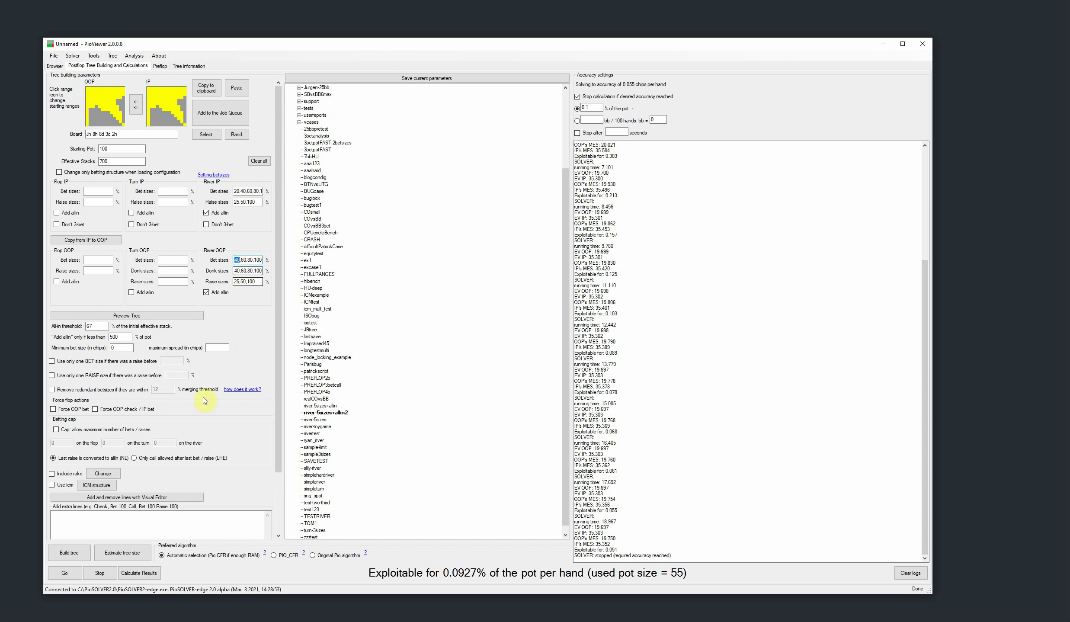
Step: Enable the removal of redundant bet sizes within the 12% merging threshold and highlight the river OOP bet sizes
click(54, 391)
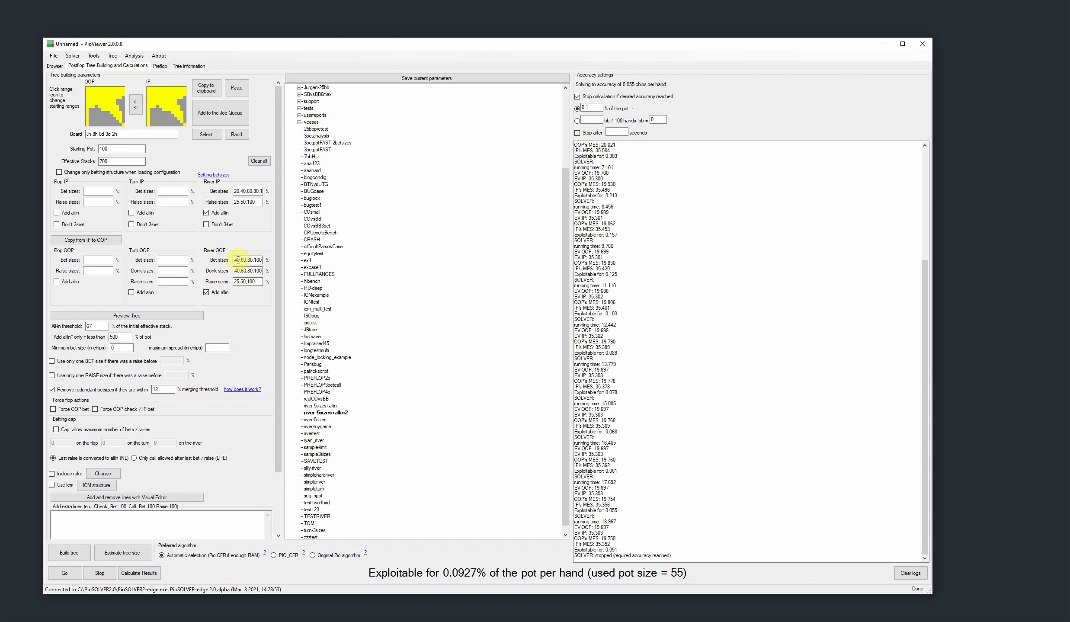
drag(238, 260, 272, 258)
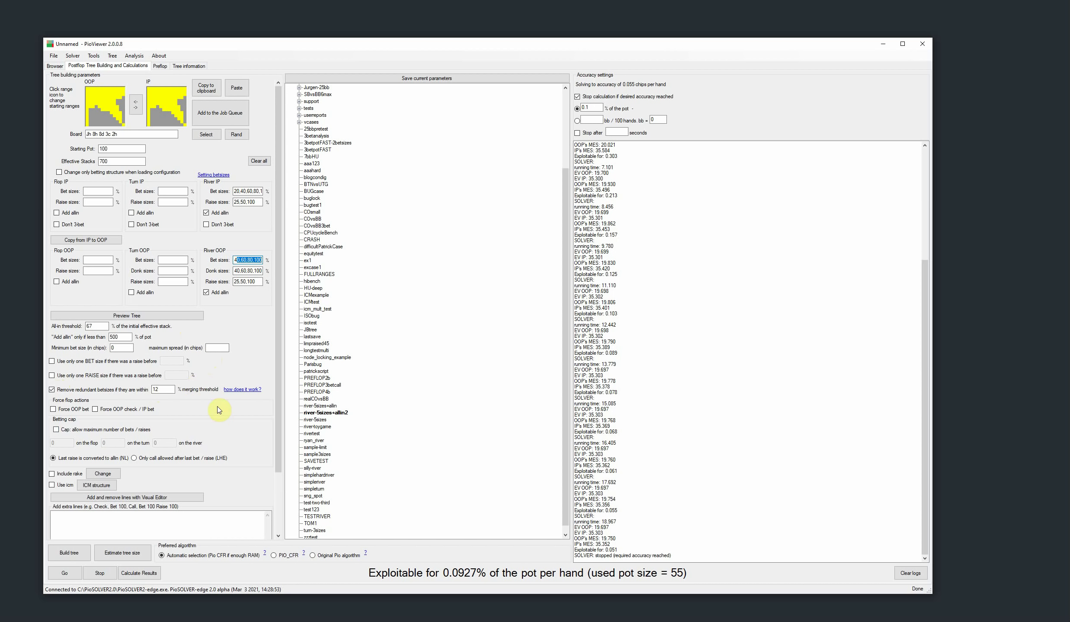
Step: View the explanation of the bet size merging algorithm, close it, and turn off the removal of redundant bet sizes
click(238, 390)
drag(394, 207, 325, 229)
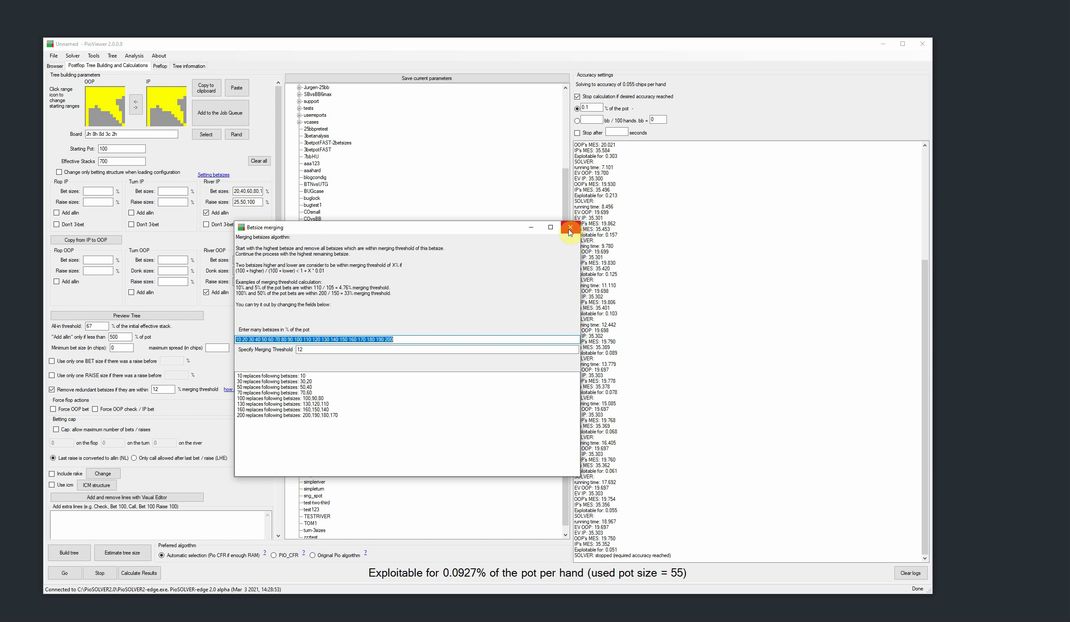
click(569, 229)
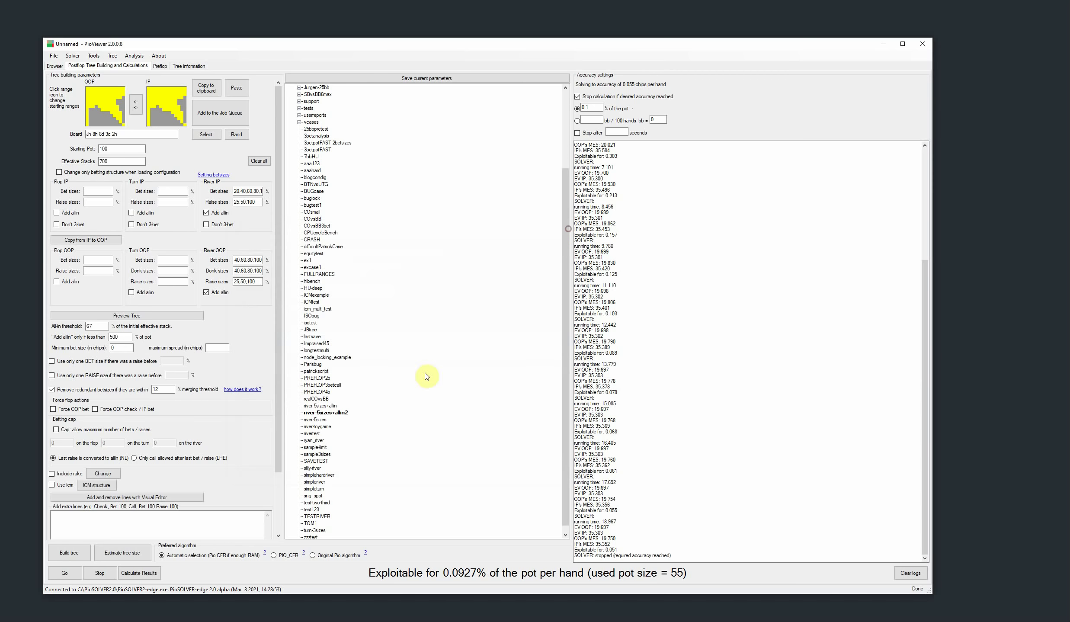
click(52, 390)
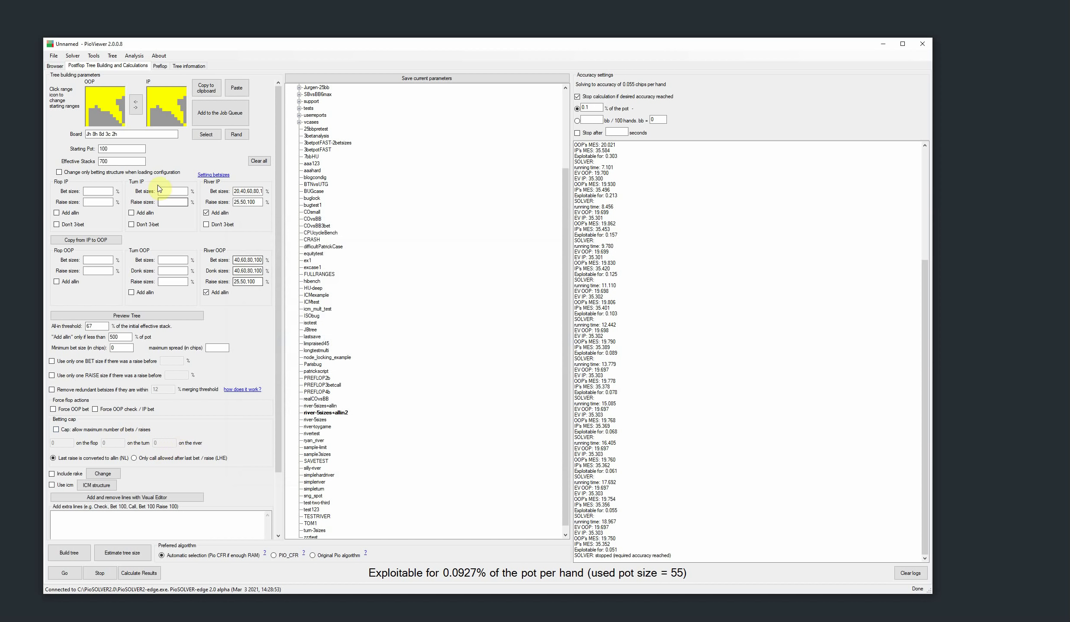
Step: Show the Street Strategy Distribution map for the flop of the solved tree in the browser
click(55, 65)
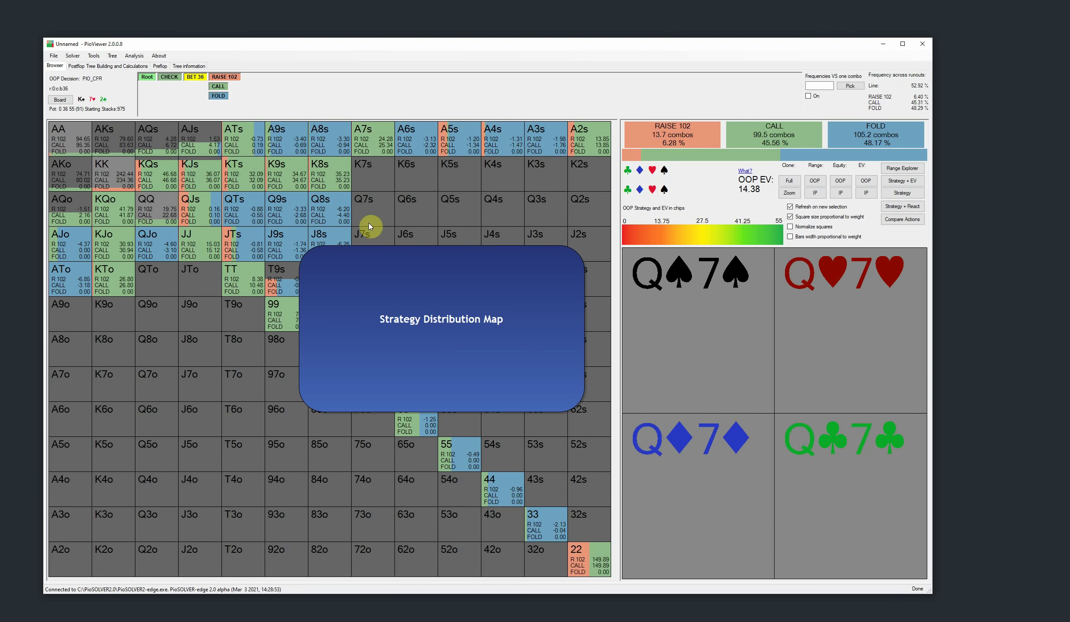
click(134, 55)
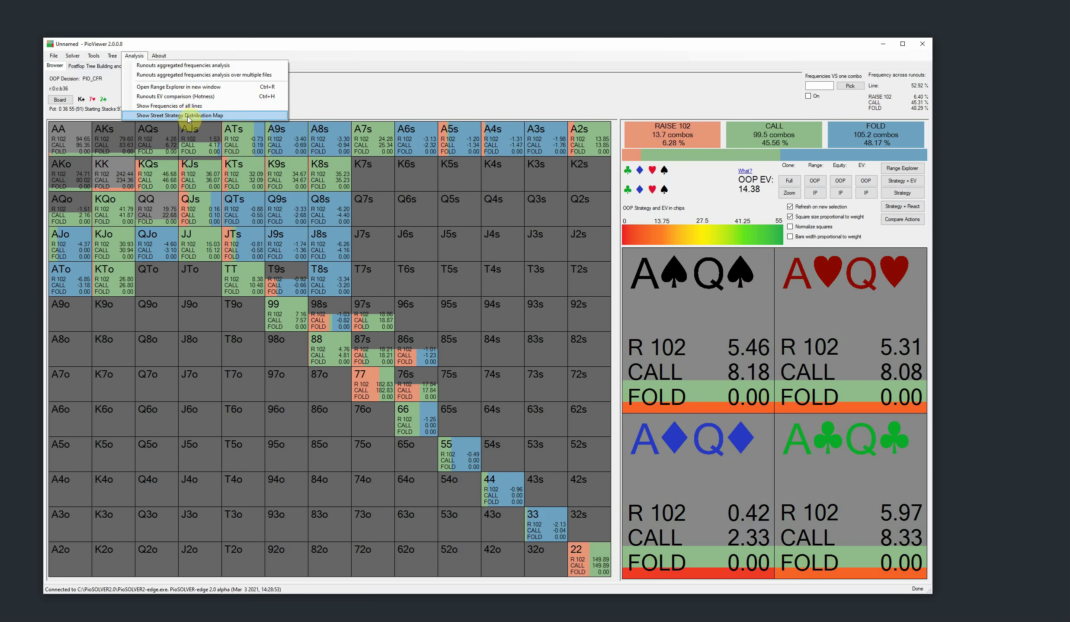
click(186, 115)
drag(359, 220, 446, 231)
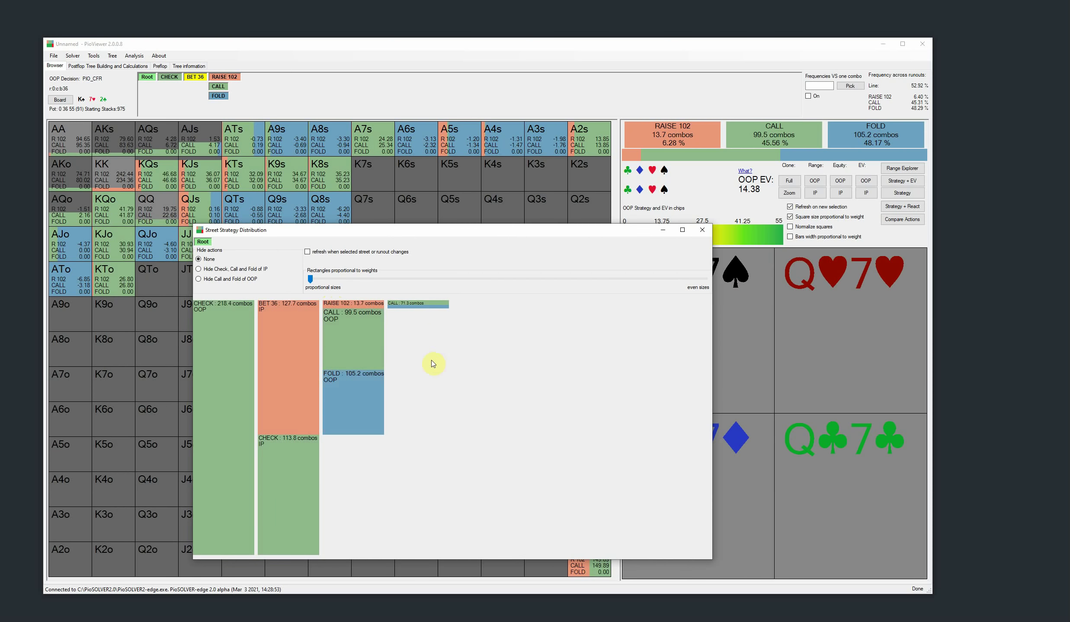
Step: Scale the flop map's rectangles slightly from proportional towards even sizes, and close the map
mouse_move(310, 278)
mouse_down()
mouse_move(587, 272)
mouse_move(305, 286)
mouse_up()
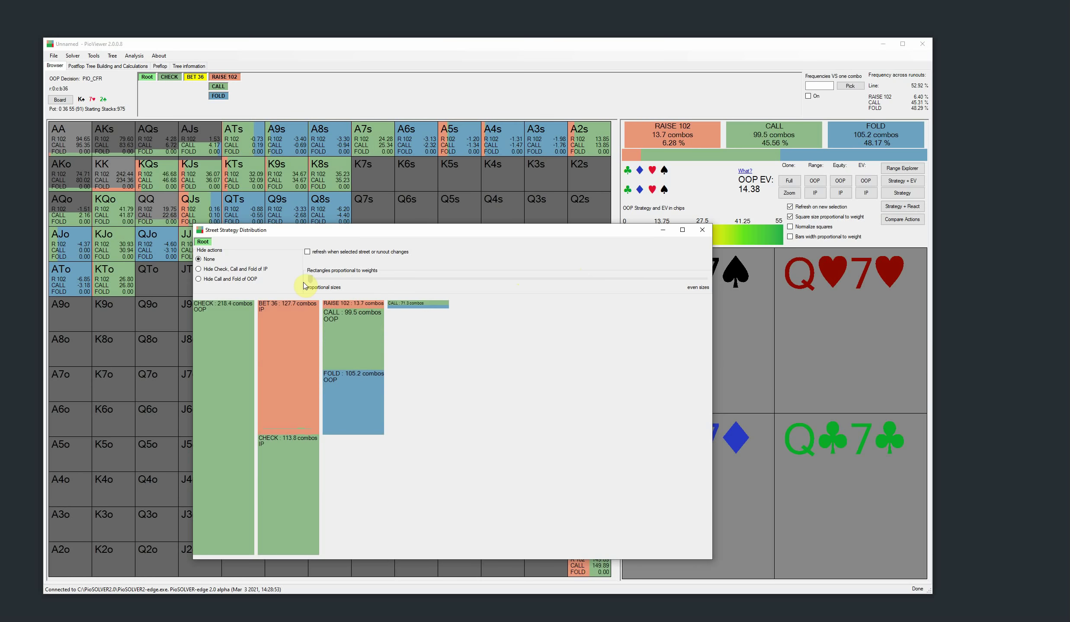
click(221, 270)
click(219, 279)
click(220, 270)
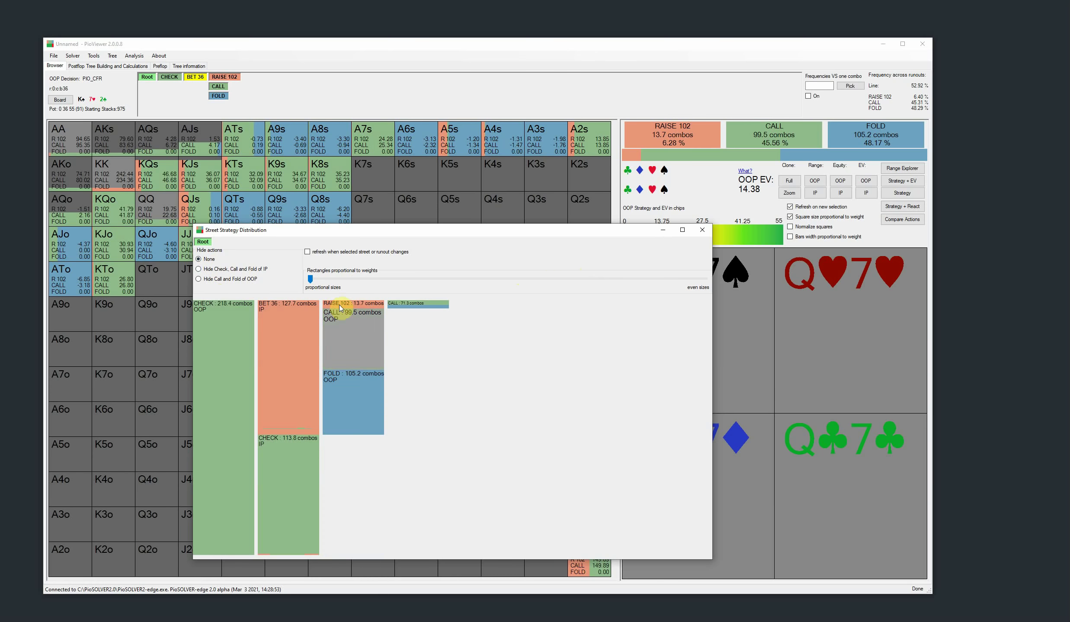
drag(310, 281, 334, 279)
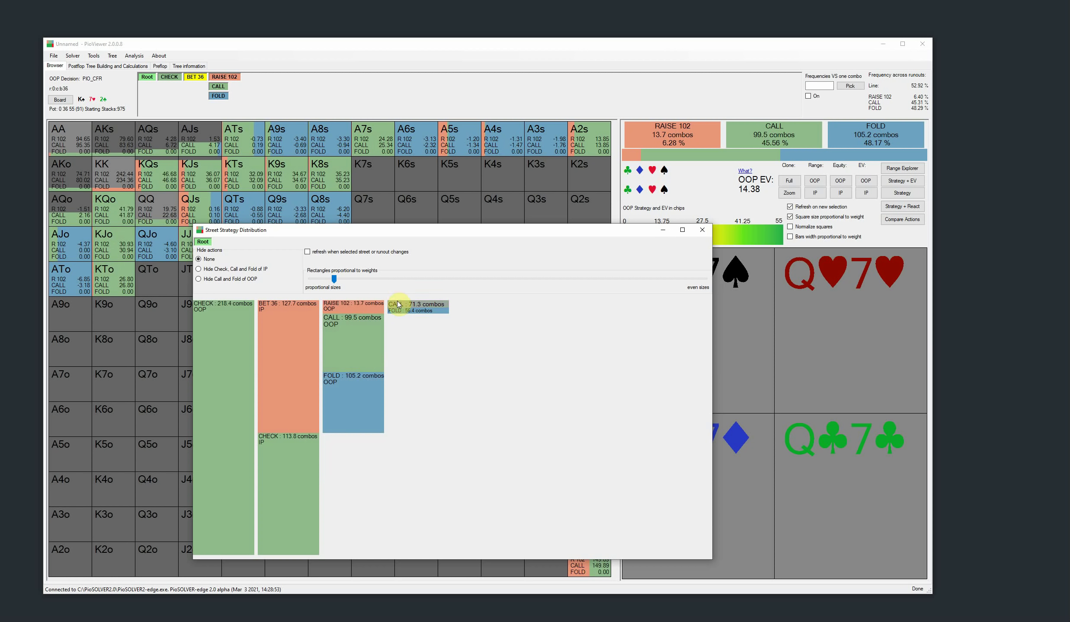
click(701, 230)
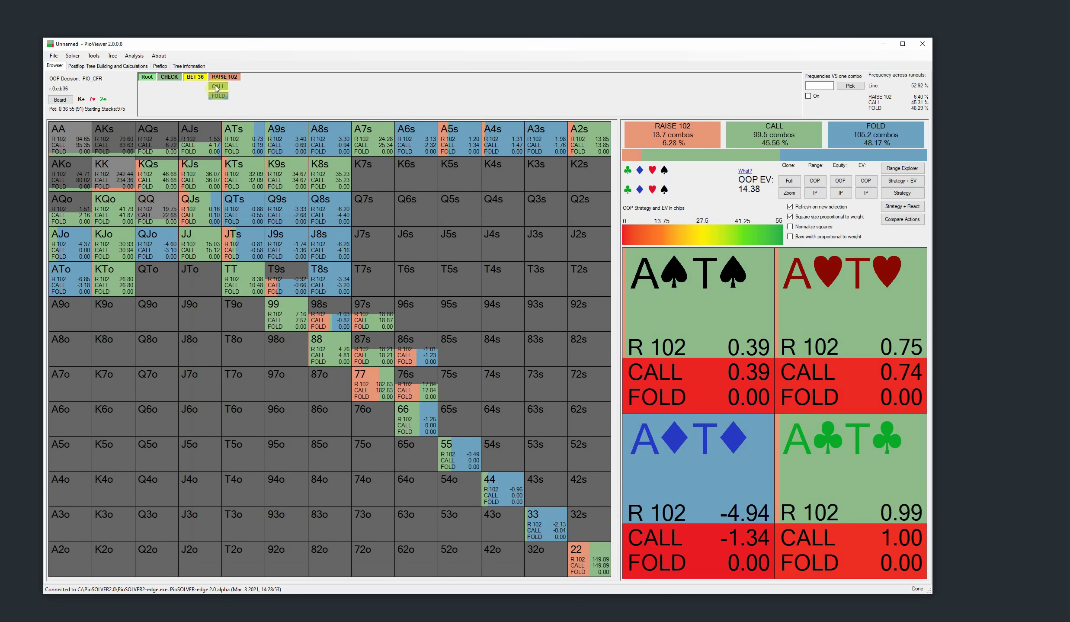
Step: Browse to the 4♦ turn after OOP's CALL, view its Street Strategy Distribution map, and close the map
click(216, 89)
click(294, 146)
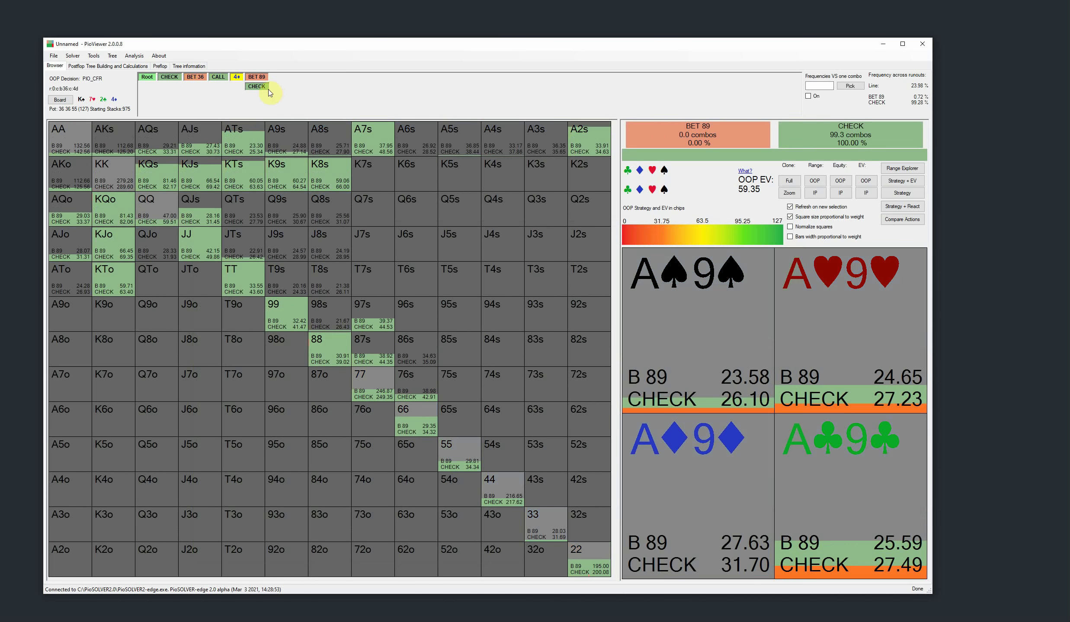
click(125, 57)
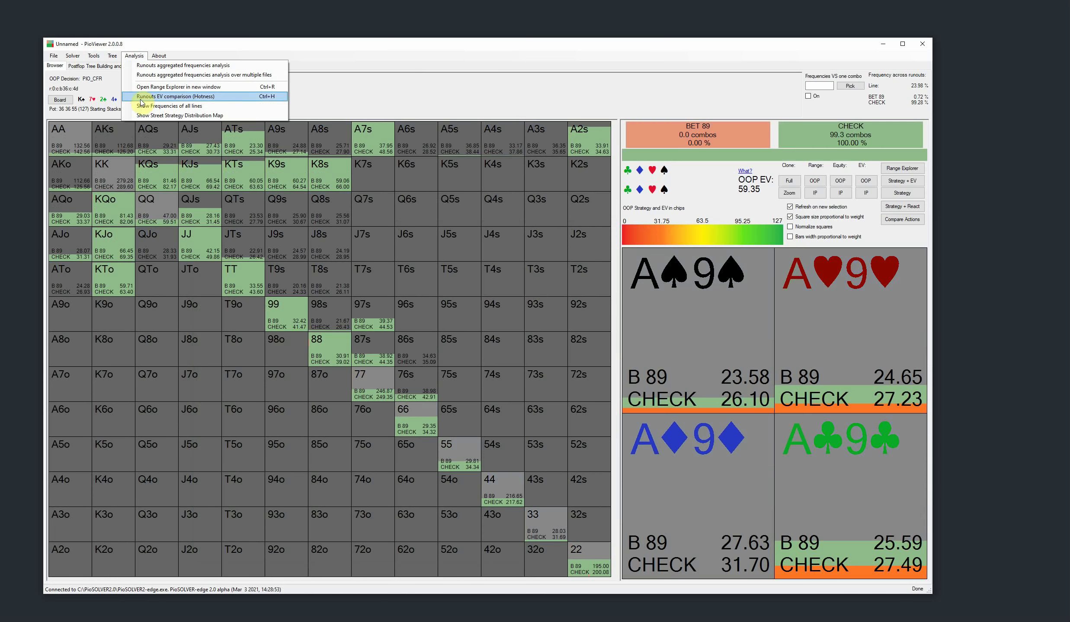
click(142, 115)
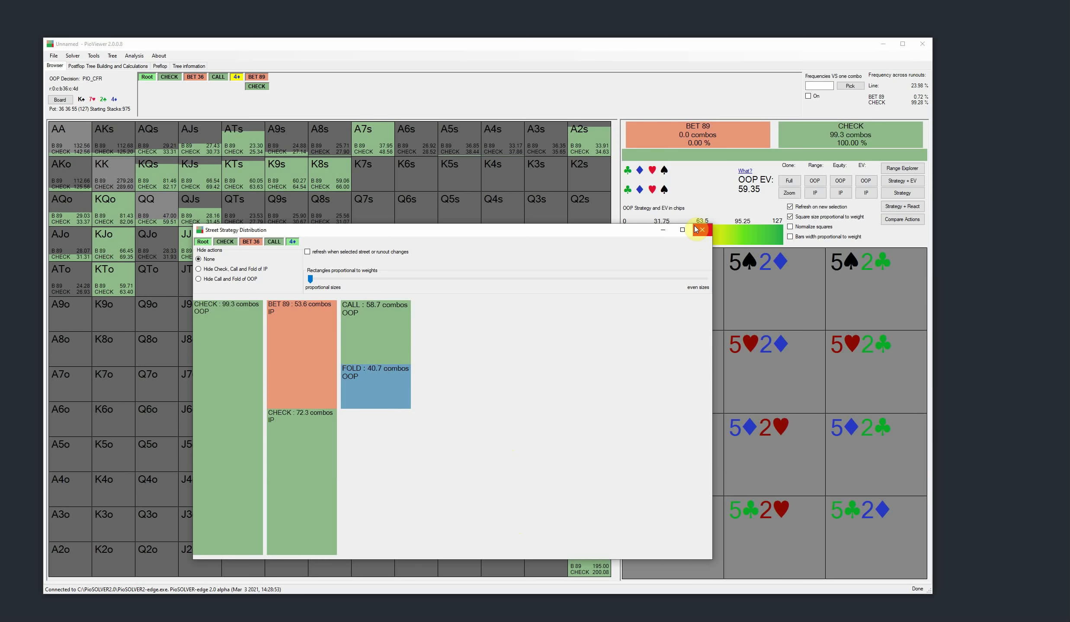
click(701, 229)
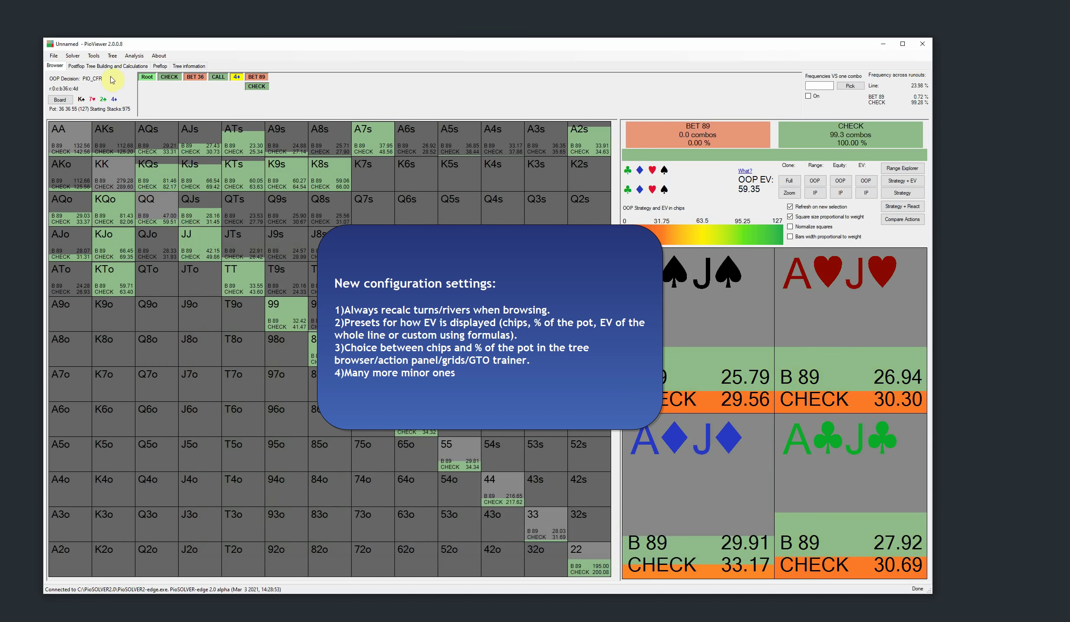
Step: Open the configuration's solver settings and highlight the timeout for tree recalculation
click(93, 56)
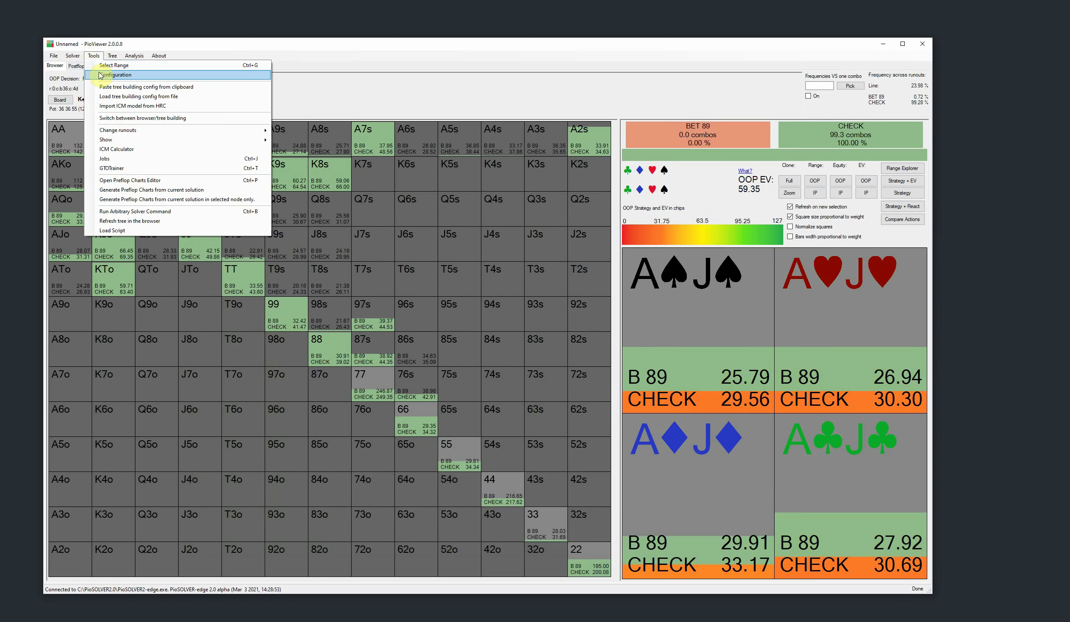
click(115, 75)
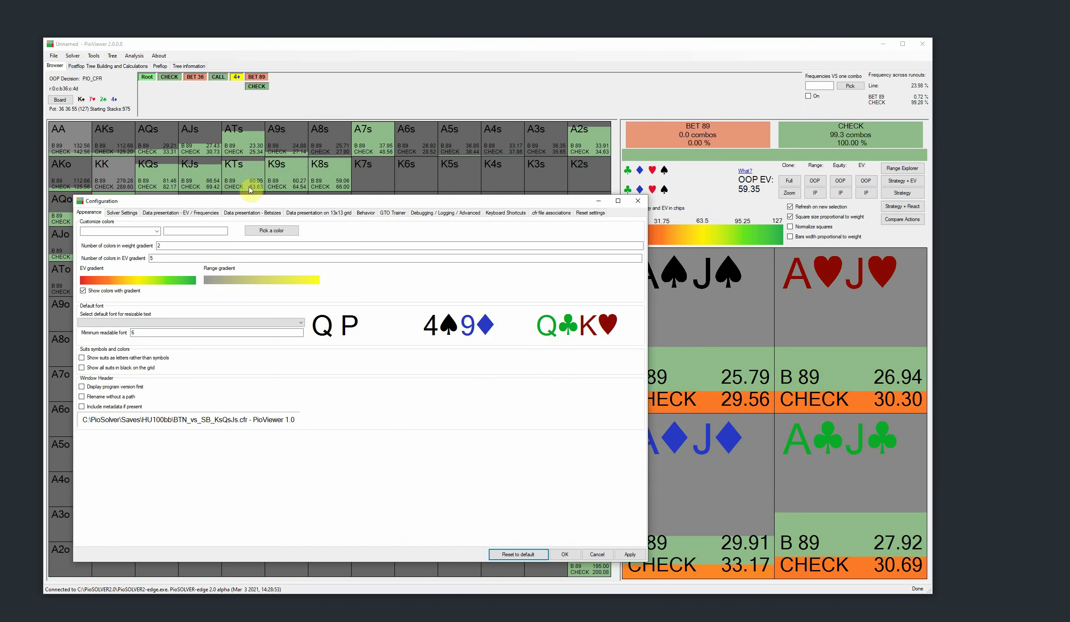
drag(261, 197, 300, 197)
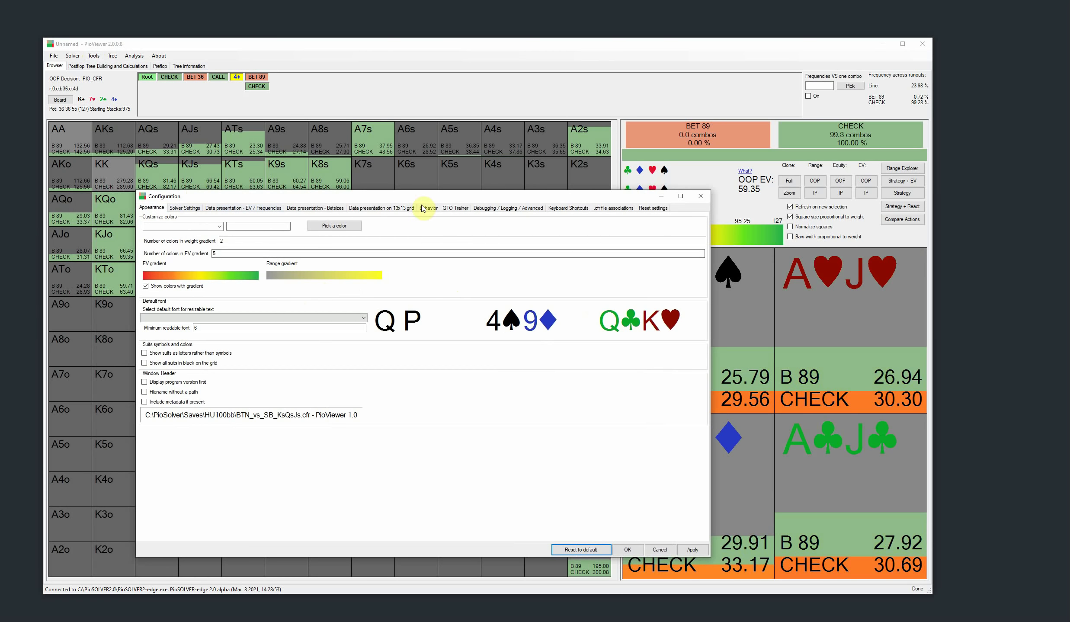
click(195, 209)
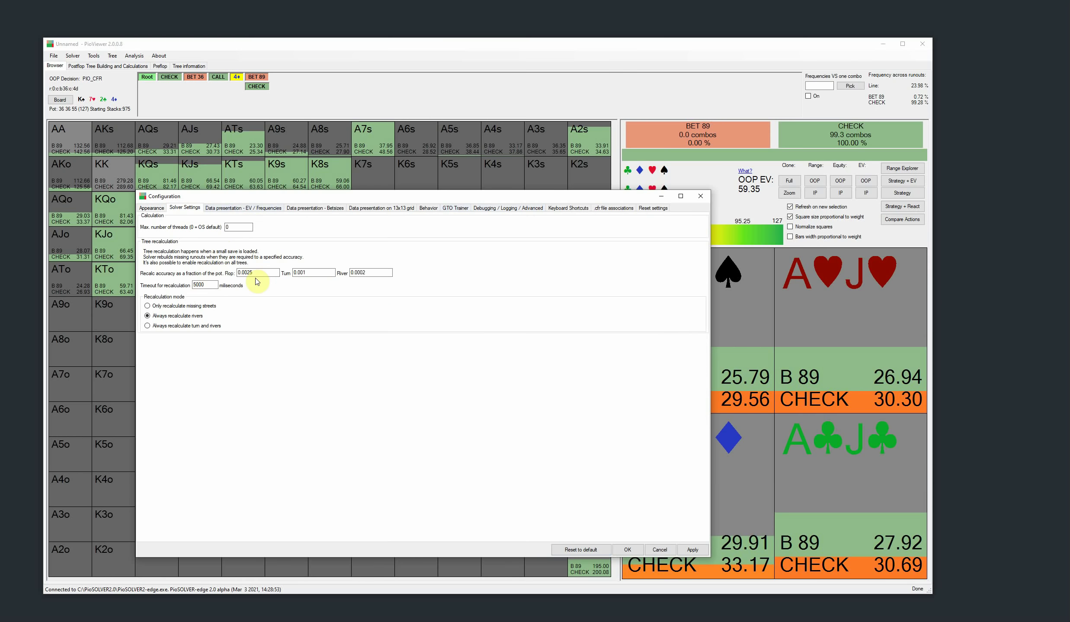
double_click(202, 286)
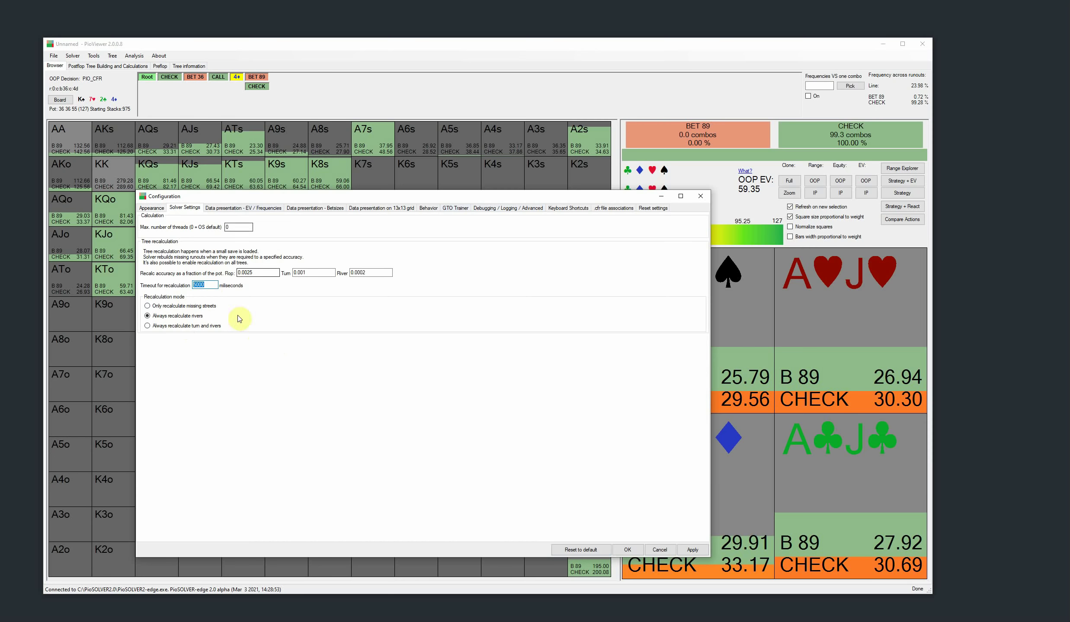
Step: Review the EV and frequency display options, and set bet sizes in the tree browser to % of the pot
click(218, 210)
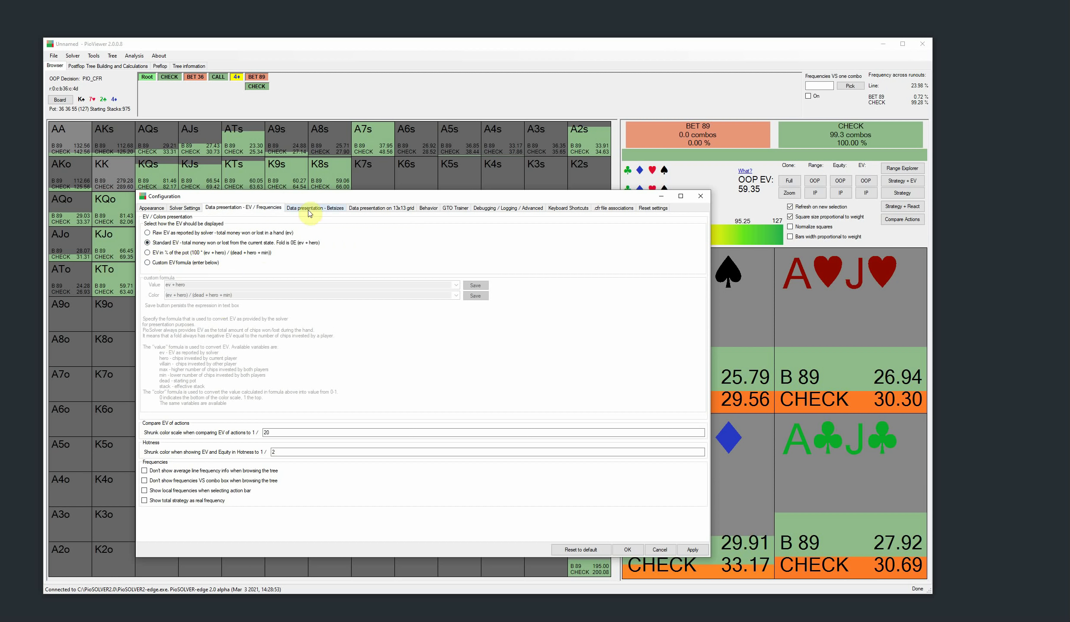
click(310, 210)
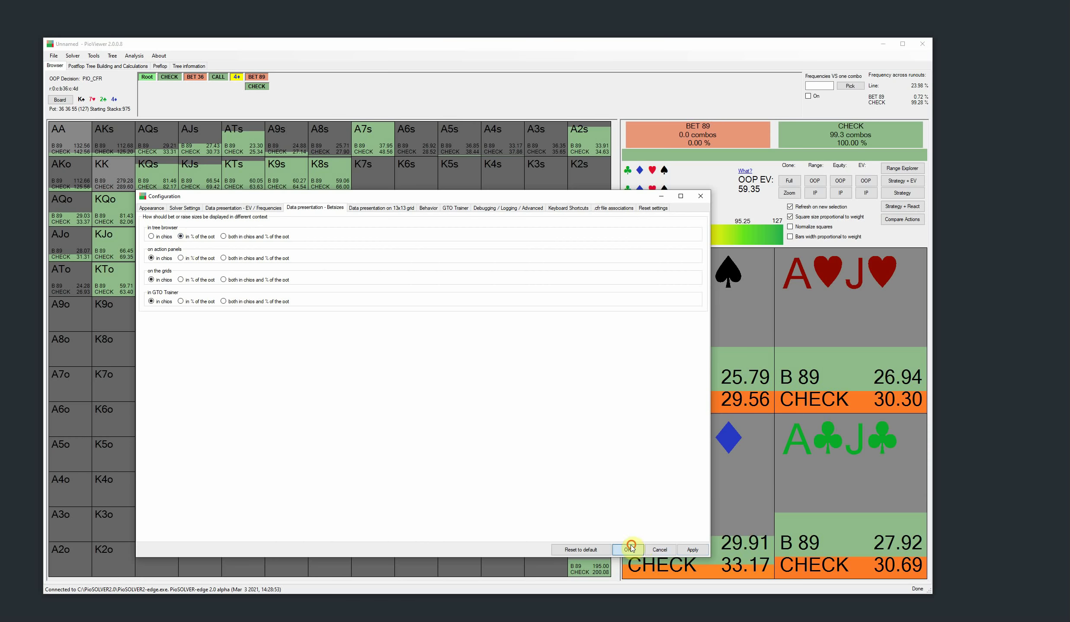
click(627, 549)
Step: Browse the line CHECK, BET 65.5%, CALL to the 3♣ turn with tree sizes shown as pot percentages
click(218, 77)
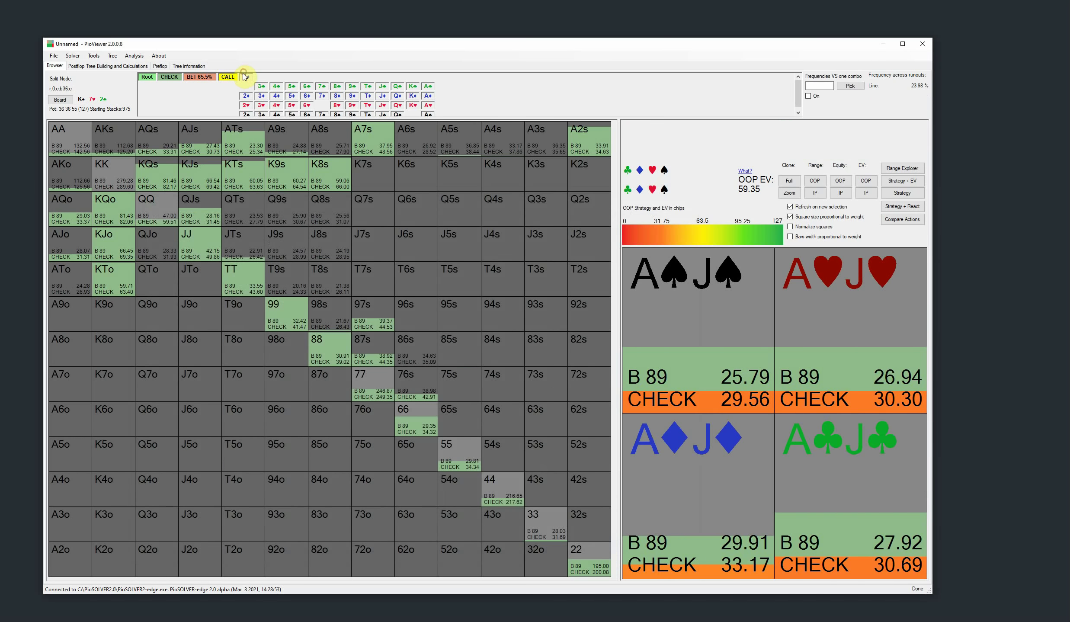
click(246, 77)
click(211, 78)
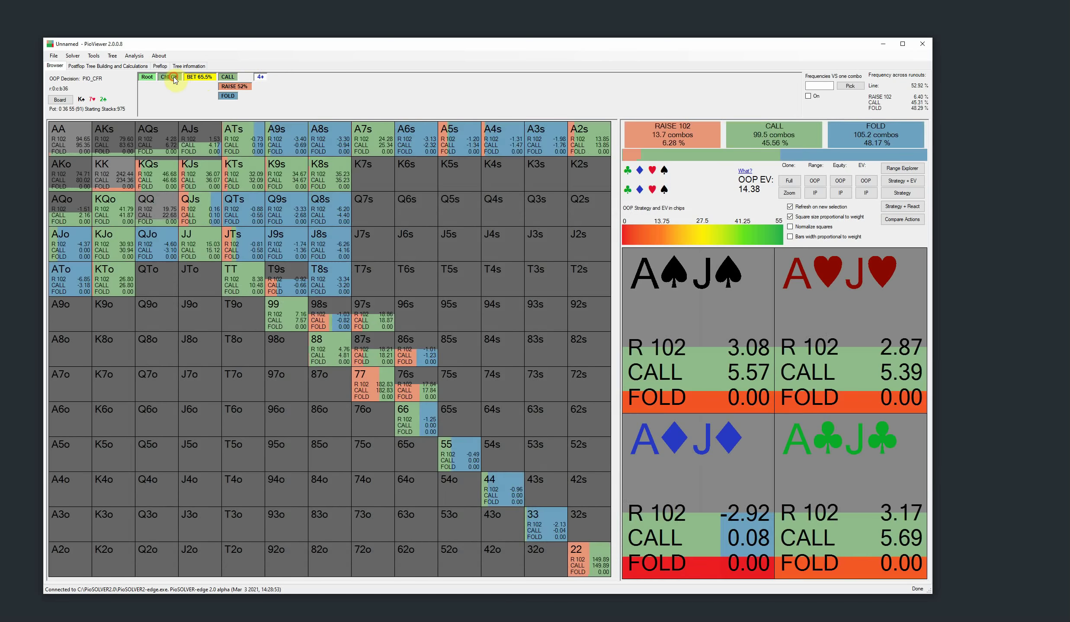
click(169, 77)
click(198, 77)
click(226, 77)
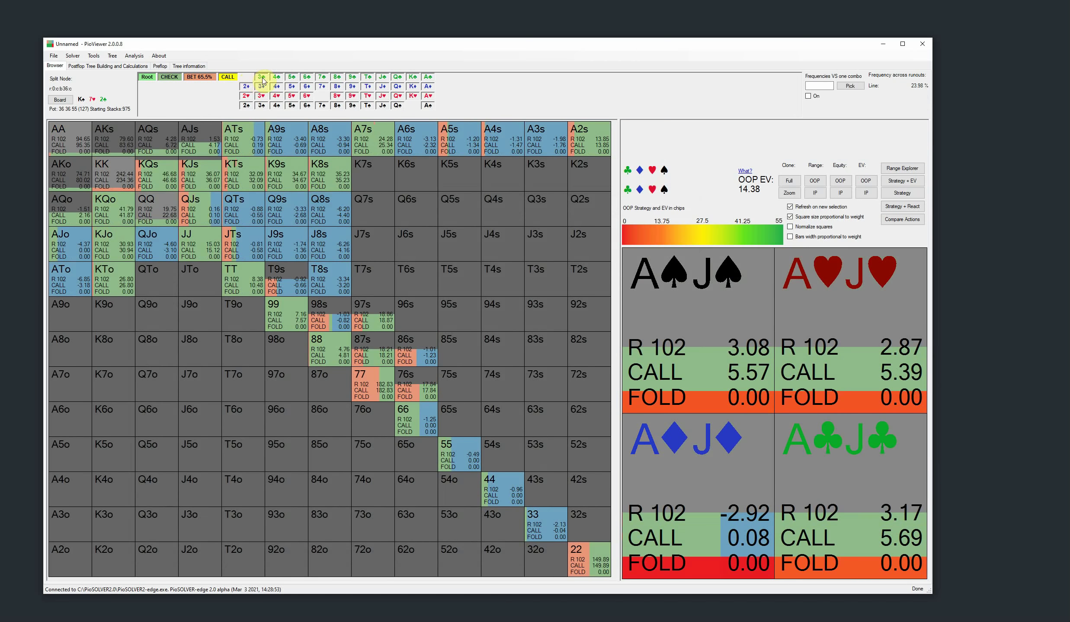
click(261, 77)
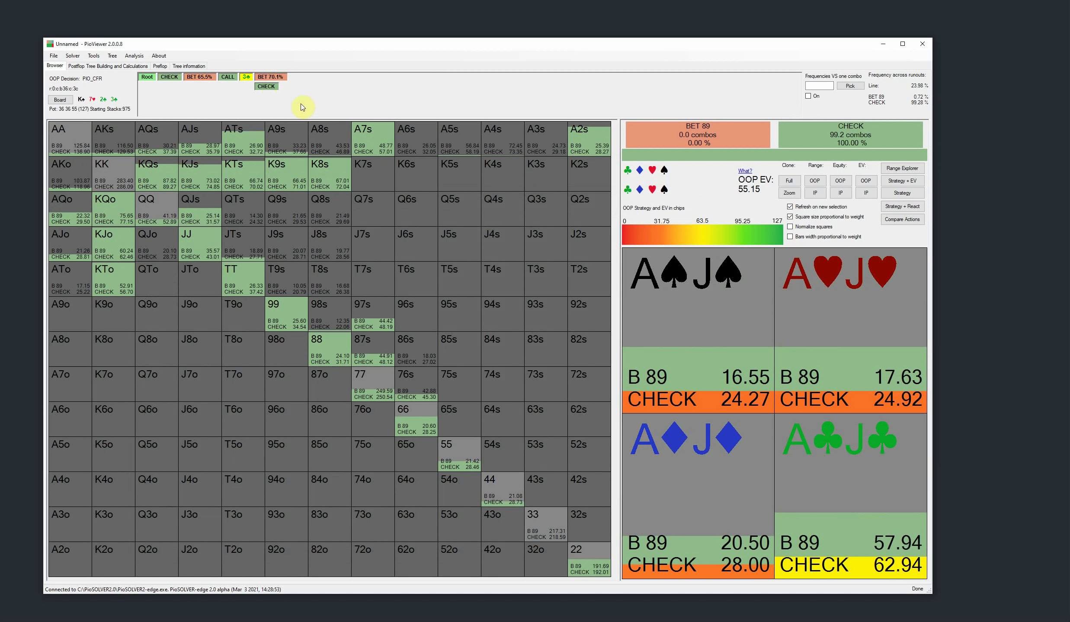
Step: Set the display of bet sizes in the tree browser to chips and save the configuration
click(94, 55)
click(108, 72)
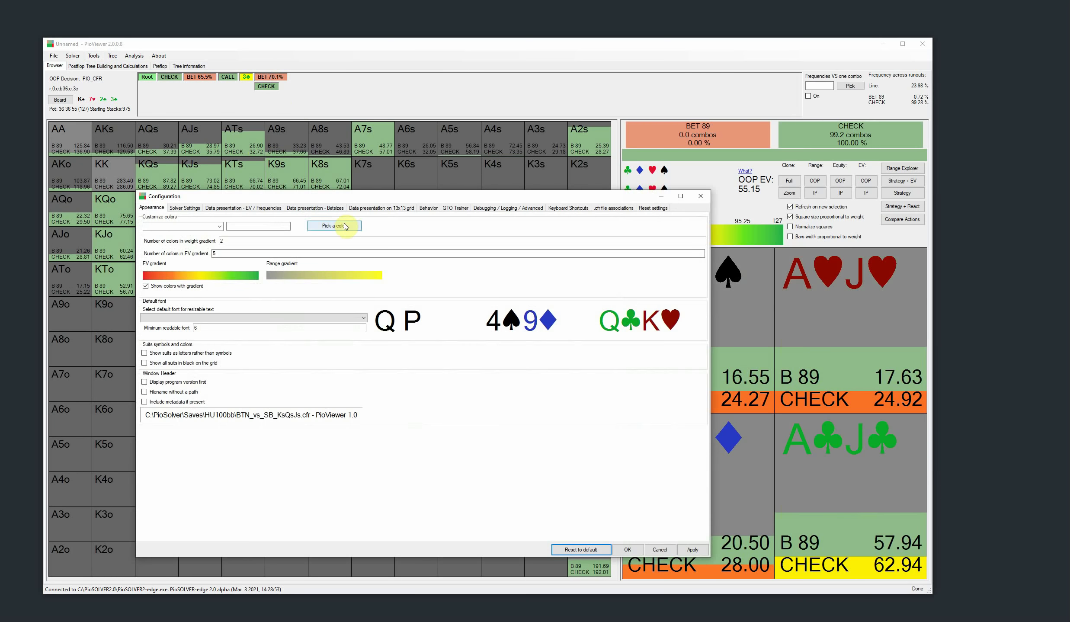
click(372, 207)
click(320, 207)
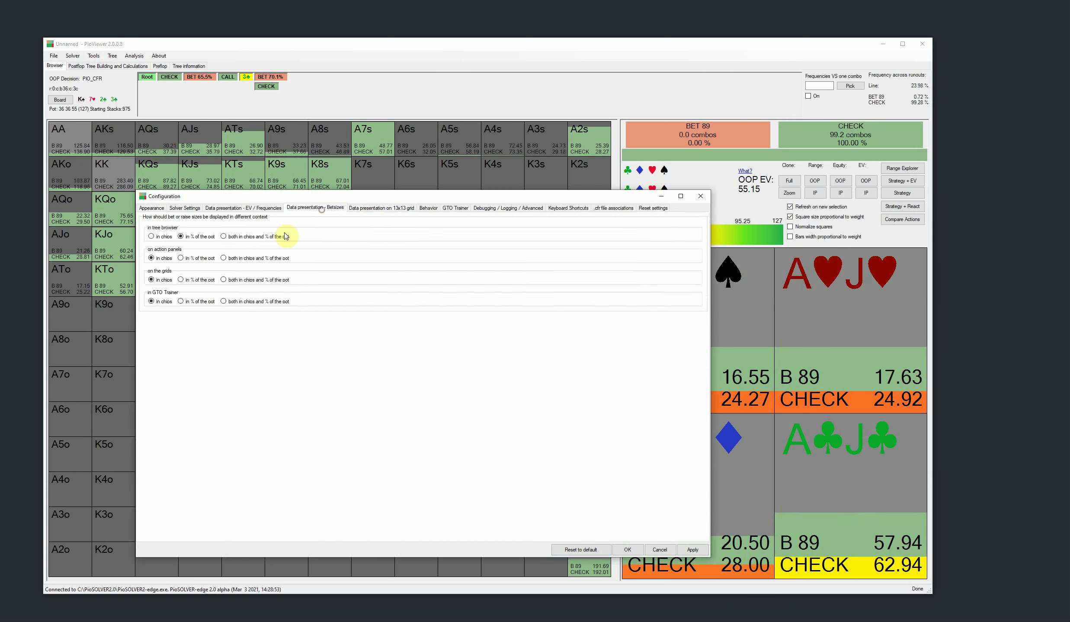
click(162, 240)
click(684, 549)
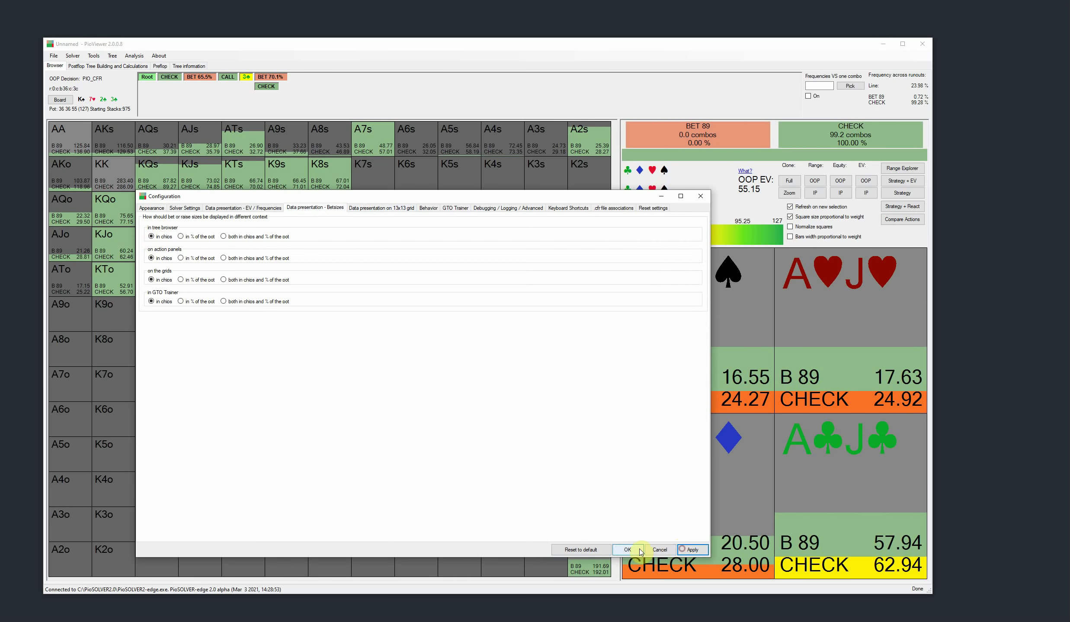
click(627, 549)
Step: Browse the line CHECK, BET 36, CALL to the 3♣ turn with tree sizes shown in chips
click(169, 76)
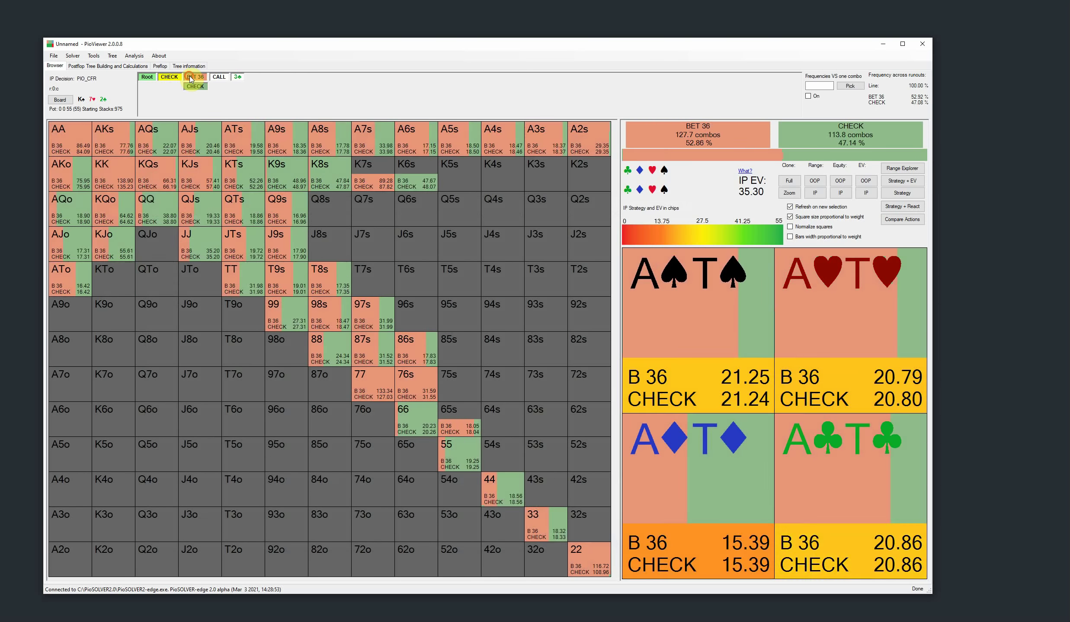
click(196, 77)
click(222, 76)
click(249, 77)
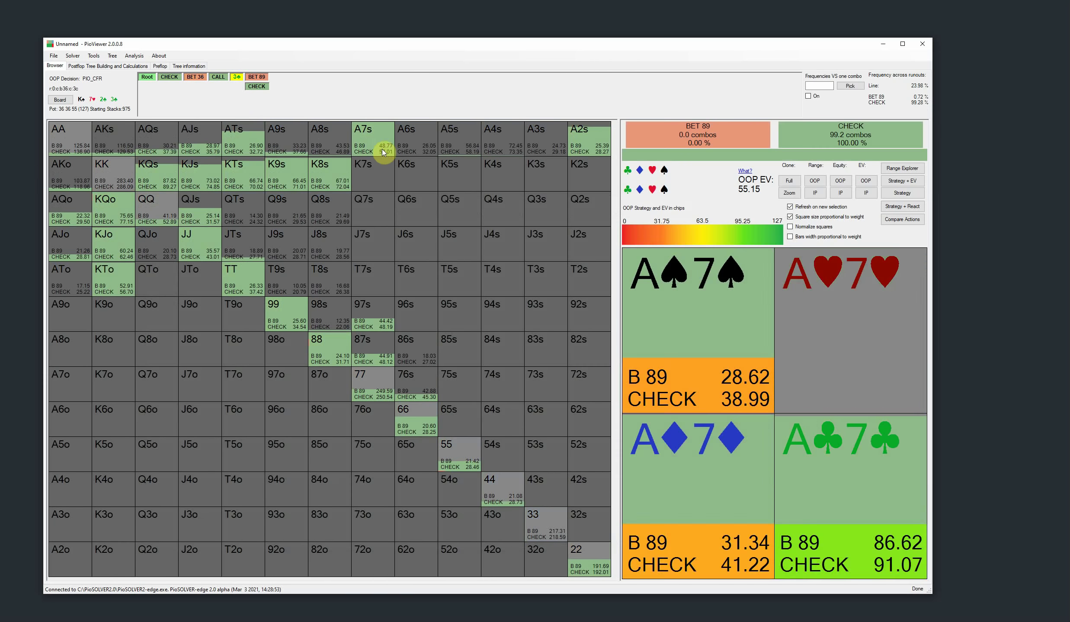
Step: Review the configuration's options for bet size display, the 13x13 grid, program behavior and the GTO Trainer
click(94, 55)
click(107, 75)
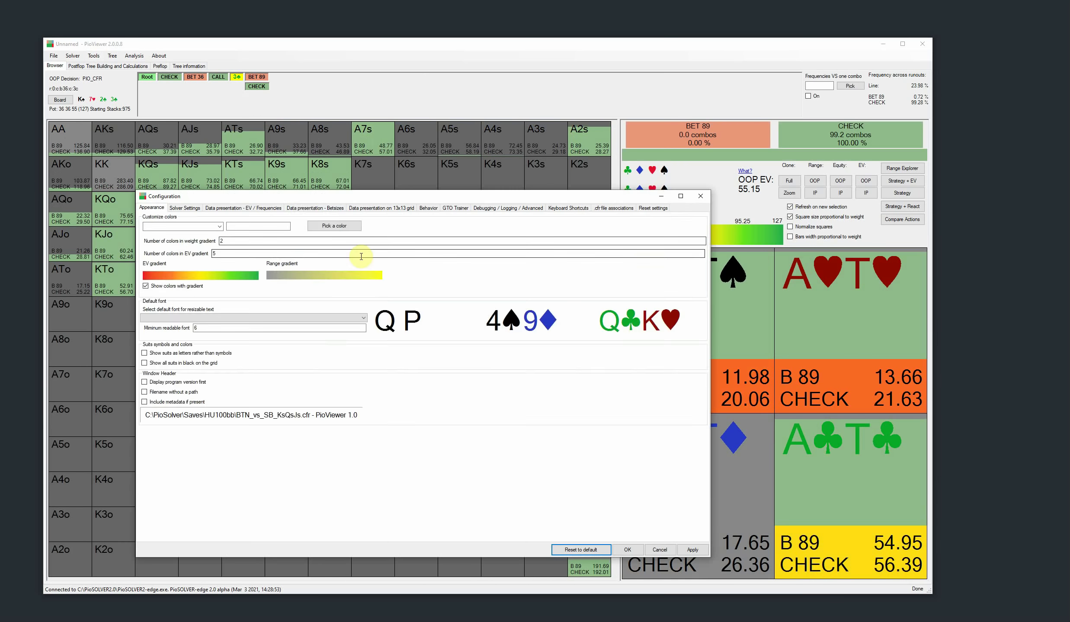
click(305, 208)
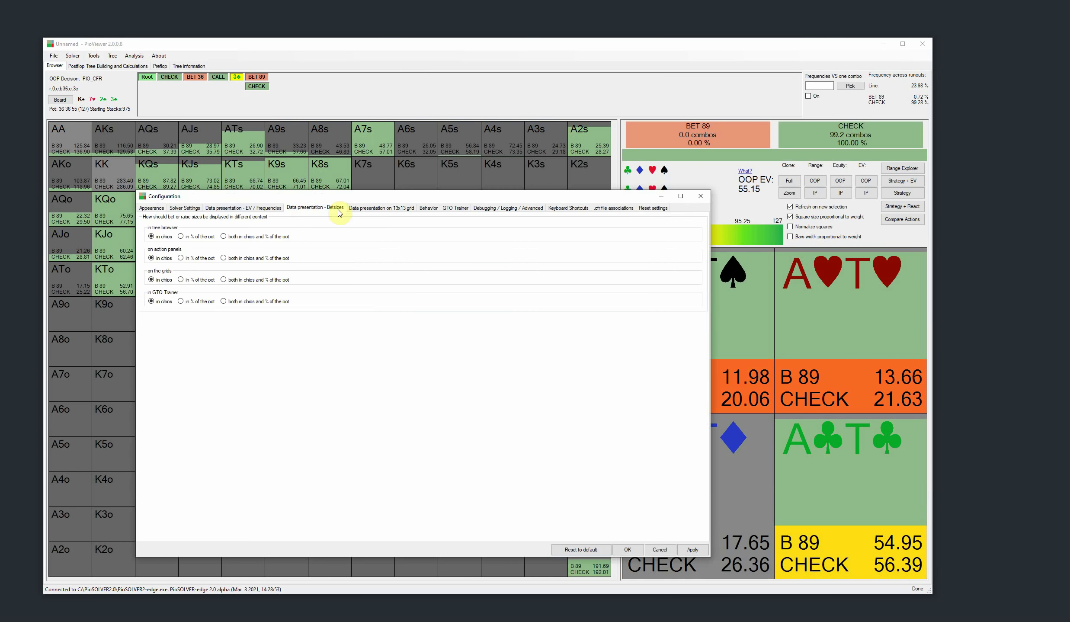
click(369, 209)
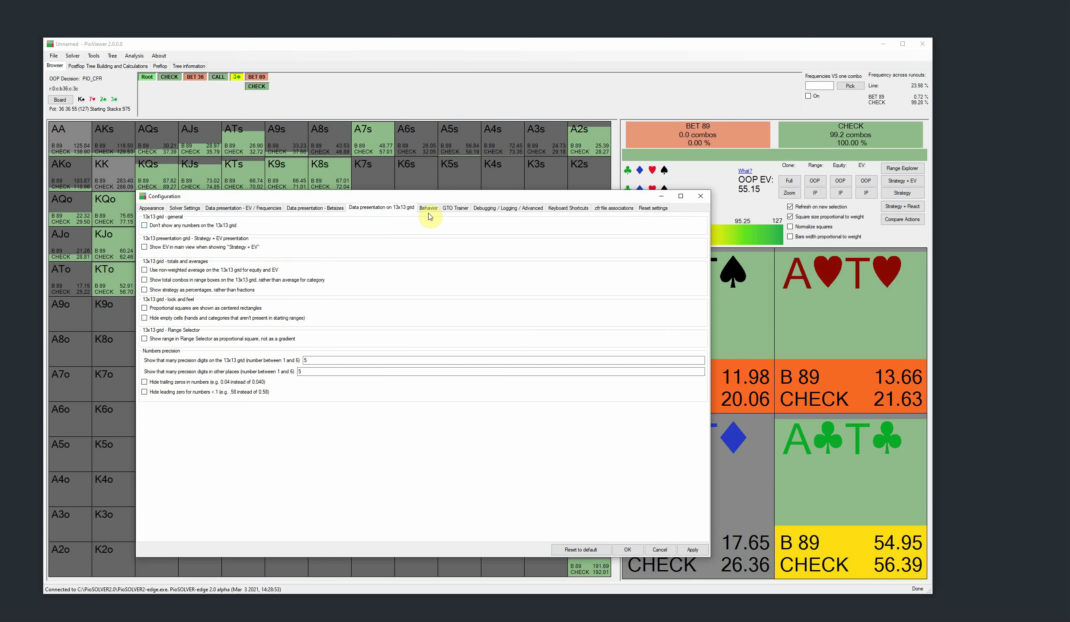
click(430, 208)
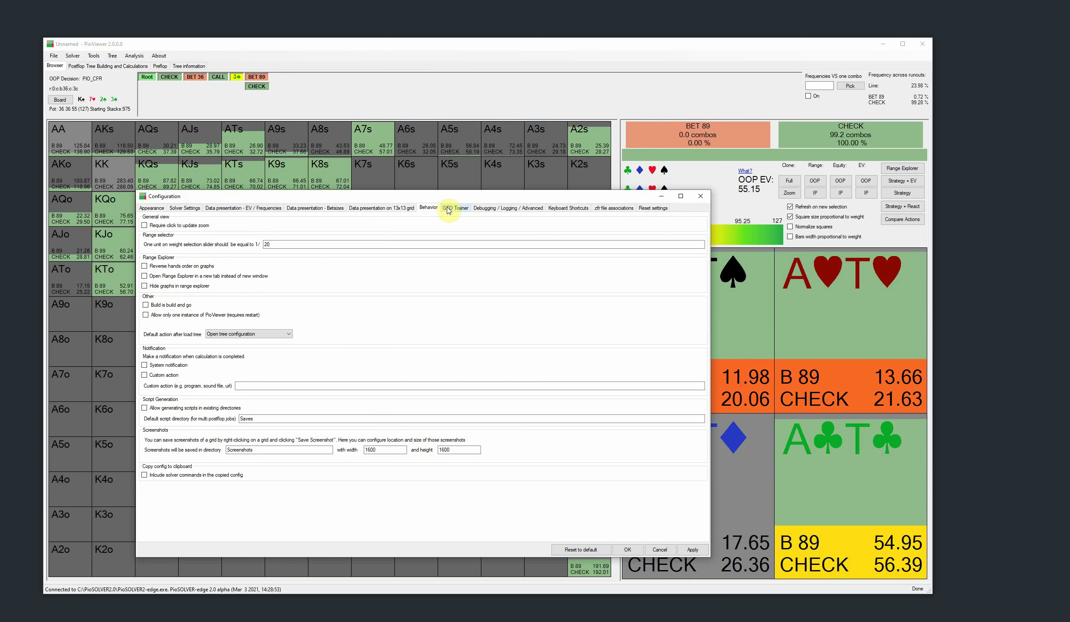
click(459, 209)
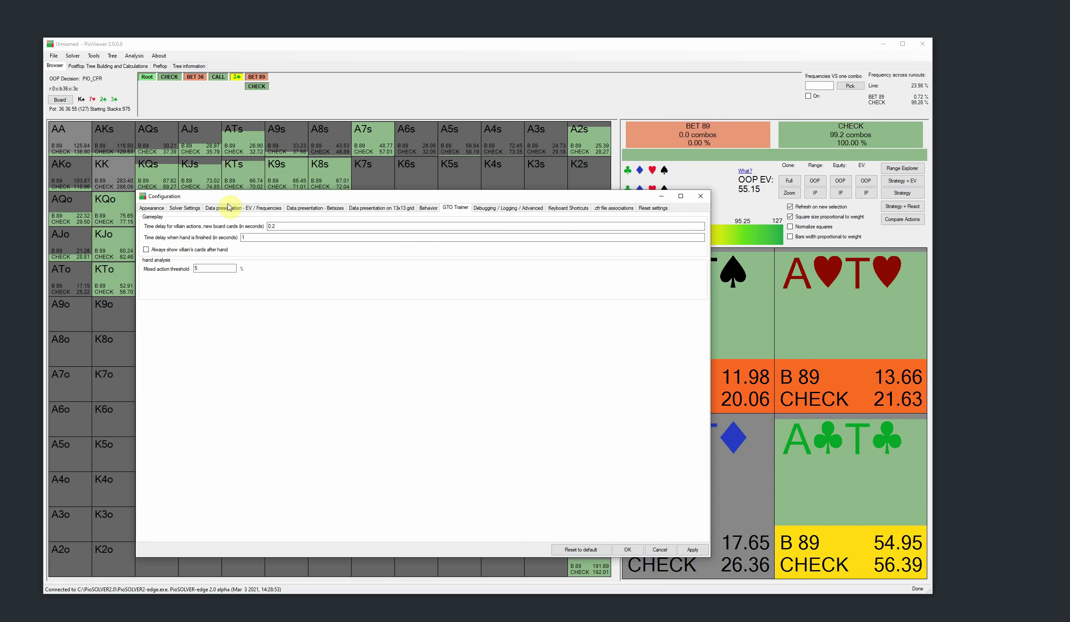
Step: Review the configuration's debugging, keyboard shortcut, cfr file association and reset settings, then close the configuration
drag(288, 199, 274, 188)
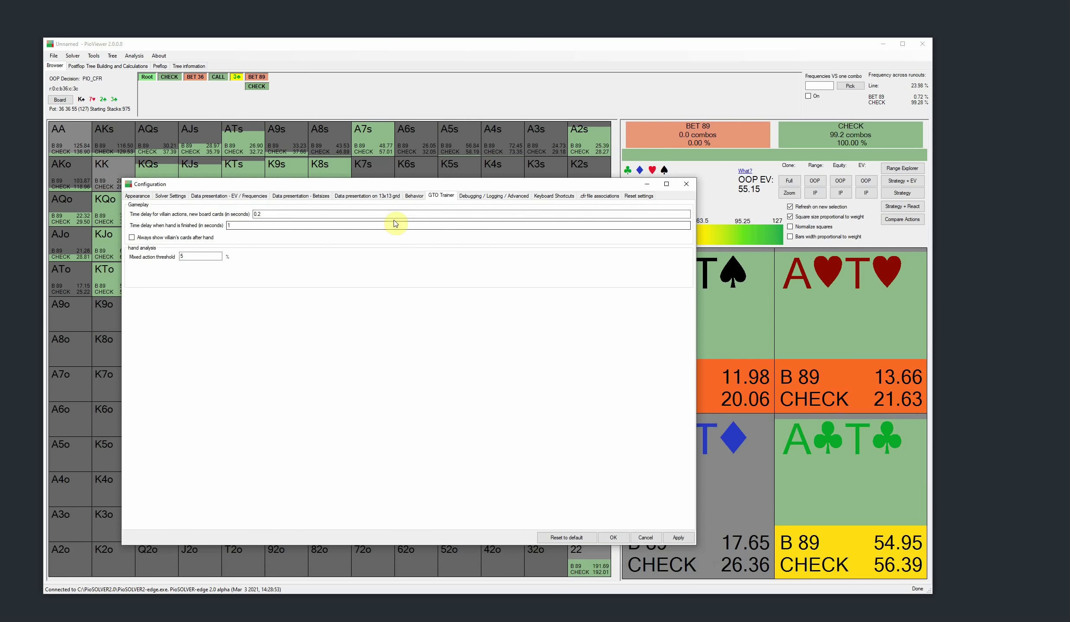
click(493, 196)
click(551, 196)
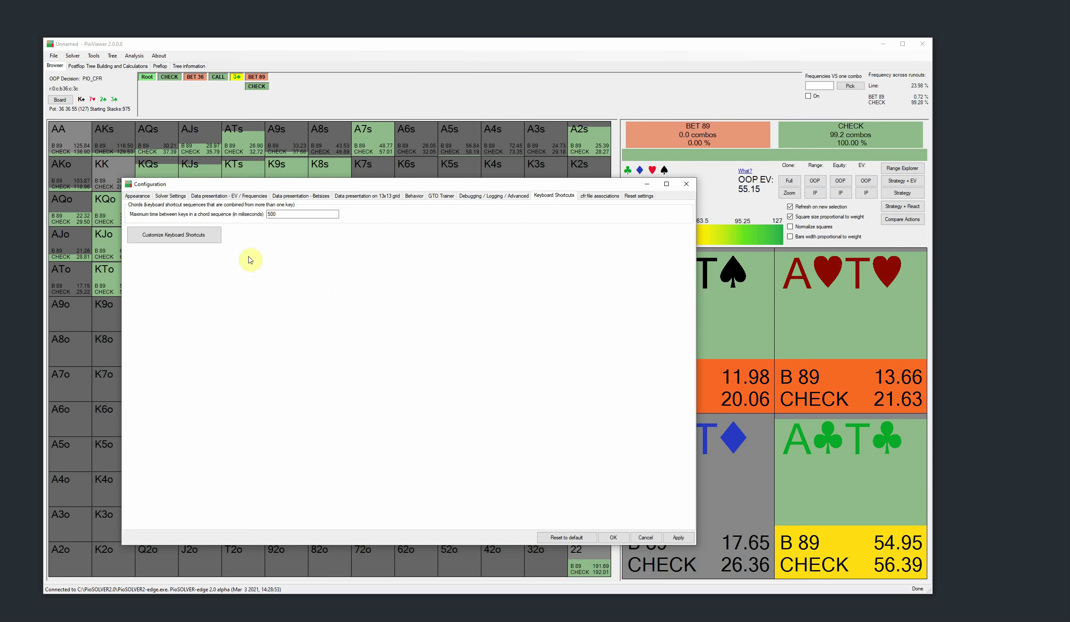
click(588, 199)
click(627, 197)
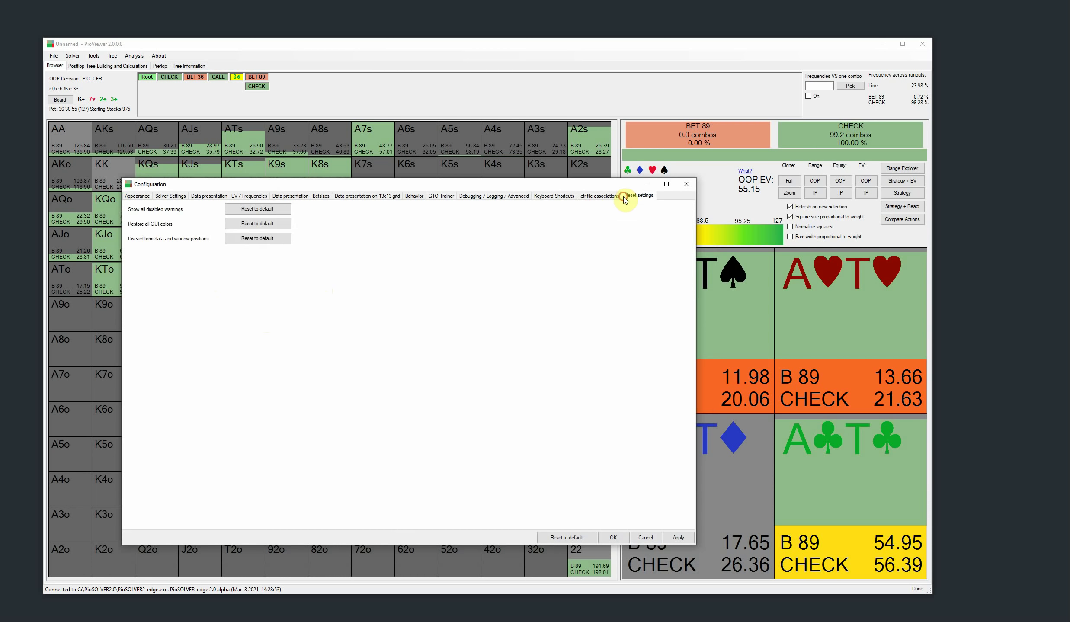
click(209, 195)
click(686, 184)
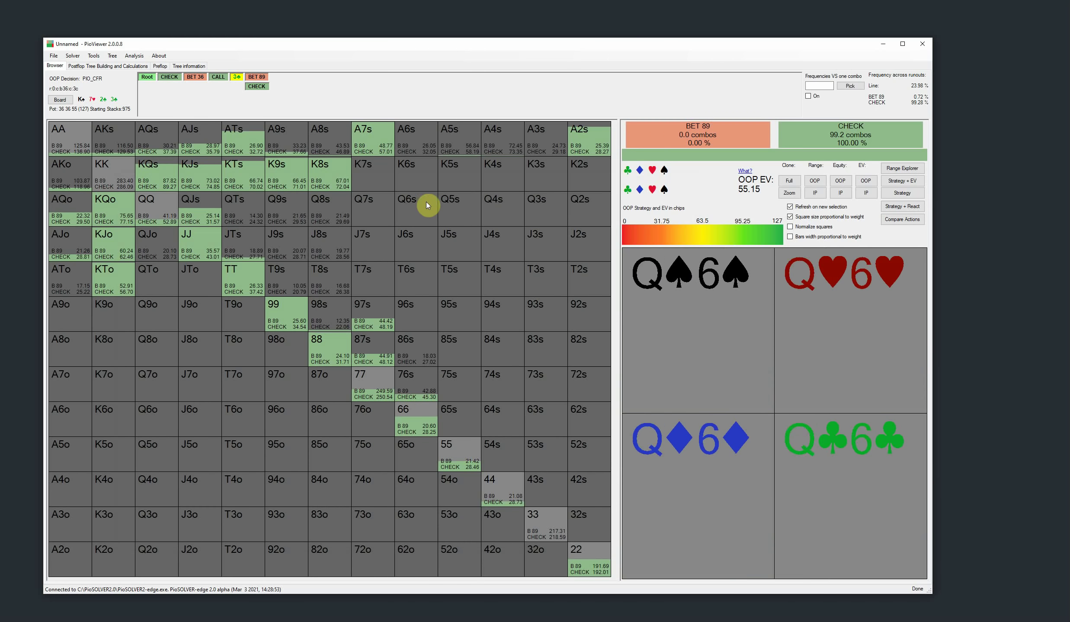
Step: Browse the line CHECK, BET 36, CALL, 3♦ turn, CHECK, BET 89 in the tree browser
click(201, 79)
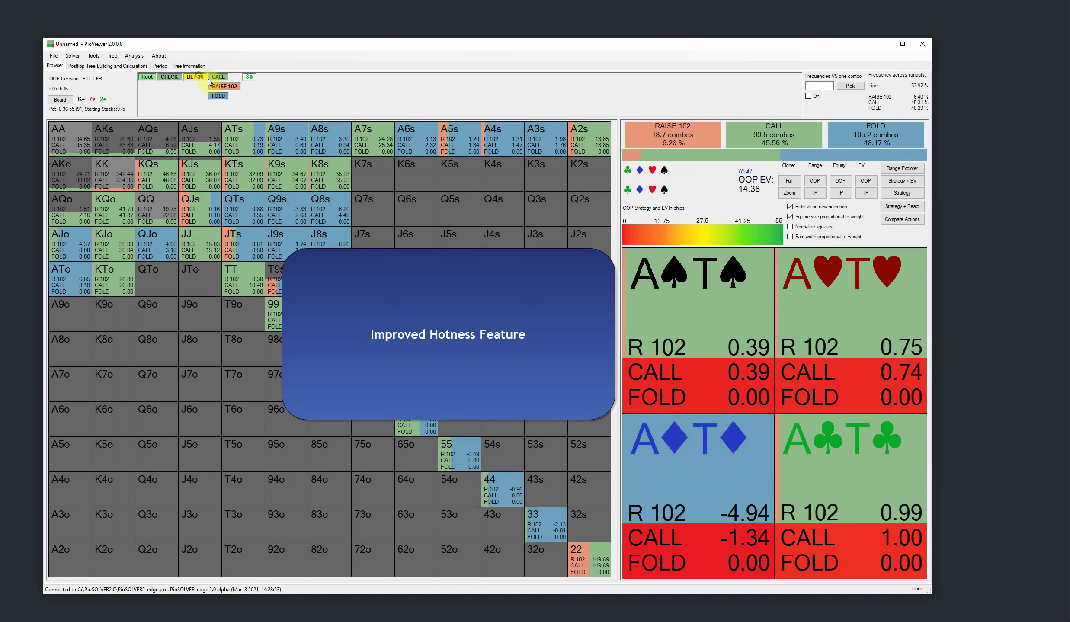
click(229, 78)
click(204, 79)
click(214, 78)
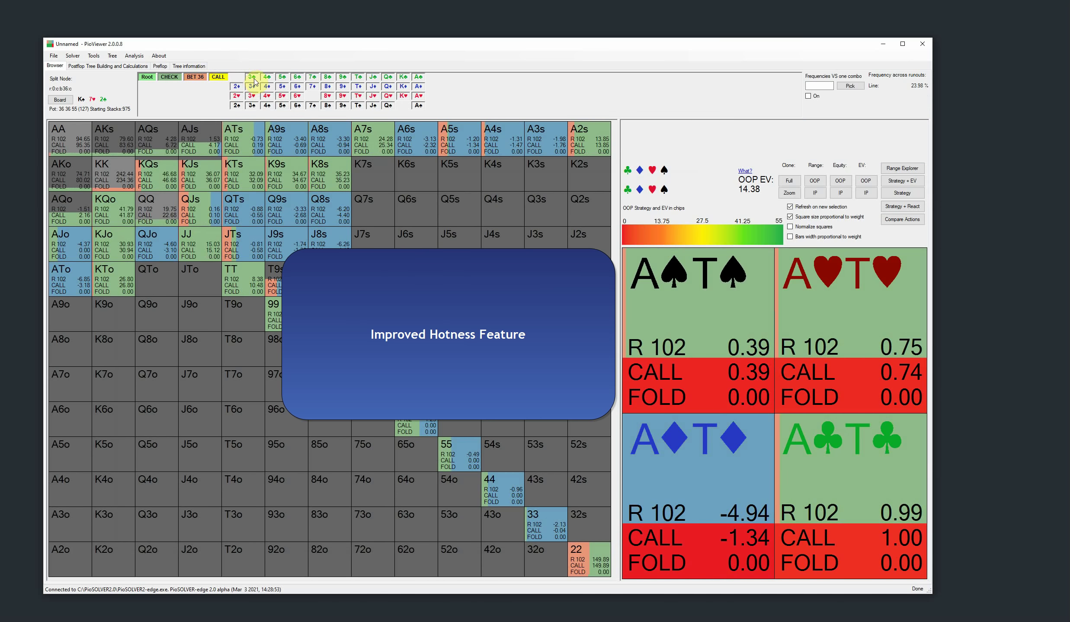
click(252, 86)
click(257, 76)
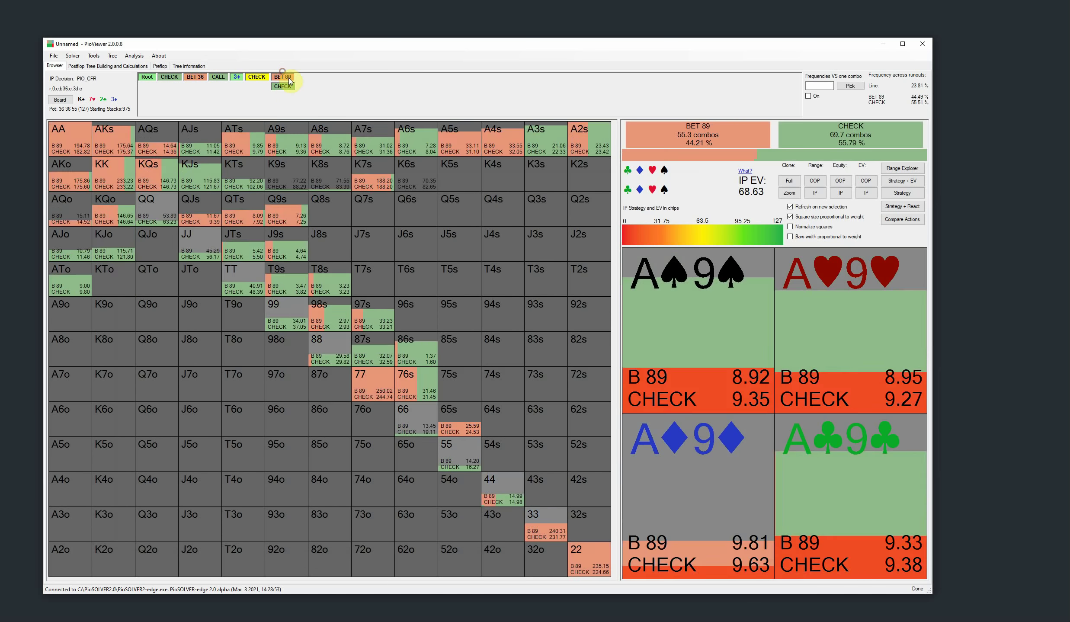
click(289, 79)
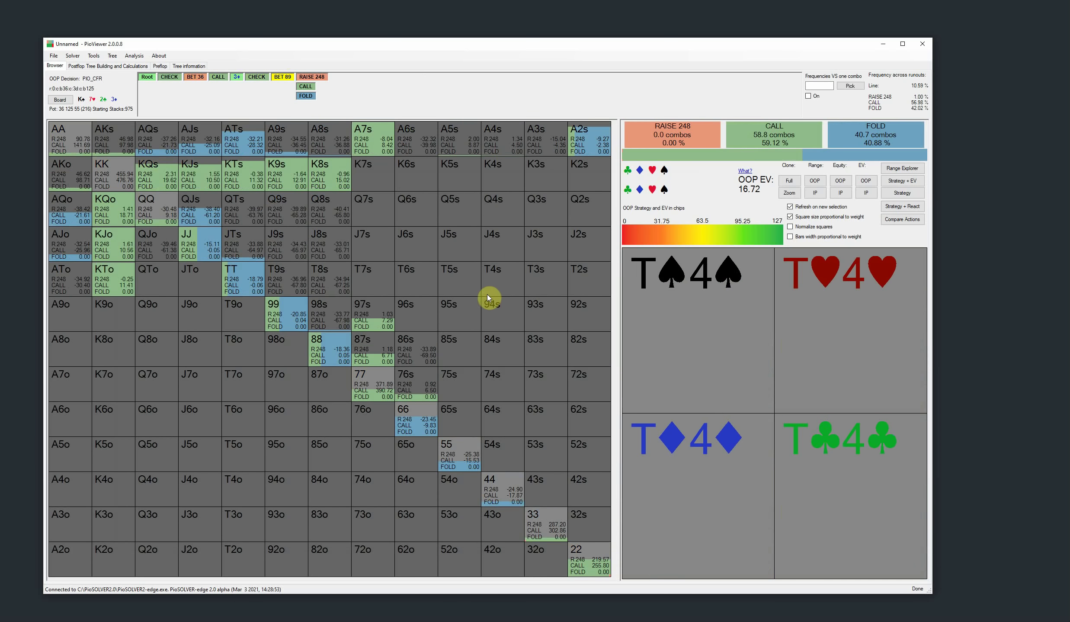
Step: Open the runout comparison window, enlarge it, and compare OOP EV and strategy across all turn cards
click(482, 281)
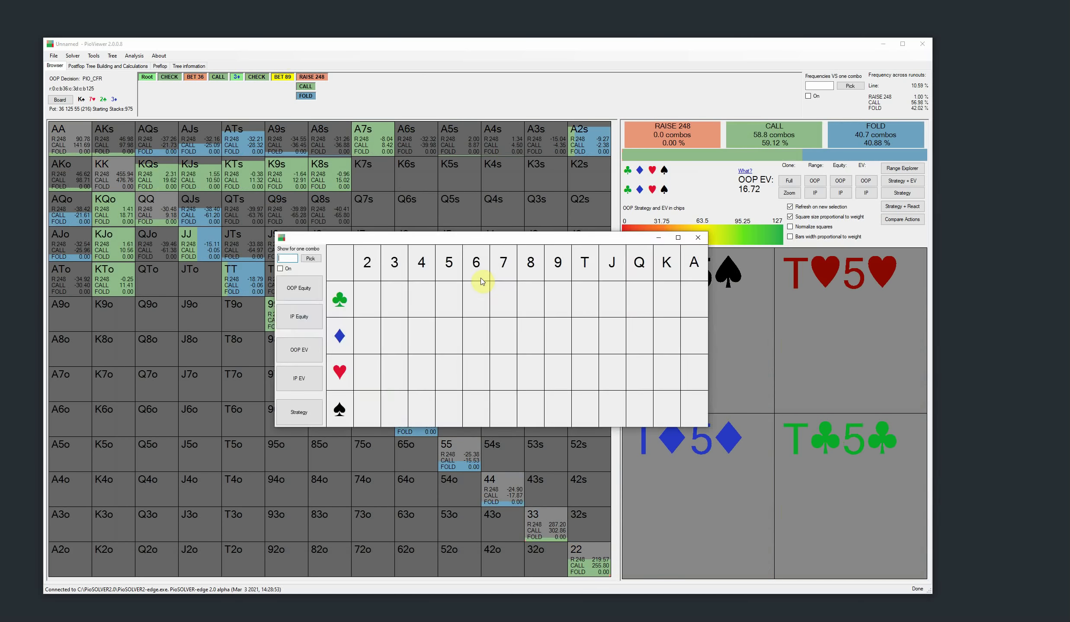
drag(519, 236, 485, 246)
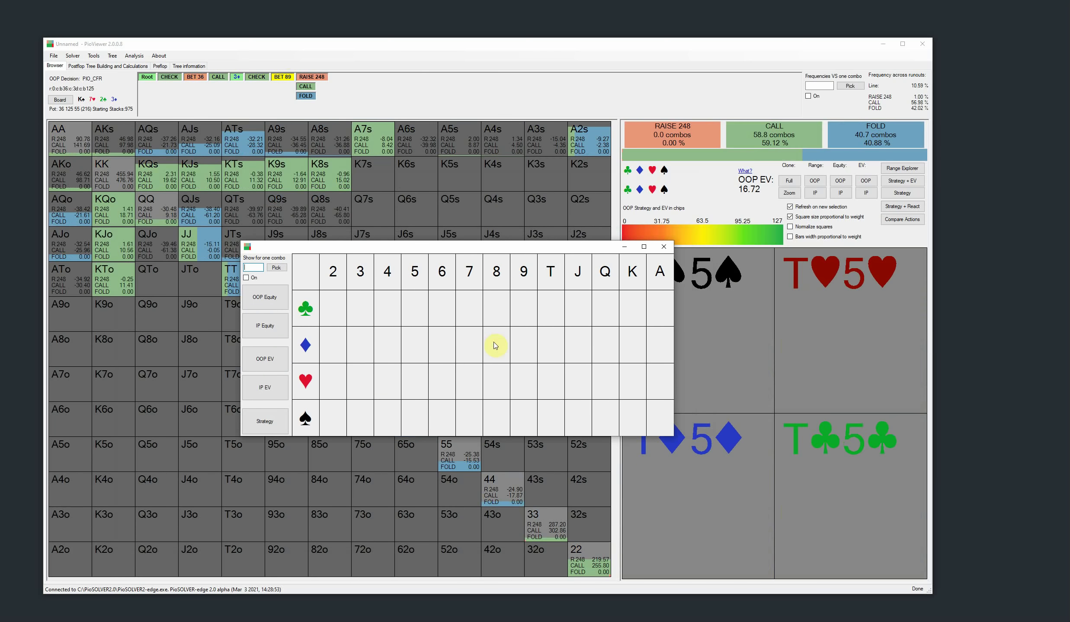
drag(671, 435, 721, 456)
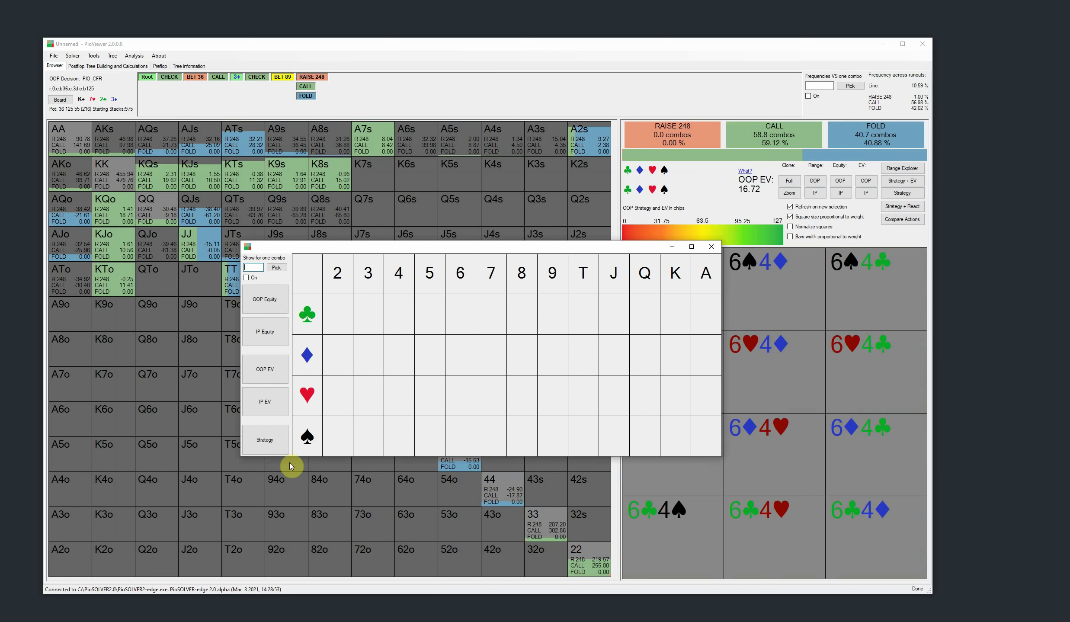
click(256, 438)
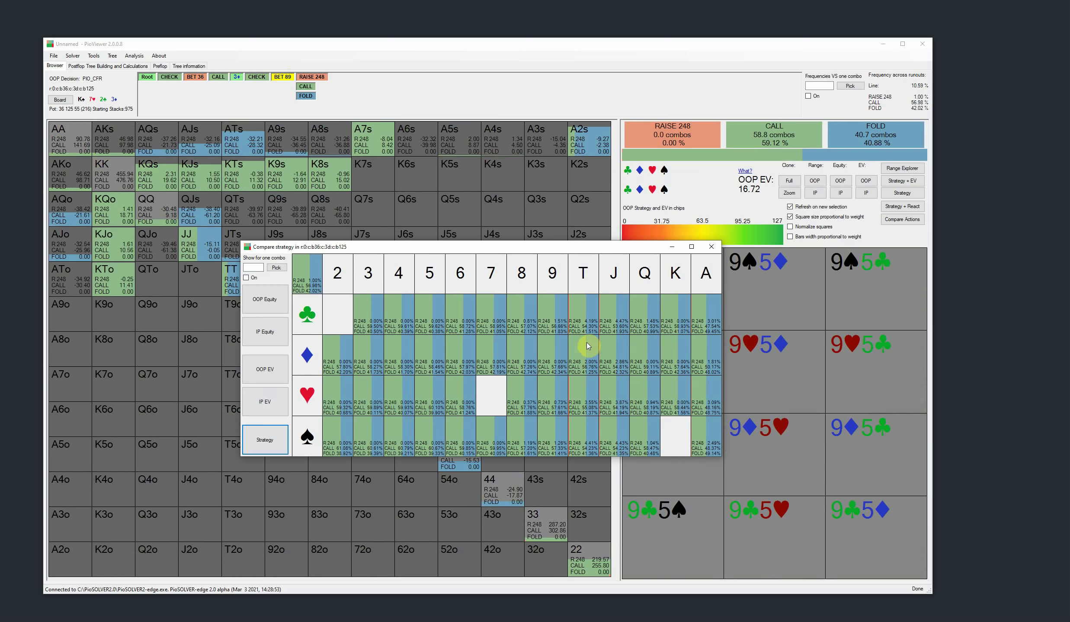
click(262, 368)
click(266, 331)
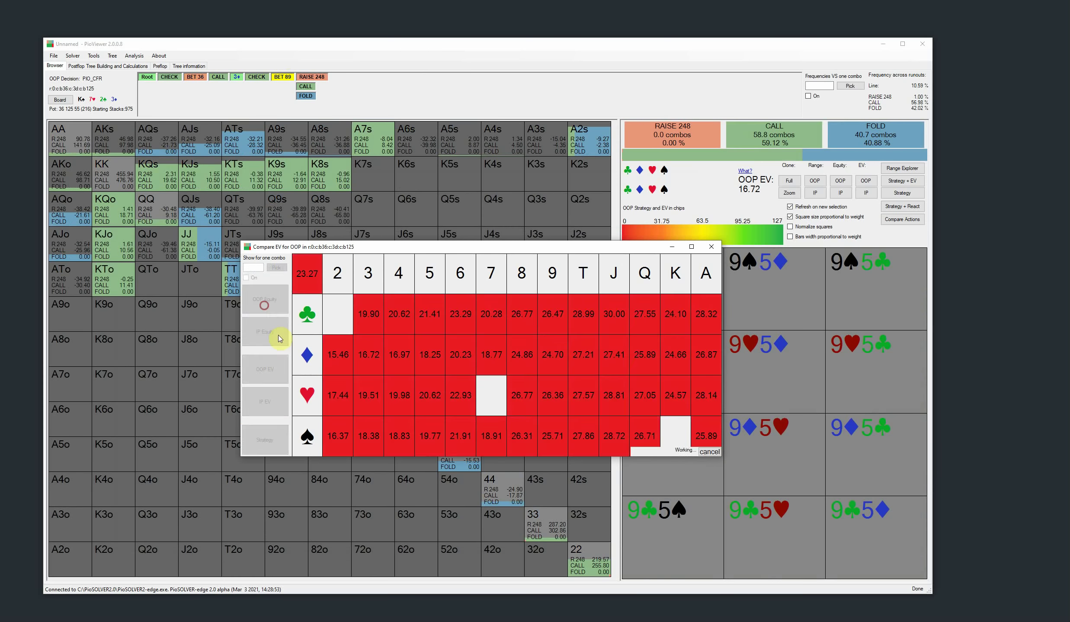
click(265, 439)
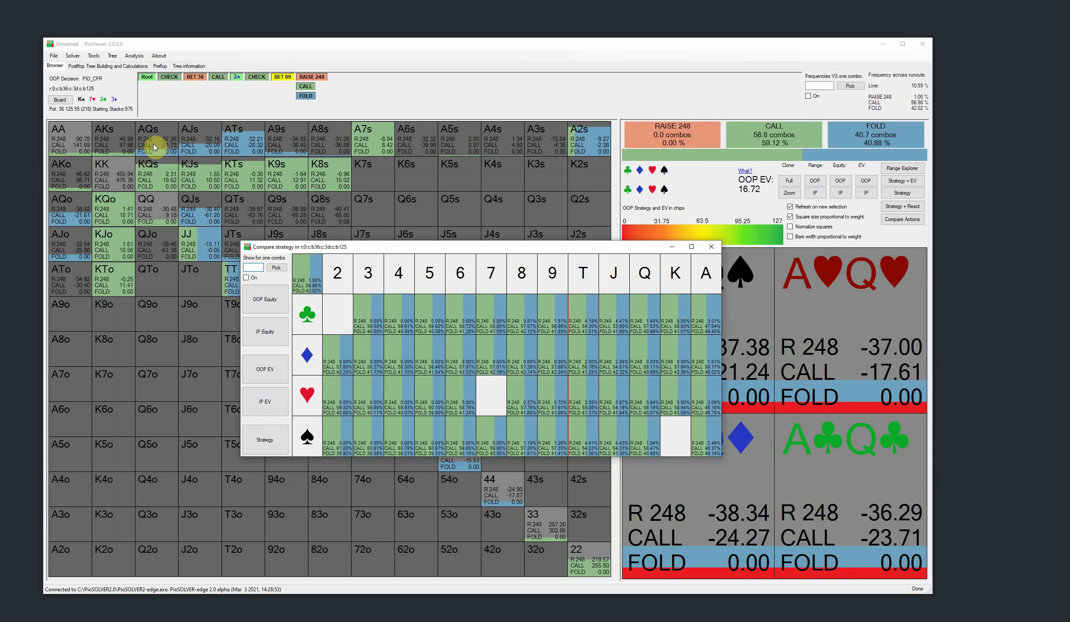
Step: Restrict the runout comparison to the single combo Q♥J♥ and show its strategy across all turn cards
click(255, 268)
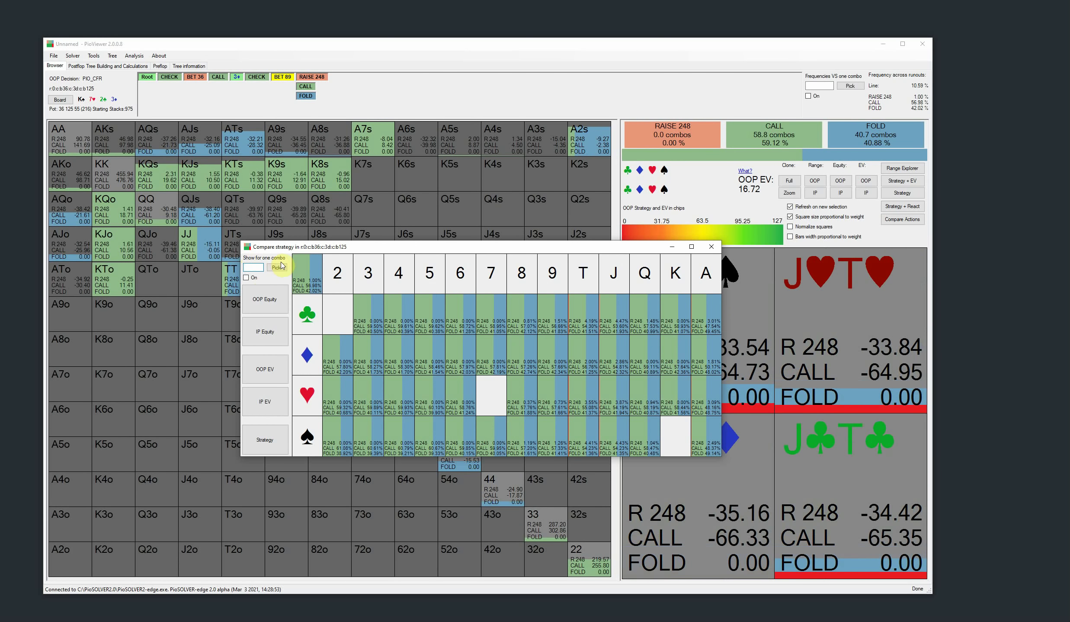
click(279, 267)
click(287, 337)
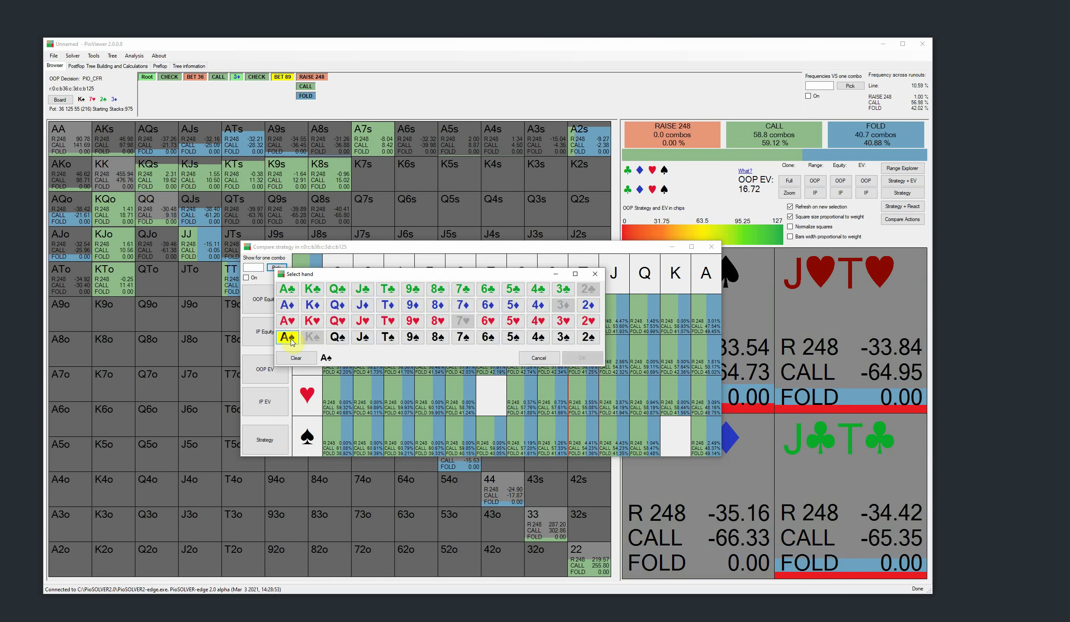
click(338, 321)
click(287, 337)
click(362, 321)
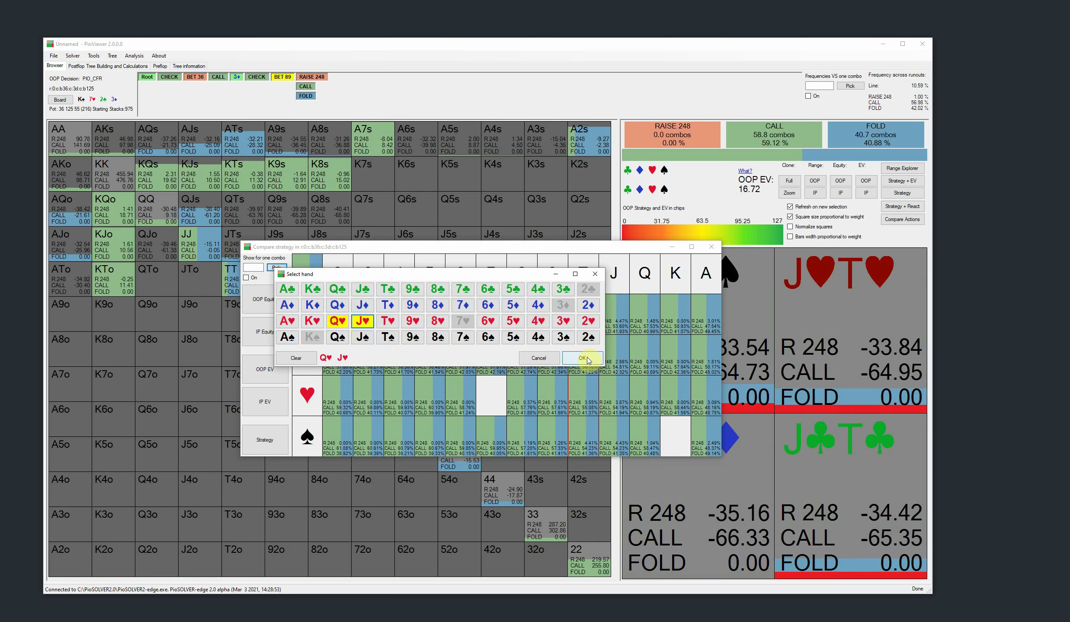
click(583, 358)
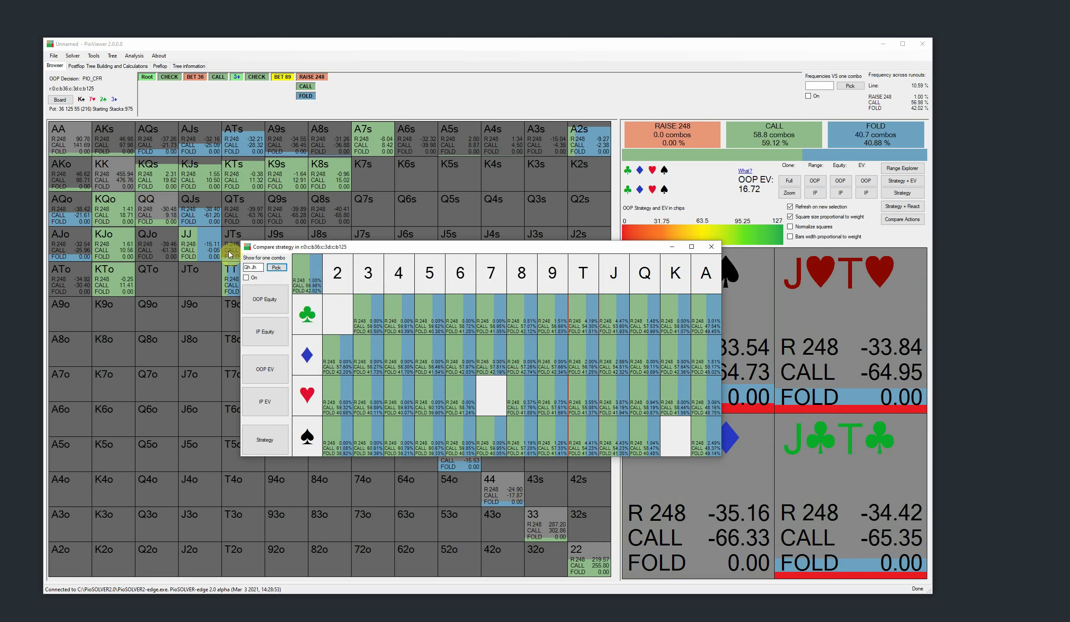
click(246, 277)
click(263, 441)
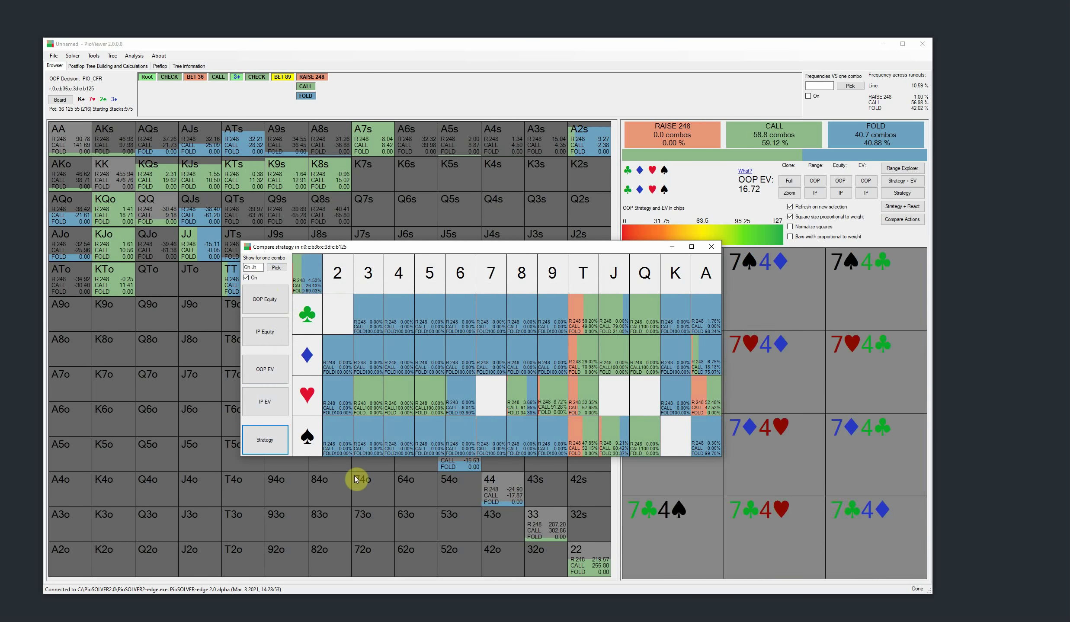
Step: Jump from the runout comparison to the same line on the 5♥ turn and close the comparison window
drag(469, 247, 440, 244)
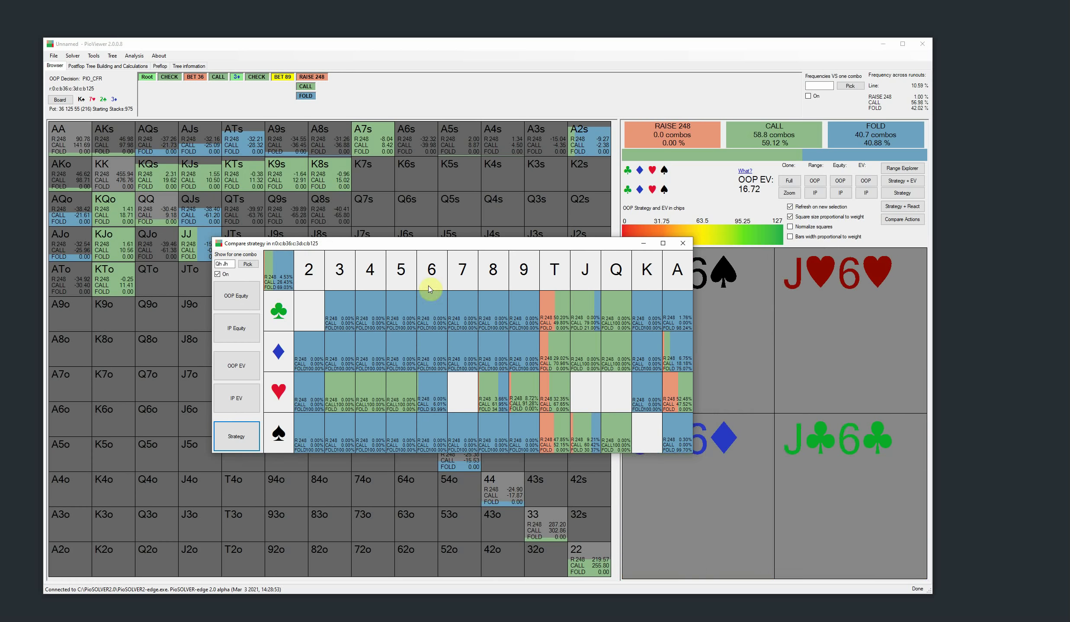
click(230, 262)
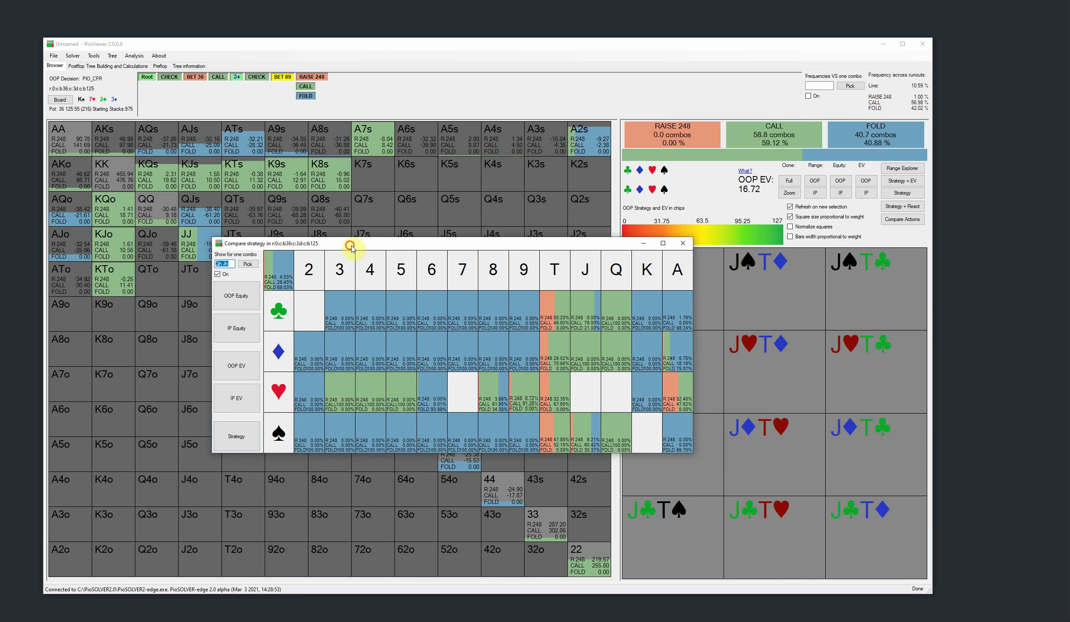
click(365, 398)
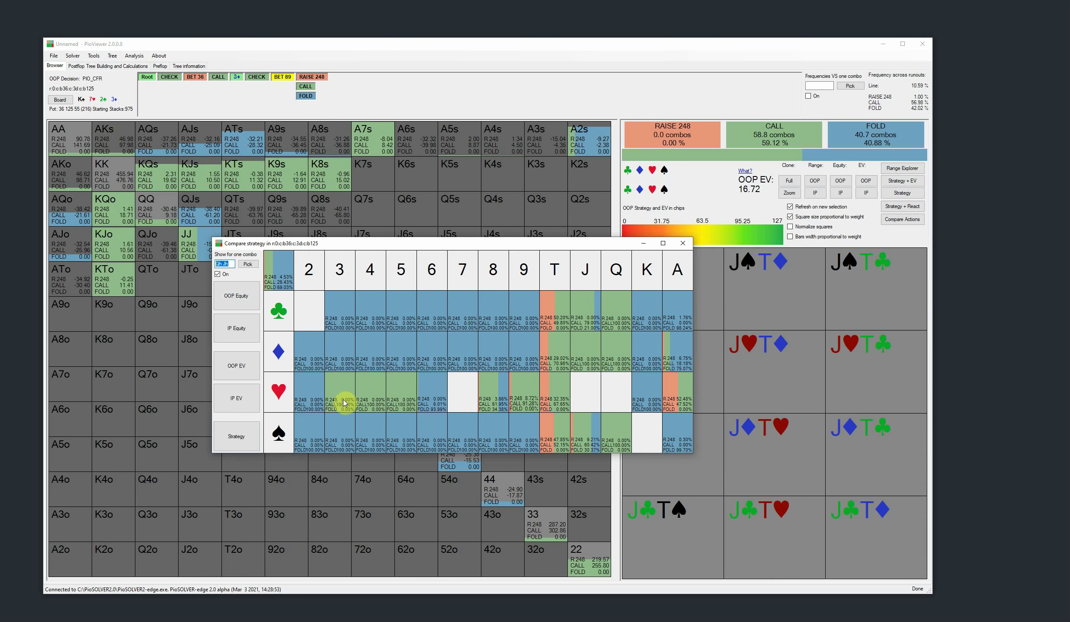
click(394, 395)
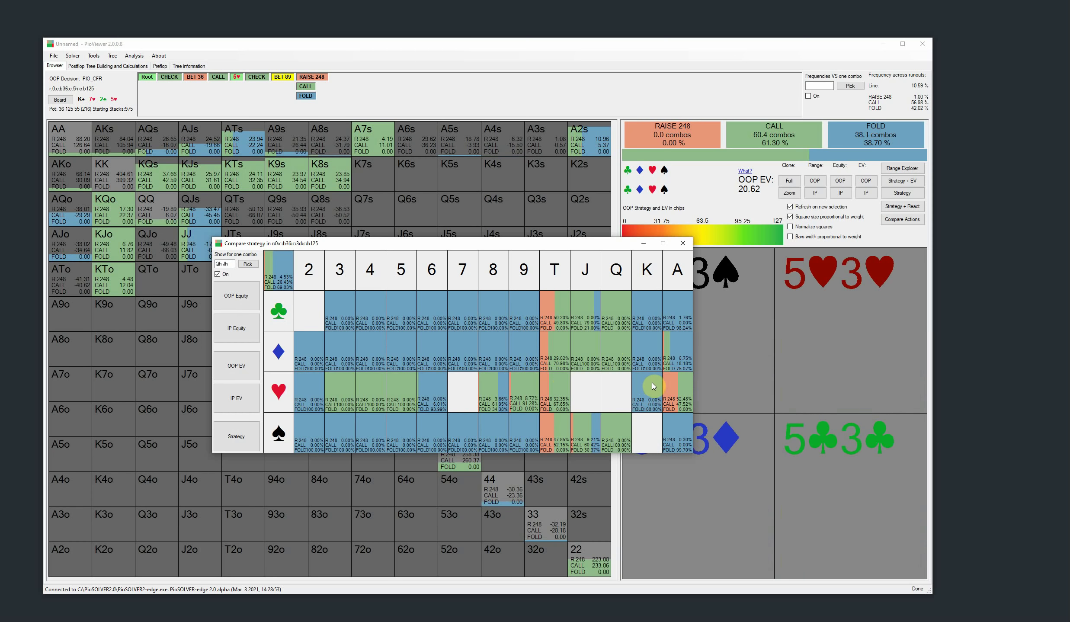
click(682, 243)
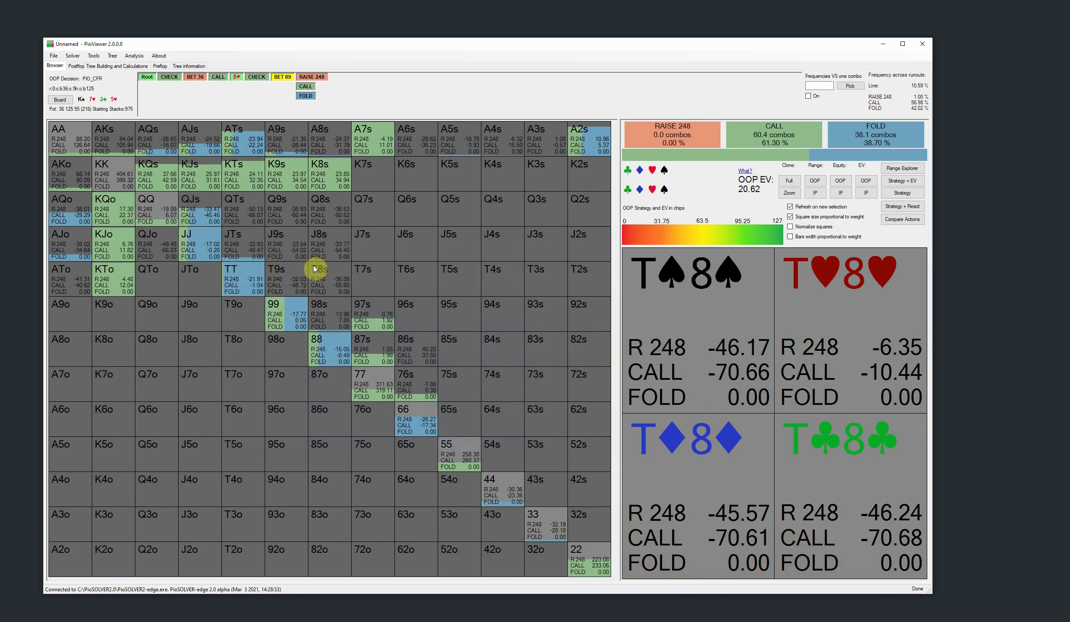
Step: View the dialog for adding a postflop calculation to the queue and the Set and Lock Strategy window, closing both
click(86, 67)
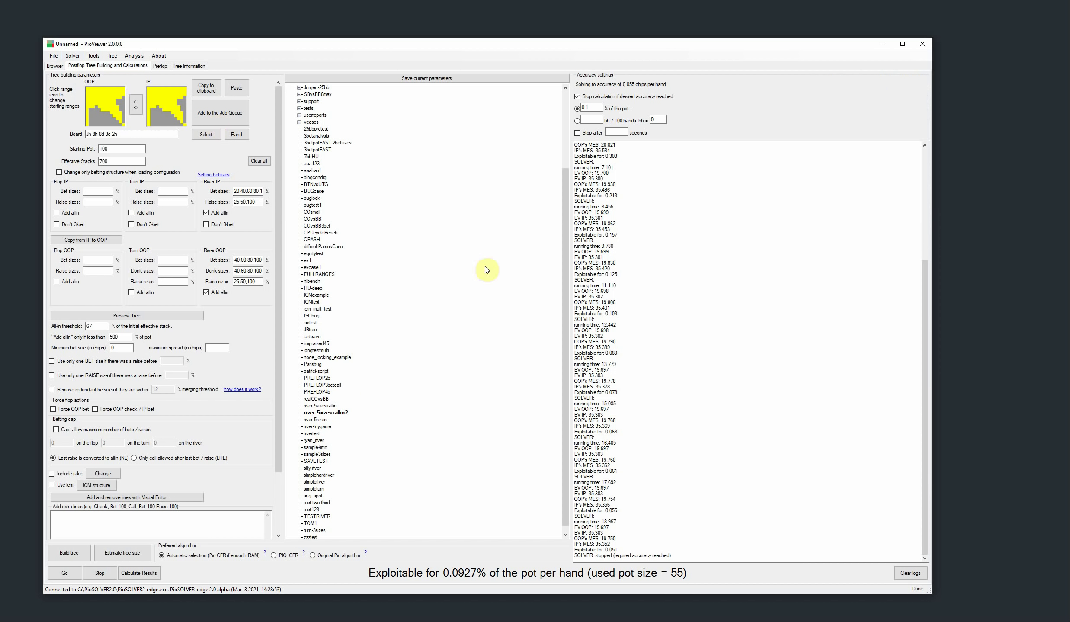
click(220, 112)
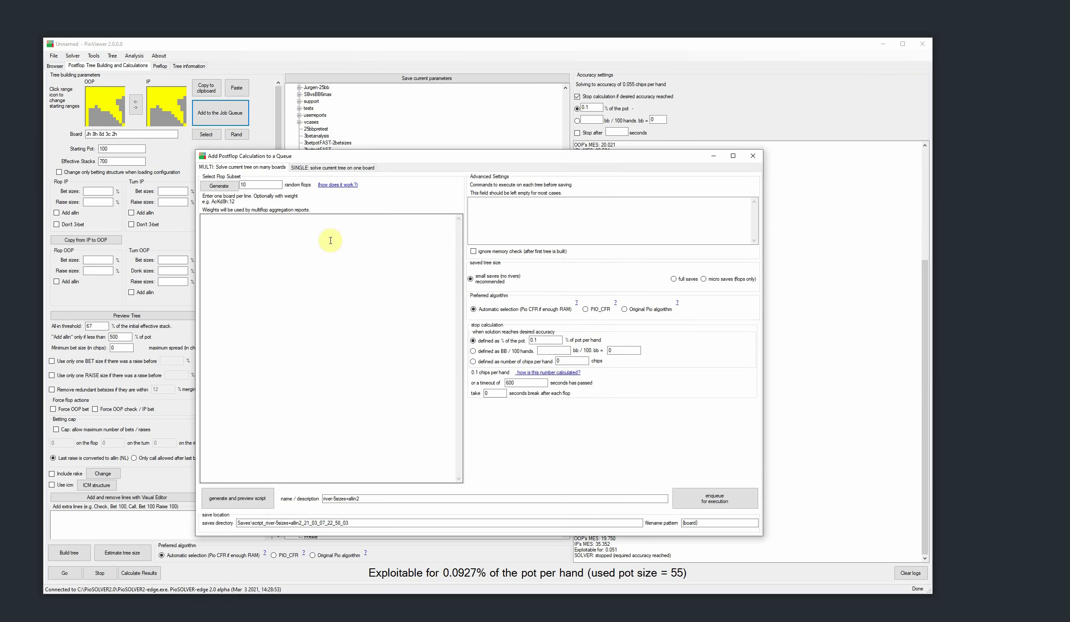
click(753, 156)
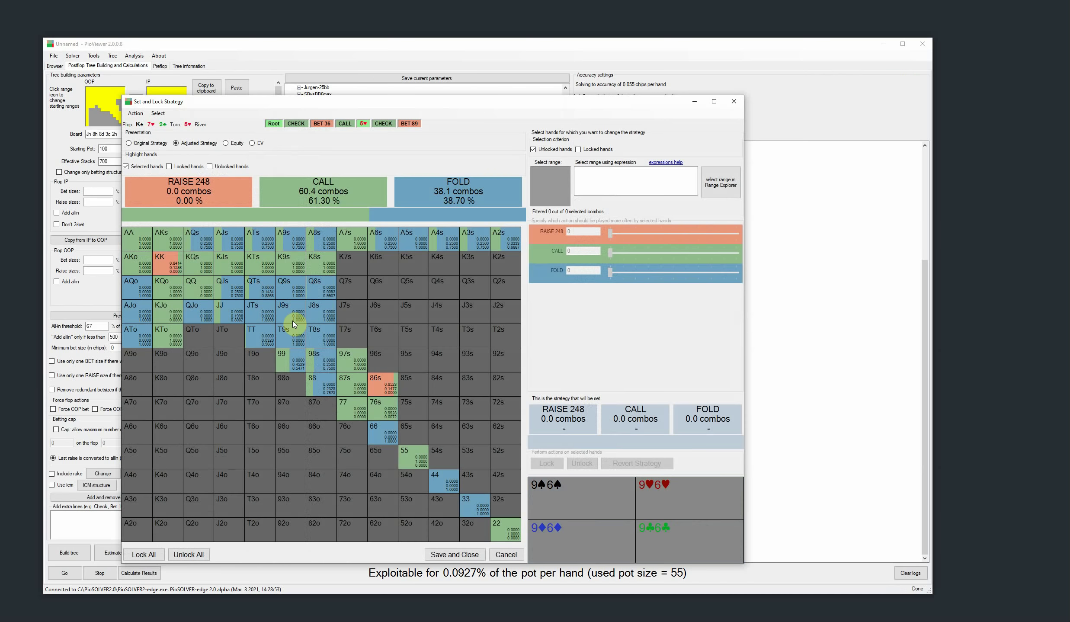
click(734, 102)
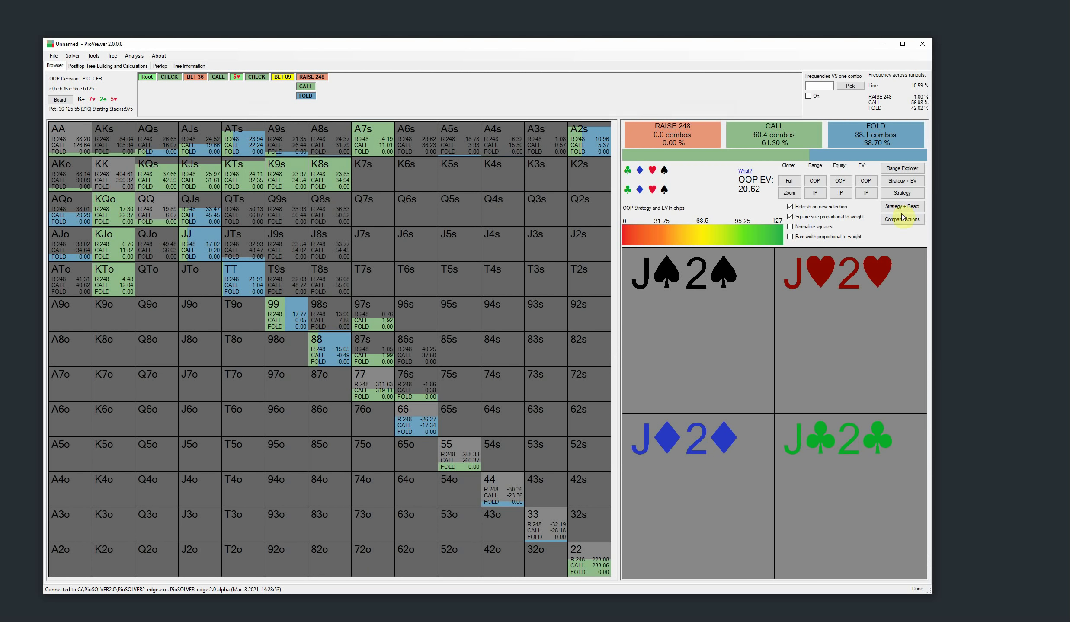
Step: Preview the tree of the current river parameters, inspect BET 40 from the root, and close the preview
click(89, 68)
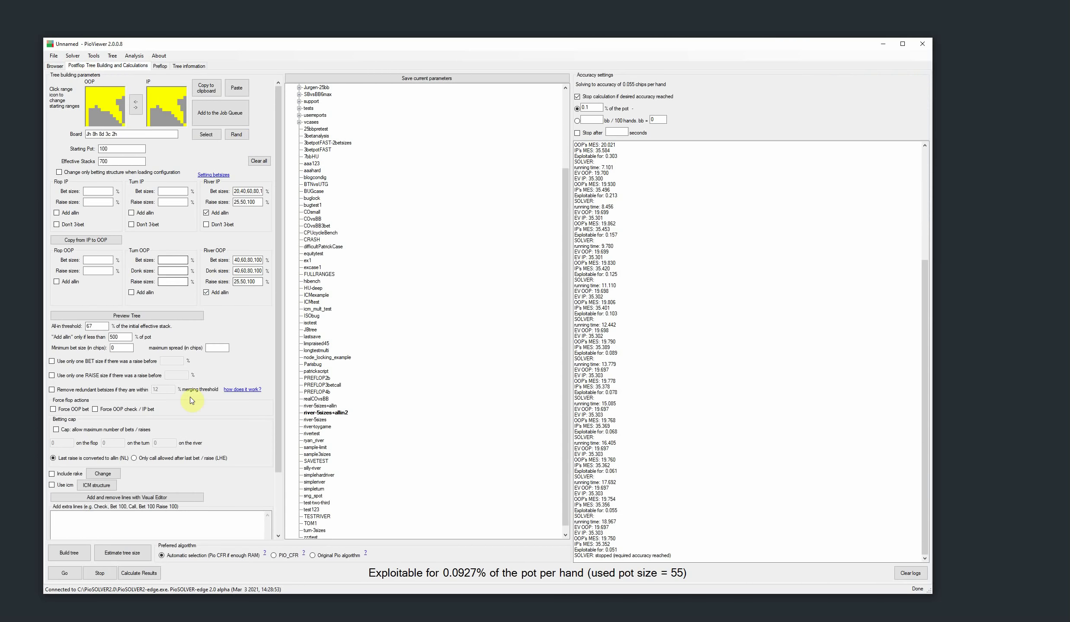
click(137, 315)
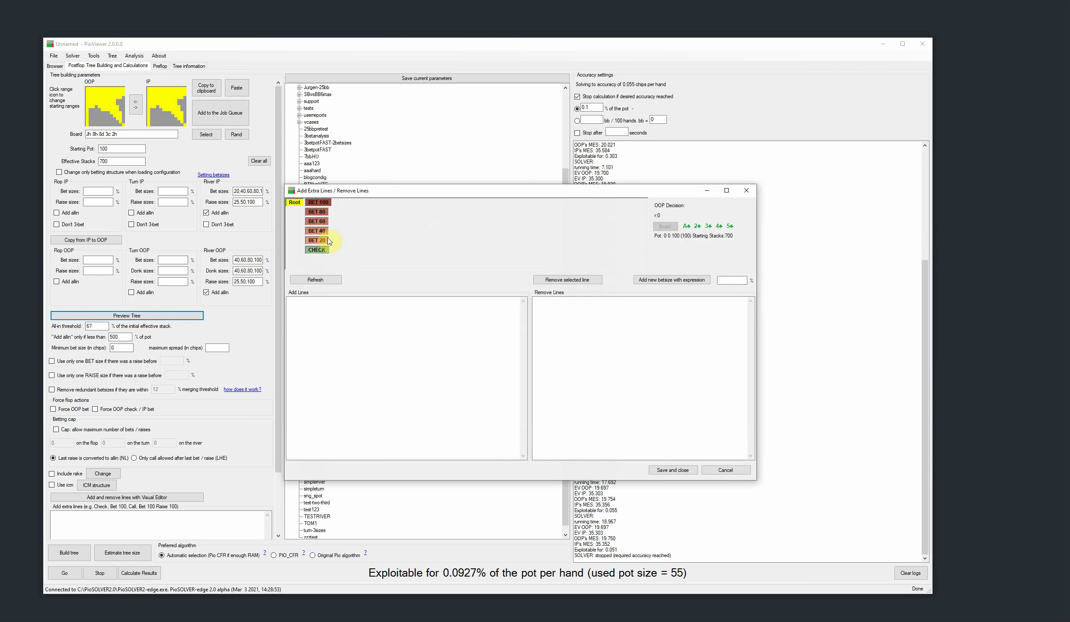
click(319, 231)
click(294, 202)
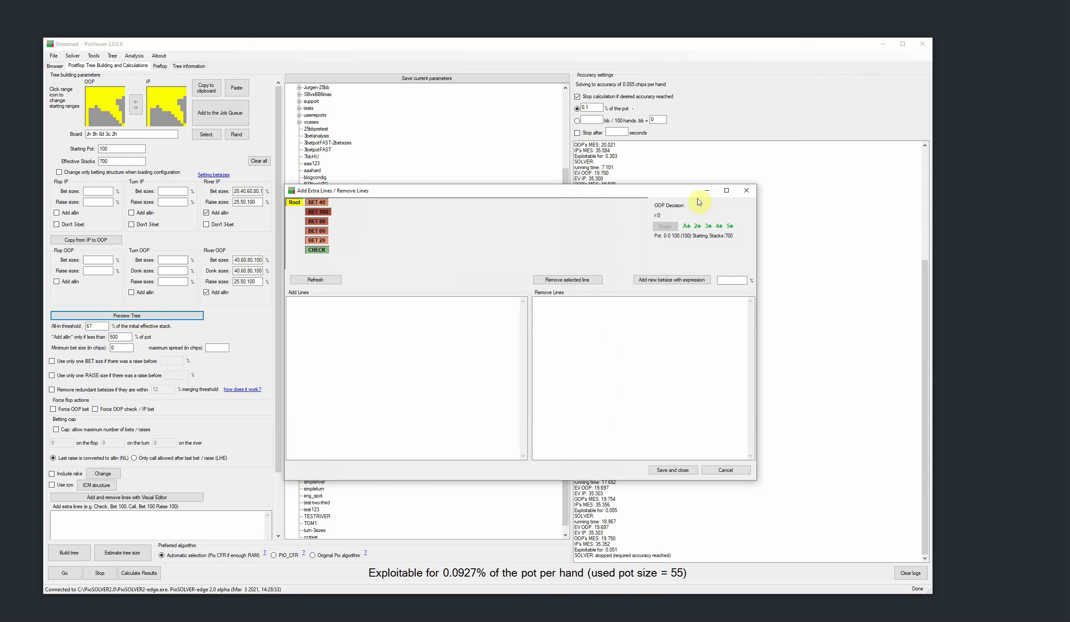
click(746, 190)
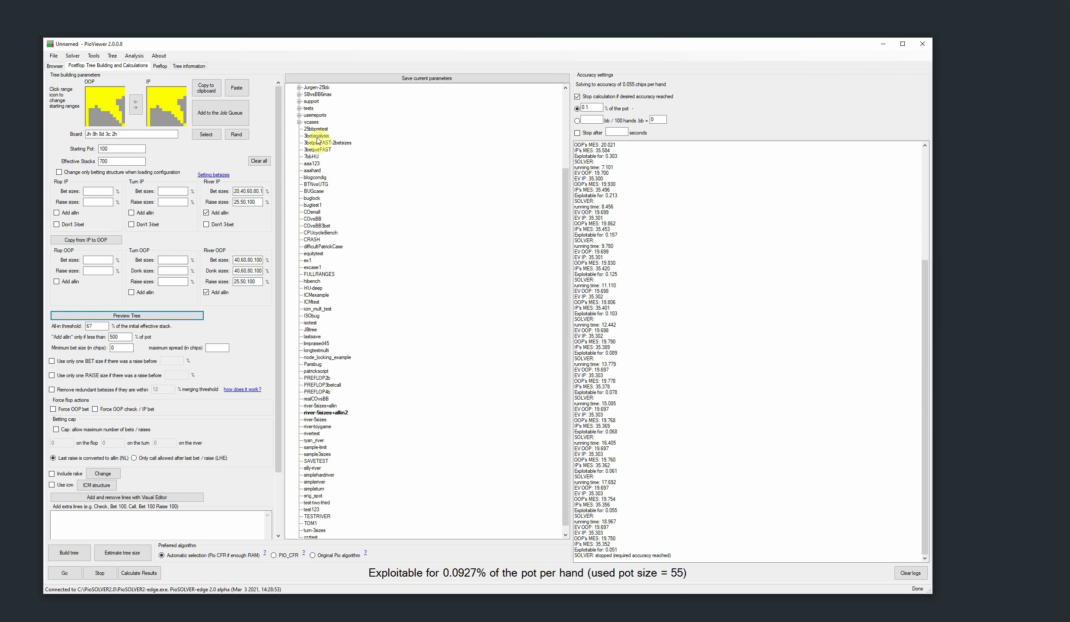
Step: Load the saved parameters 3betpotFAST and preview its tree along the line BET 94, CALL, turn, CHECK
double_click(308, 150)
click(73, 315)
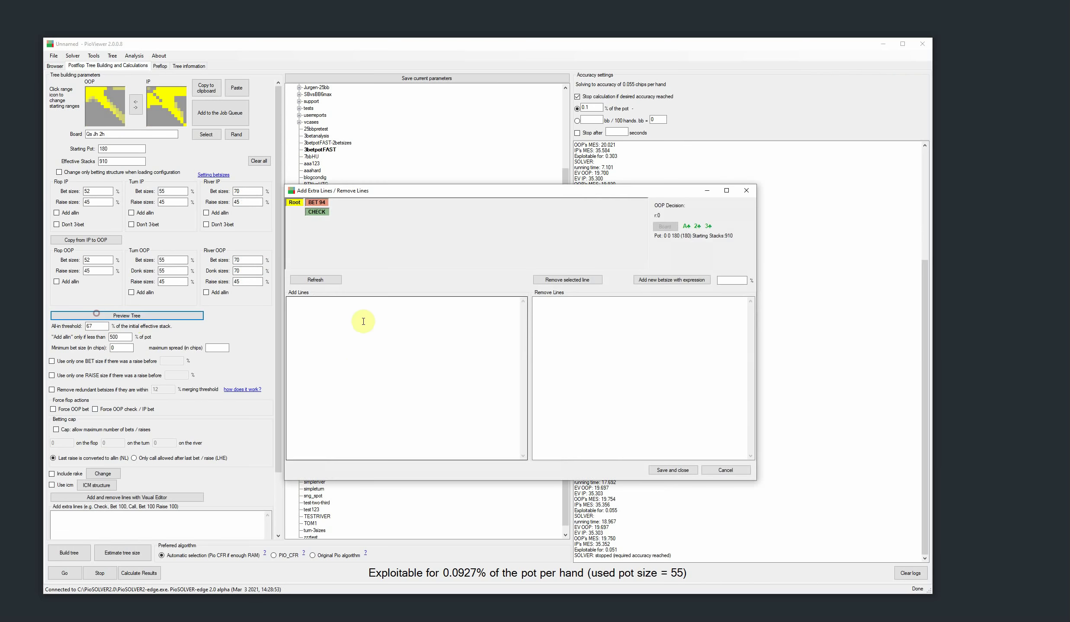
click(317, 202)
click(340, 211)
click(364, 202)
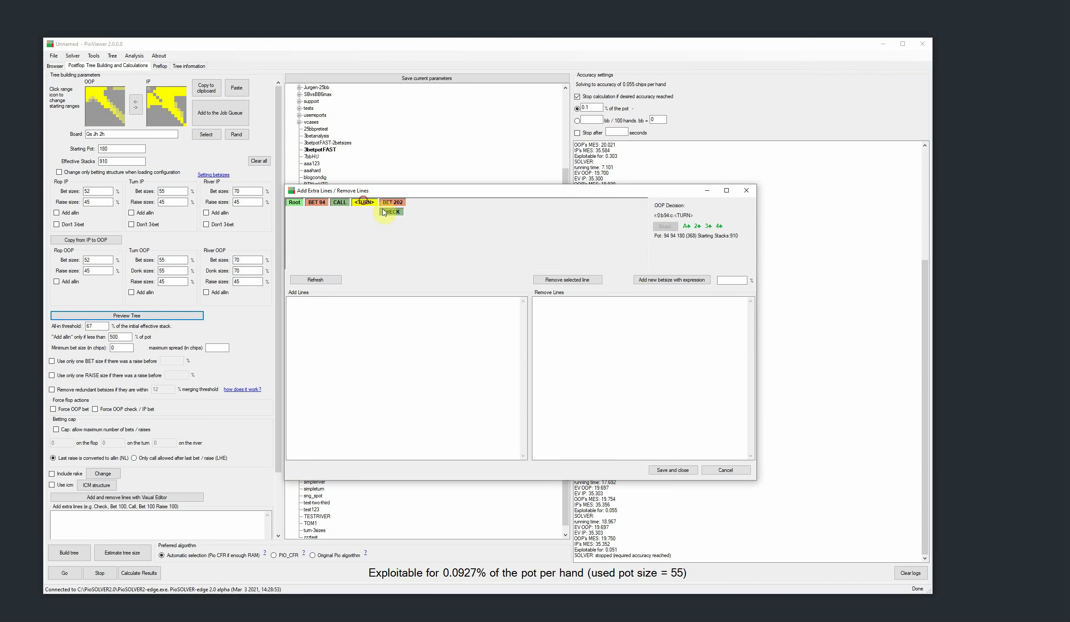
click(390, 211)
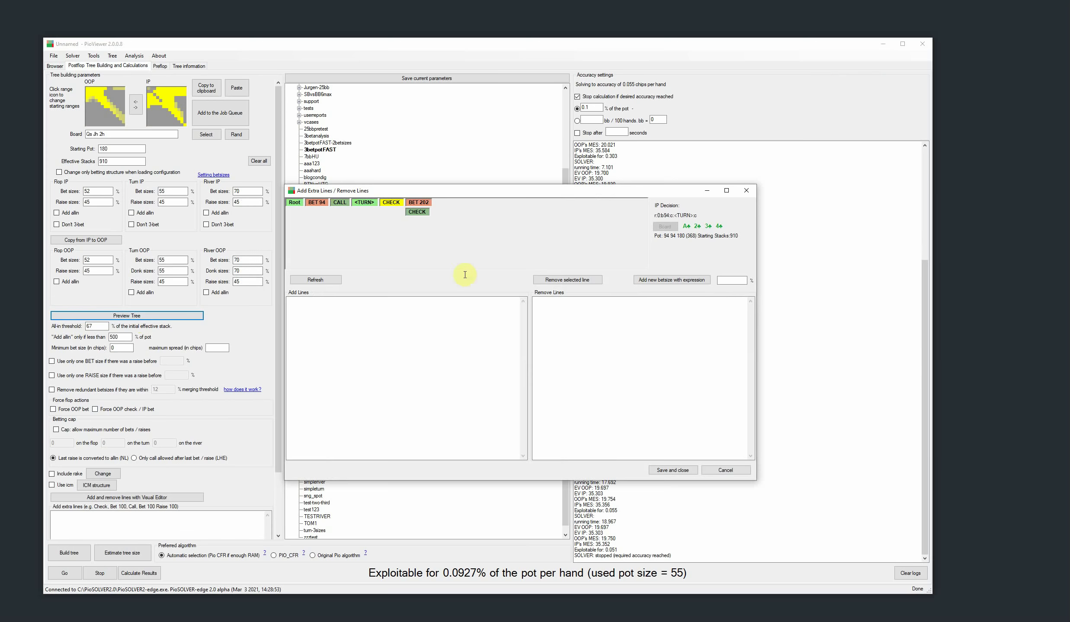
click(746, 190)
Step: Look over the remaining tree building parameters and return to the tree browser
scroll(276, 306, down, 3)
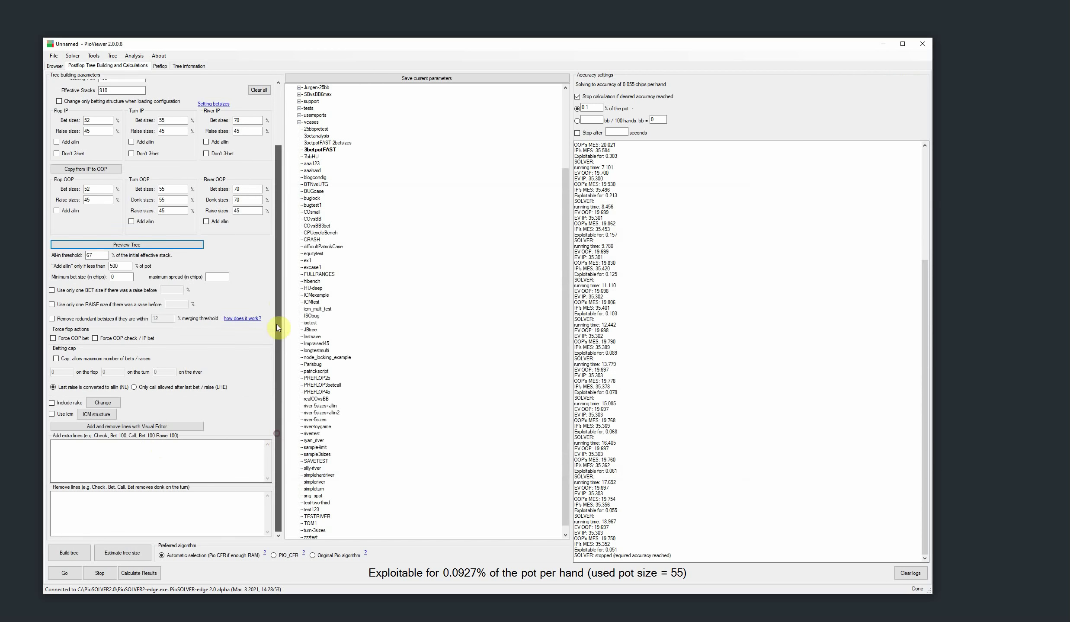
drag(279, 327, 275, 243)
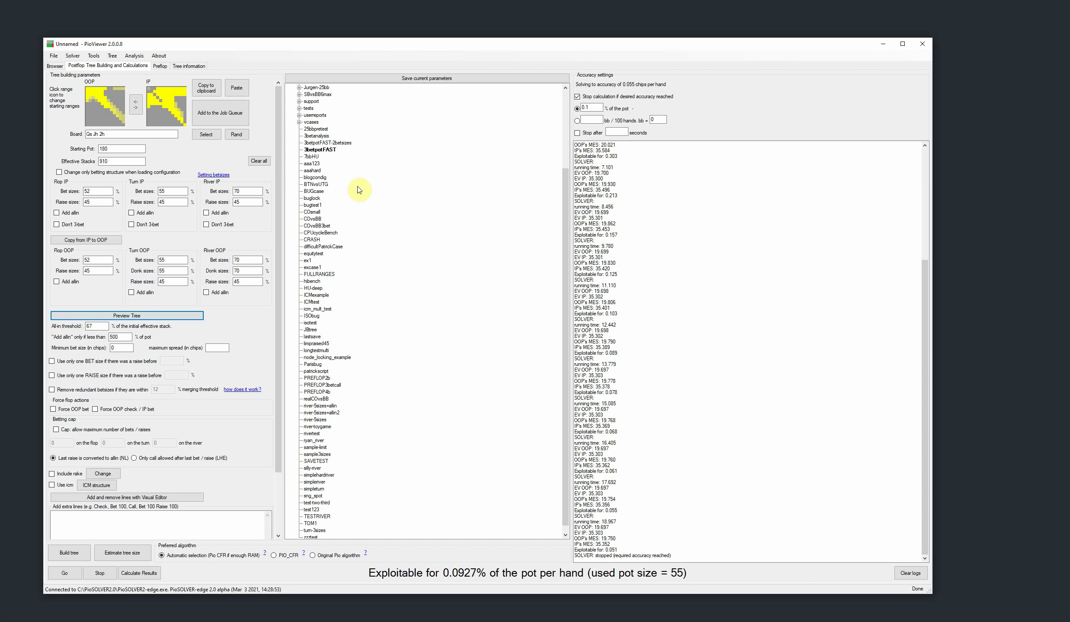
click(55, 66)
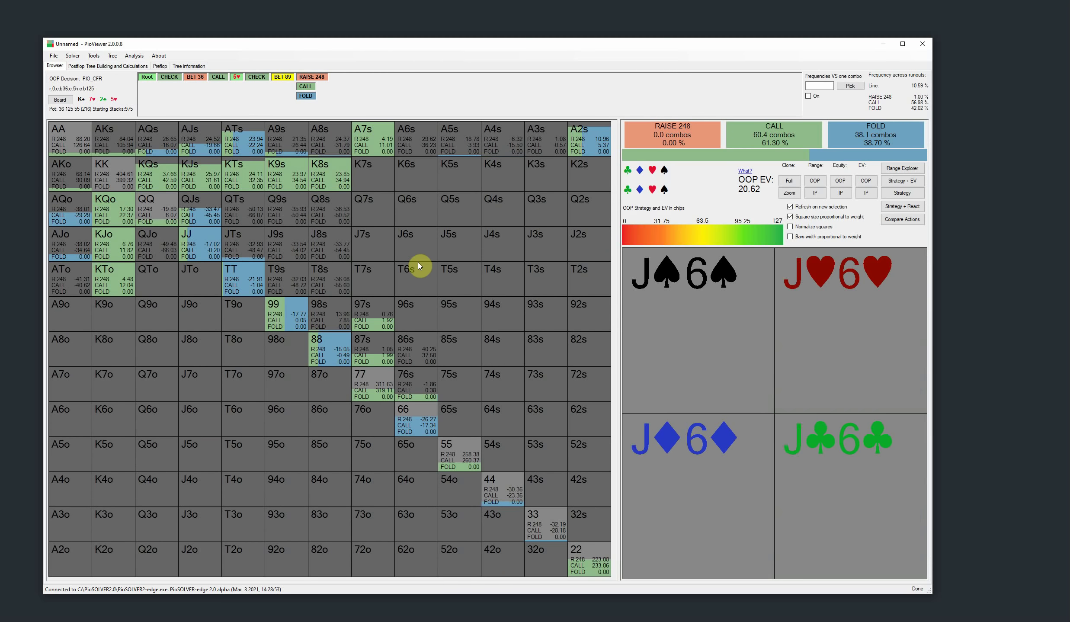